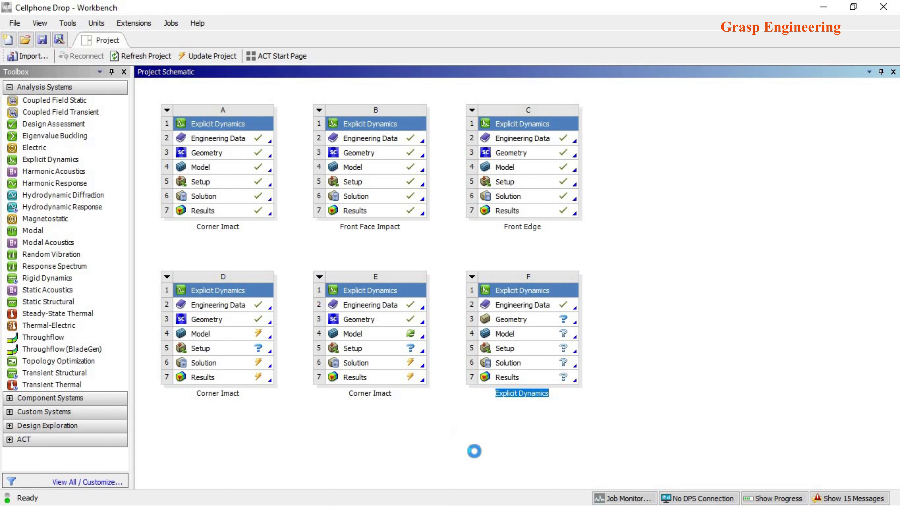
- Switch to the system E Corner Imact geometry in SpaceClaim and hide the phone's front glass solid
left_click(475, 452)
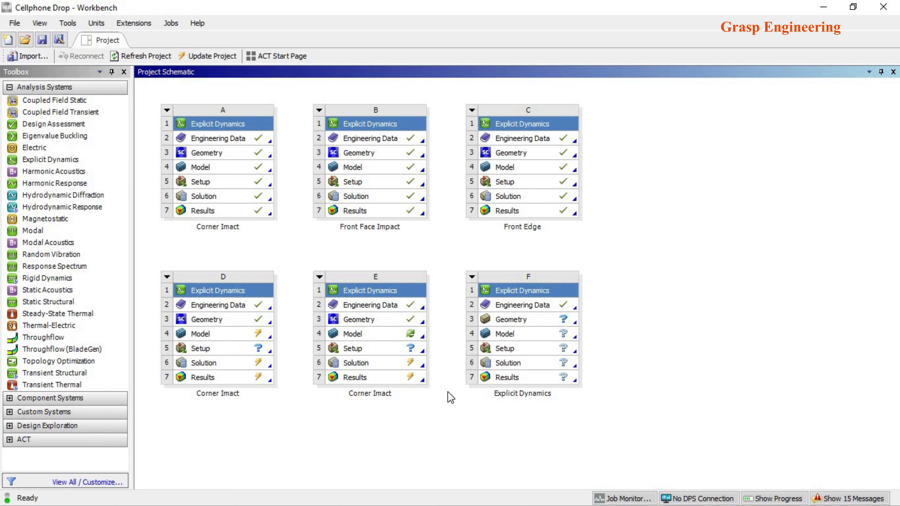
key("alt+Tab")
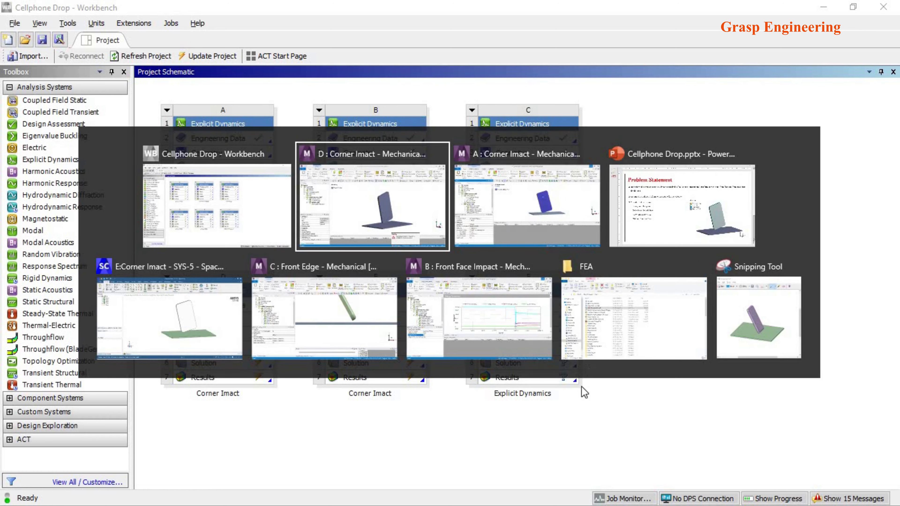
left_click(215, 315)
mouse_move(403, 281)
middle_mouse_down()
mouse_move(476, 288)
mouse_move(380, 381)
mouse_move(297, 288)
mouse_move(506, 307)
mouse_move(558, 321)
mouse_move(572, 312)
mouse_move(566, 201)
mouse_move(552, 217)
mouse_move(482, 223)
mouse_move(484, 256)
middle_mouse_up()
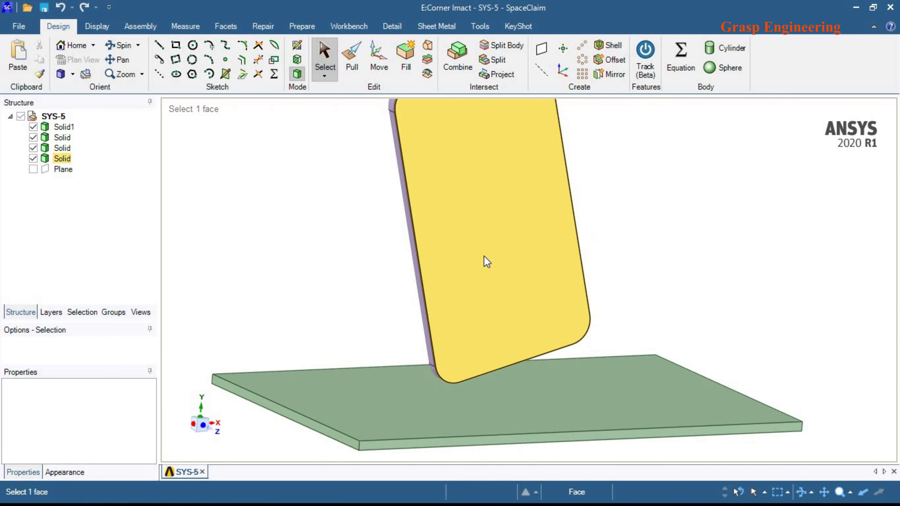
left_click(487, 261)
right_click(484, 258)
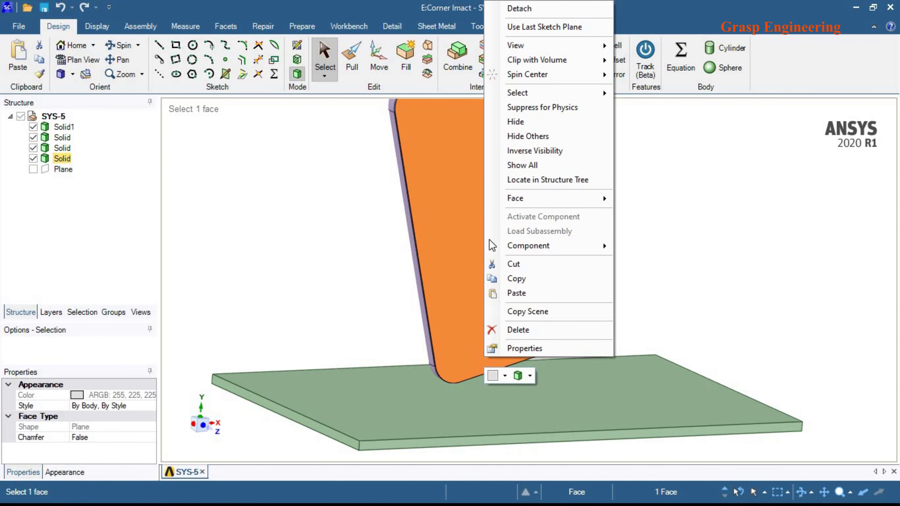
left_click(536, 123)
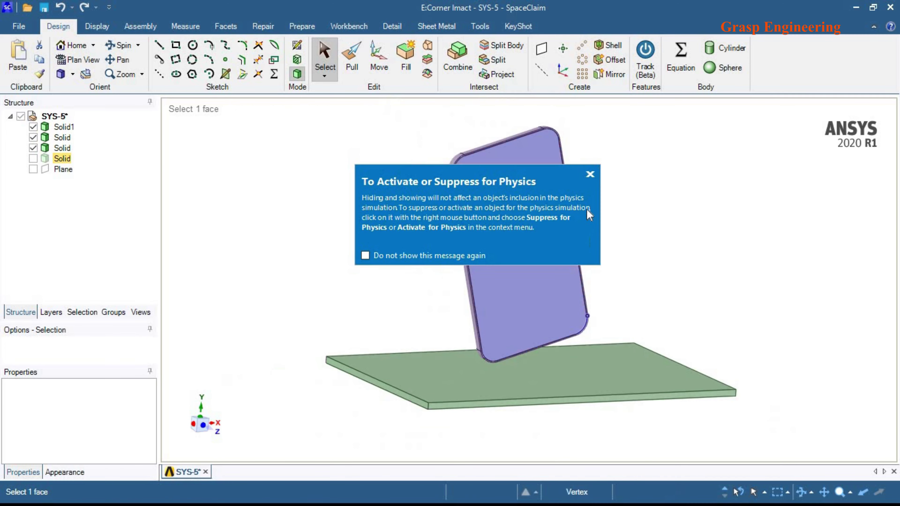
left_click(590, 175)
- Hide the thin cover solid that wraps around the phone's edges and rounded corners
middle_click_drag(566, 316, 539, 149)
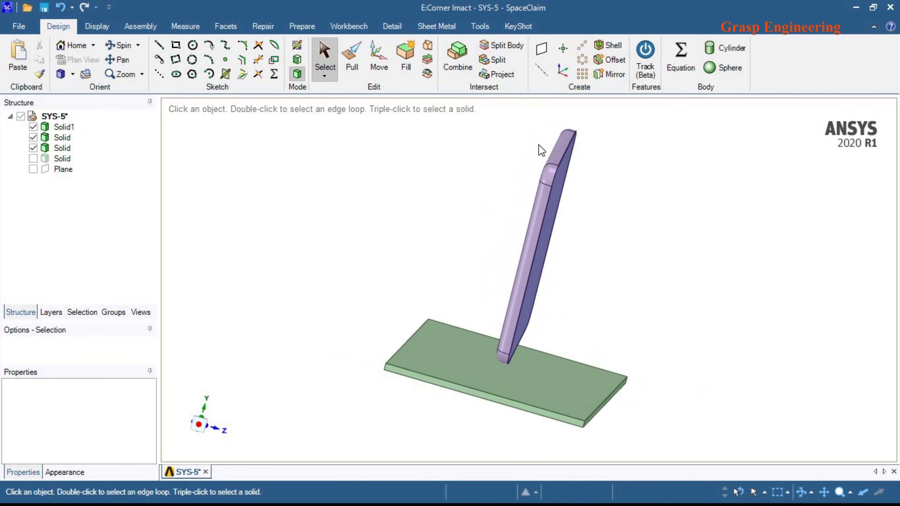
scroll(546, 177, "up", 5)
scroll(514, 202, "up", 3)
middle_click_drag(474, 207, 535, 195)
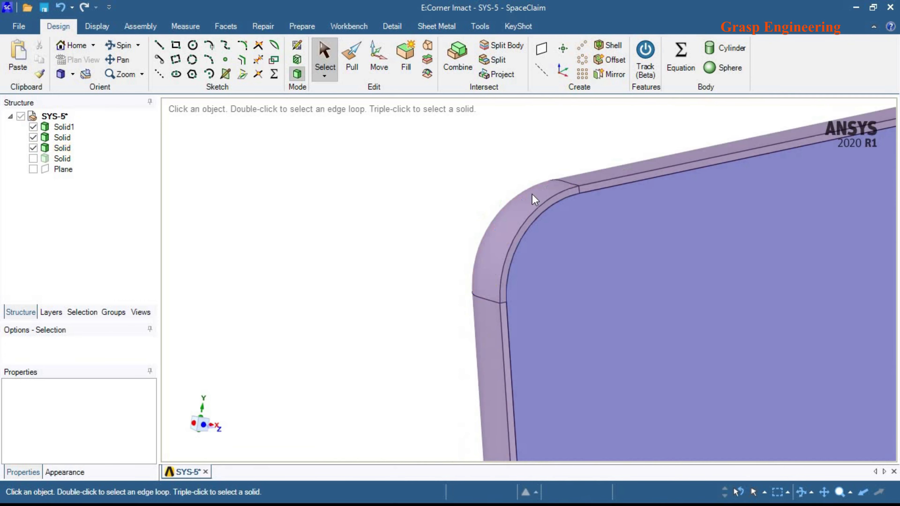
left_click(542, 197)
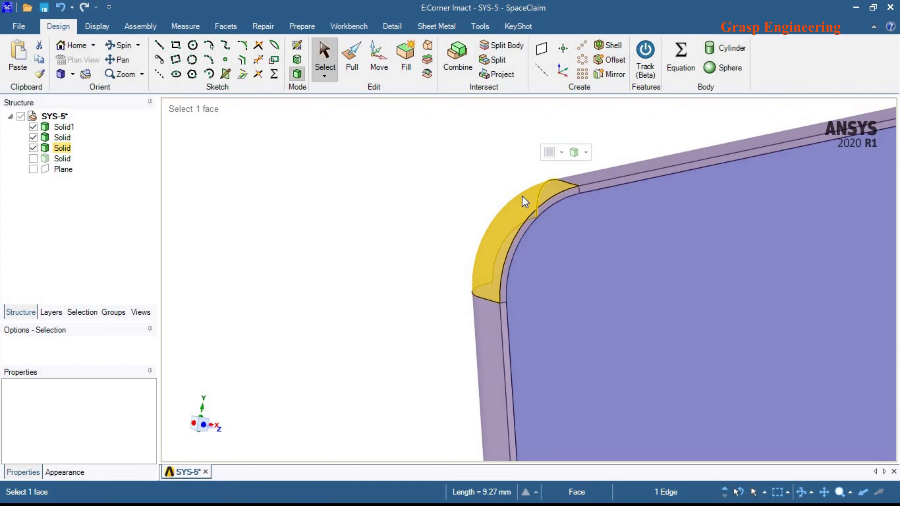
right_click(532, 204)
left_click(554, 135)
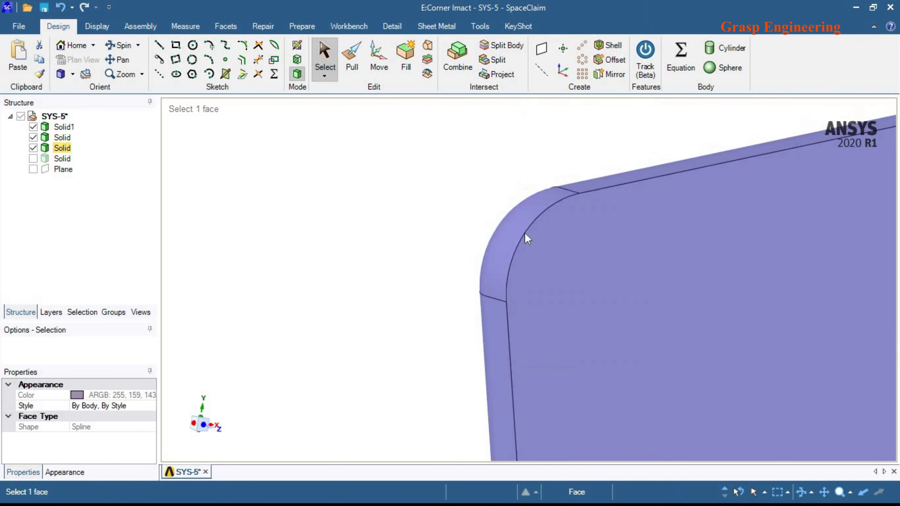
- Show all bodies and the plane of the phone drop assembly again
scroll(528, 240, "down", 5)
mouse_move(502, 225)
middle_mouse_down()
mouse_move(548, 301)
mouse_move(639, 327)
mouse_move(516, 312)
mouse_move(559, 235)
mouse_move(549, 350)
mouse_move(484, 336)
mouse_move(436, 255)
middle_mouse_up()
right_click(435, 251)
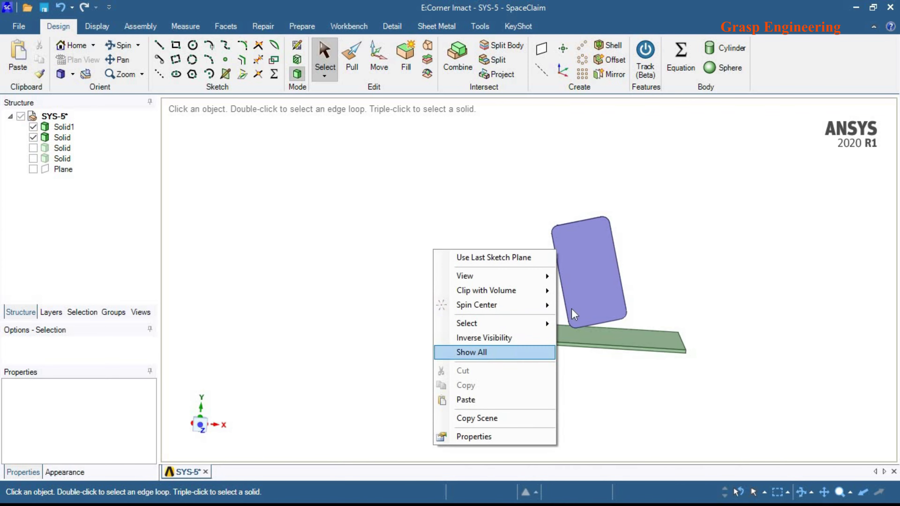
key("Return")
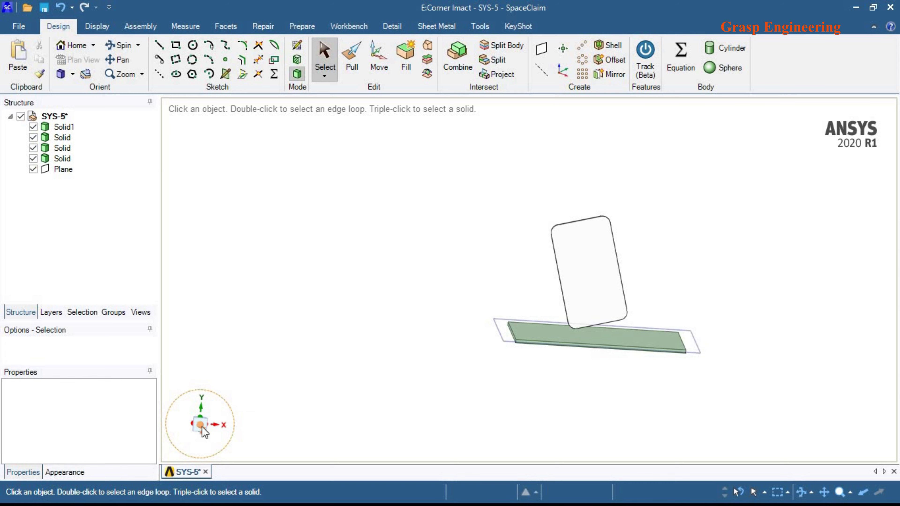
- Examine the phone's tilt and lower corner position relative to the platform in front and angled views
left_click(204, 433)
scroll(594, 295, "down", 3)
scroll(568, 315, "up", 4)
mouse_move(568, 315)
middle_mouse_down()
mouse_move(662, 351)
mouse_move(613, 342)
mouse_move(655, 394)
mouse_move(496, 383)
mouse_move(431, 338)
mouse_move(477, 325)
mouse_move(707, 358)
mouse_move(532, 328)
mouse_move(425, 324)
mouse_move(582, 344)
mouse_move(647, 338)
mouse_move(649, 358)
middle_mouse_up()
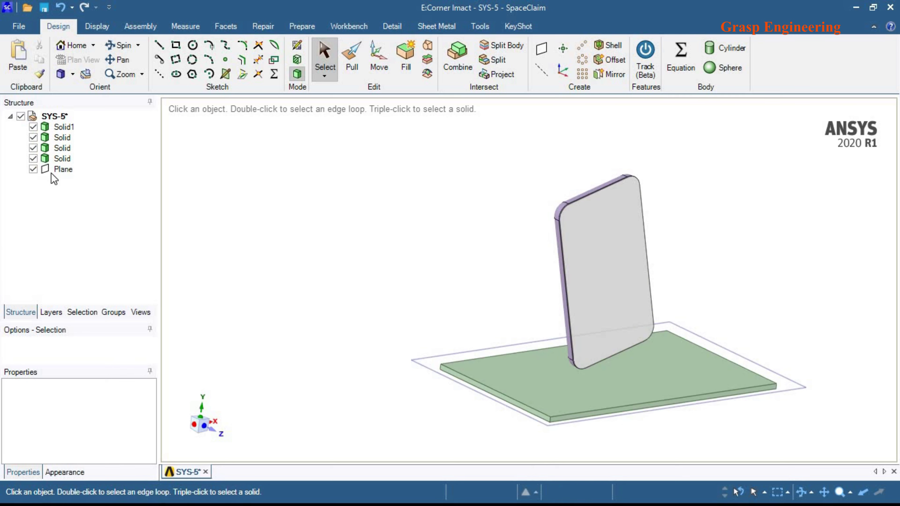
middle_click_drag(579, 316, 567, 270)
middle_click_drag(676, 256, 409, 368)
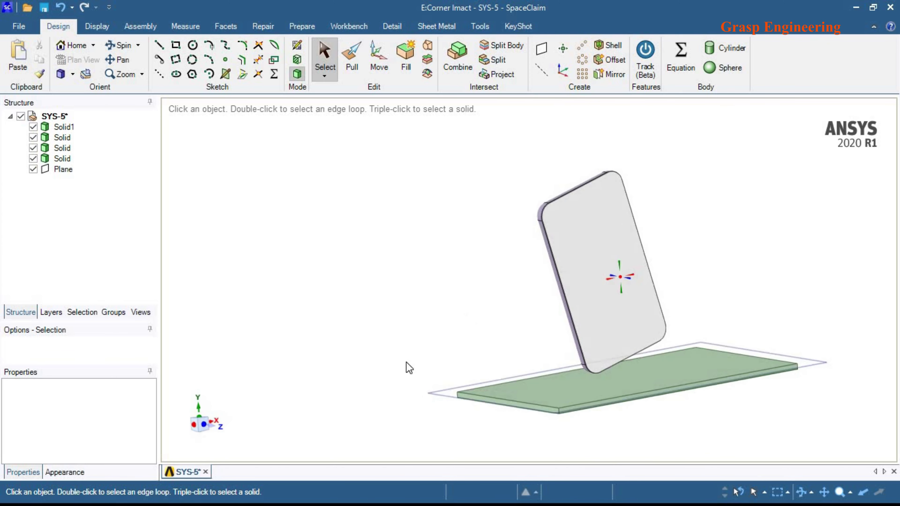
left_click(567, 388)
middle_click_drag(586, 388, 553, 408)
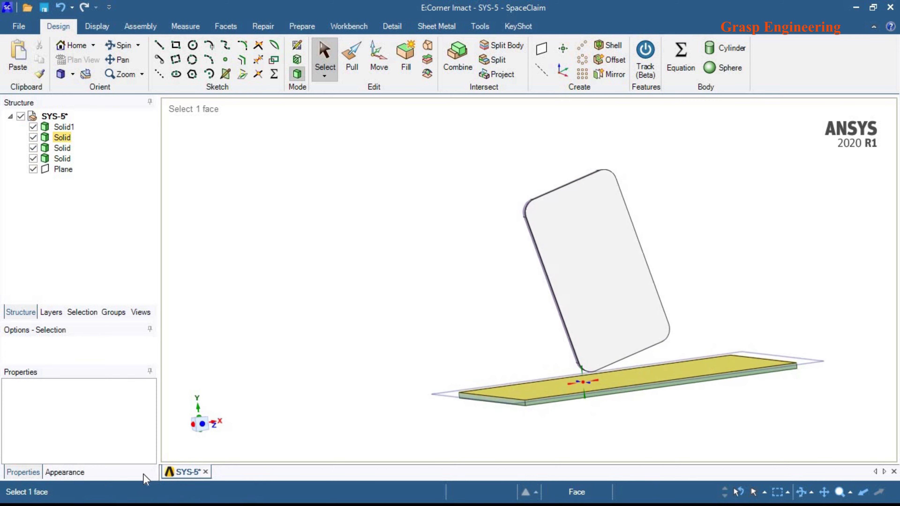
key("Escape")
left_click(202, 423)
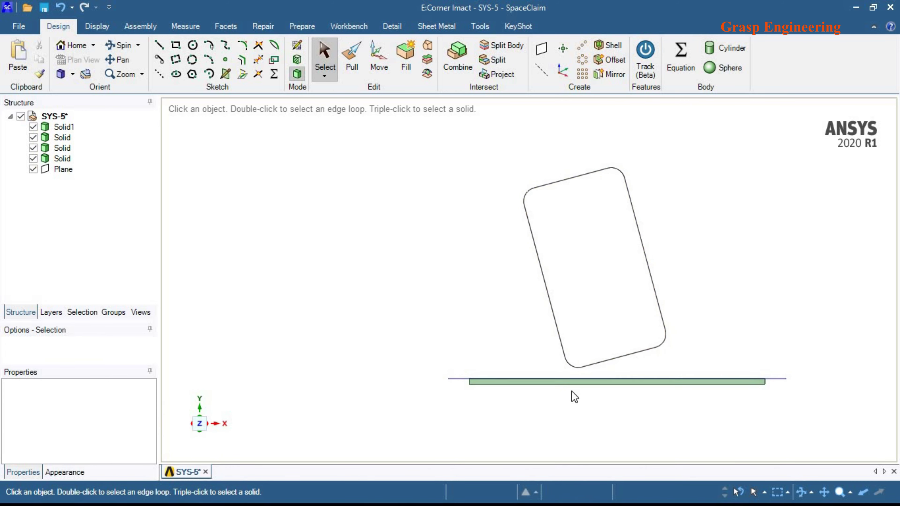
left_click(575, 366)
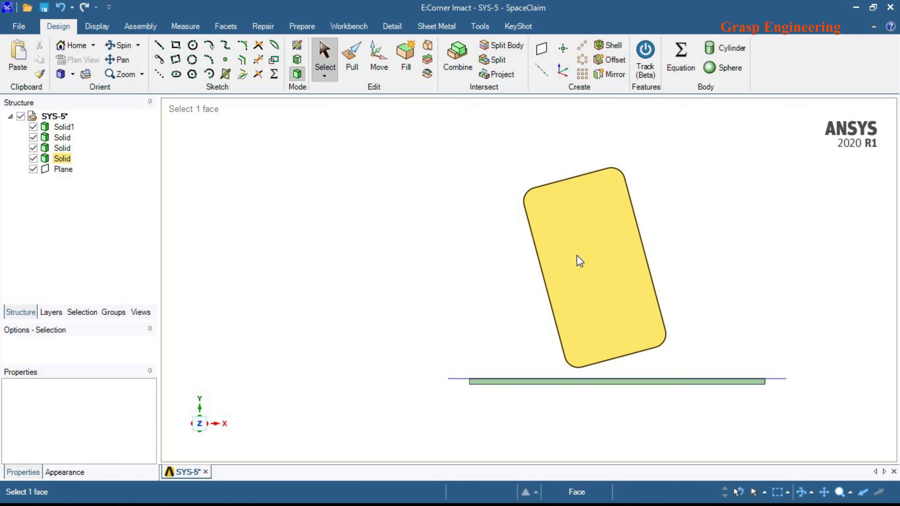
left_click(596, 409)
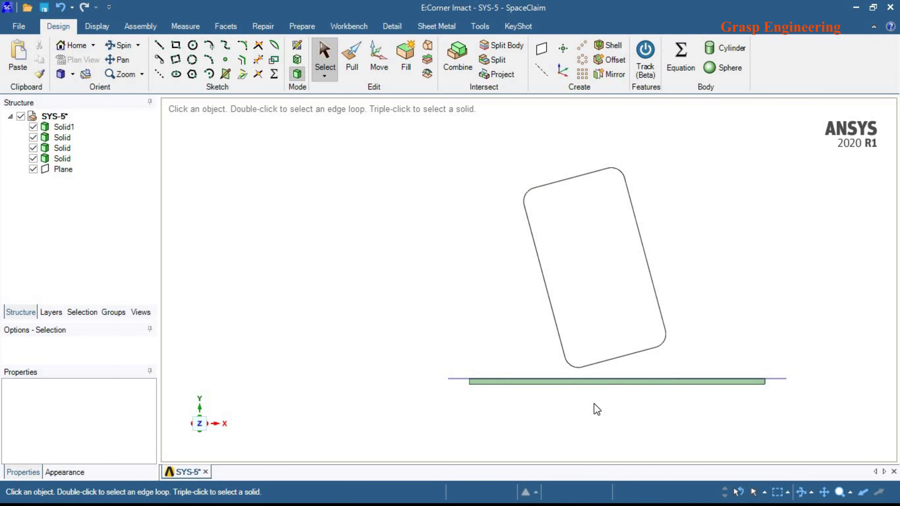
mouse_move(594, 407)
middle_mouse_down()
mouse_move(532, 418)
mouse_move(532, 432)
mouse_move(586, 402)
middle_mouse_up()
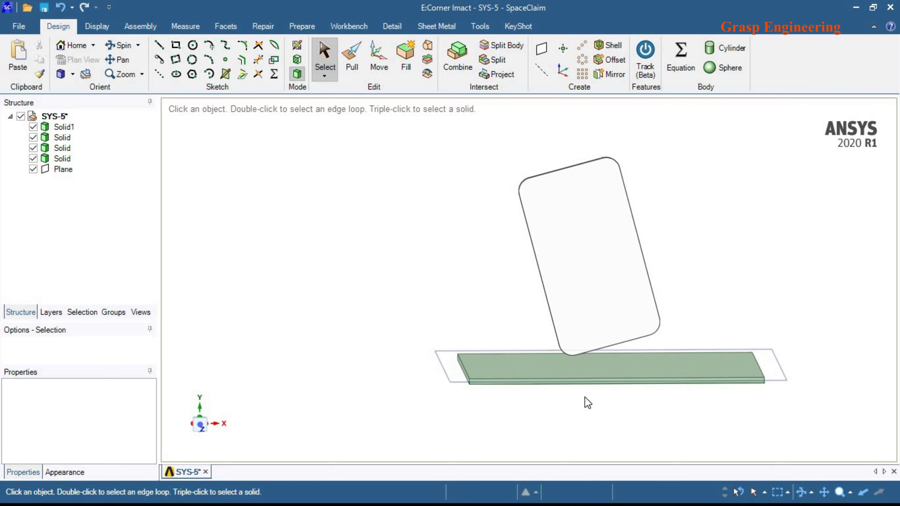
scroll(590, 400, "up", 2)
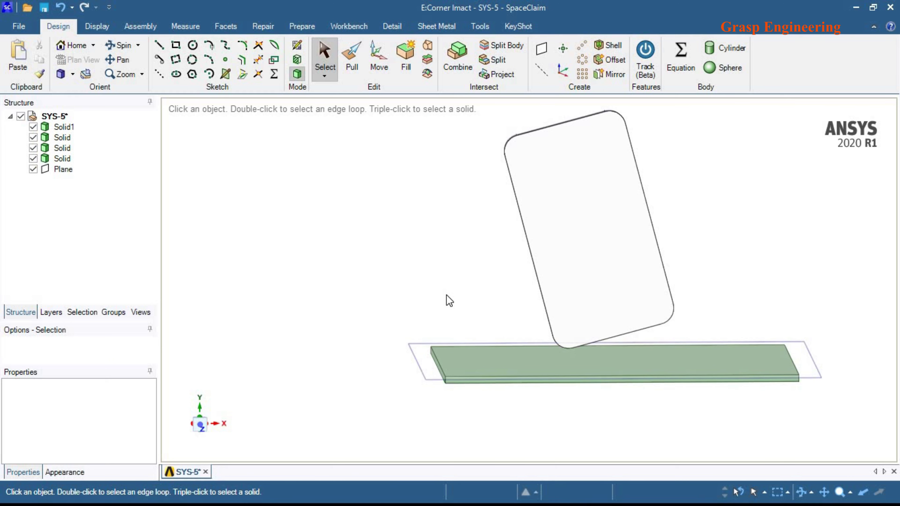
- Switch to Workbench, open the Model of system D in Mechanical, and inspect its geometry's material display
key("alt+Tab")
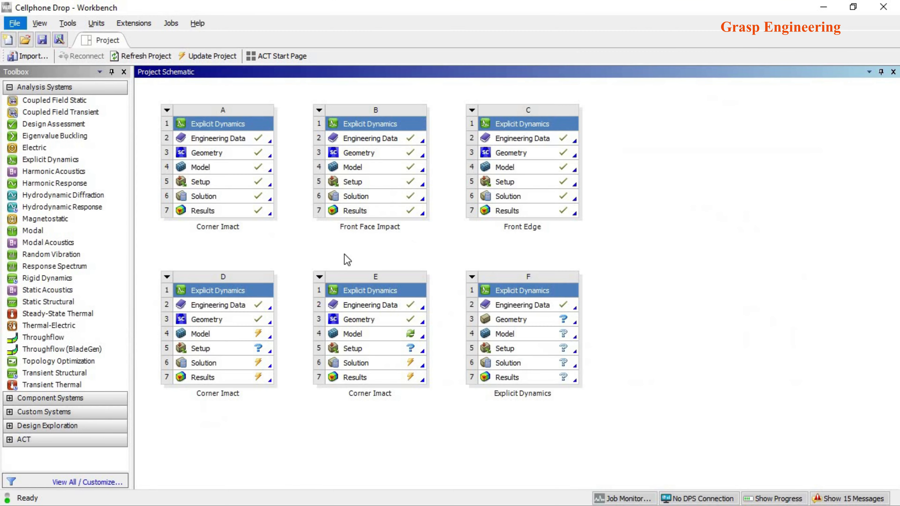
double_click(227, 335)
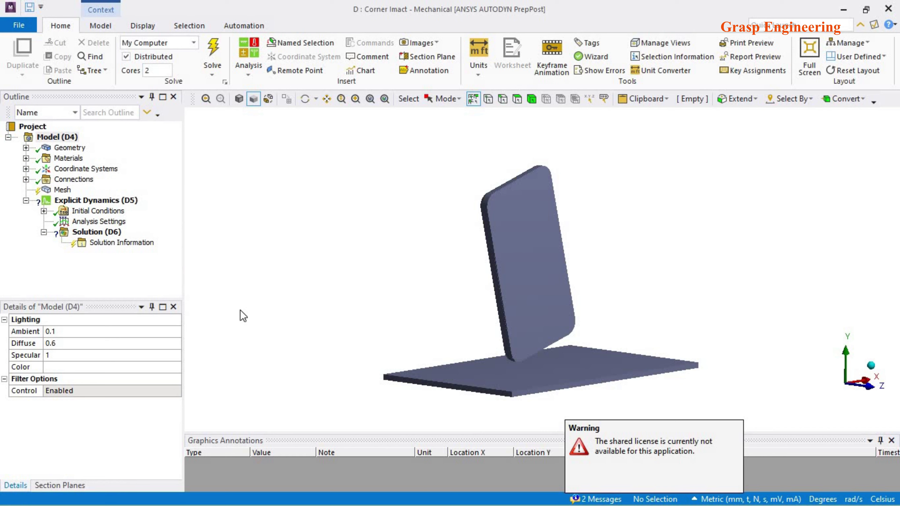
left_click(69, 147)
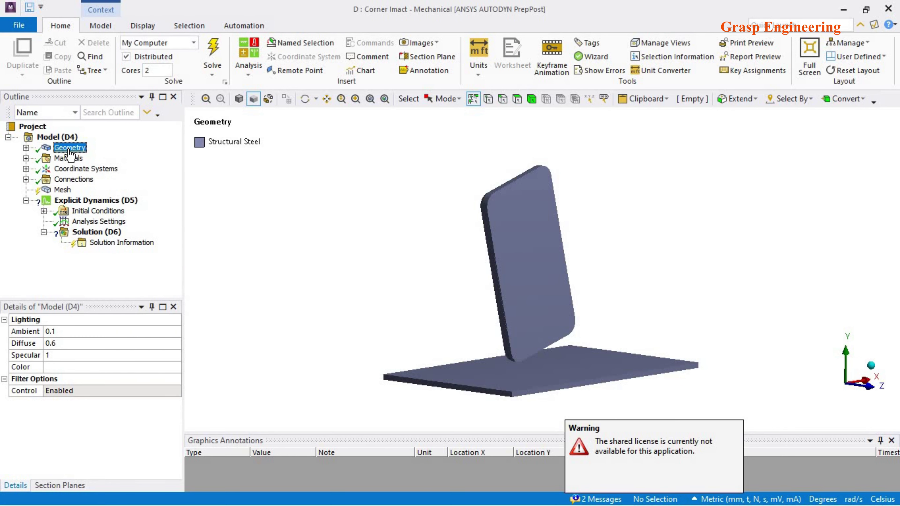
mouse_move(368, 248)
middle_mouse_down()
mouse_move(435, 264)
mouse_move(373, 245)
middle_mouse_up()
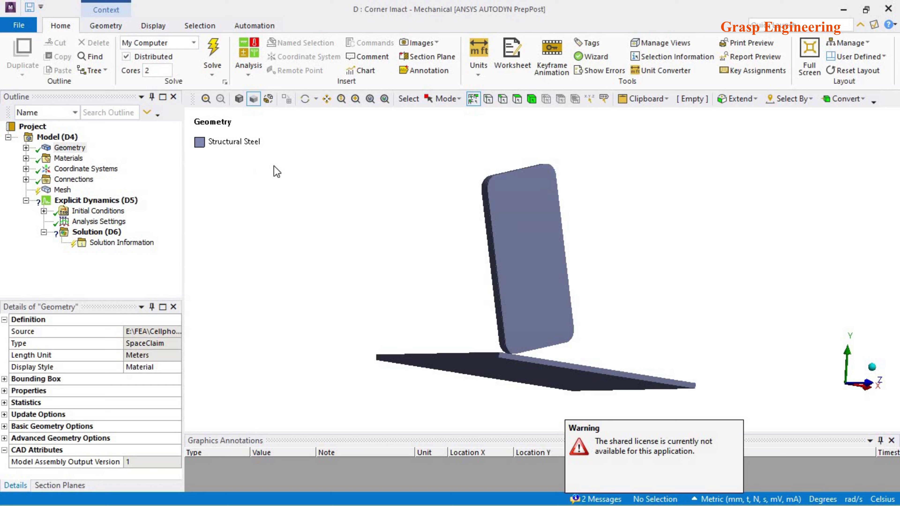
- Switch to the PowerPoint Problem Statement slide and review the materials for the glass, cover, body and platform
key("alt+Tab")
left_click(198, 320)
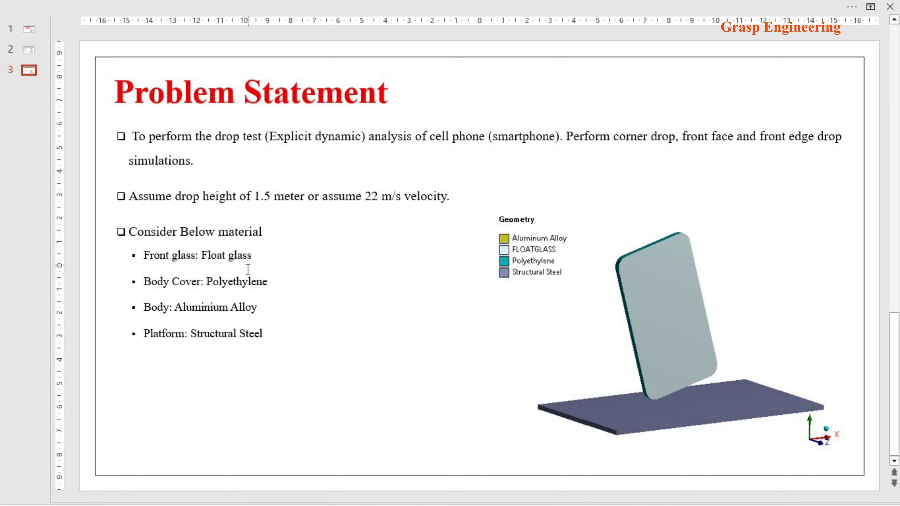
- Switch to Workbench and open the Engineering Data of system D
key("alt+Tab")
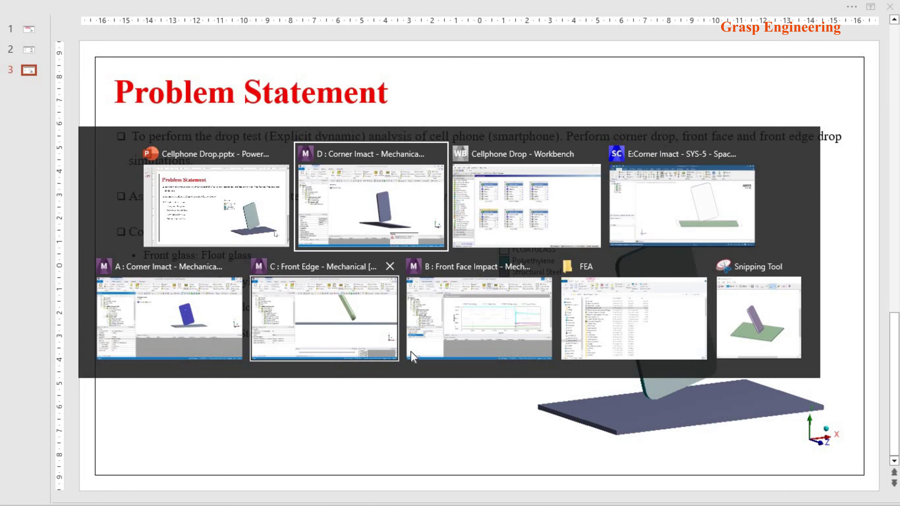
left_click(497, 230)
double_click(238, 309)
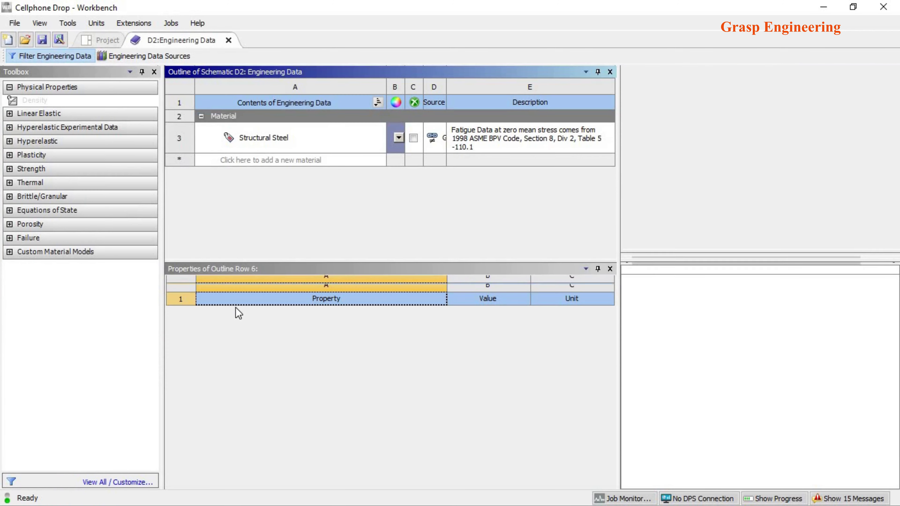
left_click(235, 162)
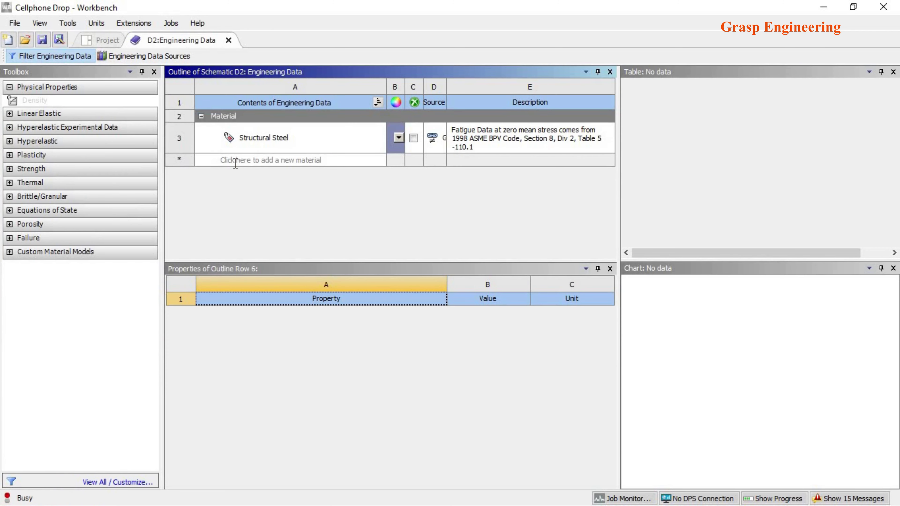
- Display the engineering data sources and select the Explicit Materials library
left_click(135, 59)
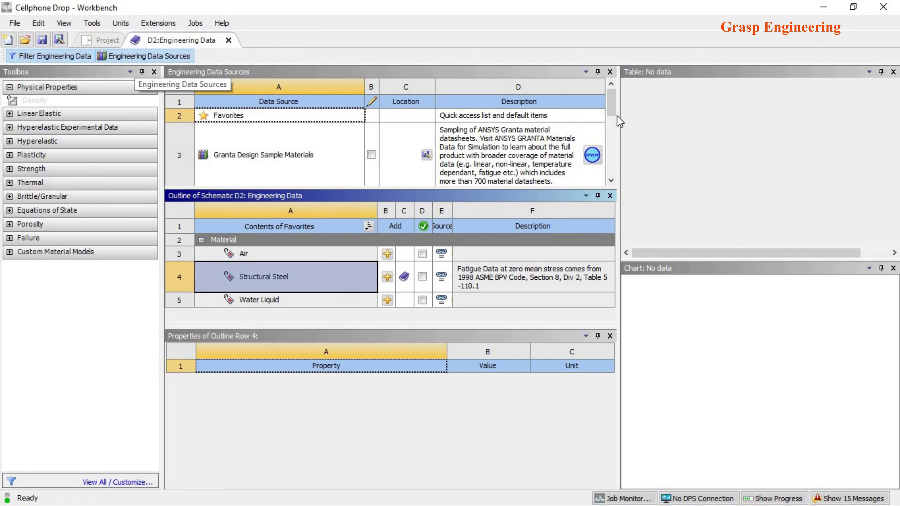
scroll(615, 117, "down", 4)
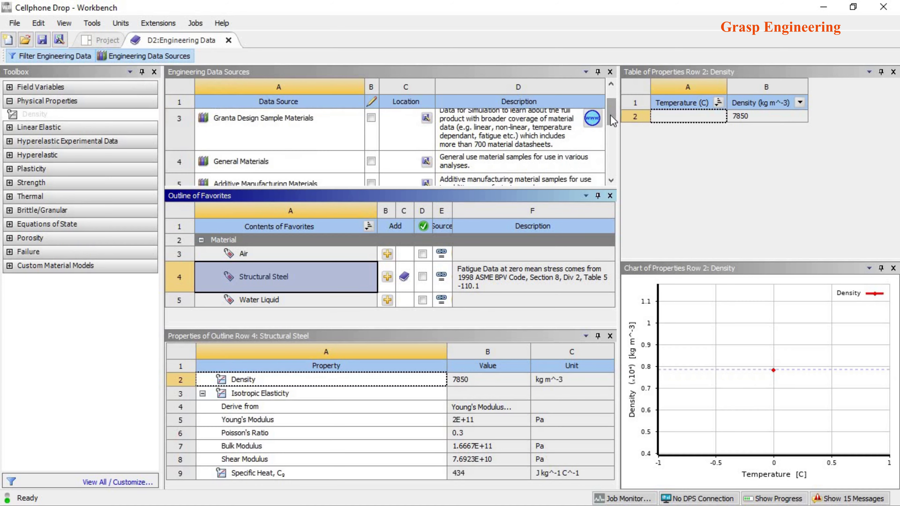
scroll(612, 136, "down", 3)
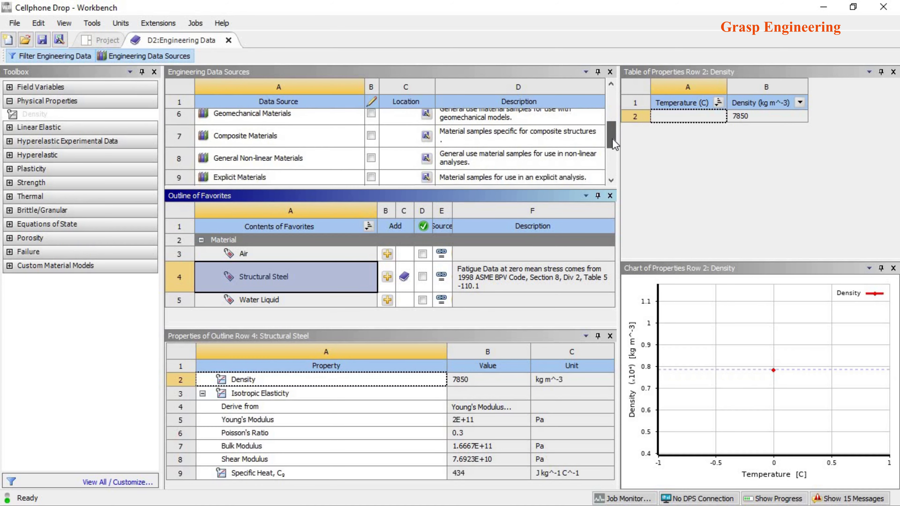
left_click(251, 171)
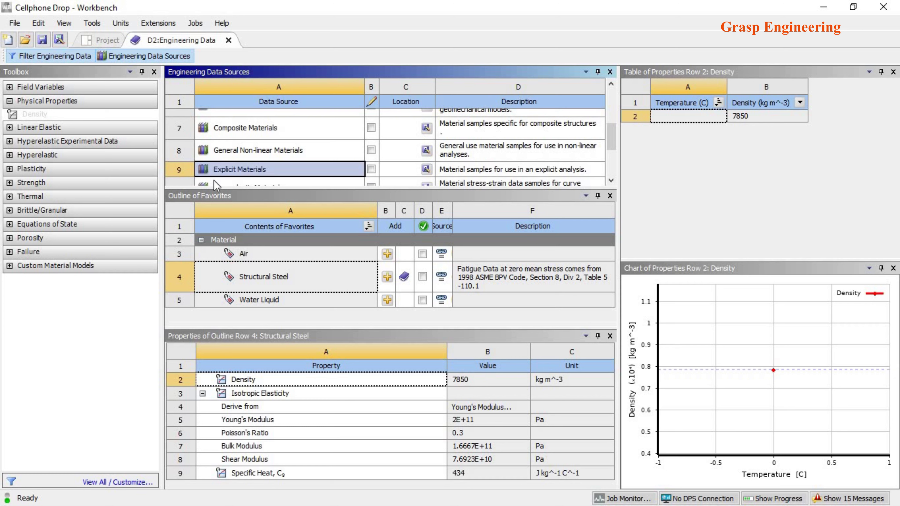
left_click(250, 171)
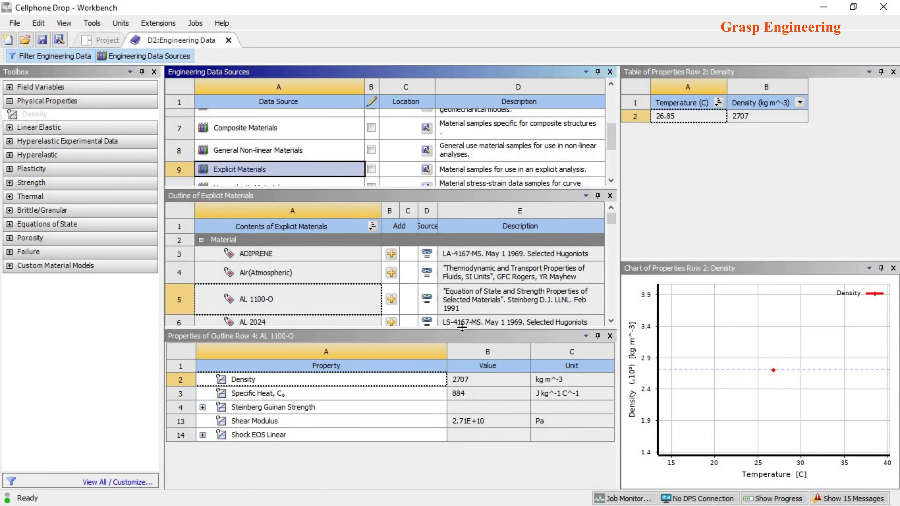
- Add the AL 6061-T6 aluminium from the Explicit Materials library to system D's engineering data
left_click_drag(462, 328, 462, 451)
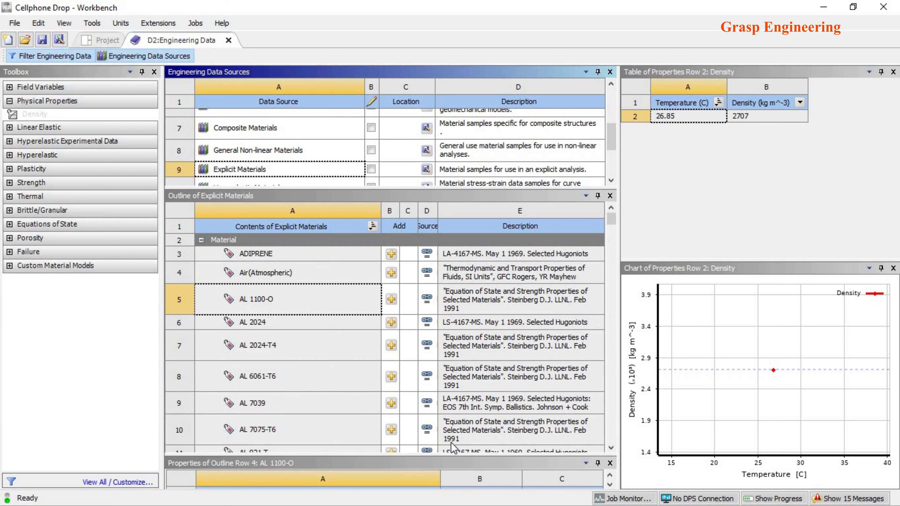
left_click(304, 374)
scroll(304, 374, "down", 5)
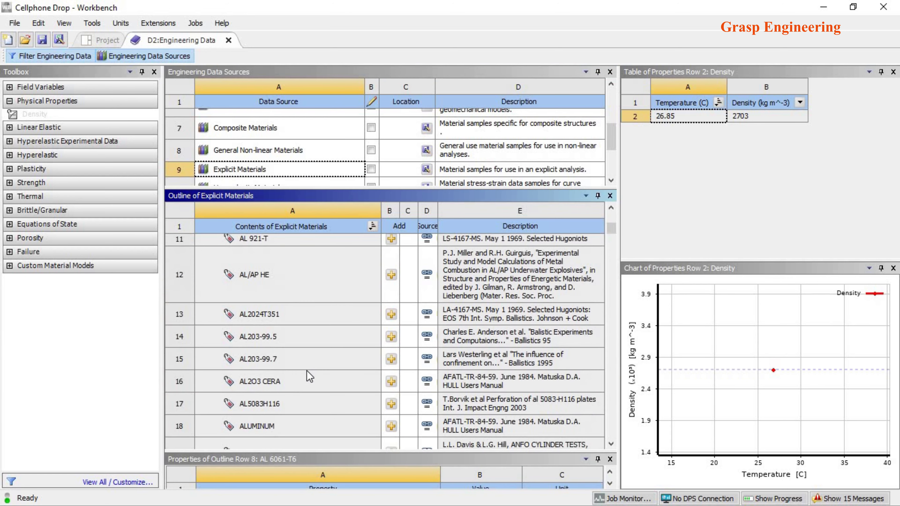
scroll(310, 376, "down", 1)
scroll(309, 376, "up", 1)
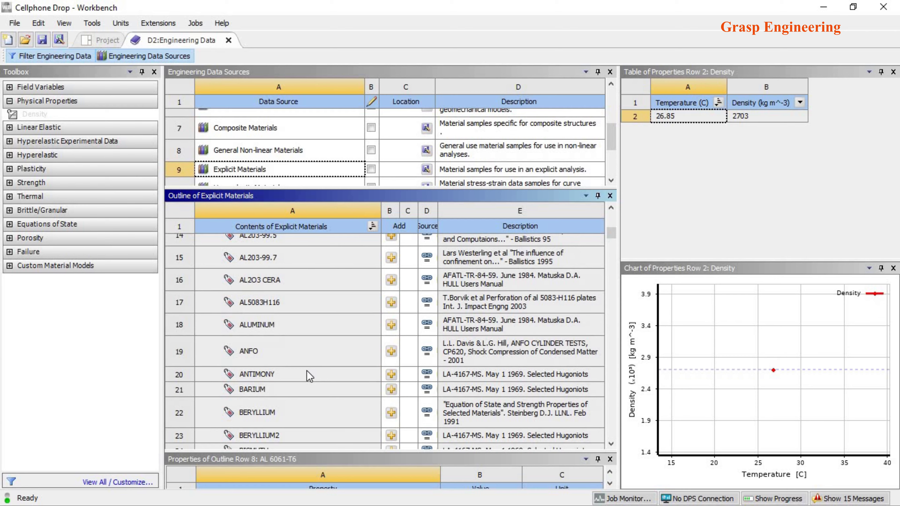
scroll(309, 377, "down", 2)
scroll(308, 375, "up", 6)
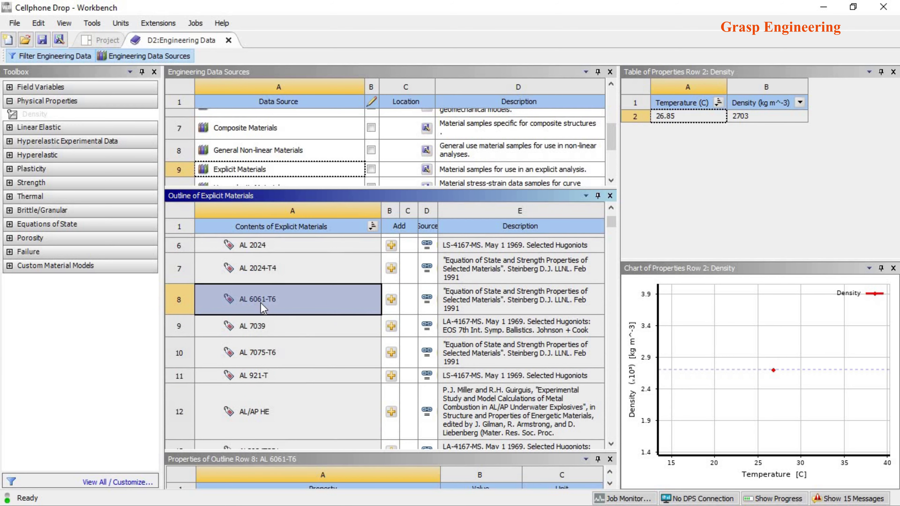
left_click(391, 298)
mouse_move(411, 306)
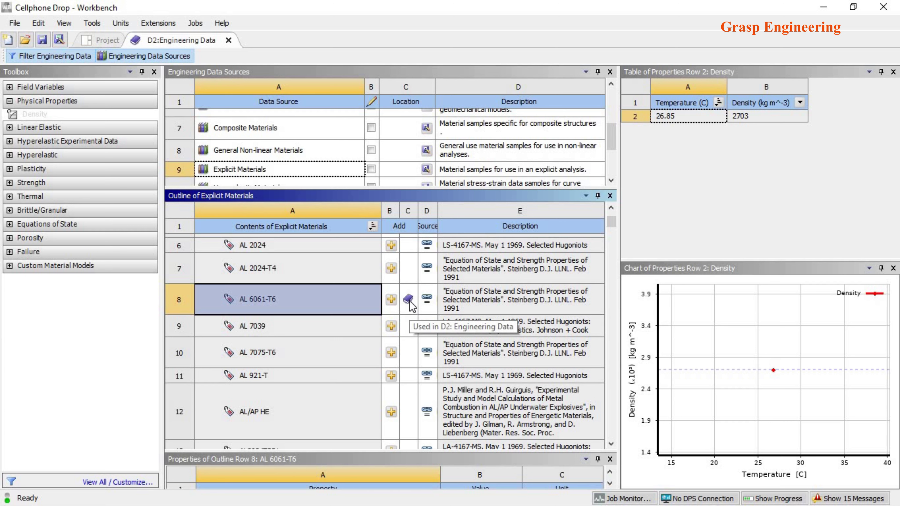
- Find FLOATGLASS among the explicit materials and add it to the engineering data
scroll(314, 324, "up", 3)
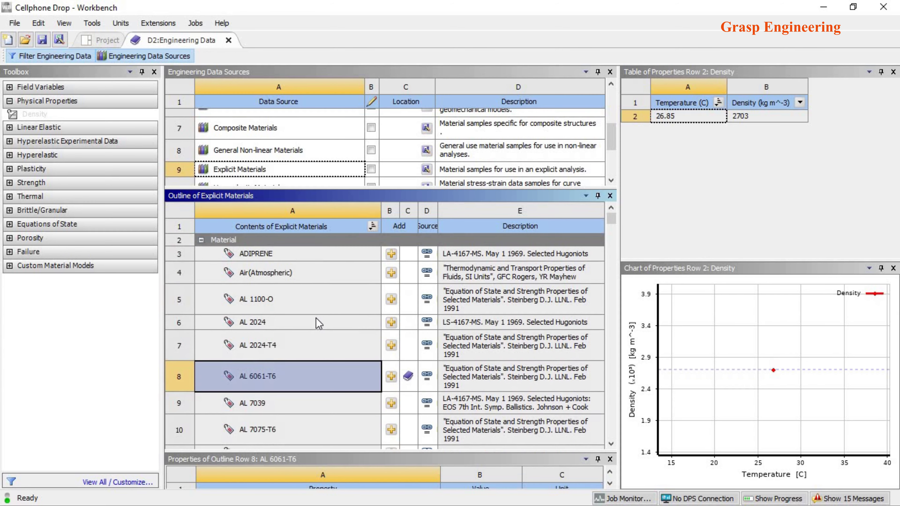
scroll(320, 327, "down", 4)
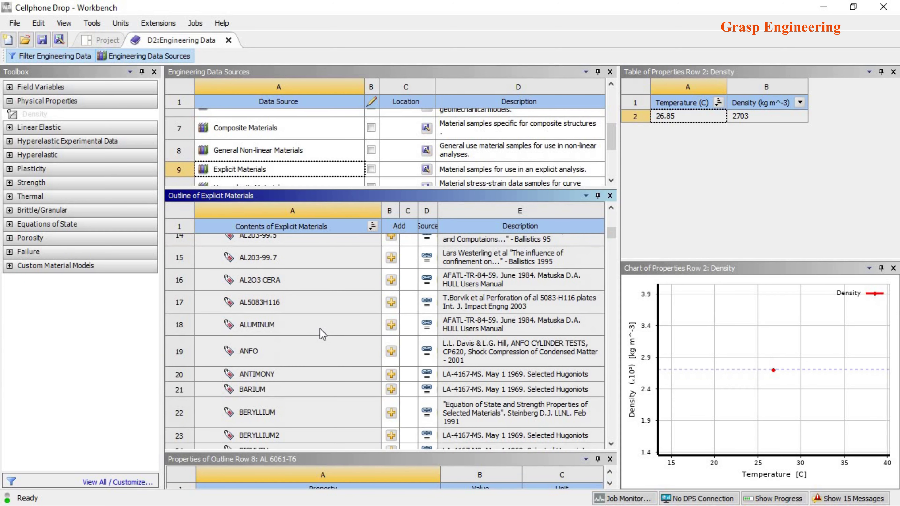
left_click(295, 331)
scroll(302, 334, "down", 4)
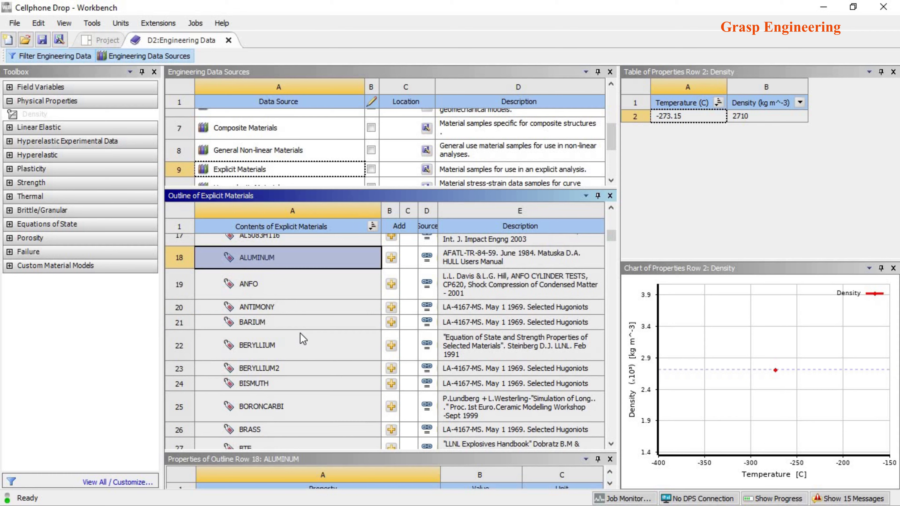
scroll(303, 338, "down", 2)
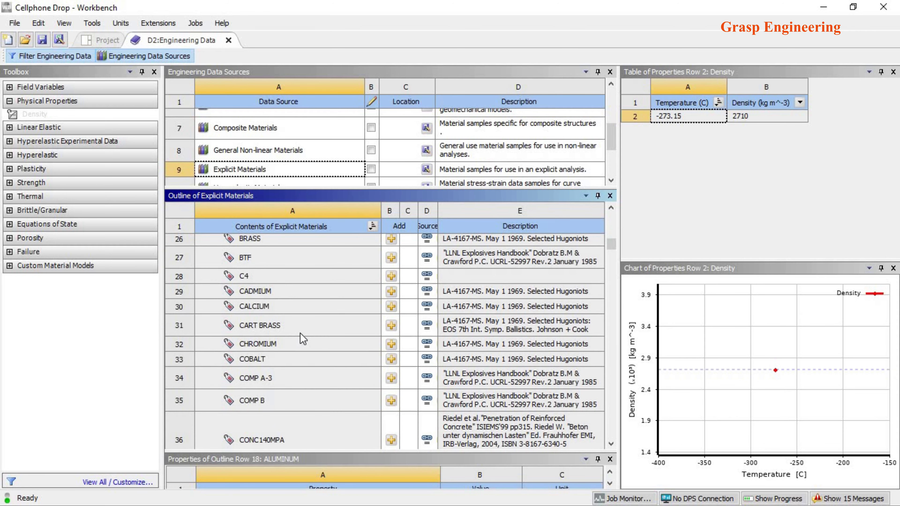
scroll(303, 339, "down", 3)
scroll(303, 339, "down", 5)
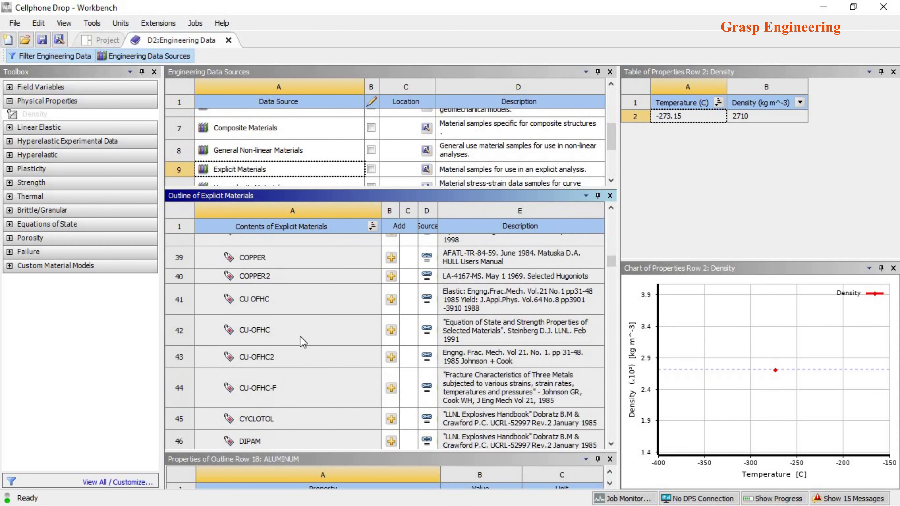
left_click(278, 349)
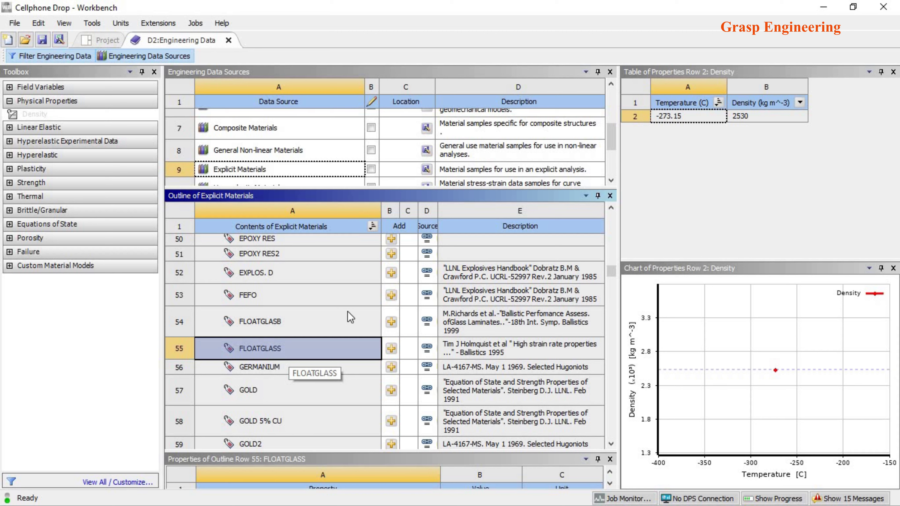
left_click(391, 349)
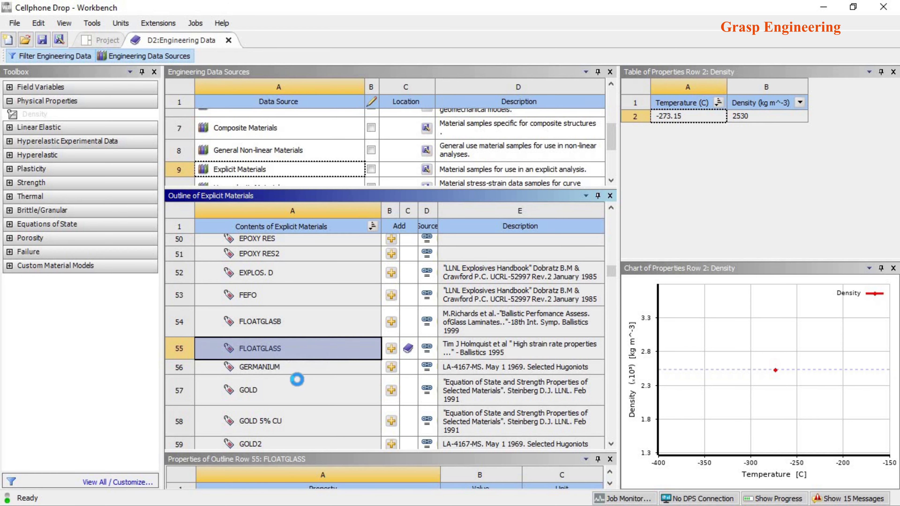
- Browse the explicit materials for the polymers, compare POLYCARB with POLYETHYL., and add POLYETHYL. to the engineering data
left_click(310, 377)
scroll(310, 372, "down", 7)
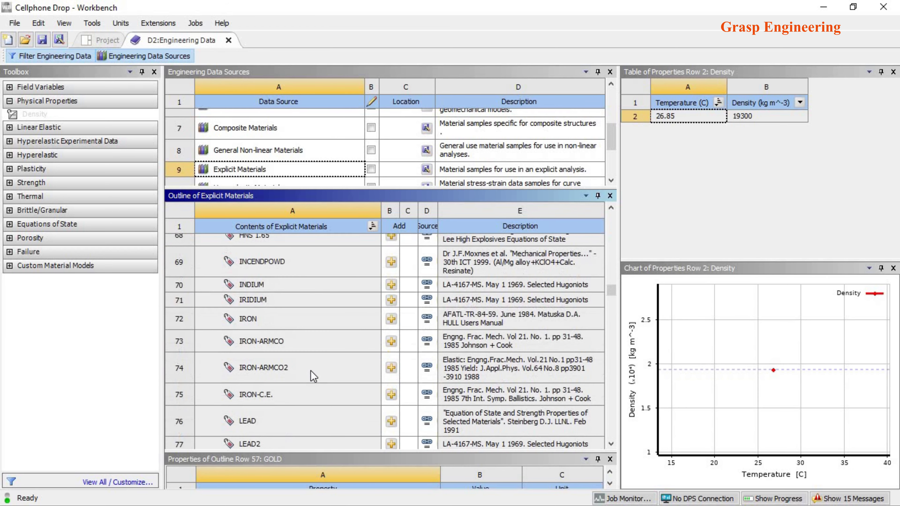
scroll(312, 348, "down", 5)
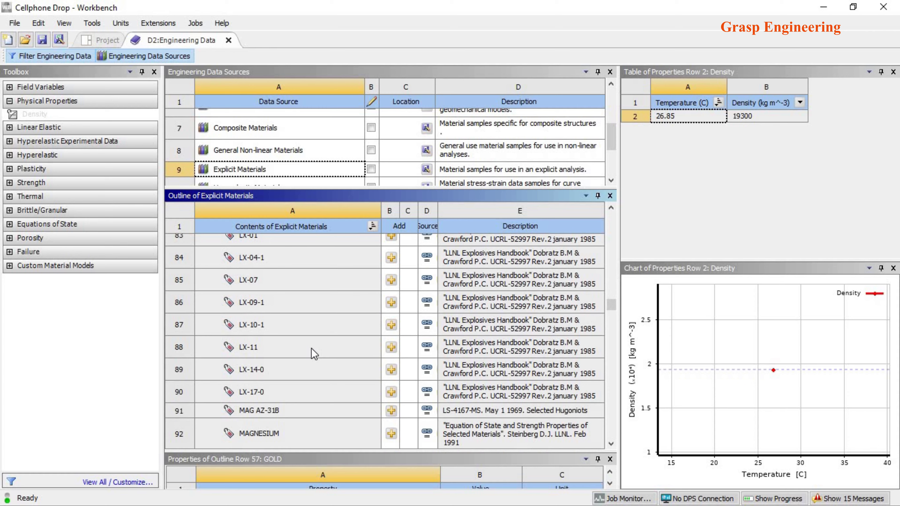
scroll(312, 350, "down", 3)
left_click(268, 336)
scroll(268, 336, "down", 2)
scroll(268, 336, "down", 7)
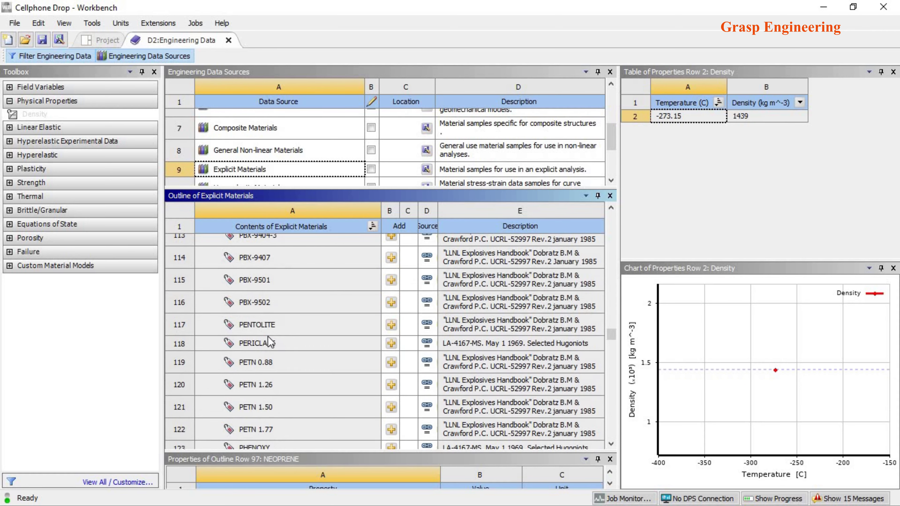
scroll(269, 343, "down", 3)
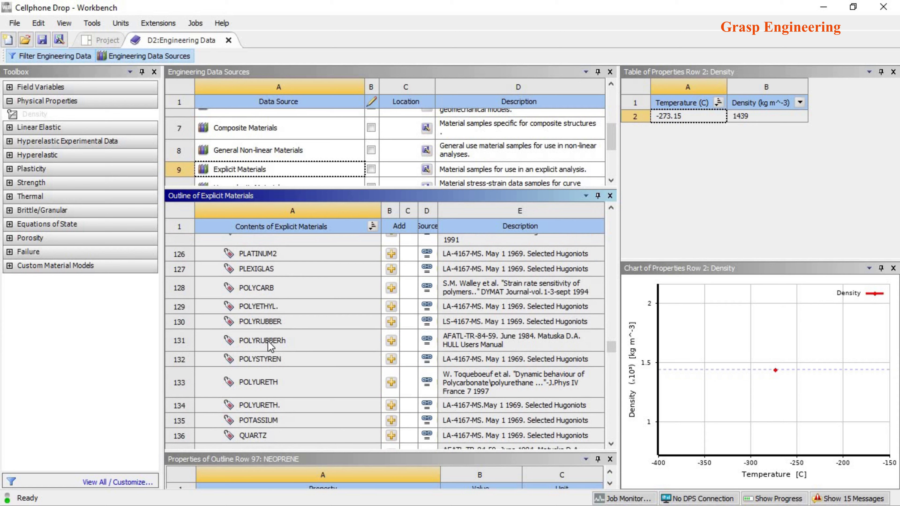
left_click(266, 322)
left_click(263, 309)
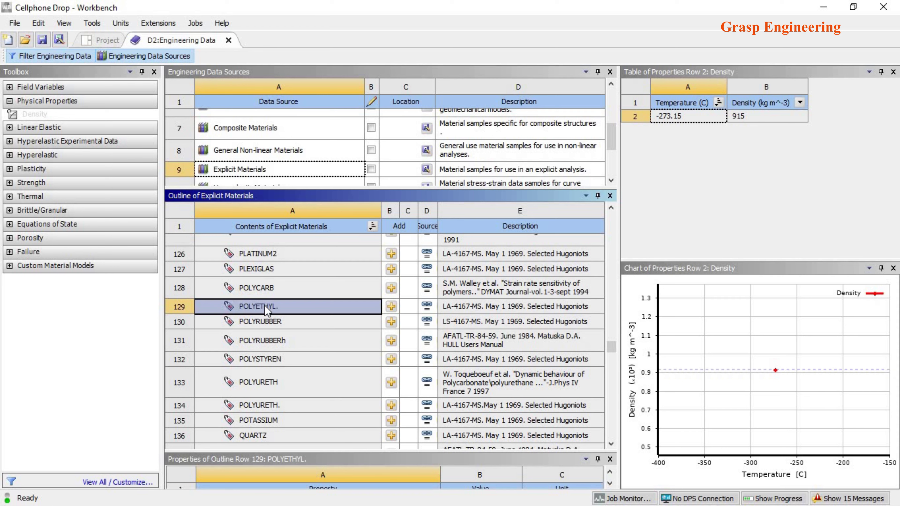
left_click(270, 289)
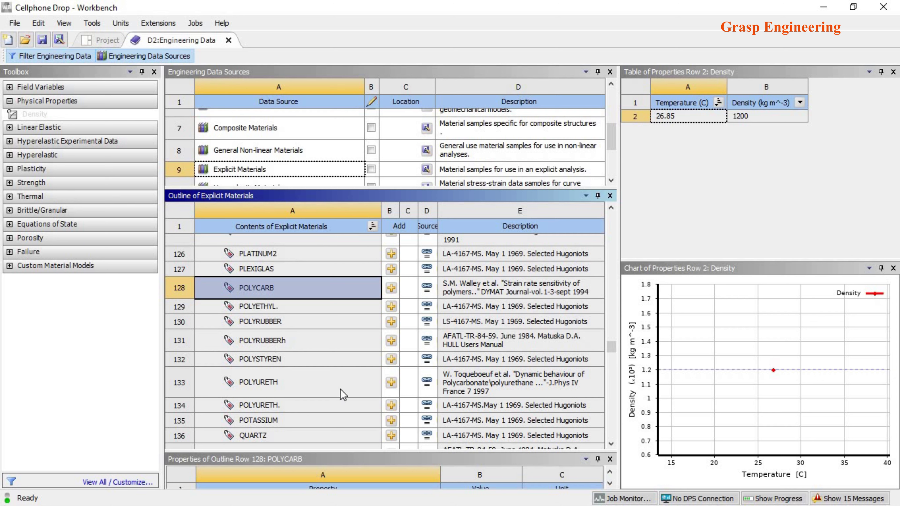
scroll(298, 395, "down", 3)
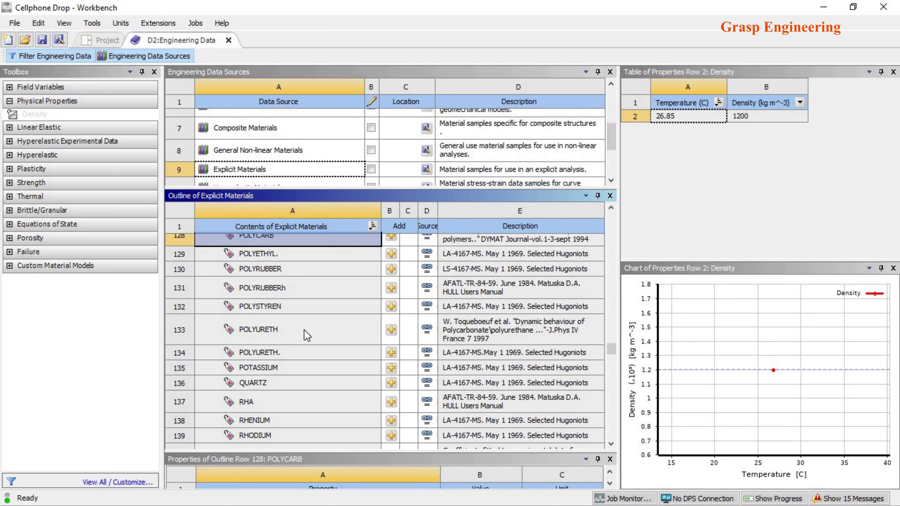
scroll(307, 336, "up", 3)
left_click(312, 307)
left_click(391, 307)
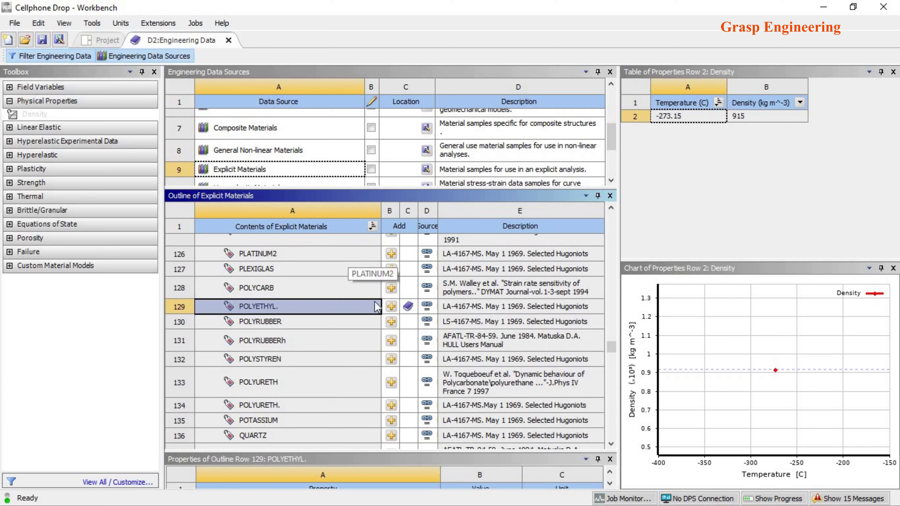
- Enlarge the property list of POLYETHYL. and examine its Shock EOS Linear and Density data
left_click_drag(358, 386, 366, 302)
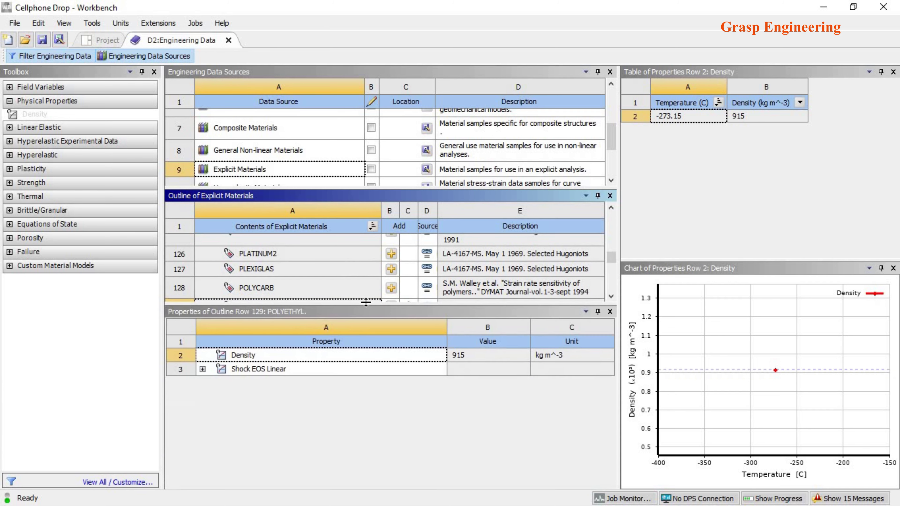
left_click(252, 369)
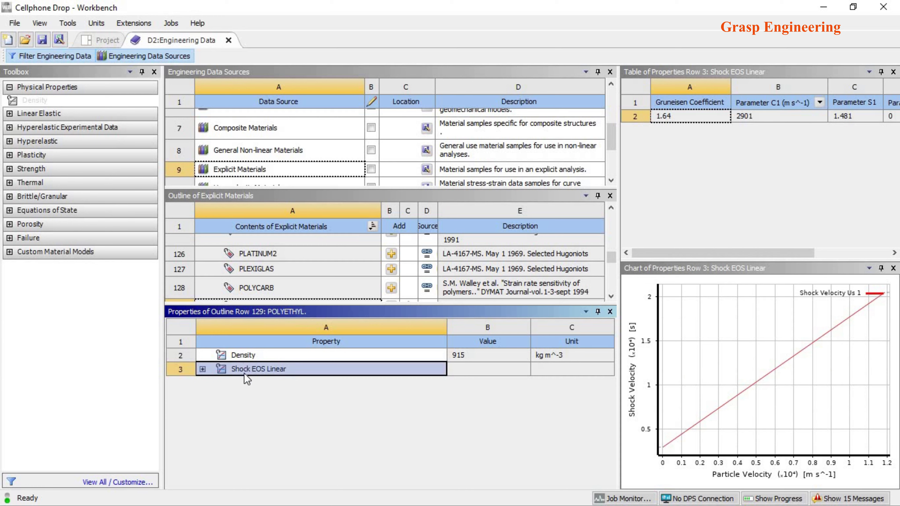
left_click(237, 355)
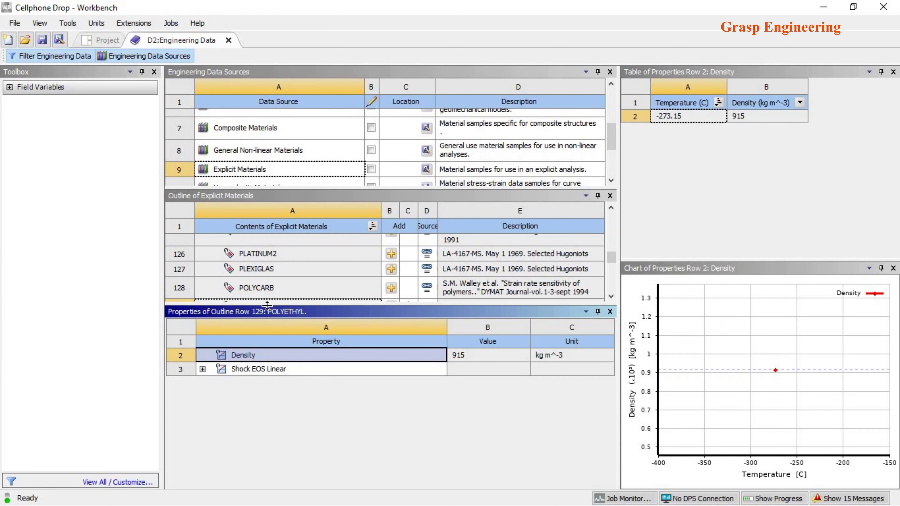
left_click_drag(266, 306, 271, 385)
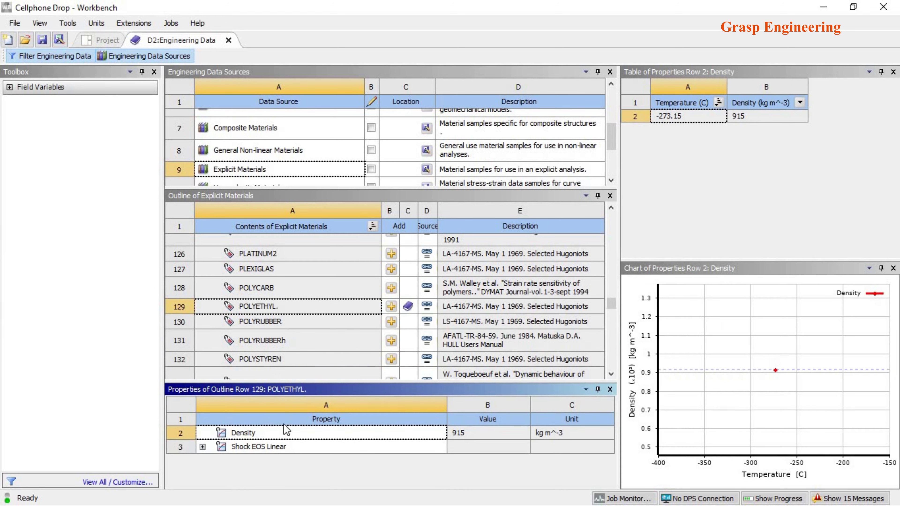
- Go back to FLOATGLASS in the explicit materials and review its strength, modulus and equation-of-state properties
left_click(258, 308)
scroll(294, 292, "up", 5)
scroll(304, 297, "up", 20)
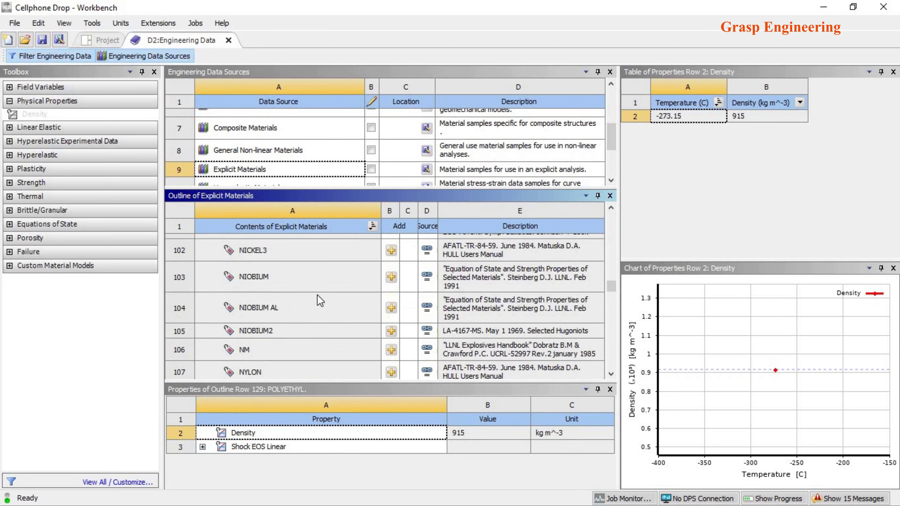
scroll(311, 297, "up", 3)
scroll(311, 297, "down", 5)
left_click(240, 282)
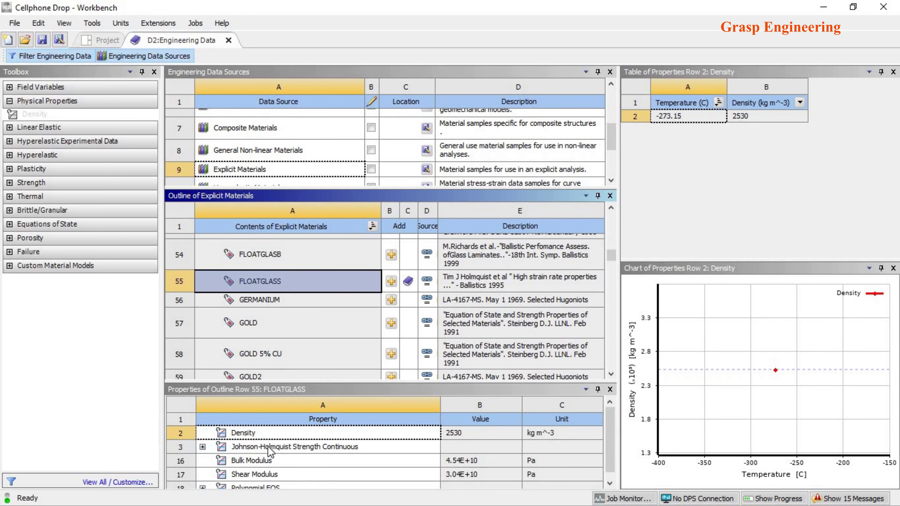
scroll(270, 453, "down", 1)
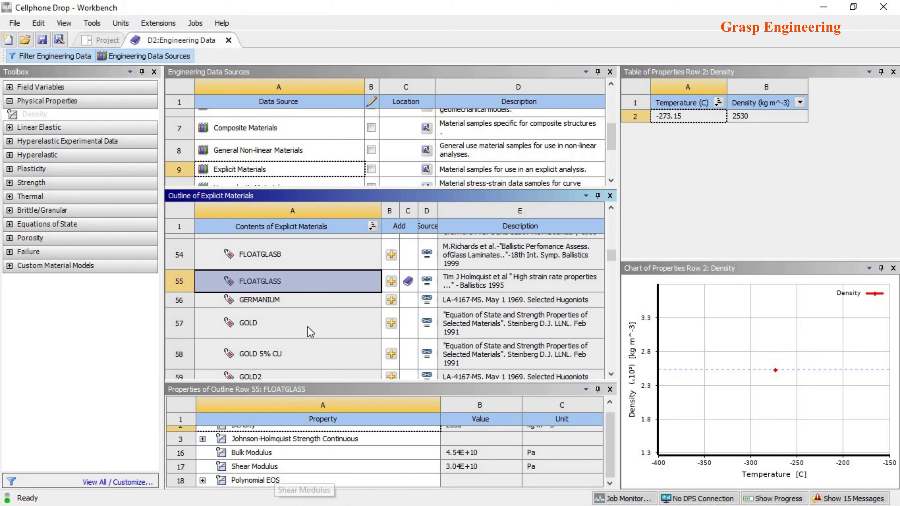
- Select AL 6061-T6 and examine its Steinberg Guinan Strength and Shock EOS Linear curves
scroll(316, 308, "up", 6)
scroll(319, 311, "up", 10)
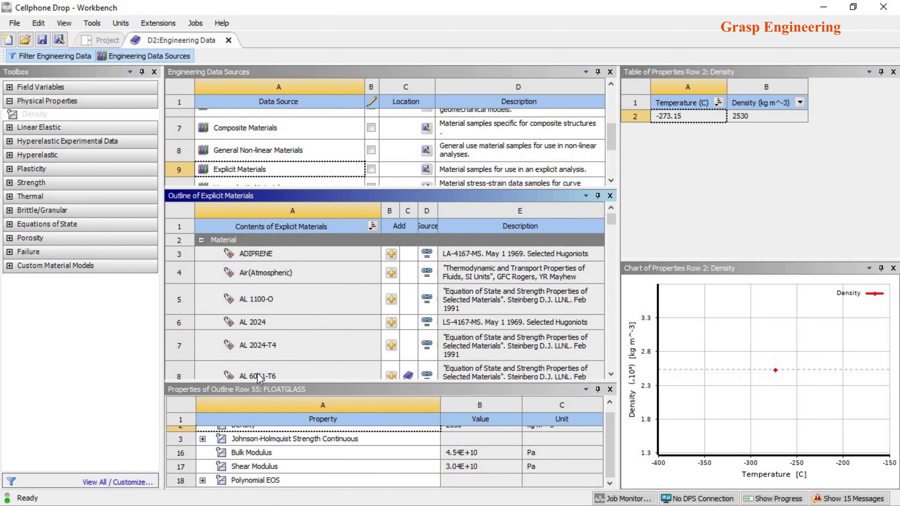
left_click(258, 375)
left_click(280, 460)
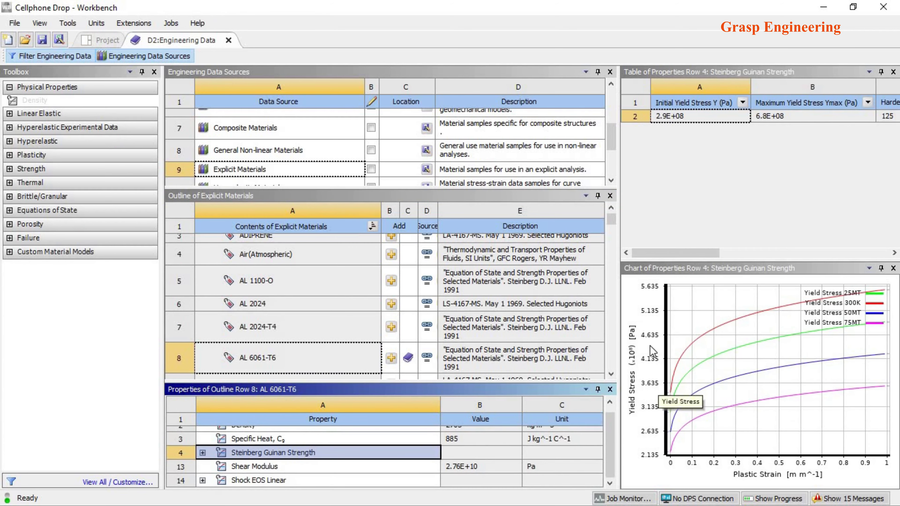
left_click(267, 481)
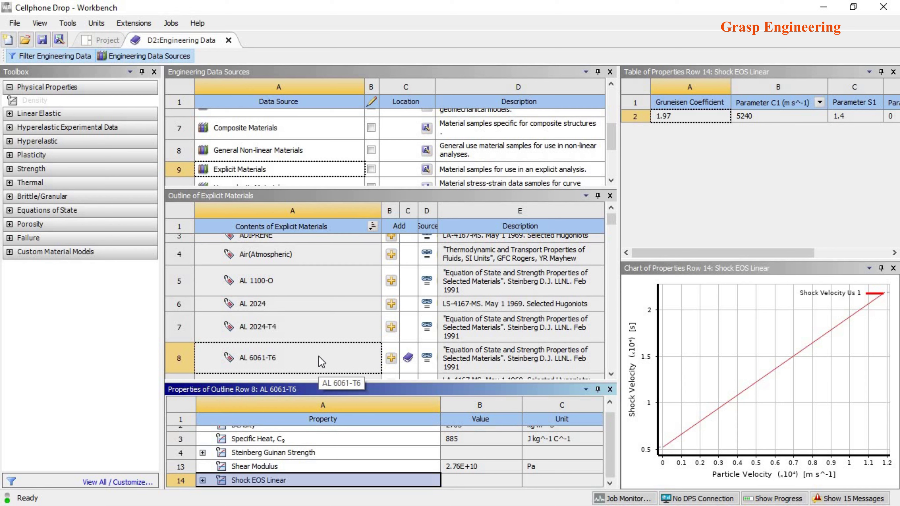
- Enlarge the list of data sources and show the contents of the General Materials library
left_click_drag(280, 193, 282, 256)
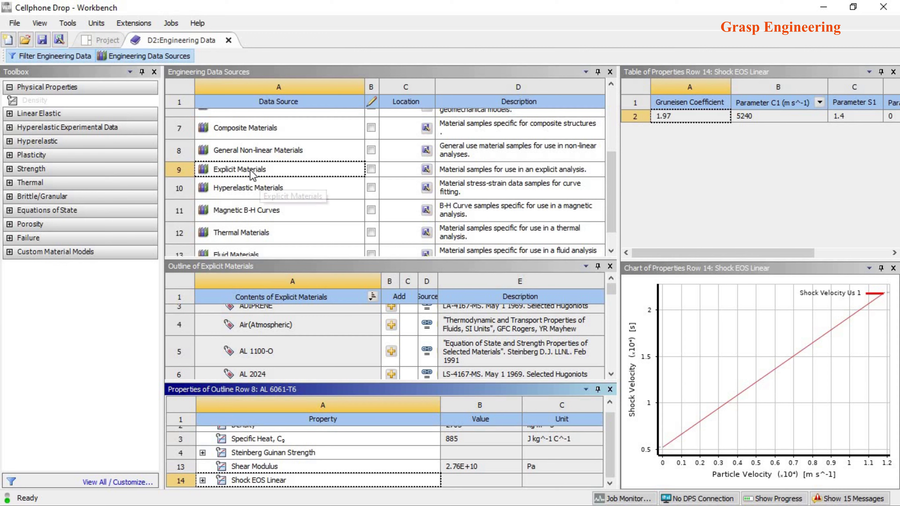
scroll(286, 219, "up", 3)
scroll(280, 222, "down", 3)
scroll(281, 222, "up", 3)
left_click(237, 201)
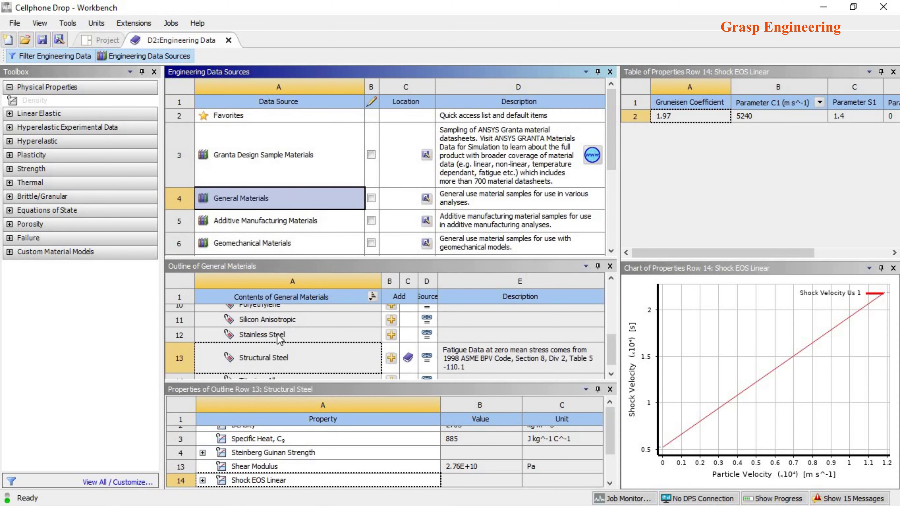
- Examine the properties of Stainless Steel and Aluminum Alloy in the general library, enlarging the property list to show the elasticity values
left_click(266, 335)
scroll(273, 350, "up", 5)
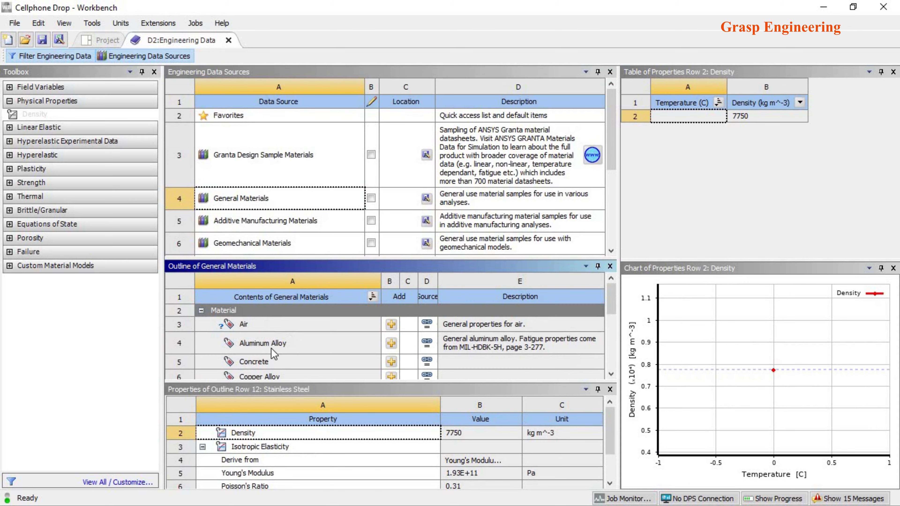
left_click(269, 350)
left_click_drag(302, 354, 308, 330)
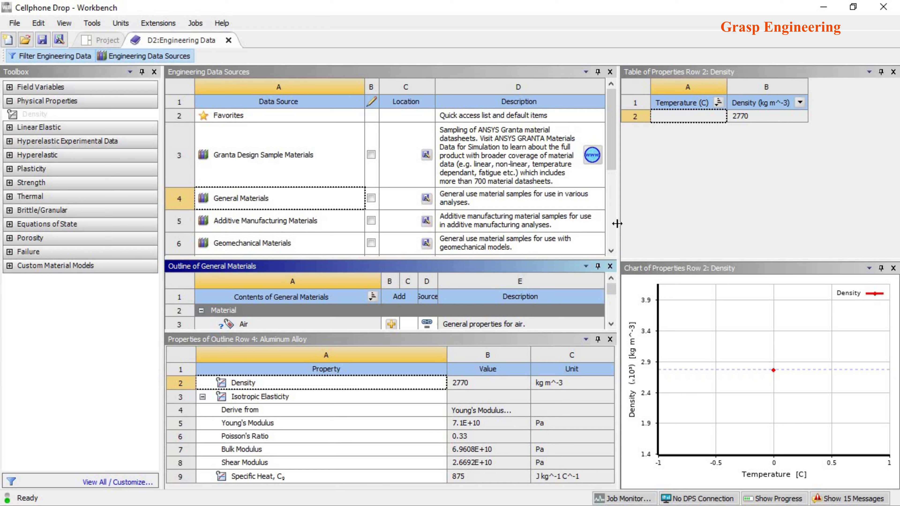
left_click_drag(620, 206, 676, 202)
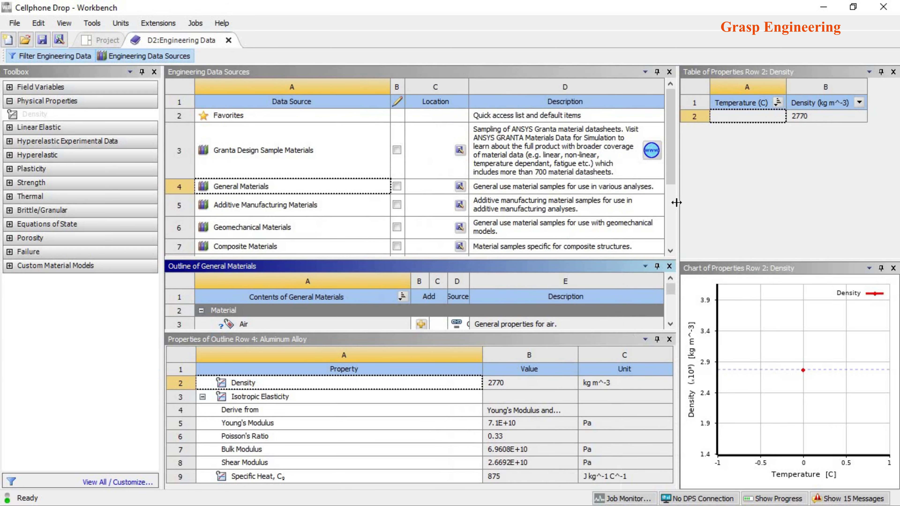
- Show the isotropic elasticity table and chart of Aluminum Alloy in the general library
left_click_drag(356, 331, 379, 334)
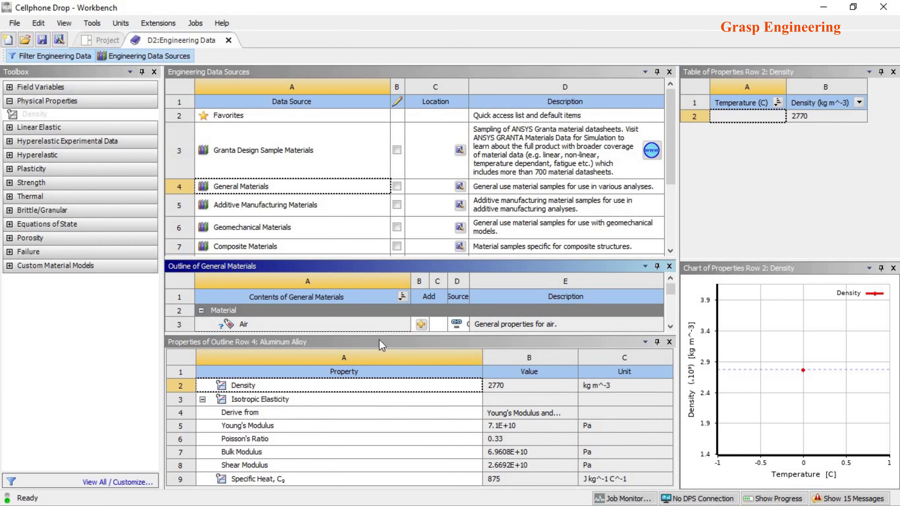
left_click(264, 399)
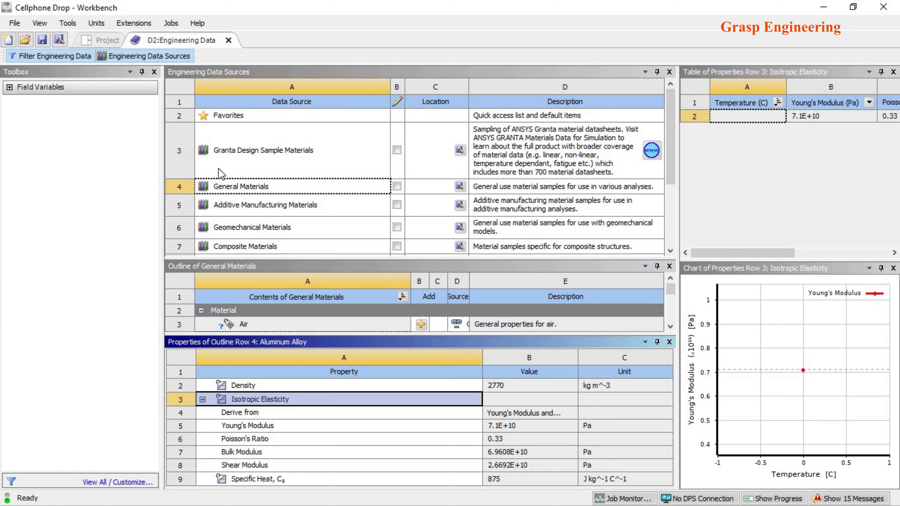
- Examine Aluminum Alloy's bilinear isotropic hardening in the Front Face Impact system's engineering data and show the available plasticity models
left_click(103, 40)
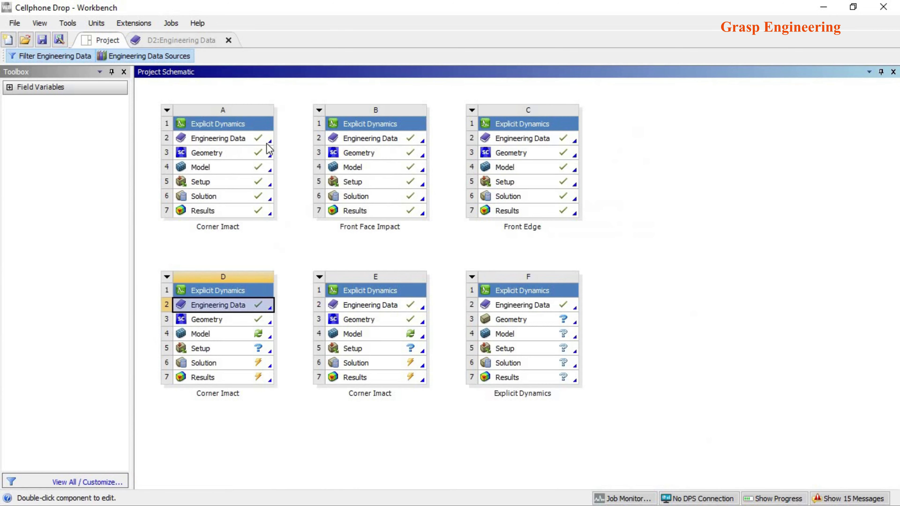
double_click(367, 139)
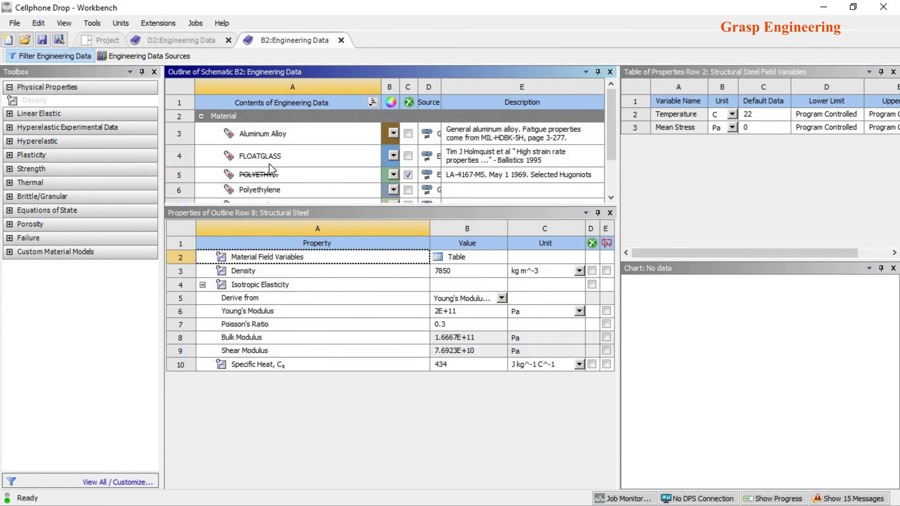
left_click(259, 136)
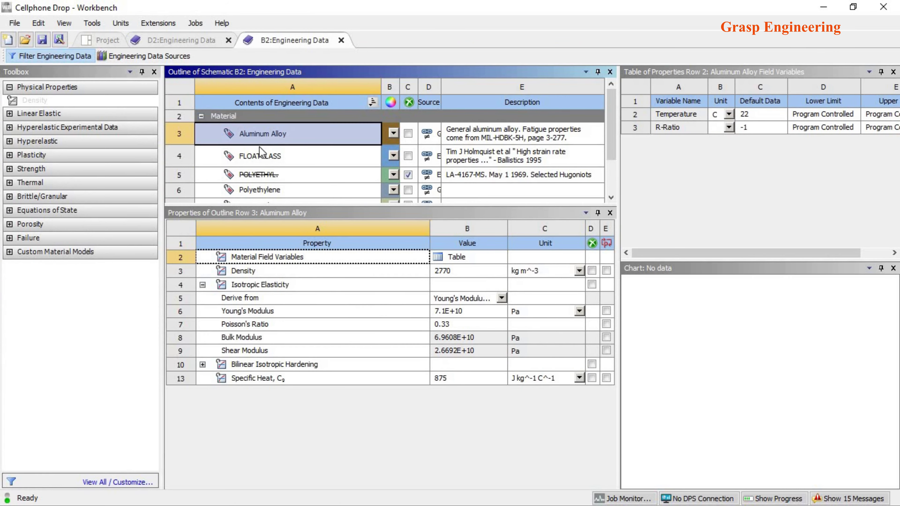
left_click(259, 366)
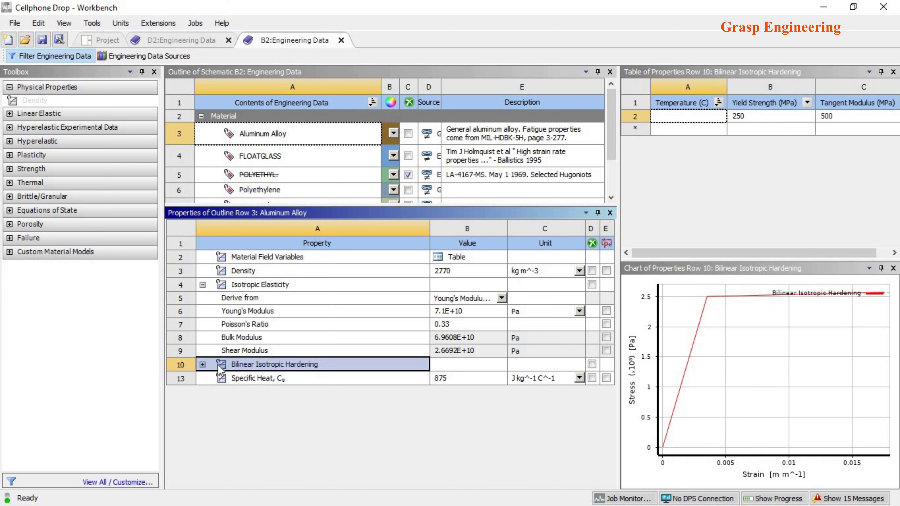
left_click(202, 364)
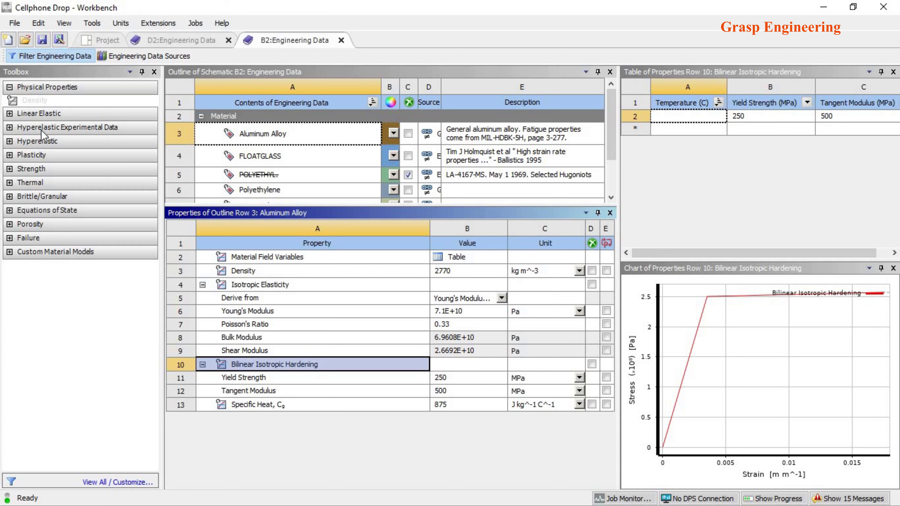
left_click(10, 155)
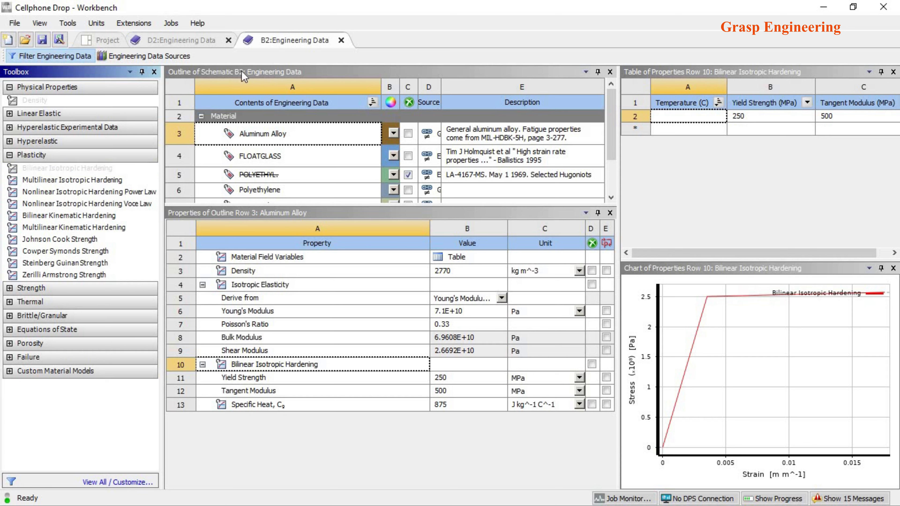
- Close both engineering data views and open system D's model in Mechanical, reading the upstream data
left_click(341, 40)
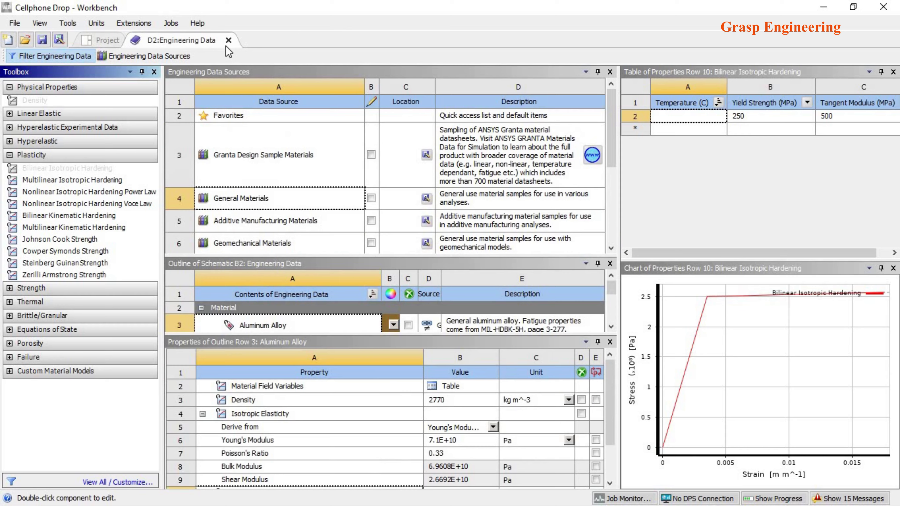
left_click(228, 40)
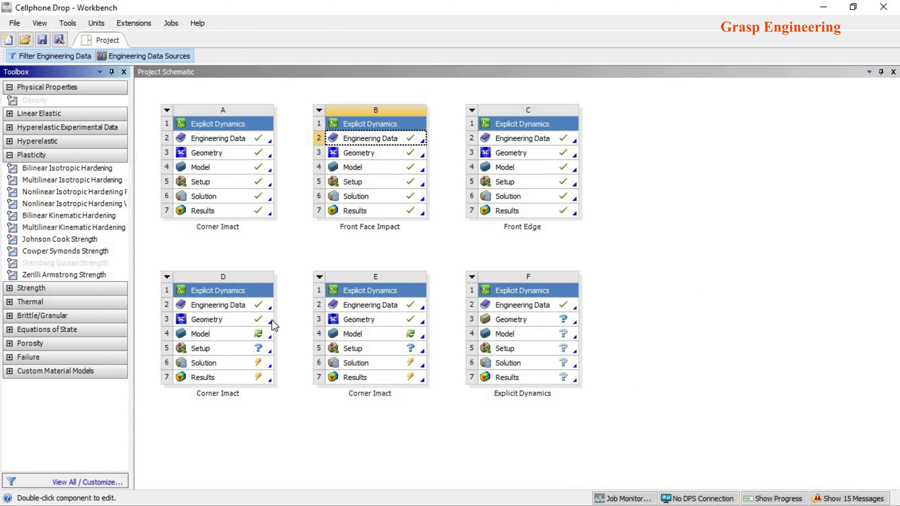
right_click(218, 335)
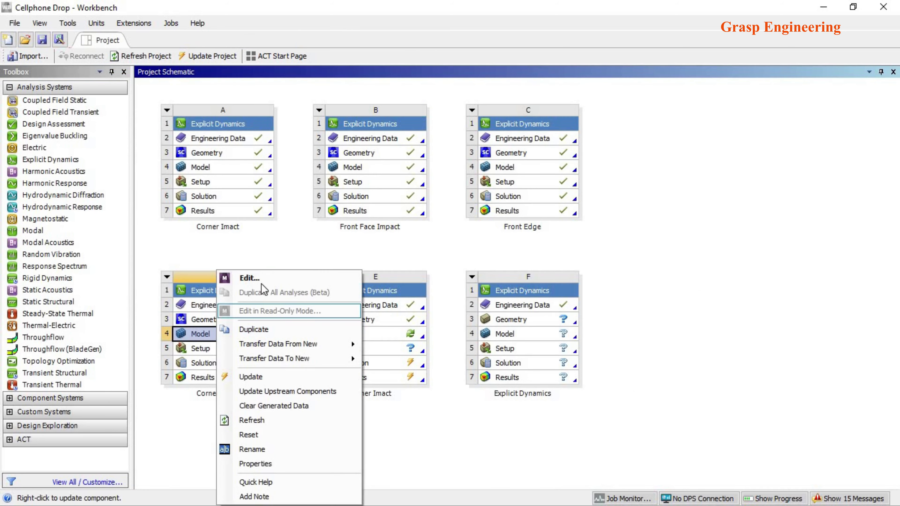
left_click(259, 278)
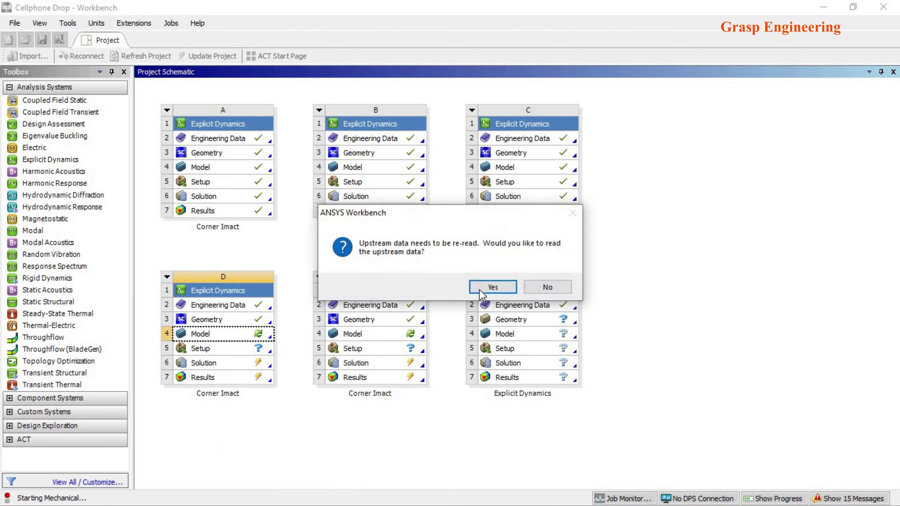
left_click(492, 287)
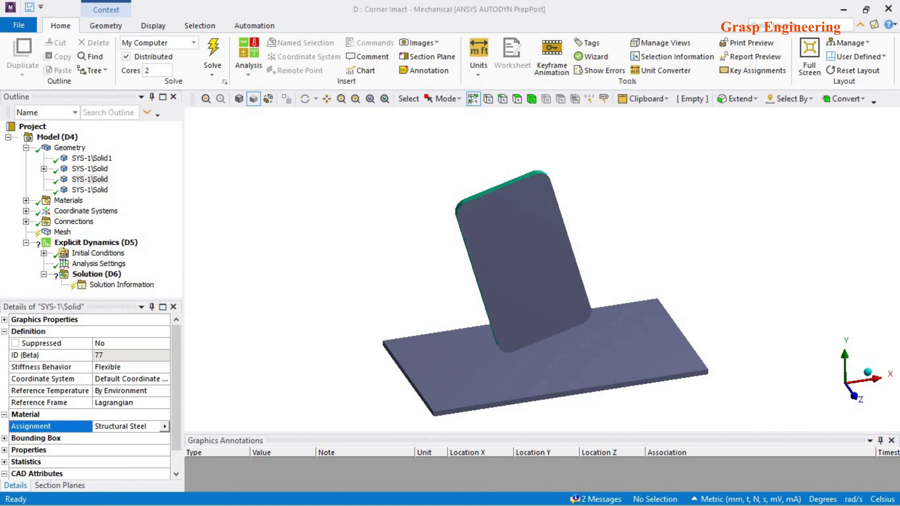
- Find the phone's front glass body in the model tree and assign FLOATGLASS to it
middle_click_drag(448, 332, 457, 291)
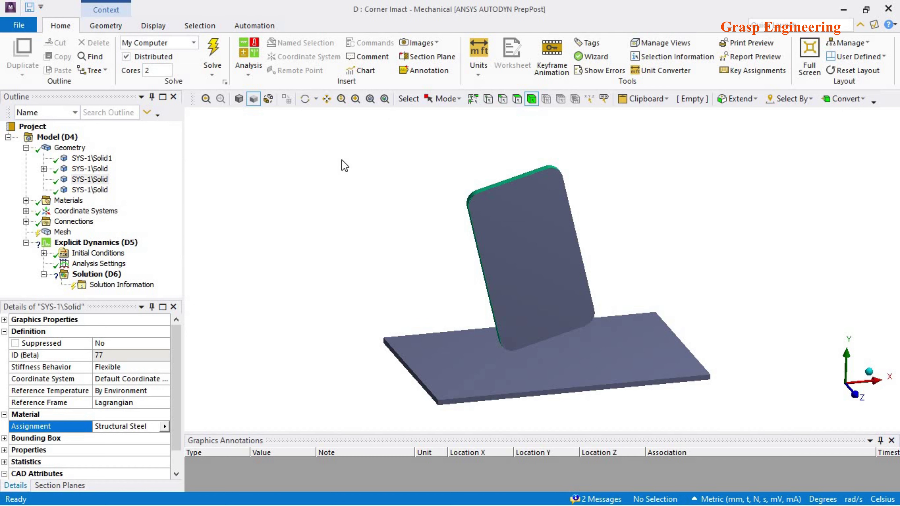
middle_click_drag(547, 254, 516, 201)
left_click(516, 200)
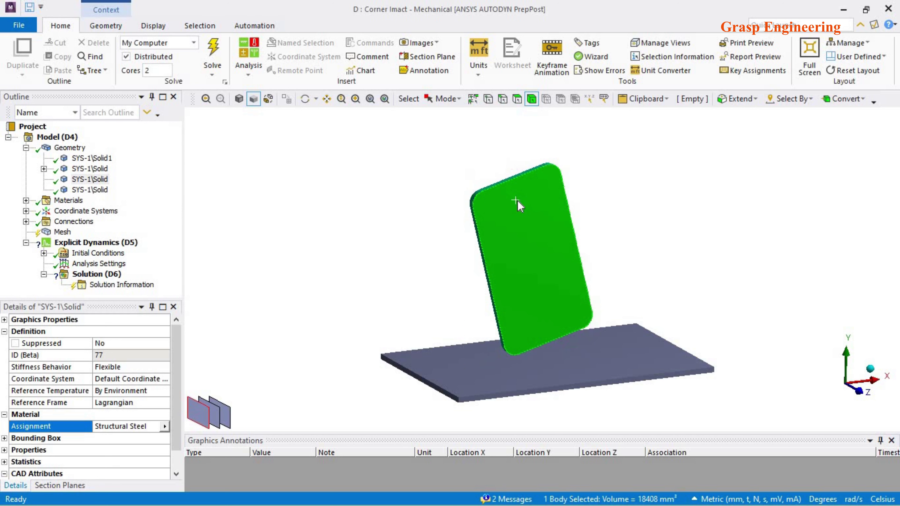
right_click(516, 200)
mouse_move(578, 185)
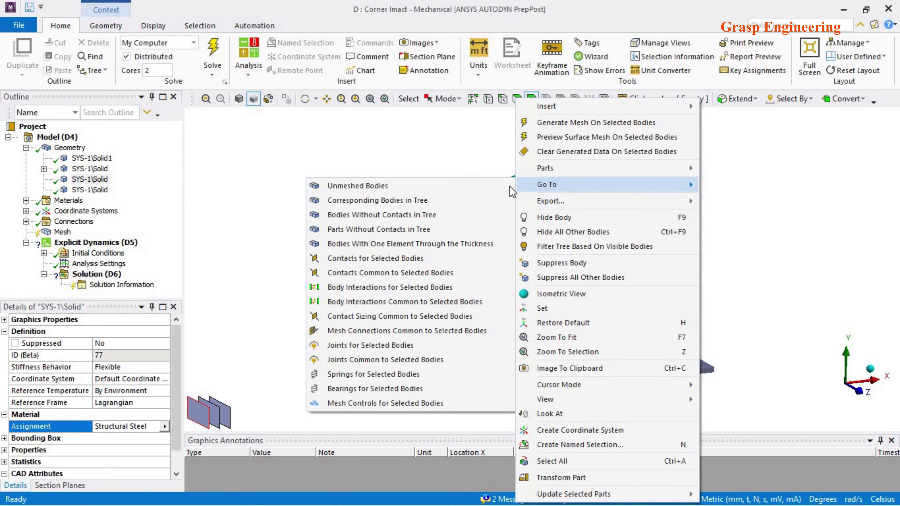
left_click(396, 200)
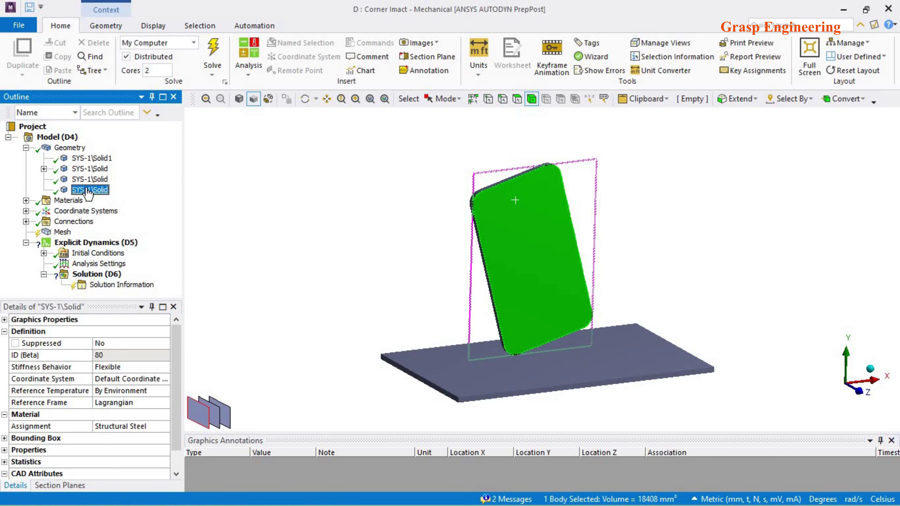
left_click(161, 427)
left_click(165, 426)
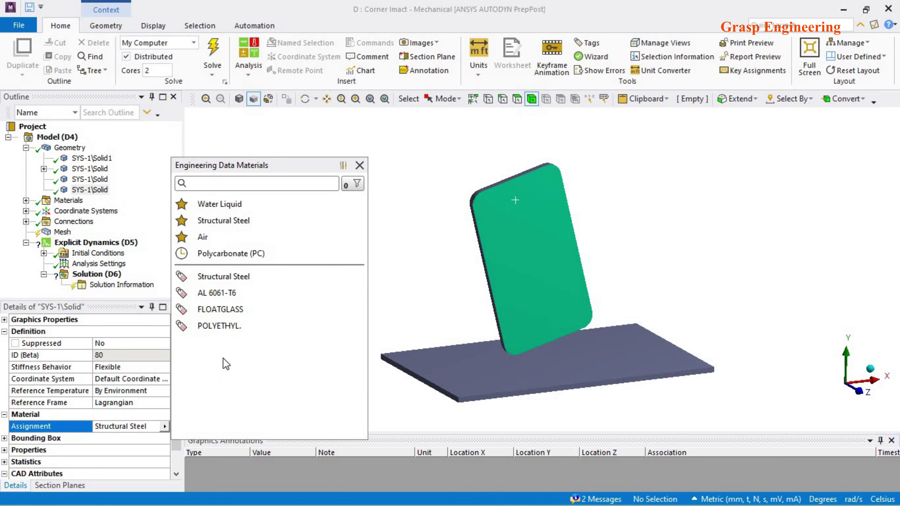
left_click(231, 314)
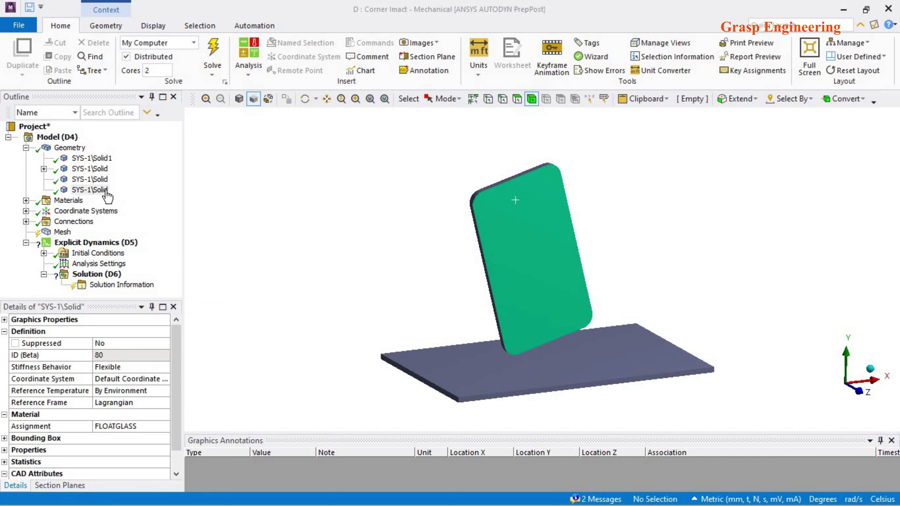
- Assign POLYETHYL. to the phone's back cover, the third body under Geometry
left_click(91, 179)
middle_click_drag(510, 294, 274, 244)
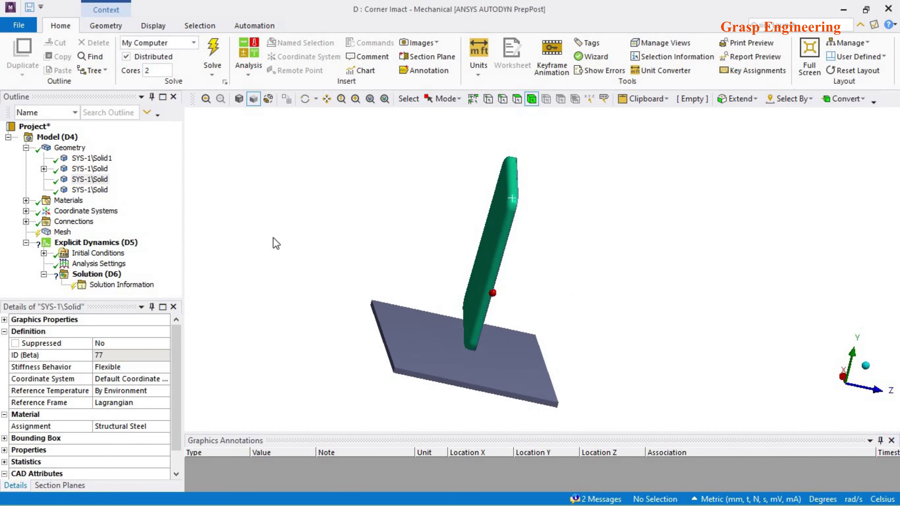
left_click(161, 427)
left_click(164, 426)
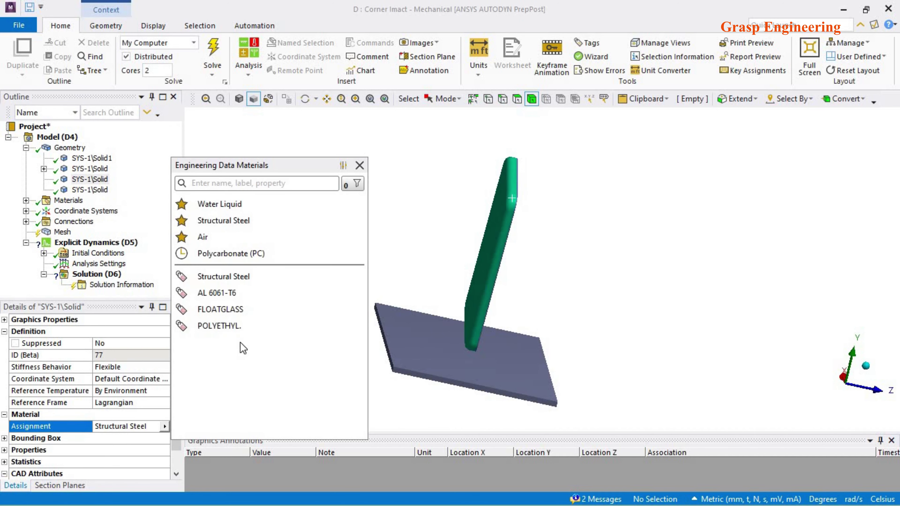
left_click(230, 328)
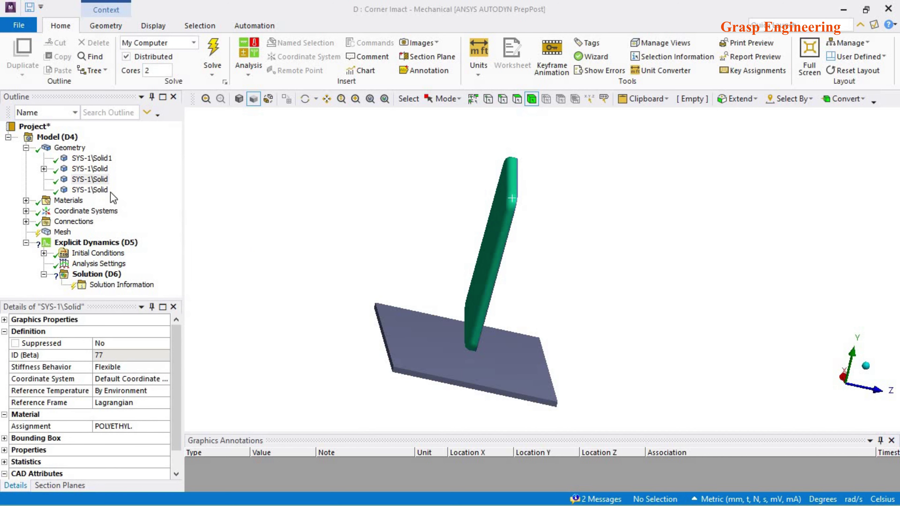
- Check the floor plate's material assignment and stiffness behavior options, leaving the stiffness behavior at Rigid
left_click(89, 169)
middle_click_drag(518, 323, 184, 204)
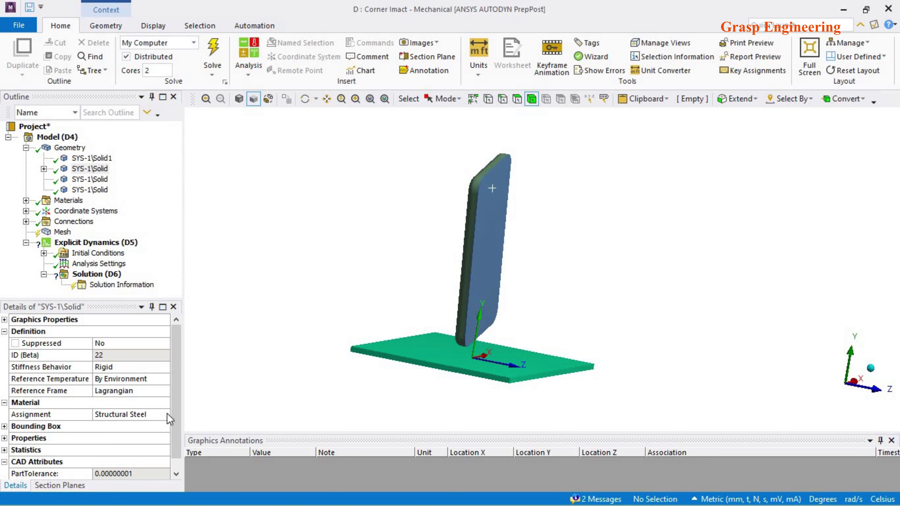
left_click(96, 158)
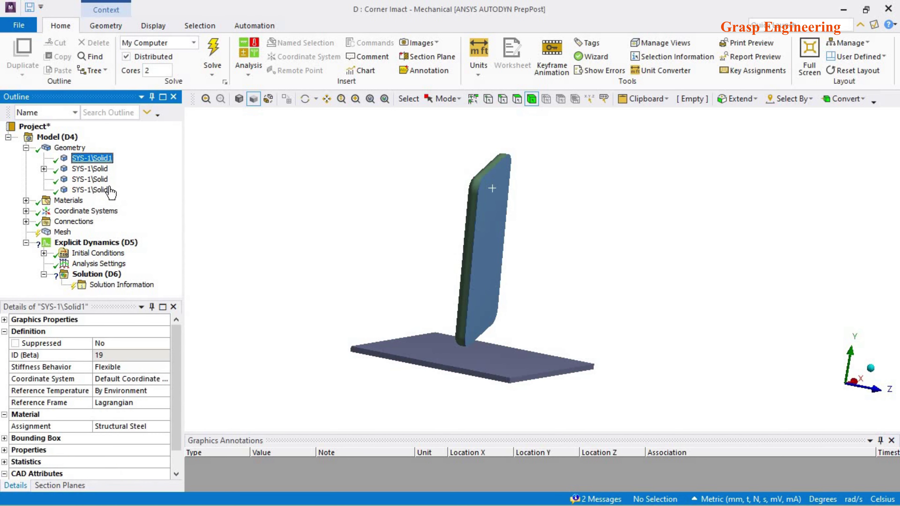
left_click(95, 170)
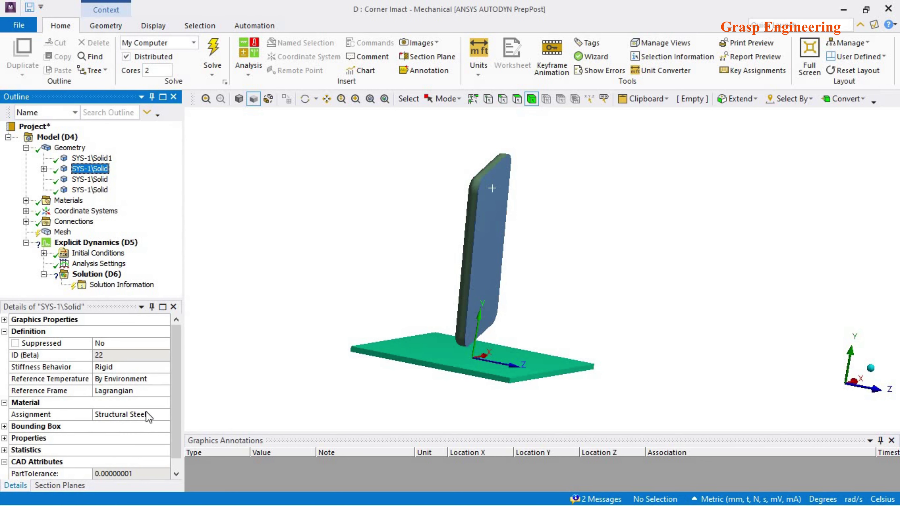
middle_click_drag(434, 372, 475, 368)
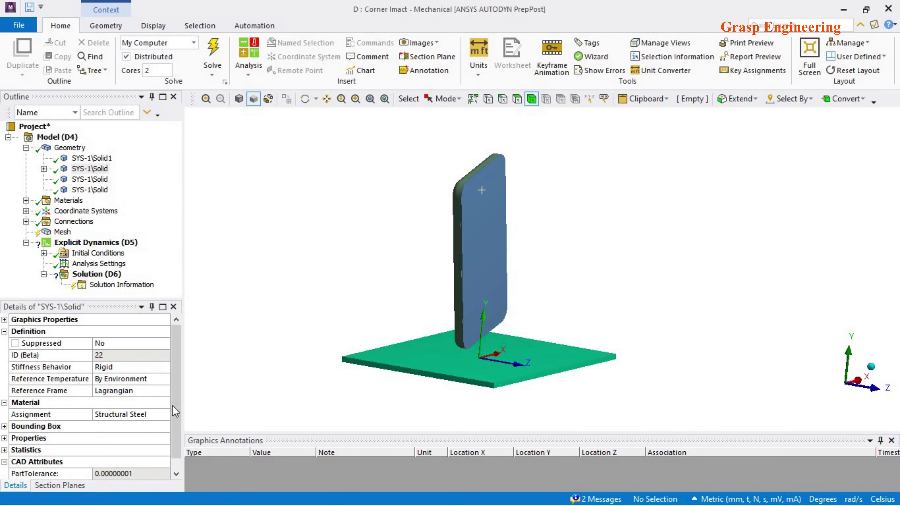
left_click(120, 367)
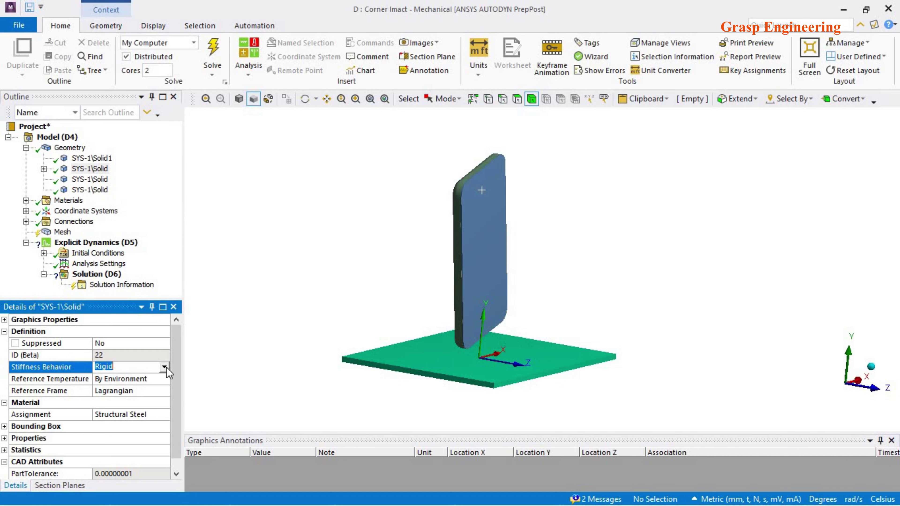
left_click(165, 367)
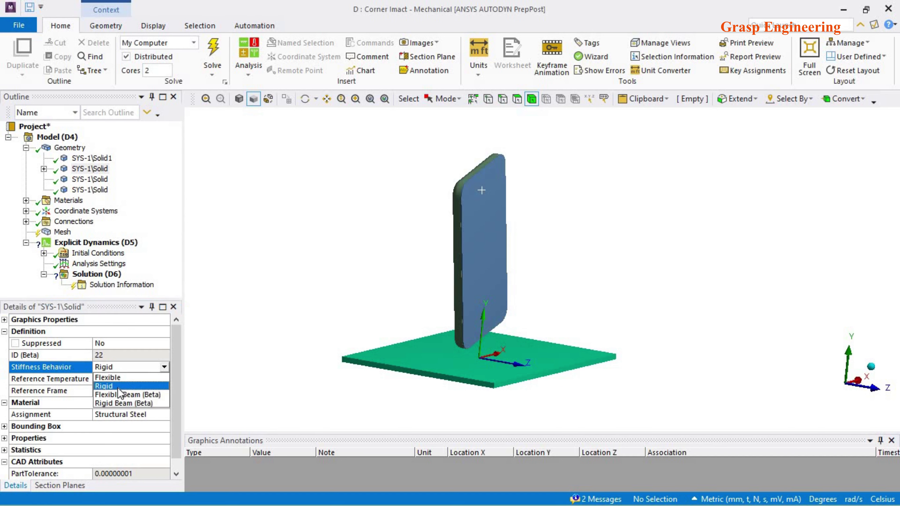
left_click(296, 293)
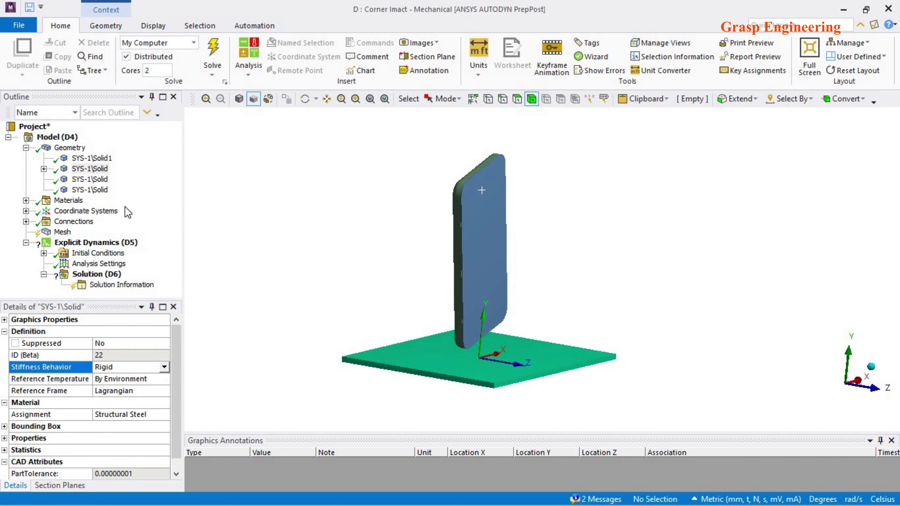
- Assign AL 6061-T6 to the SYS-1\Solid1 body behind the front glass, temporarily hiding the glass to expose it
left_click(93, 158)
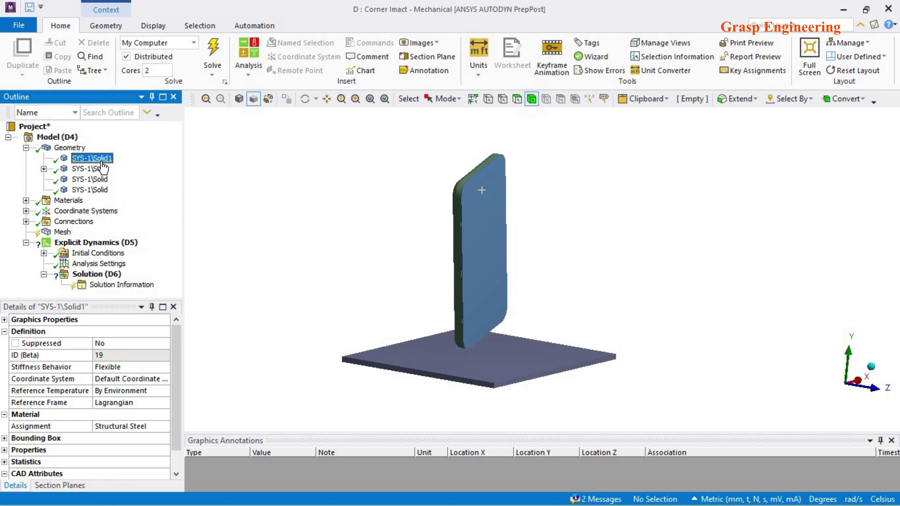
left_click(291, 263)
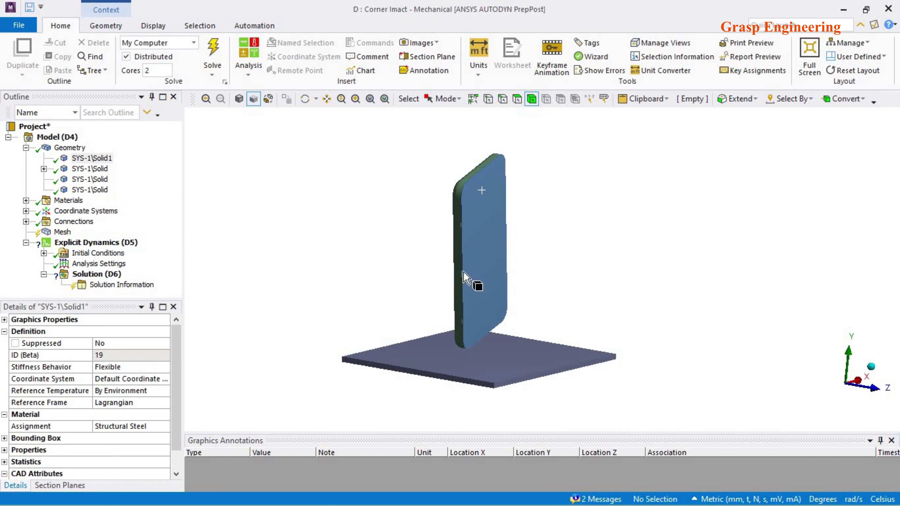
right_click(488, 269)
left_click(639, 217)
middle_click_drag(639, 216, 503, 345)
left_click(164, 426)
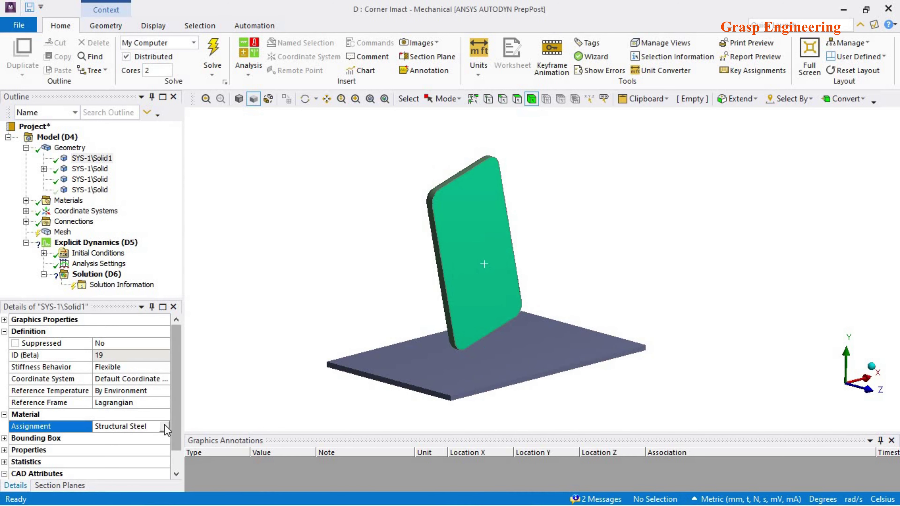
left_click(165, 426)
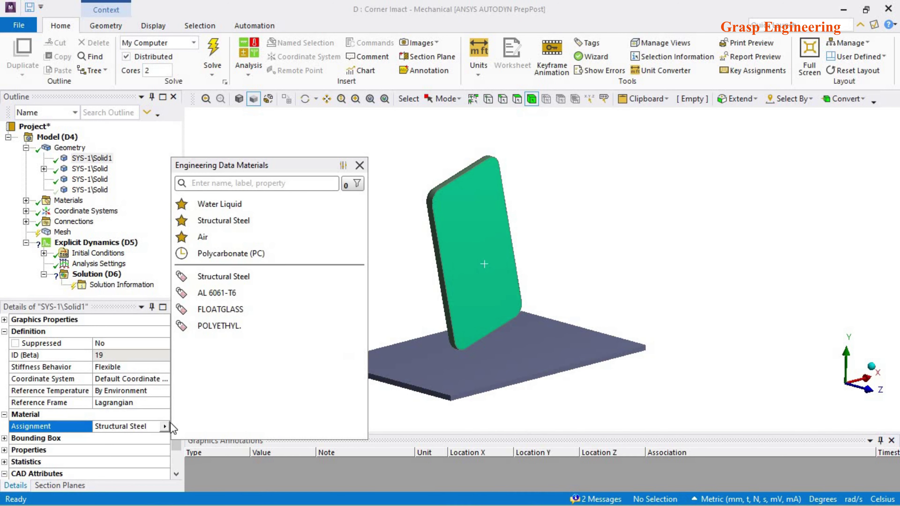
left_click(232, 296)
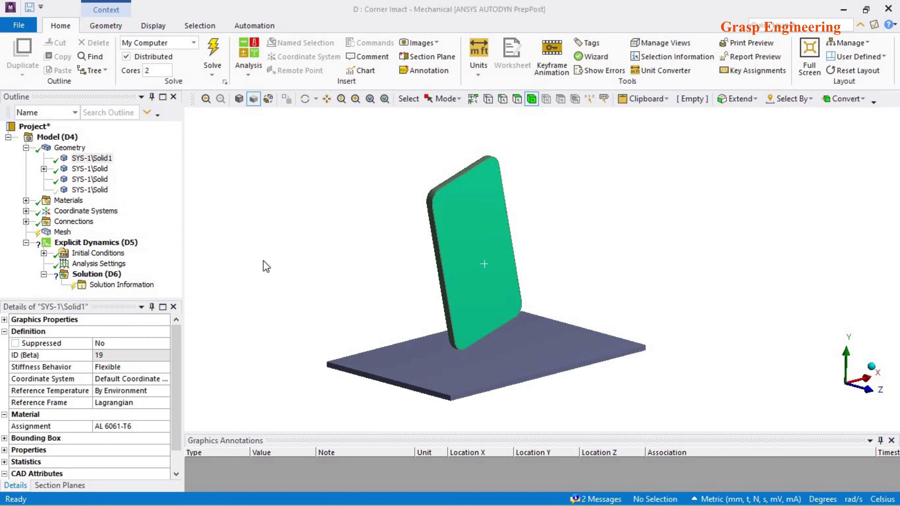
right_click(280, 227)
left_click(336, 251)
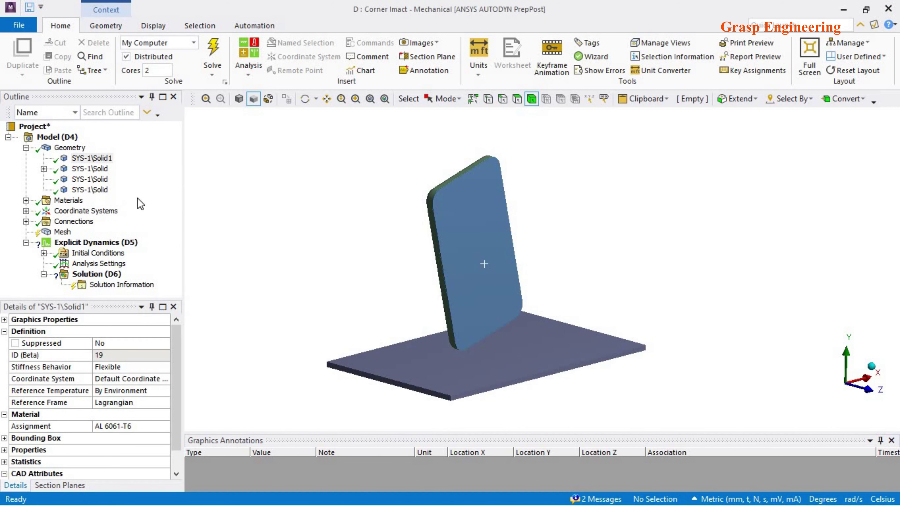
- Set the Geometry display style to Body Color
left_click(70, 147)
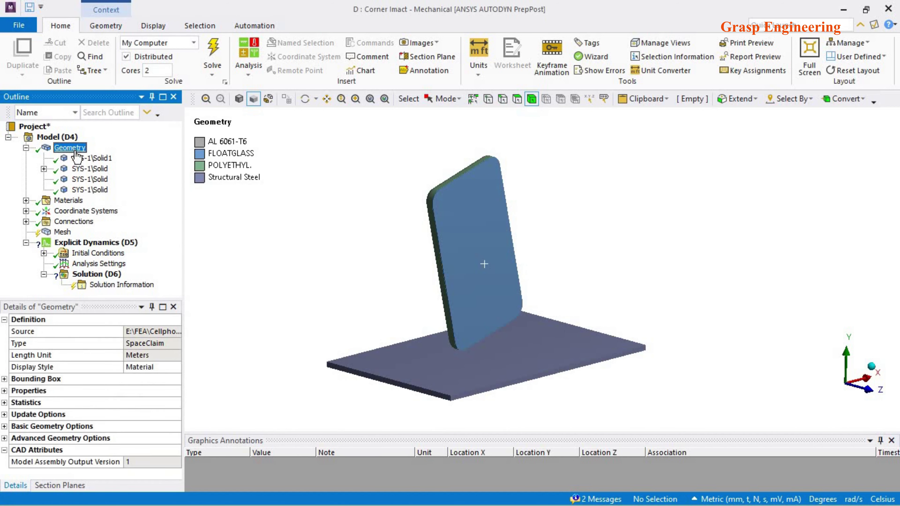
left_click(177, 367)
left_click(167, 370)
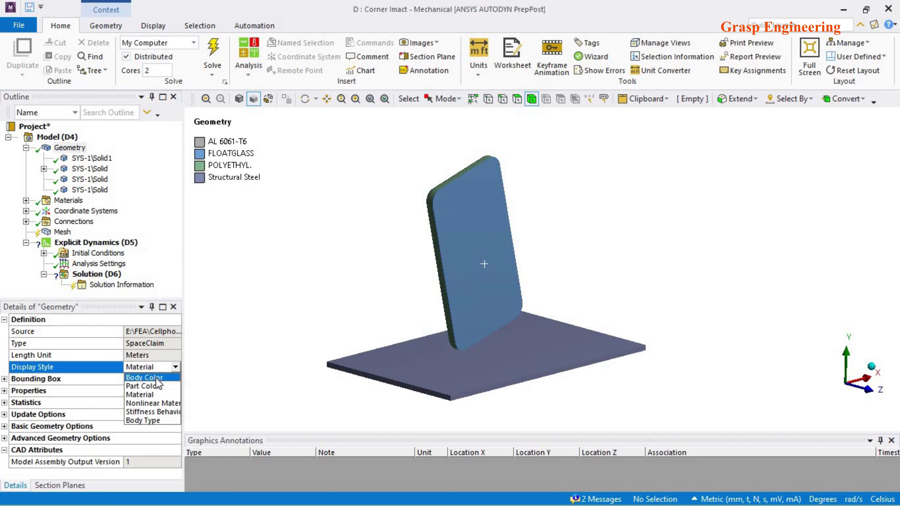
left_click(156, 378)
middle_click_drag(493, 312, 190, 388)
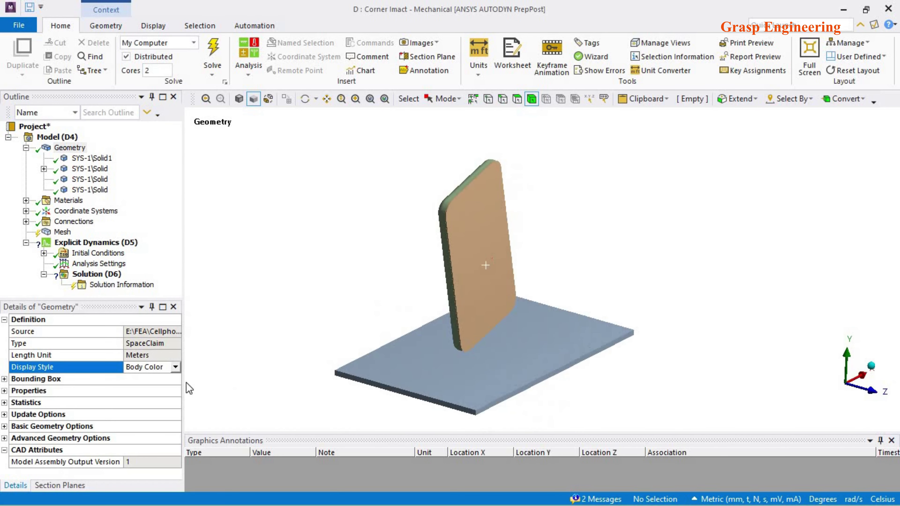
- Preview the Geometry in the nonlinear material display style and restore the Body Color style
left_click(178, 369)
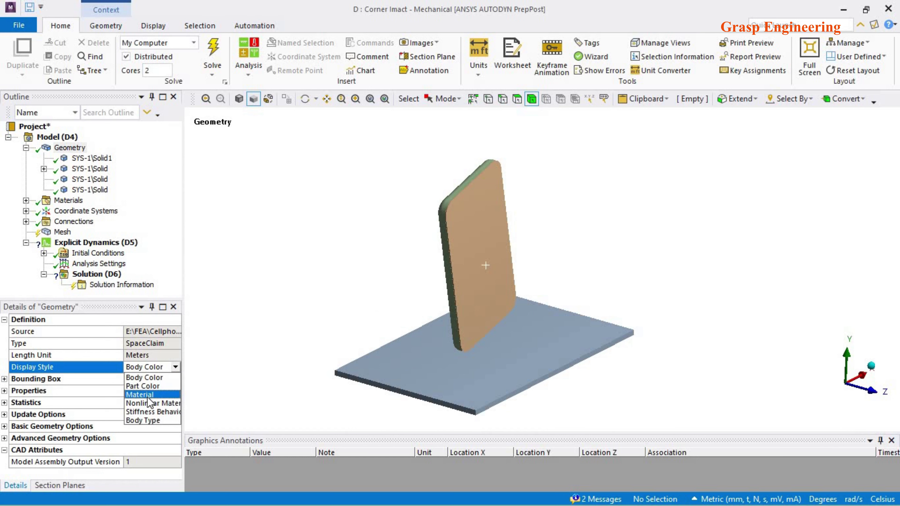
left_click(149, 403)
left_click(176, 367)
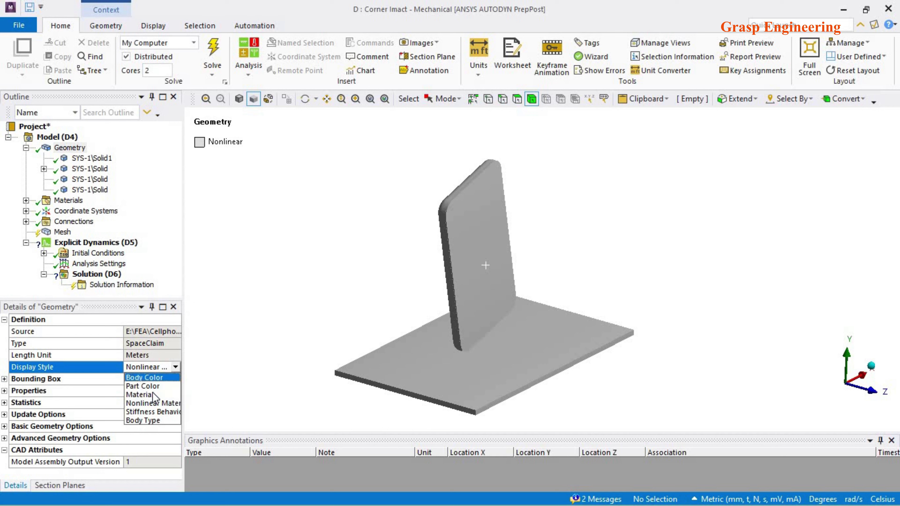
left_click(157, 378)
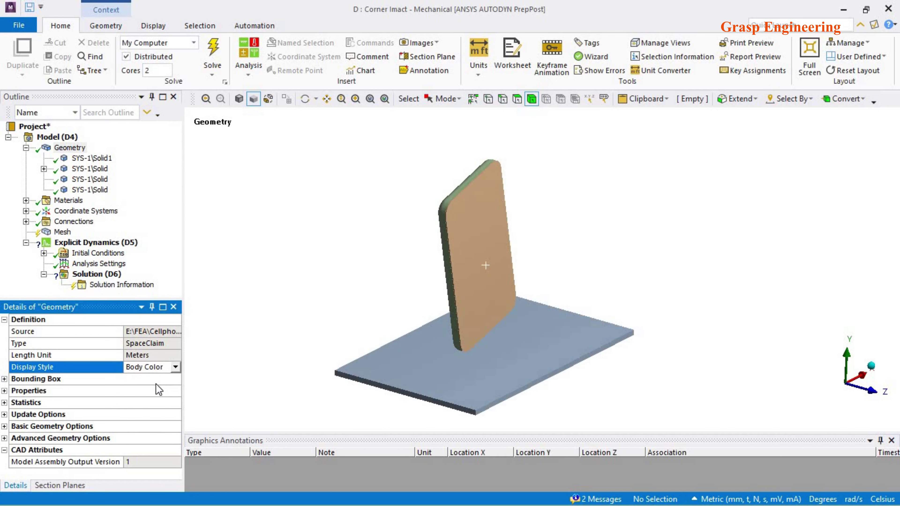
mouse_move(571, 357)
middle_mouse_down()
mouse_move(549, 282)
mouse_move(526, 328)
mouse_move(561, 344)
middle_mouse_up()
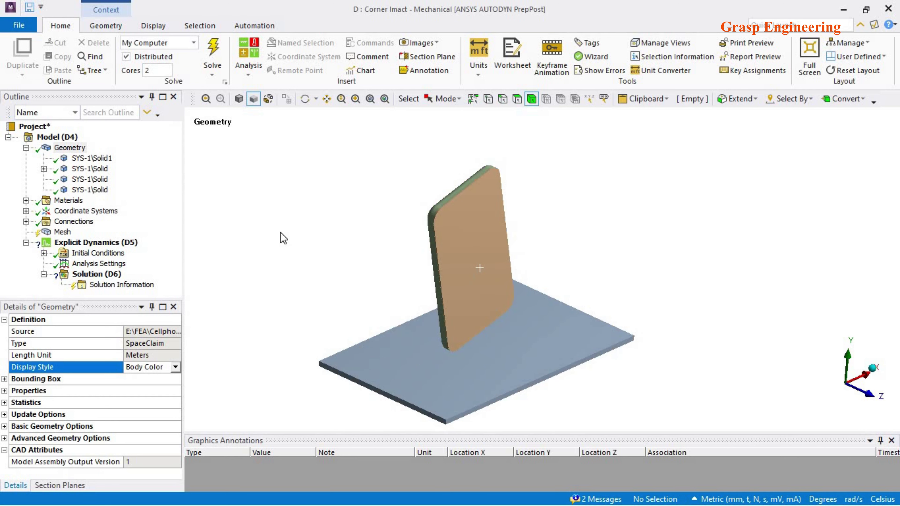
- Check the scope and contact type of the existing body interaction under Connections
left_click(27, 222)
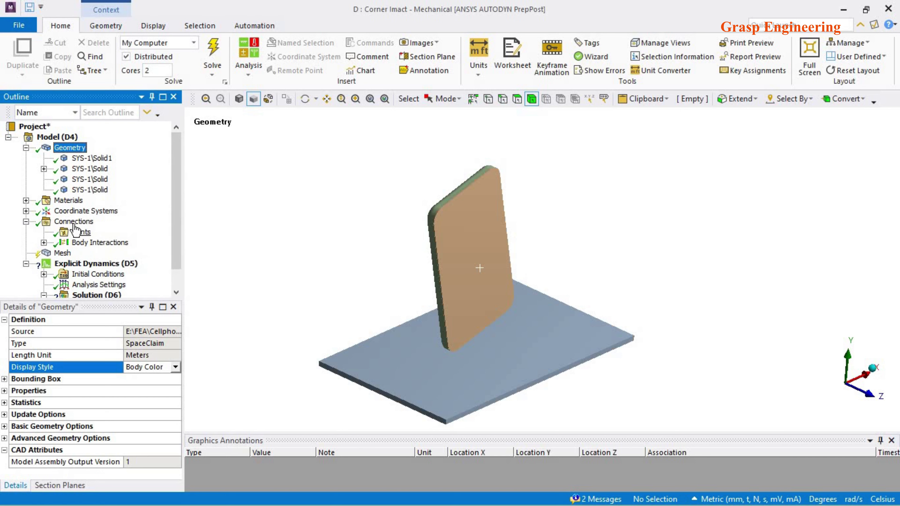
middle_click_drag(451, 297, 429, 294)
double_click(114, 244)
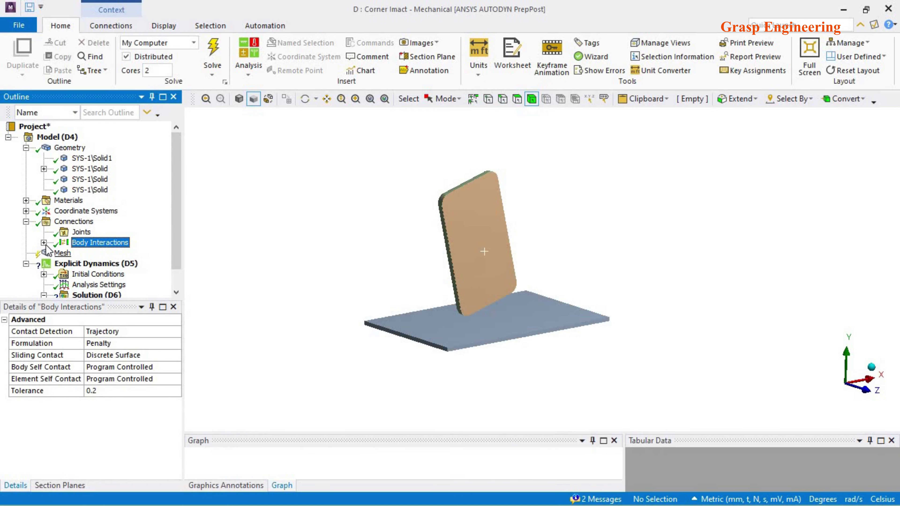
left_click(103, 254)
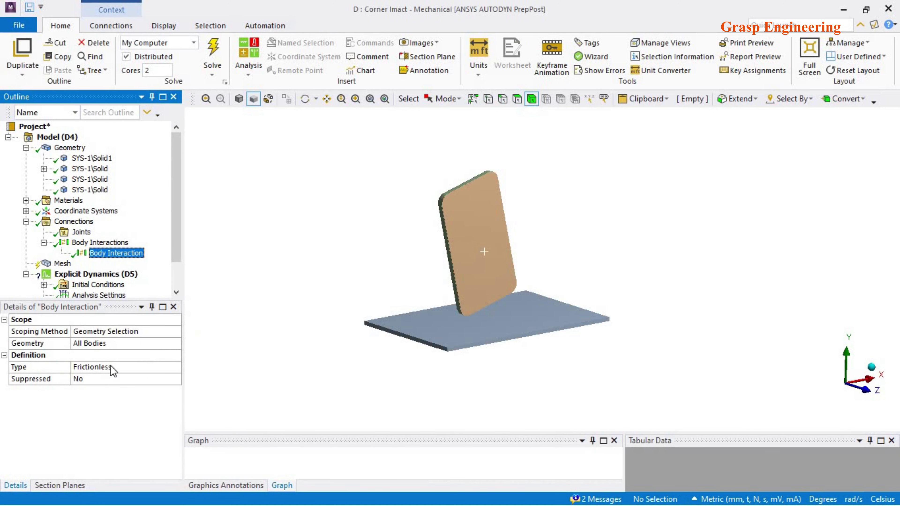
- Box-select the phone's three bodies without the floor plate and insert a new body interaction scoped to them
mouse_move(515, 301)
middle_mouse_down()
mouse_move(512, 328)
mouse_move(510, 307)
mouse_move(489, 311)
mouse_move(526, 312)
mouse_move(527, 300)
middle_mouse_up()
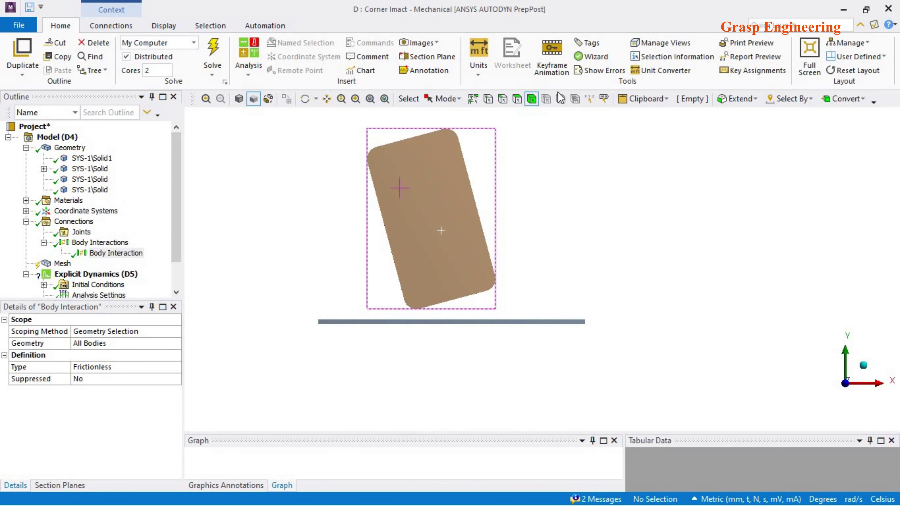
left_click(452, 103)
left_click(457, 129)
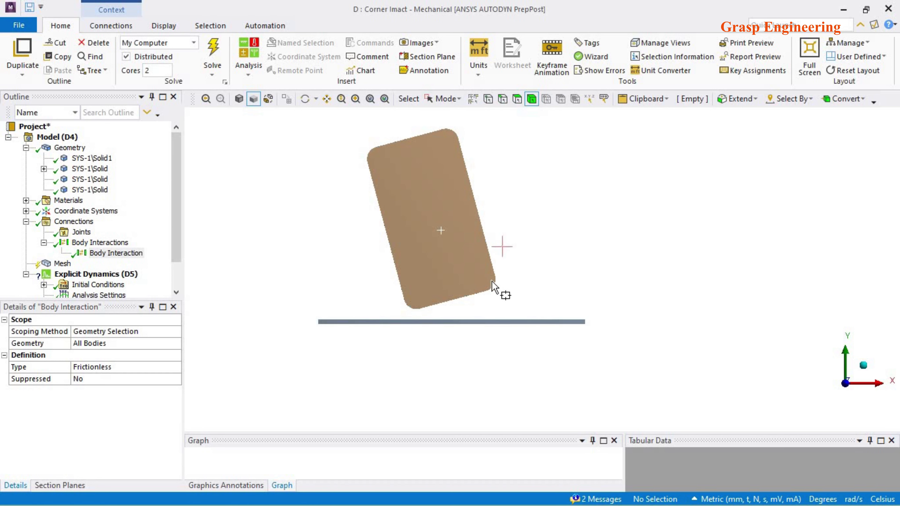
left_click_drag(518, 310, 365, 291)
left_click_drag(333, 238, 311, 119)
left_click(110, 242)
right_click(122, 243)
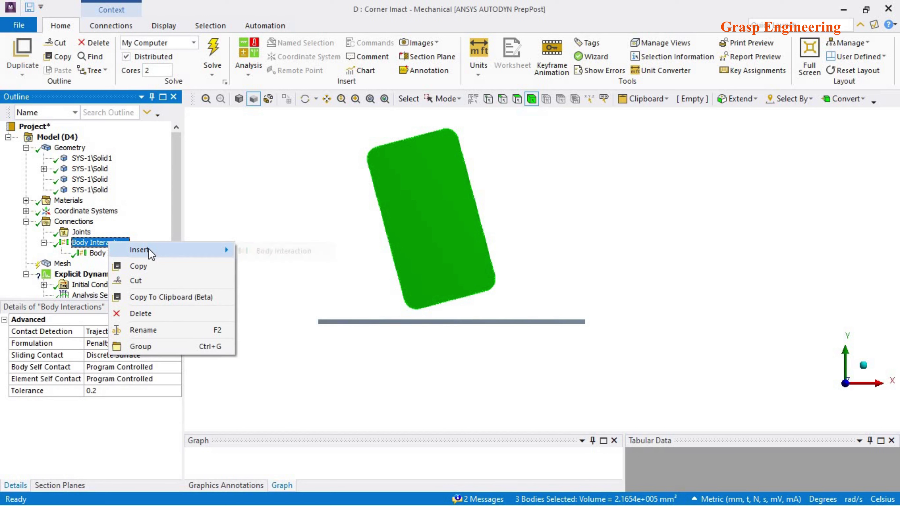
left_click(278, 261)
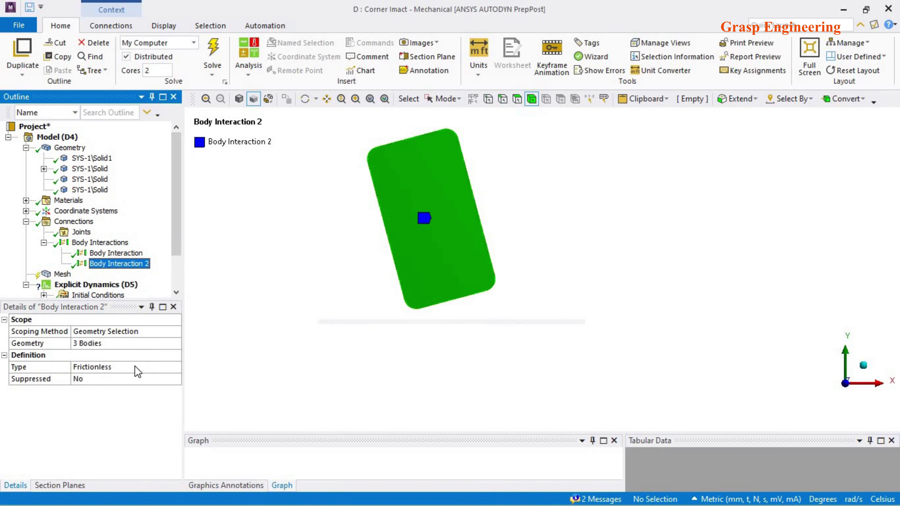
- Set the type of the phone bodies' new body interaction to Bonded
left_click(134, 367)
left_click(176, 366)
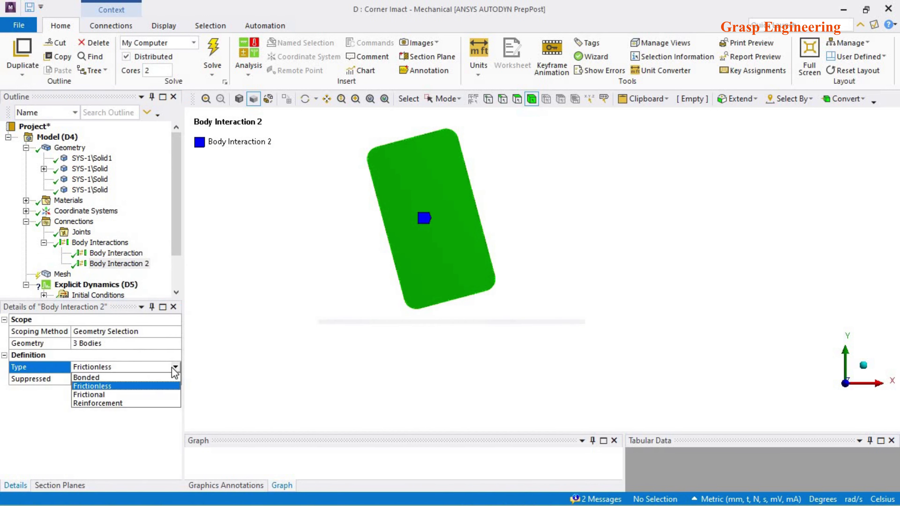
left_click(106, 377)
middle_click_drag(428, 268, 490, 302)
scroll(588, 313, "up", 3)
scroll(588, 313, "down", 2)
middle_click_drag(459, 276, 378, 171)
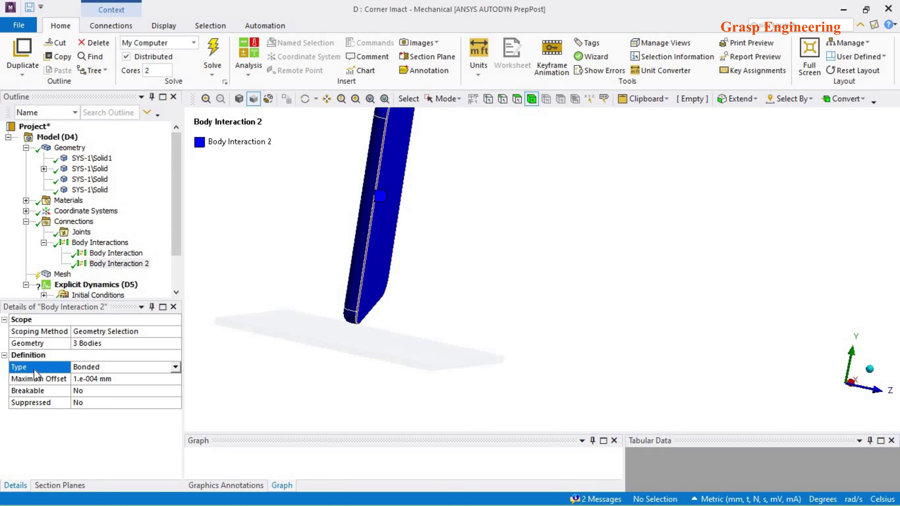
scroll(502, 325, "down", 3)
middle_click_drag(502, 326, 385, 303)
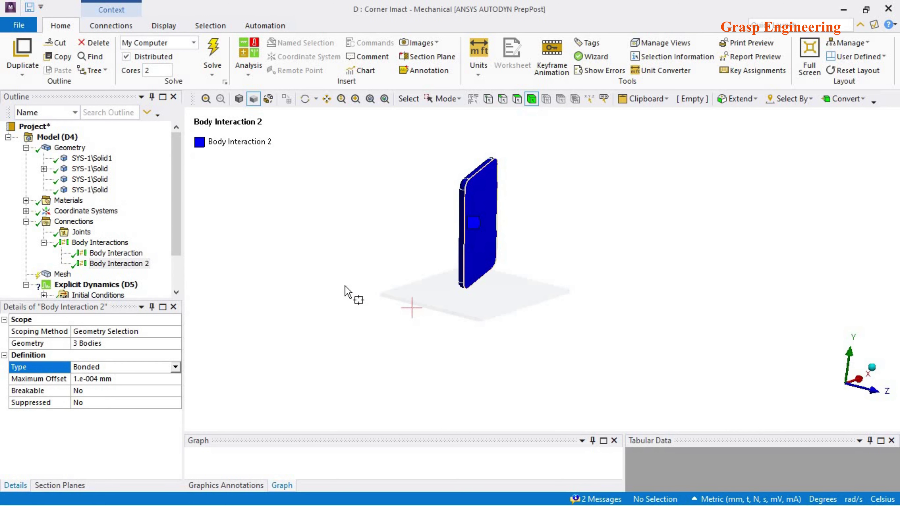
- Insert a joint under Joints on the underside face of the floor plate
left_click(82, 233)
middle_click_drag(595, 267, 516, 115)
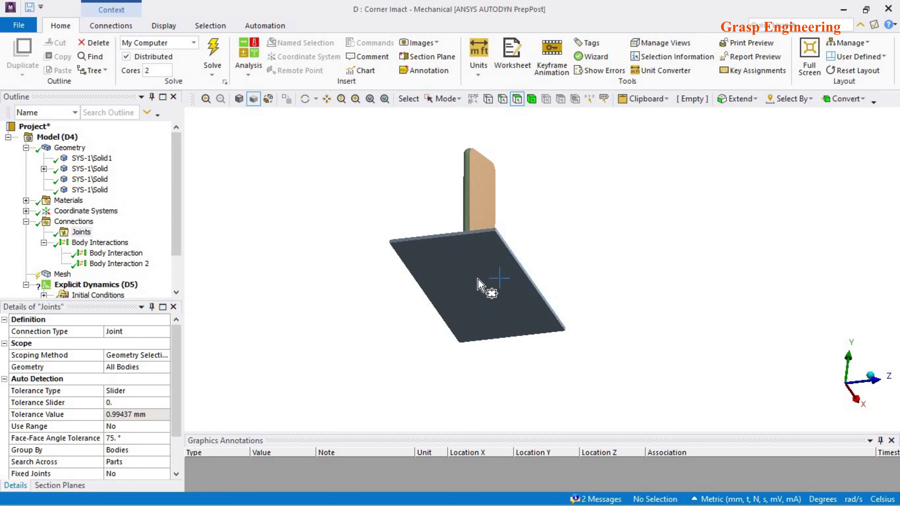
left_click(444, 98)
left_click(467, 260)
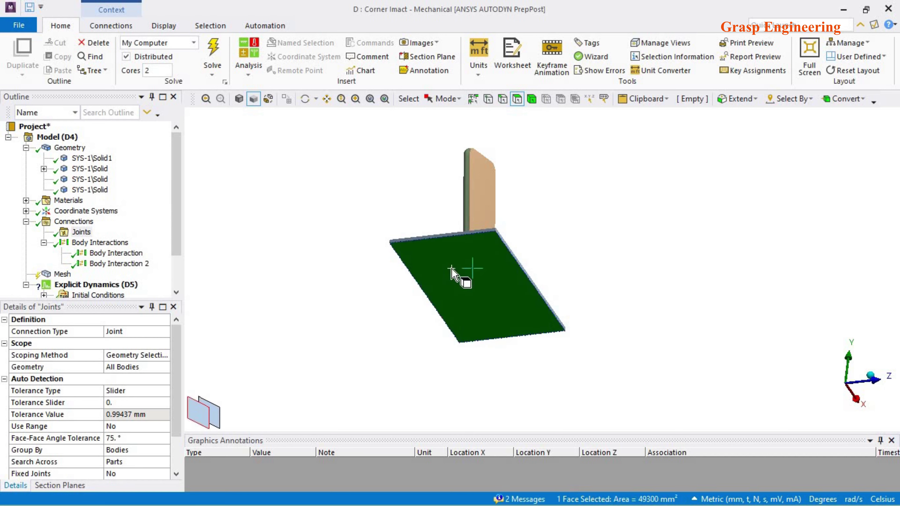
right_click(449, 266)
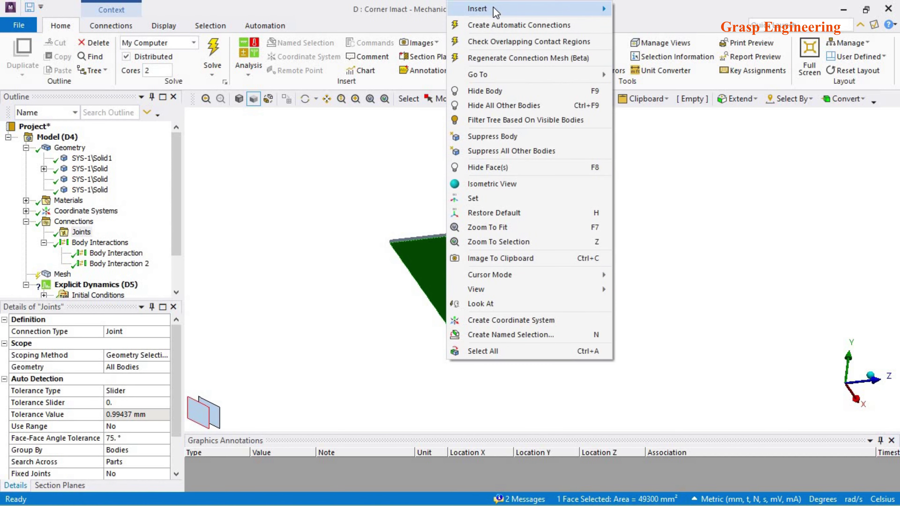
mouse_move(552, 8)
left_click(661, 40)
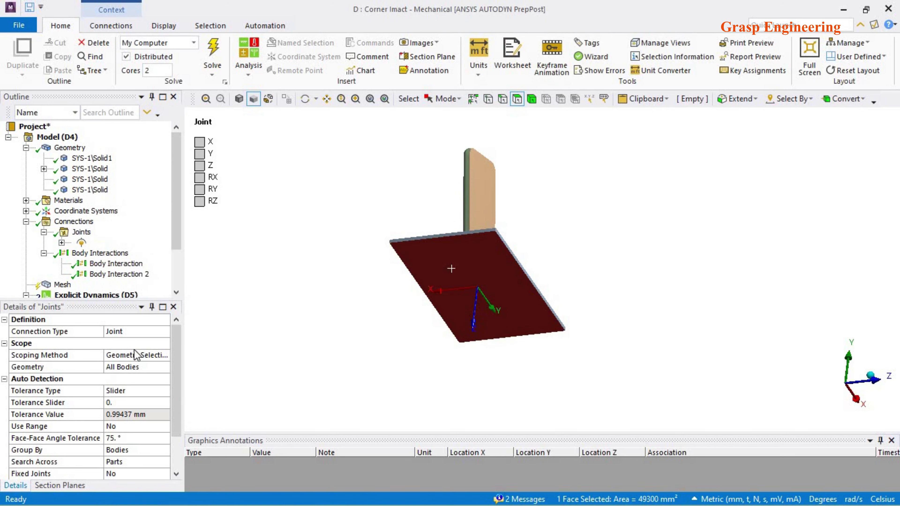
middle_click_drag(546, 316, 460, 302)
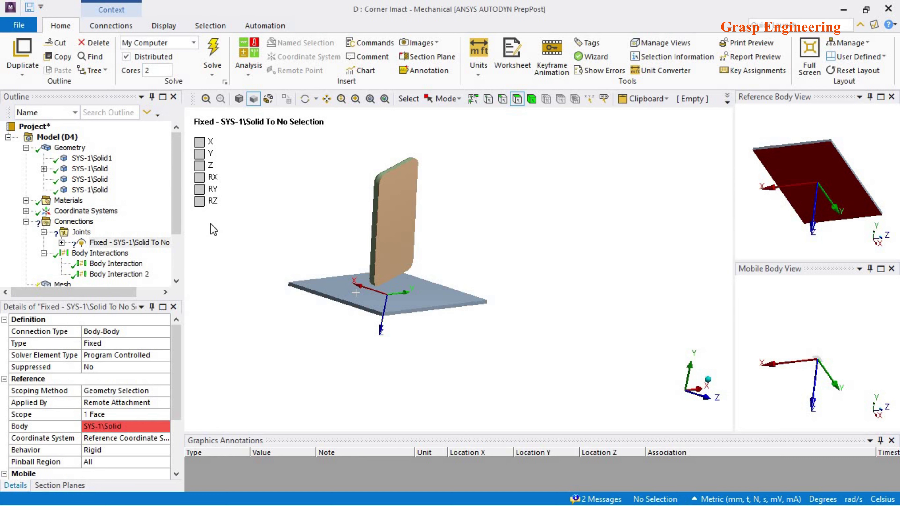
left_click(713, 401)
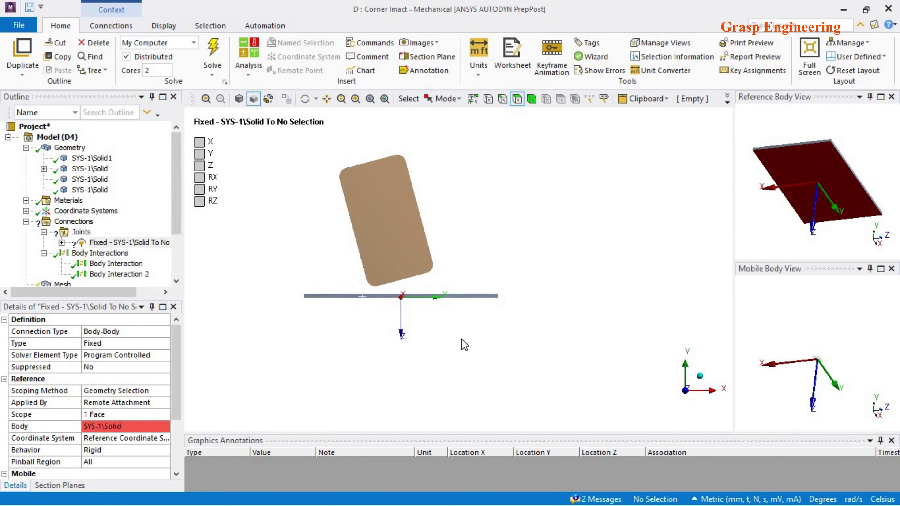
middle_click_drag(389, 313, 407, 270)
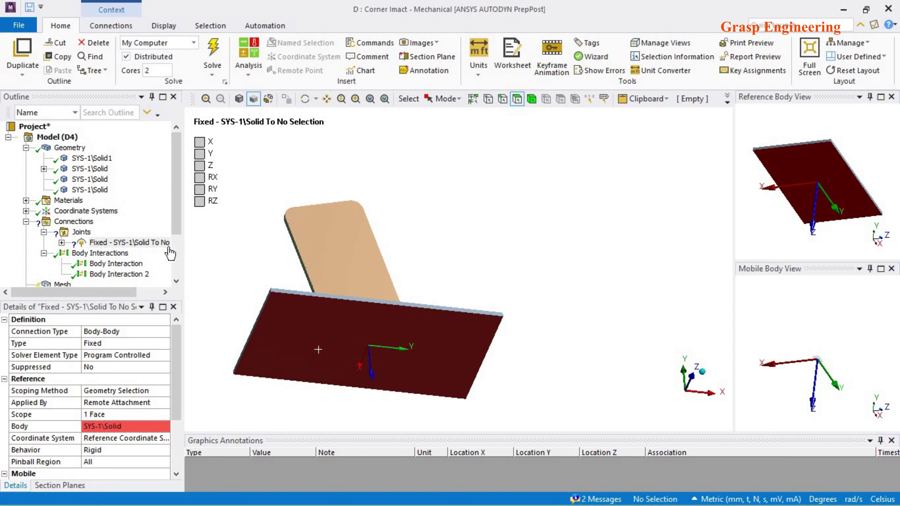
mouse_move(374, 337)
middle_mouse_down()
mouse_move(361, 295)
mouse_move(360, 327)
middle_mouse_up()
scroll(118, 264, "down", 2)
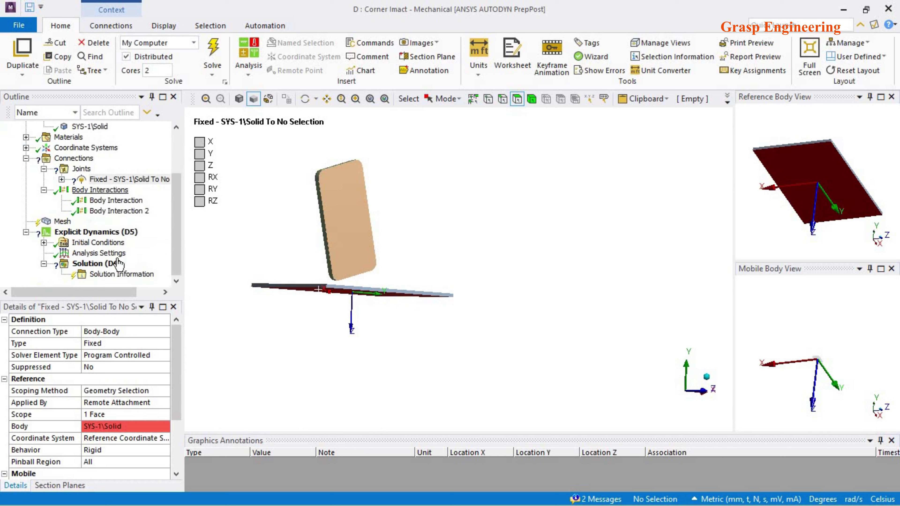
- Change the fixed joint's connection type to Body-Ground and scope its mobile side to the floor plate's underside face
middle_click_drag(383, 313, 381, 268)
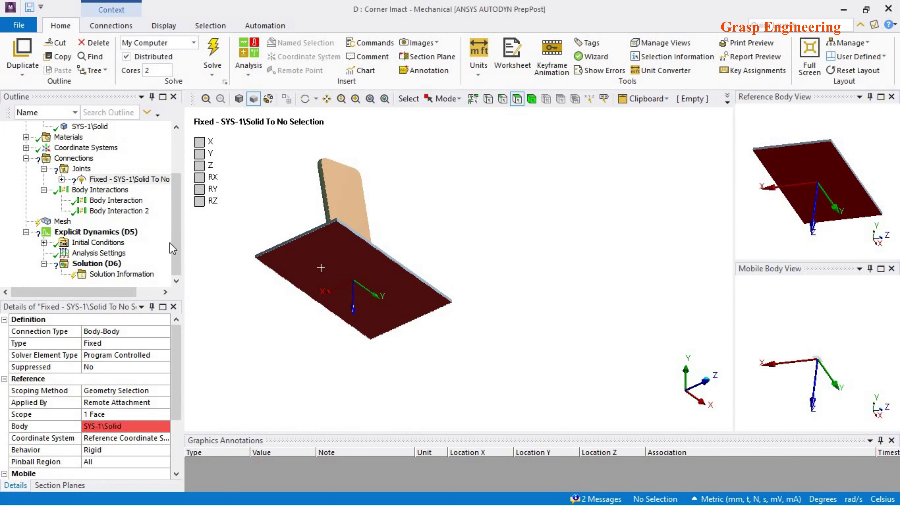
scroll(146, 416, "down", 4)
left_click(127, 426)
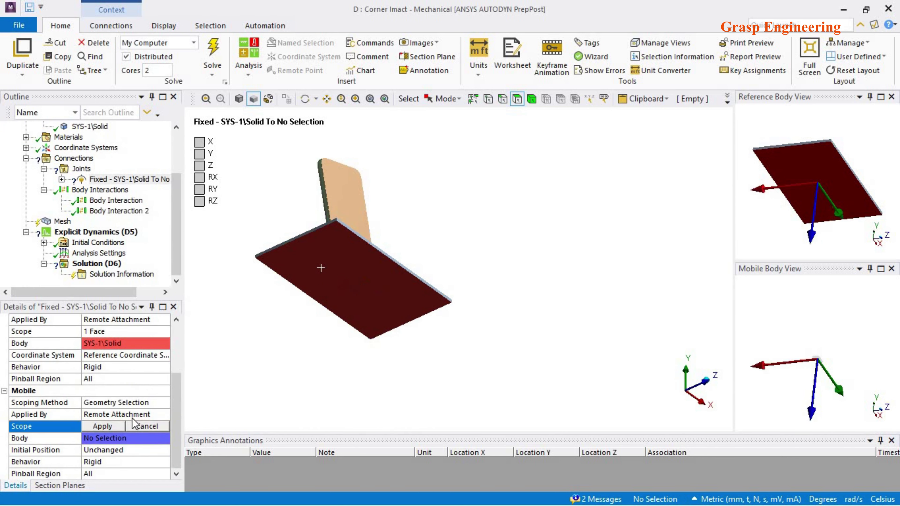
left_click(377, 285)
scroll(146, 368, "up", 3)
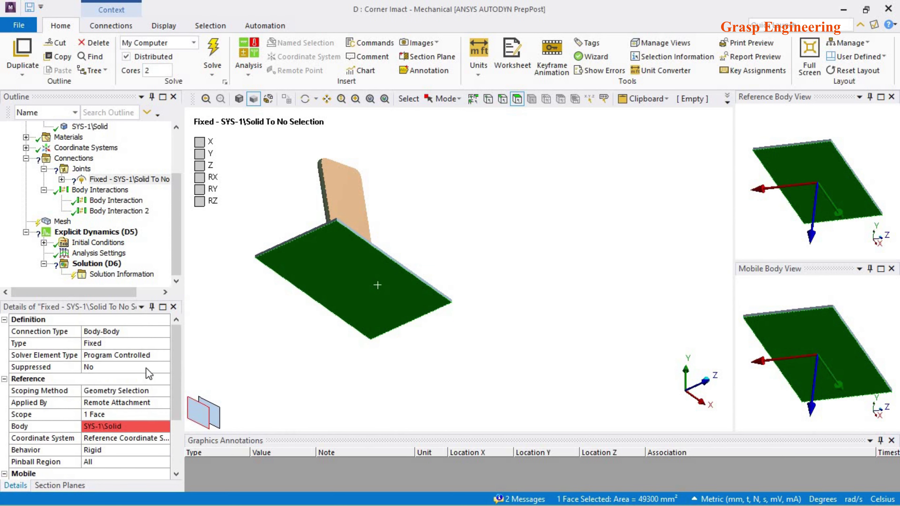
left_click(153, 331)
left_click(117, 343)
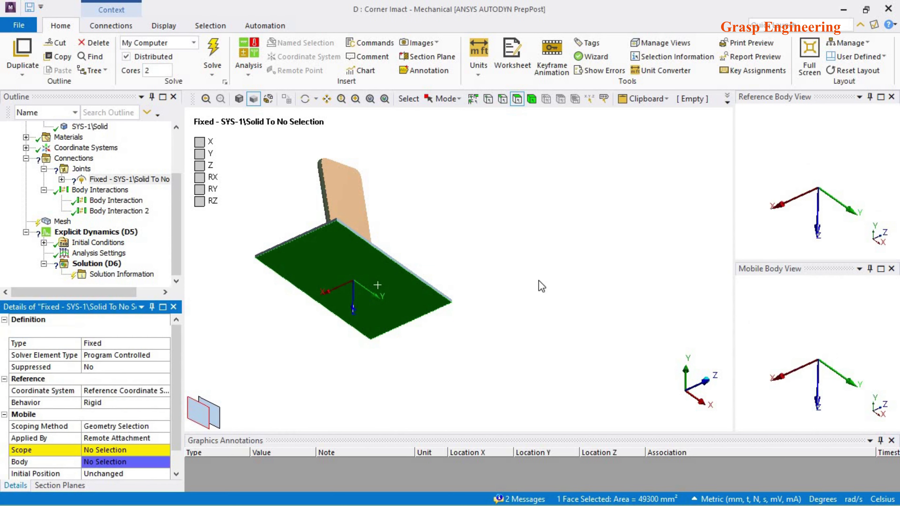
left_click(102, 449)
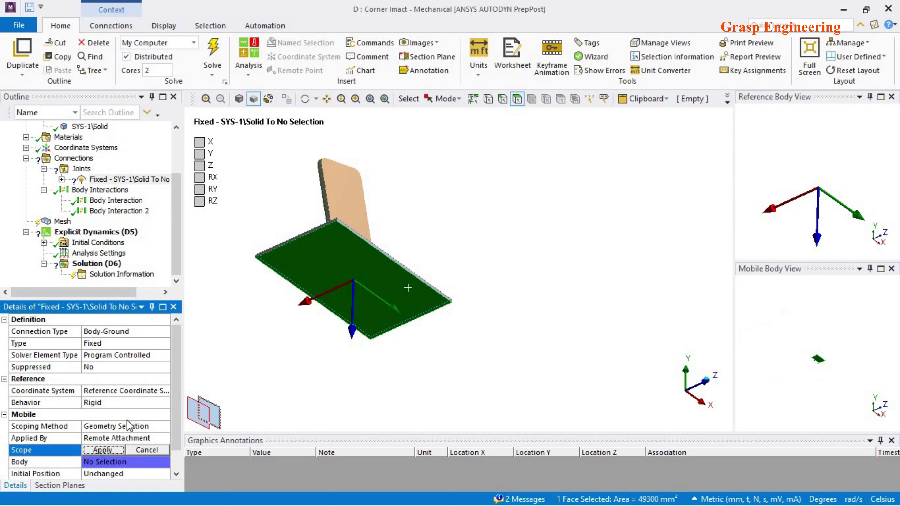
left_click_drag(184, 373, 238, 372)
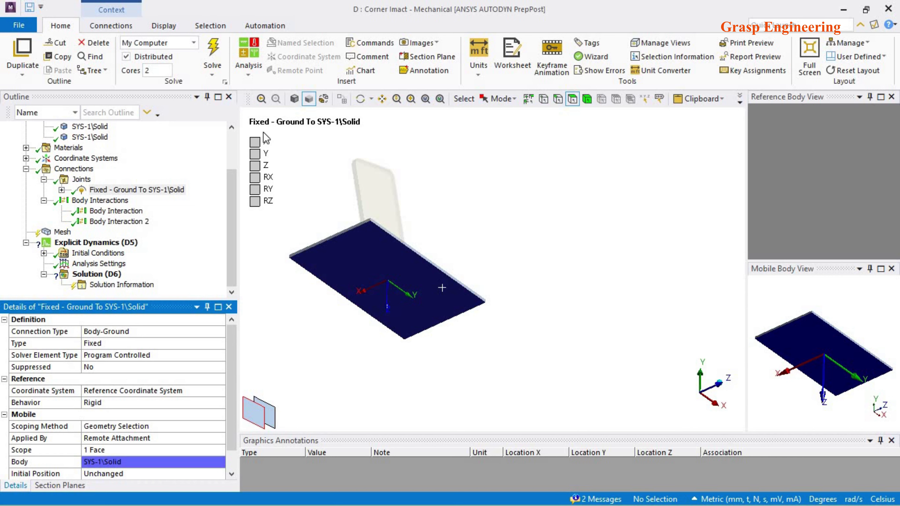
middle_click_drag(448, 246, 445, 274)
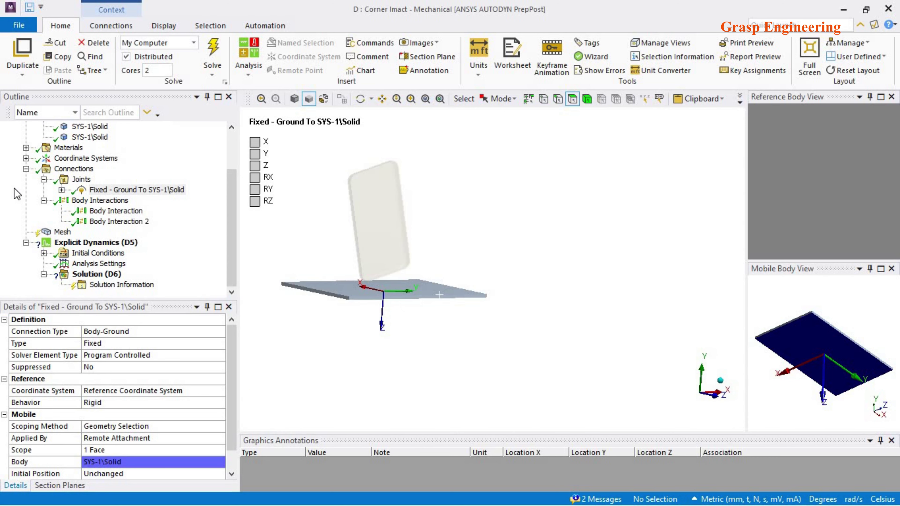
- Set the global mesh element size to 3 mm
left_click(58, 237)
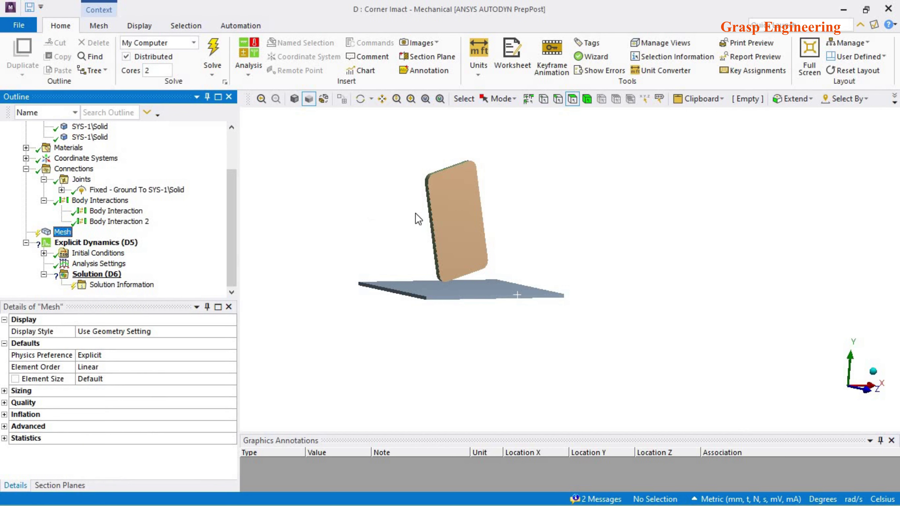
scroll(429, 285, "up", 4)
scroll(429, 298, "down", 2)
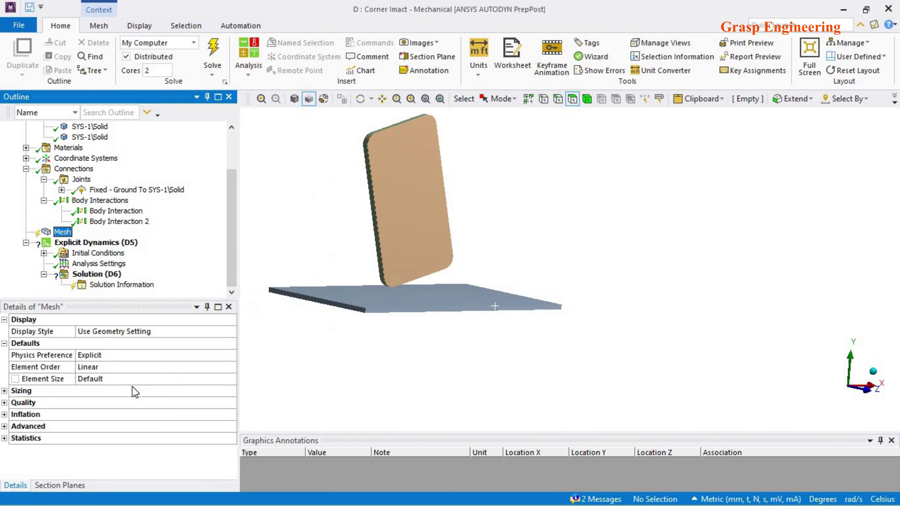
left_click(116, 379)
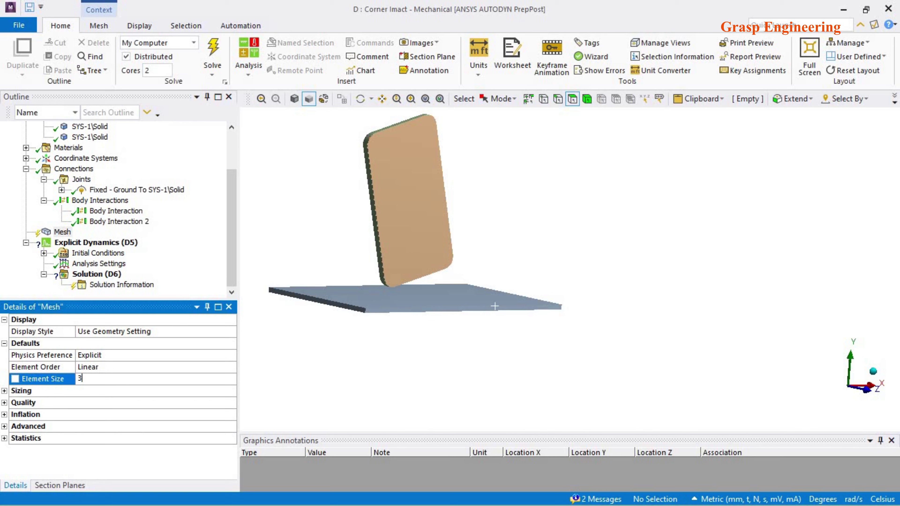
type("3")
key("Return")
right_click(49, 237)
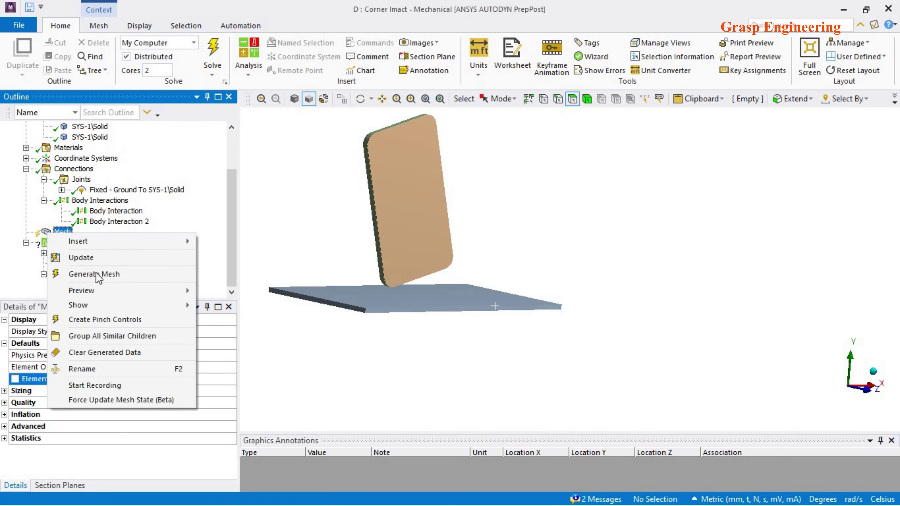
left_click(345, 378)
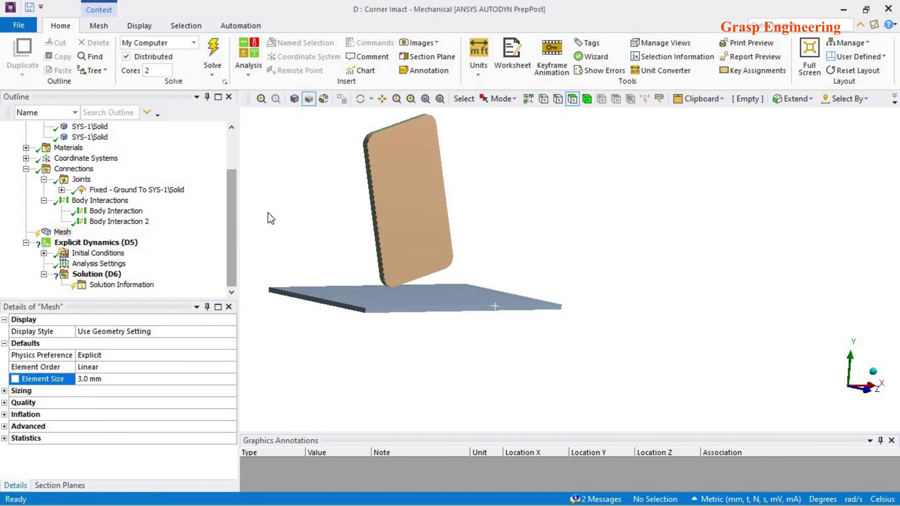
- Insert a mesh body sizing scoped to the phone's front glass body
left_click(587, 100)
left_click(409, 189)
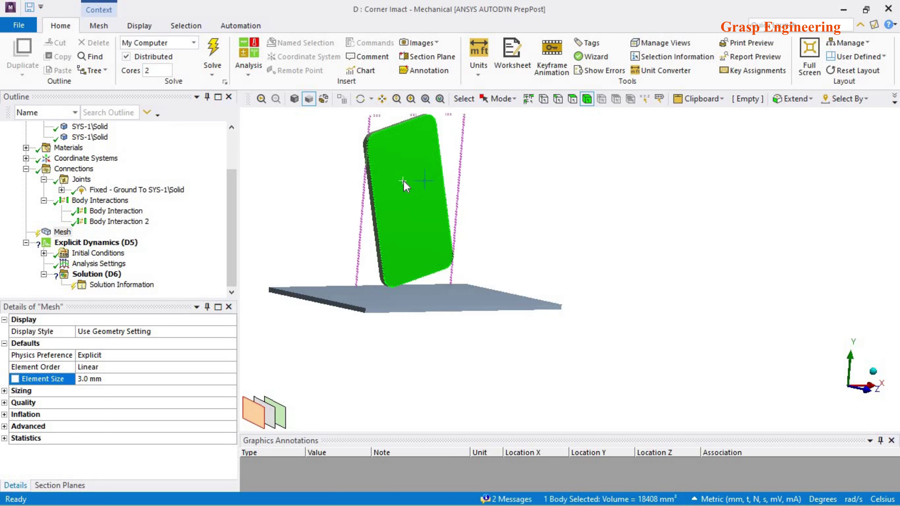
right_click(402, 182)
mouse_move(509, 128)
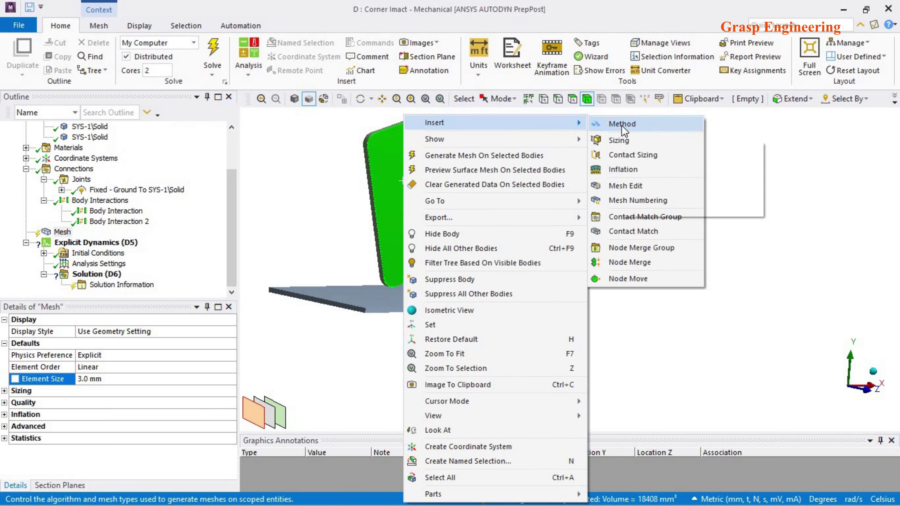
left_click(618, 140)
- Insert a second mesh body sizing scoped to the phone's outer cover body around the glass
middle_click_drag(614, 155, 491, 257)
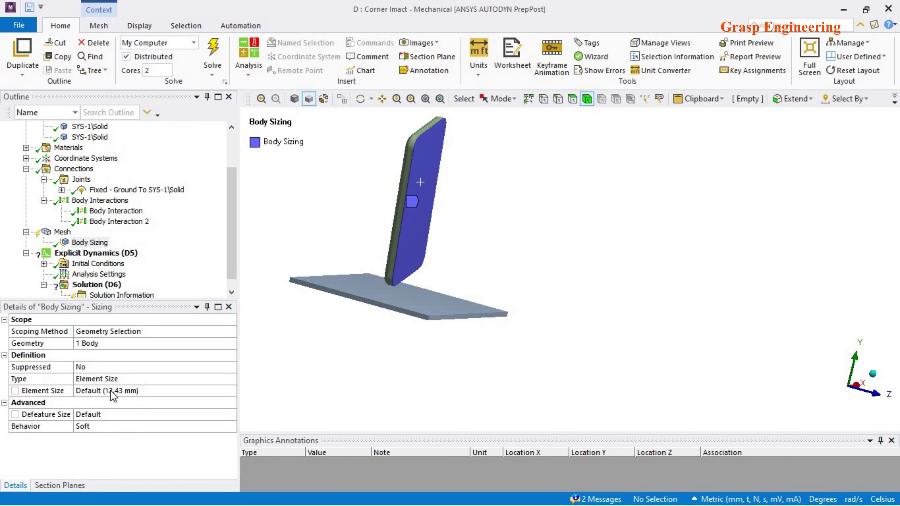
left_click(418, 144)
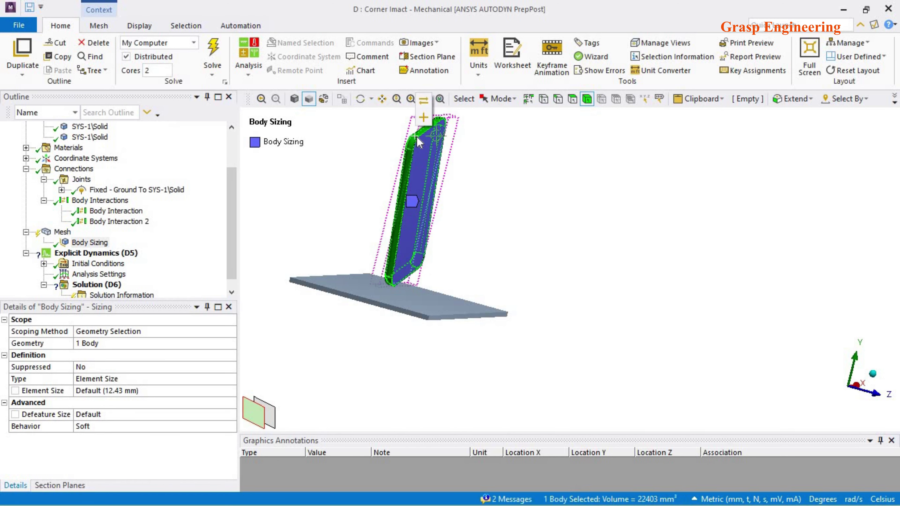
right_click(415, 132)
mouse_move(443, 137)
left_click(623, 155)
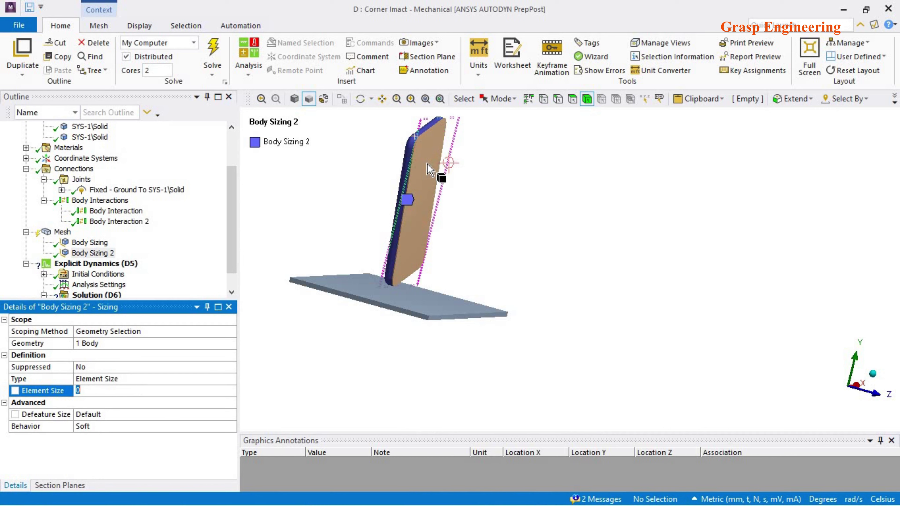
- Hide the front glass body and insert a third mesh body sizing scoped to the inner body behind it
right_click(427, 131)
left_click(464, 220)
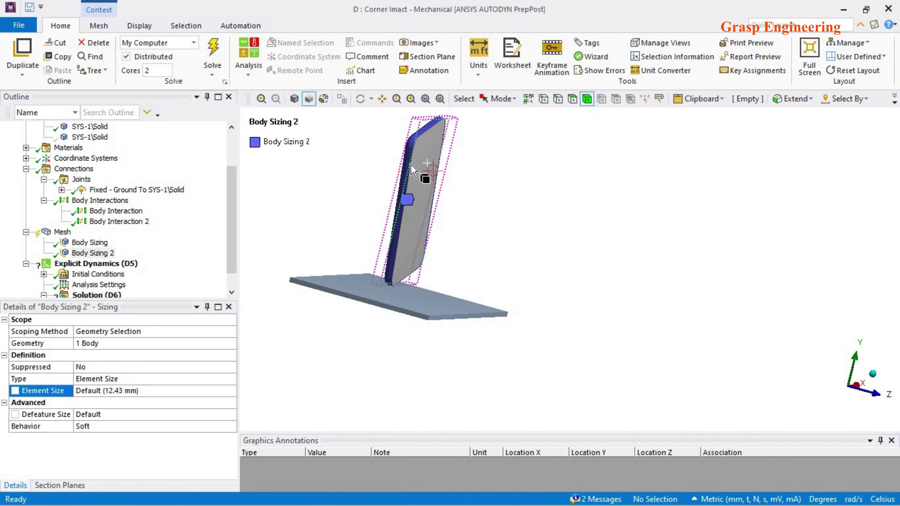
left_click(441, 164)
right_click(449, 171)
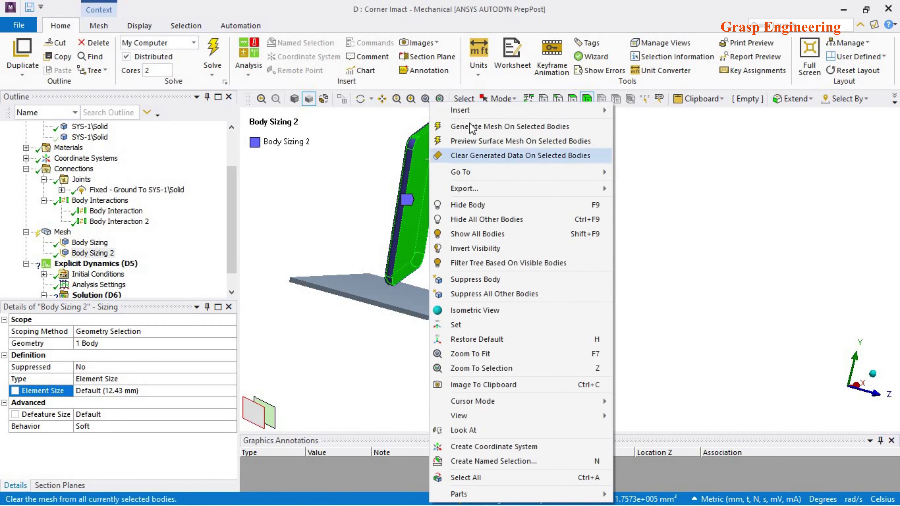
mouse_move(473, 113)
left_click(641, 128)
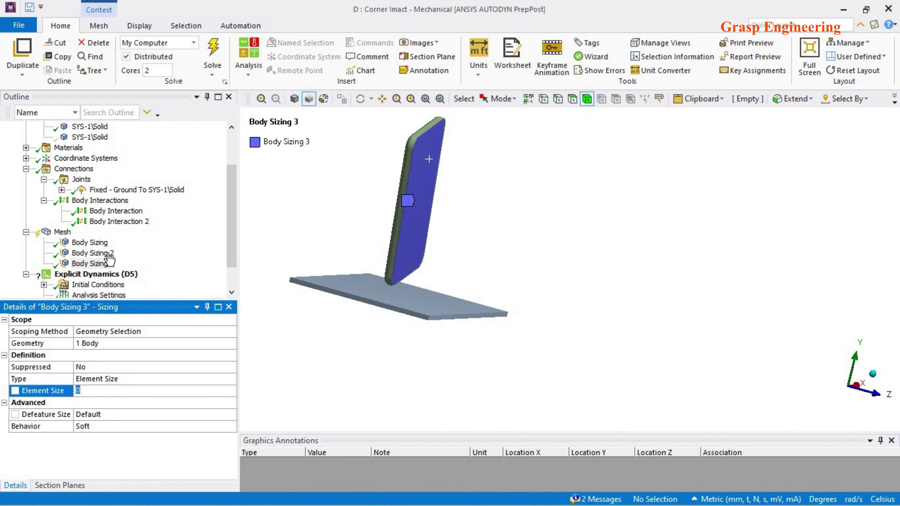
- Check which body each of the three mesh sizings is scoped to and show the hidden glass body again
left_click(91, 243)
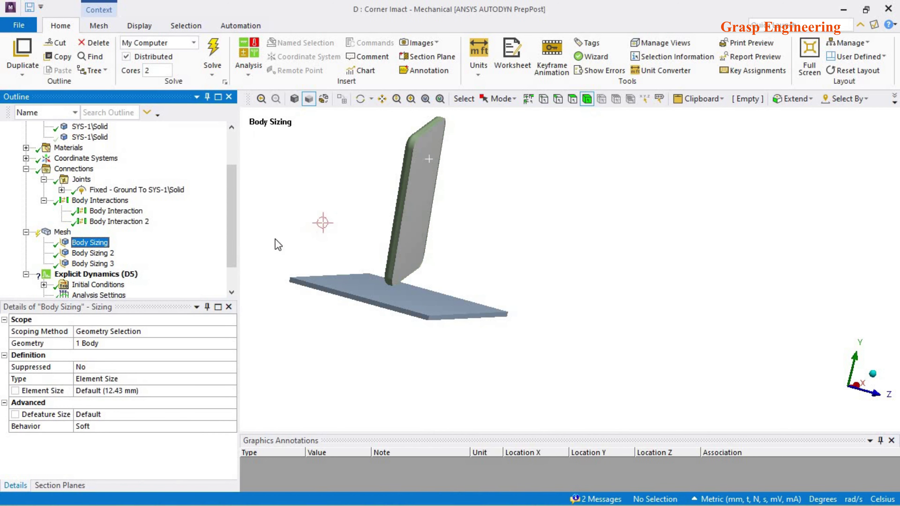
left_click(100, 253)
left_click(101, 264)
left_click(91, 242)
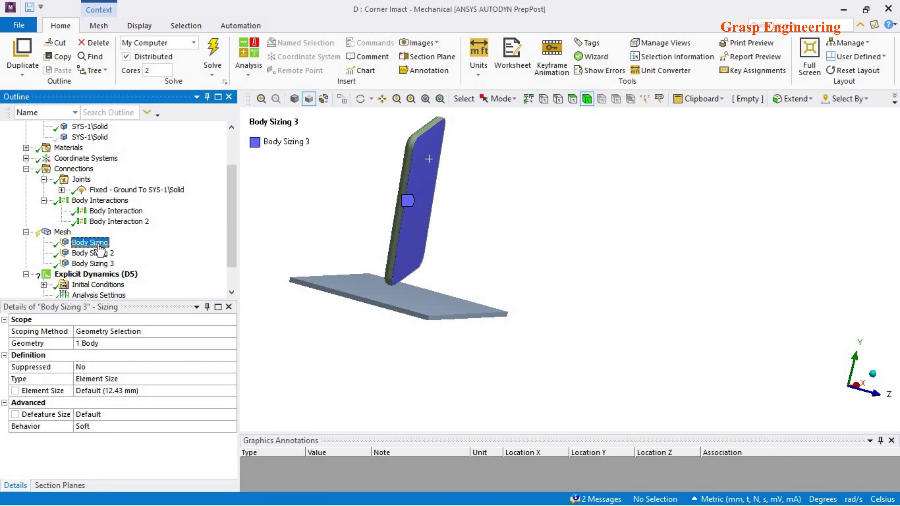
right_click(268, 202)
key("Escape")
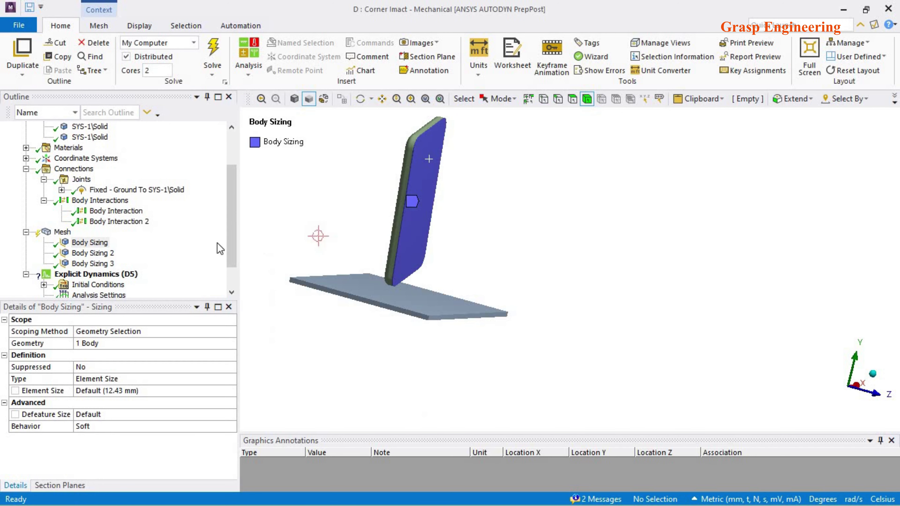
- Rename the first mesh body sizing as Body Cover
right_click(100, 242)
left_click(134, 446)
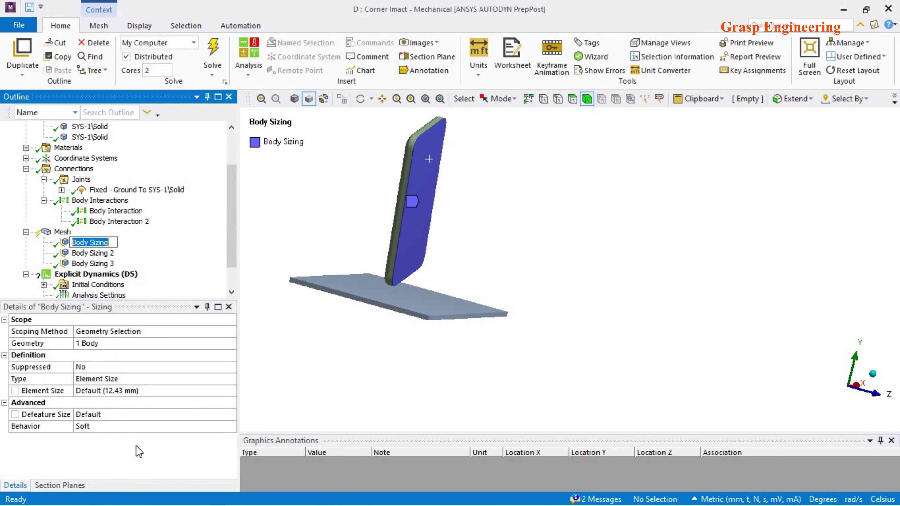
type("BO")
key("Return")
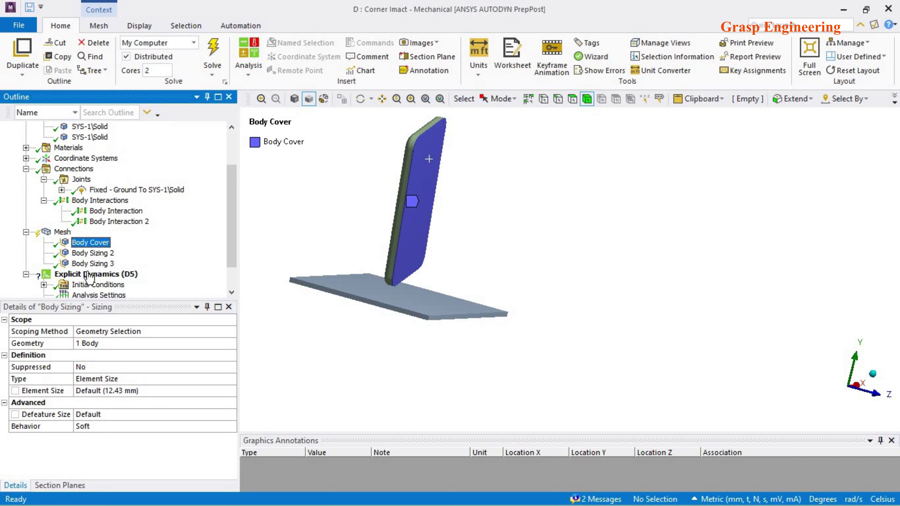
right_click(93, 253)
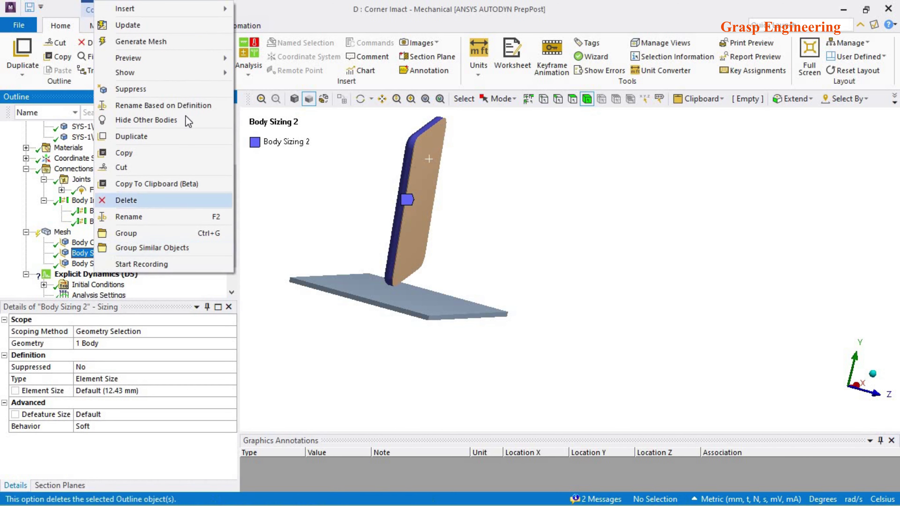
left_click(293, 185)
- Rename the phone's float-glass body under Geometry as Cover
left_click_drag(232, 199, 228, 154)
left_click(104, 161)
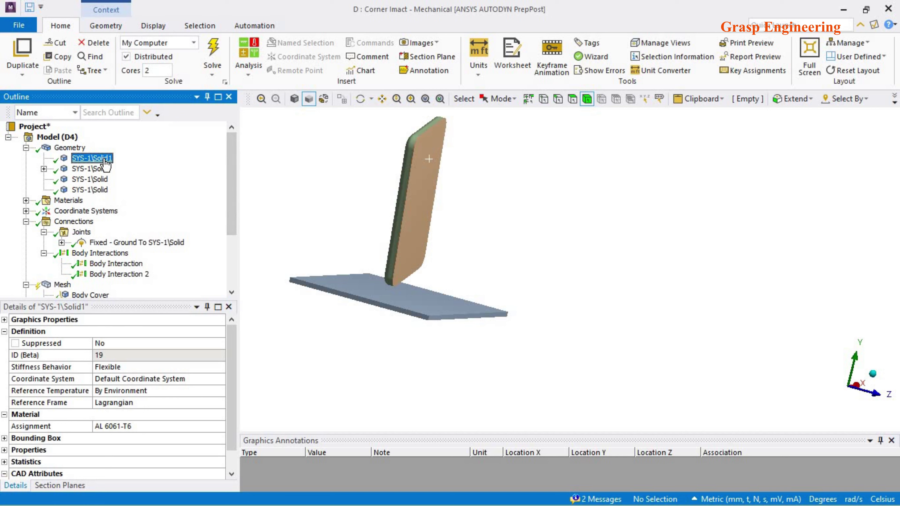
left_click(101, 191)
right_click(102, 192)
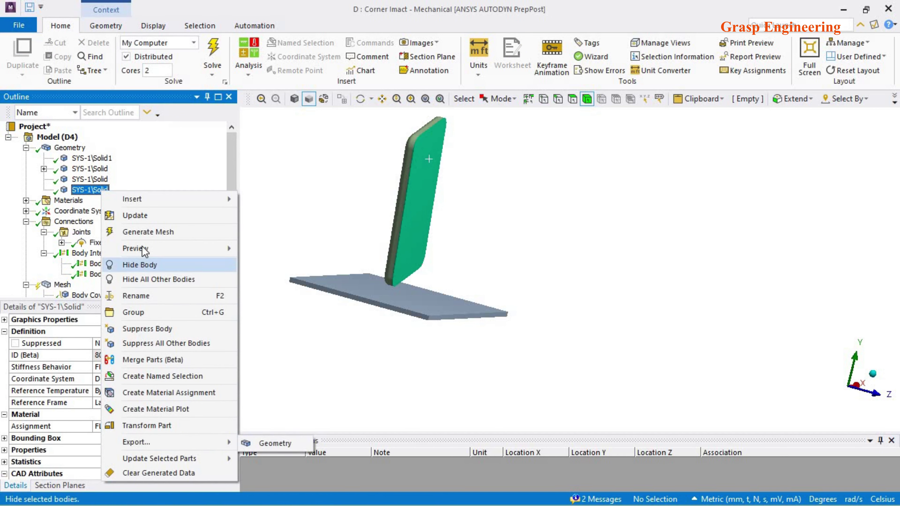
left_click(144, 296)
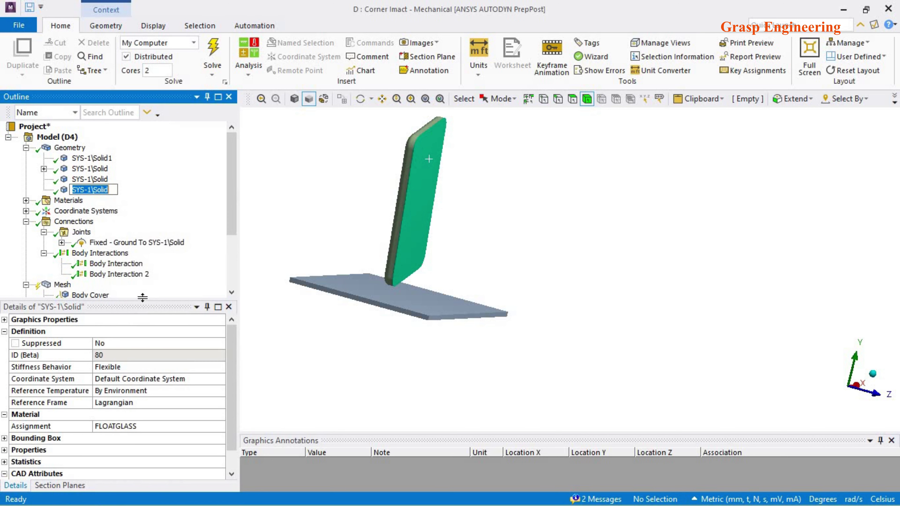
type("Cover")
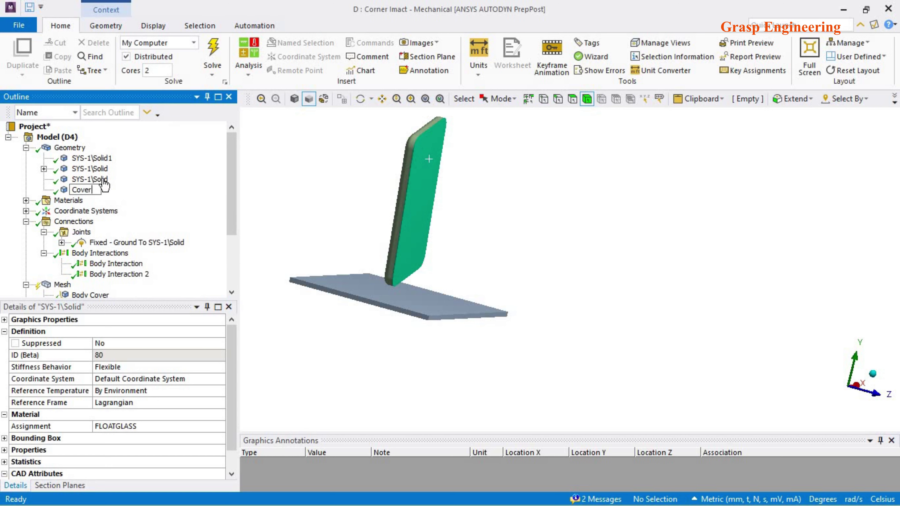
left_click(103, 181)
right_click(104, 180)
left_click(330, 228)
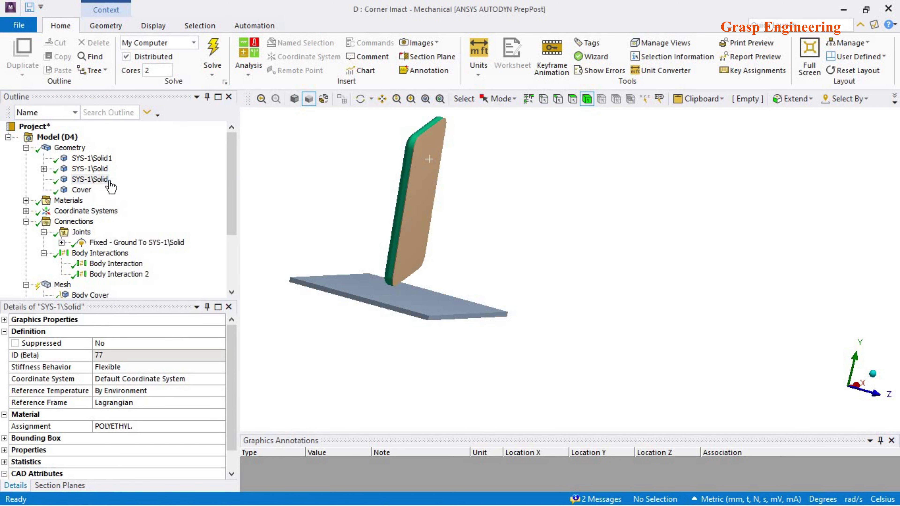
- Rename the phone's float-glass body under Geometry as Front Glass
right_click(83, 190)
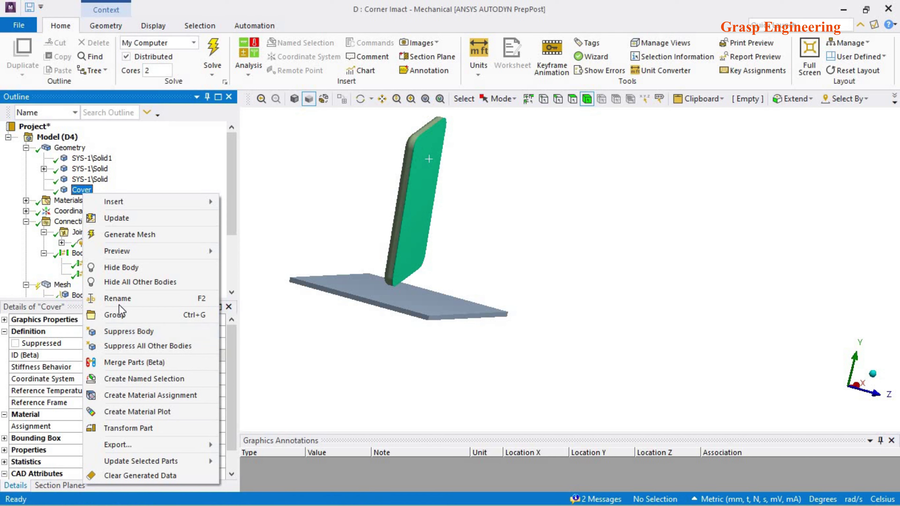
left_click(121, 298)
type("Front Glass")
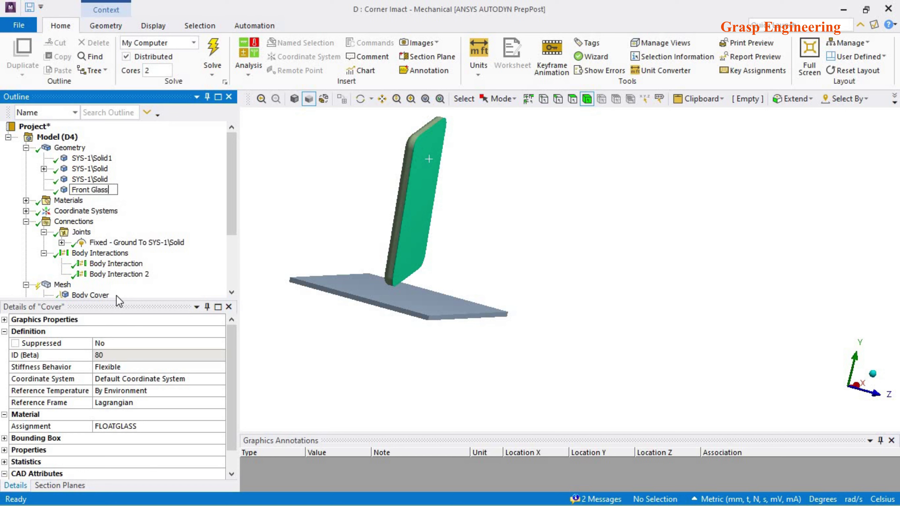
key("Return")
- Rename the phone's outer polyethylene body under Geometry as Back Cover
left_click(89, 179)
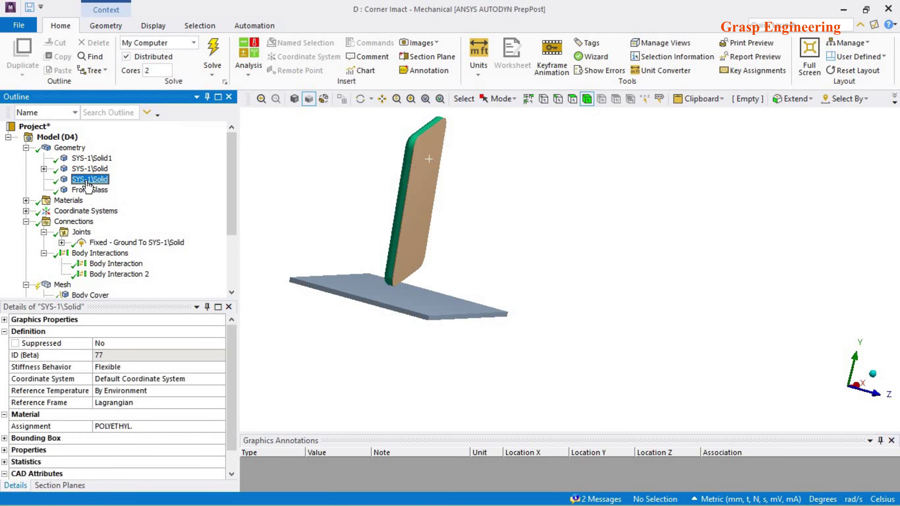
right_click(87, 182)
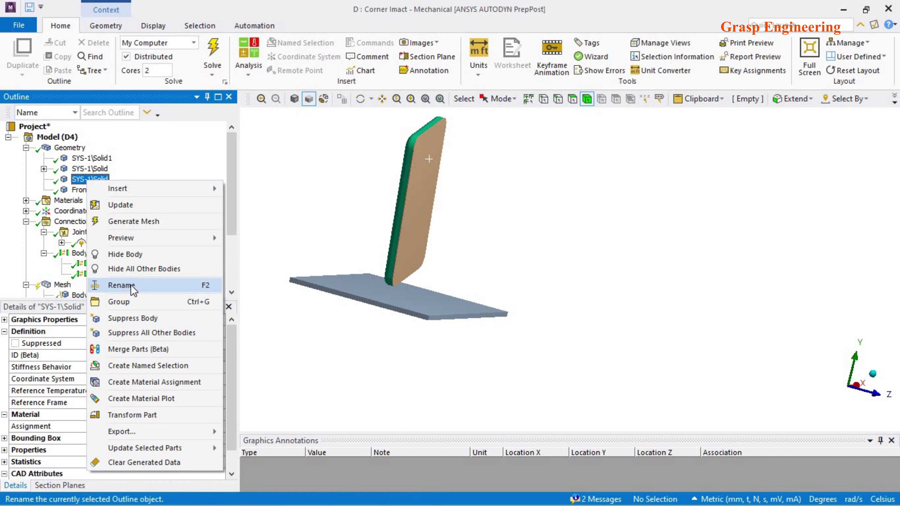
left_click(124, 285)
type("Back Cover")
key("Return")
- Rename the phone's inner AL 6061-T6 solid under Geometry as Body
left_click(96, 158)
right_click(99, 157)
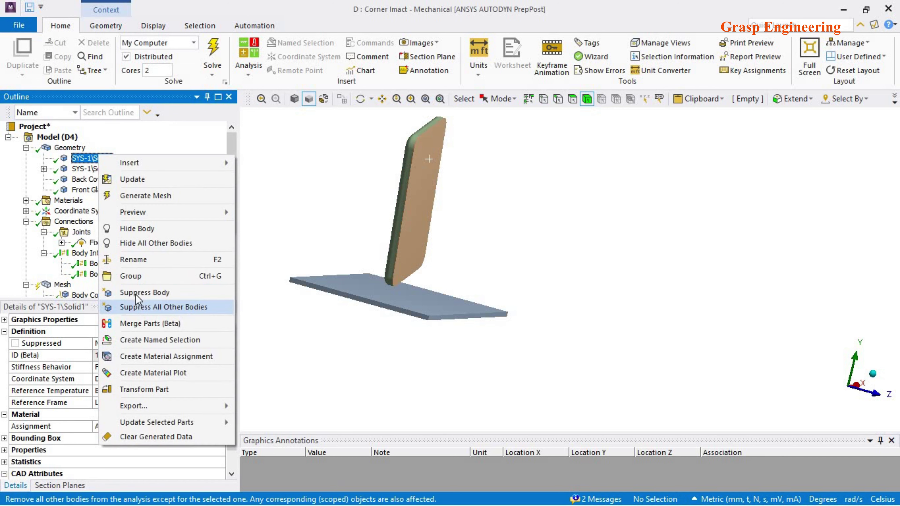
left_click(131, 261)
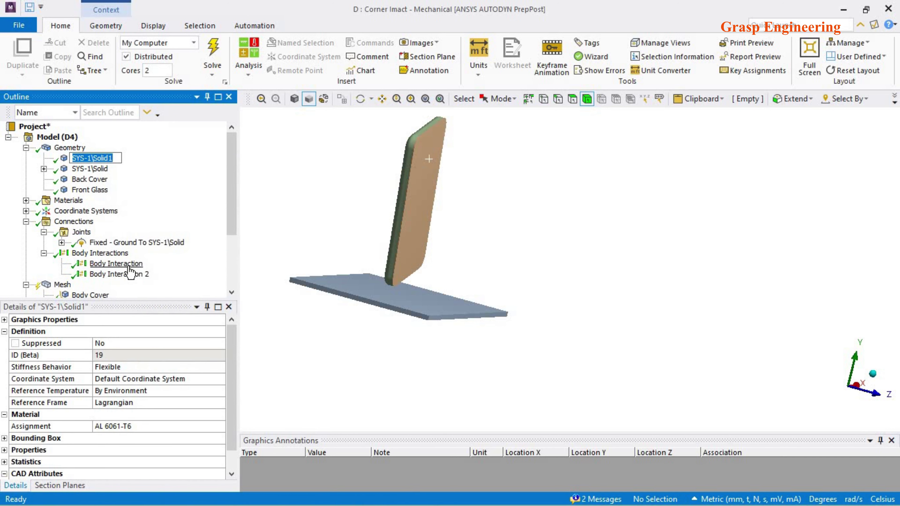
type("Body")
key("Return")
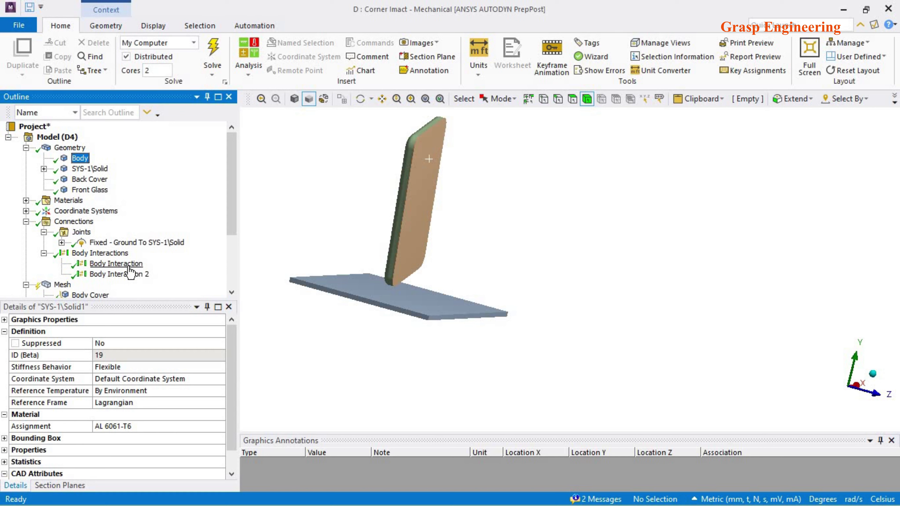
- Rename the structural steel floor plate under Geometry as Platform
right_click(101, 172)
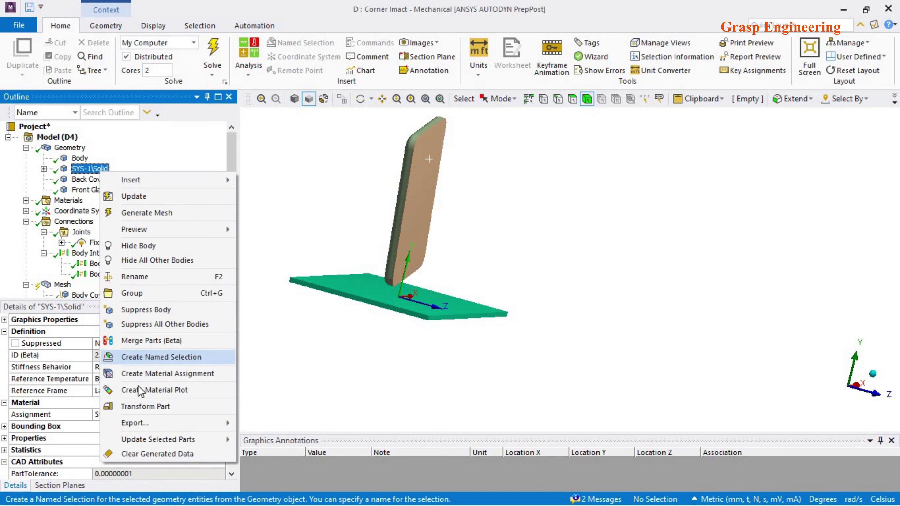
left_click(137, 284)
type("Platform")
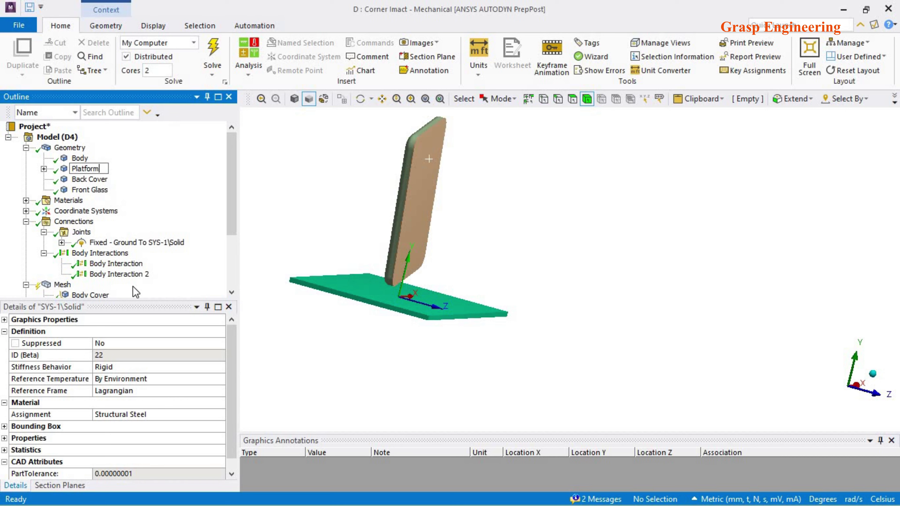
key("Return")
- Rename the three body sizing controls under Mesh based on their definitions
scroll(117, 258, "down", 3)
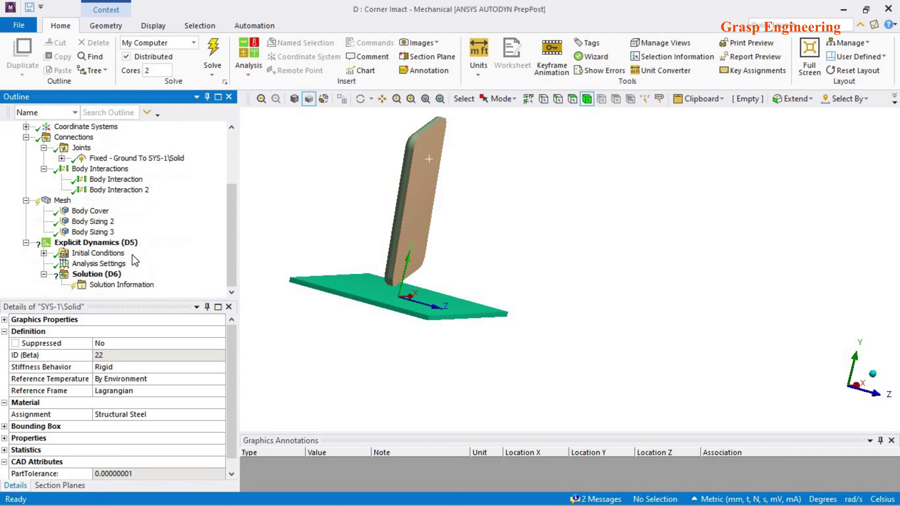
left_click(91, 212)
left_click(90, 222, "ctrl")
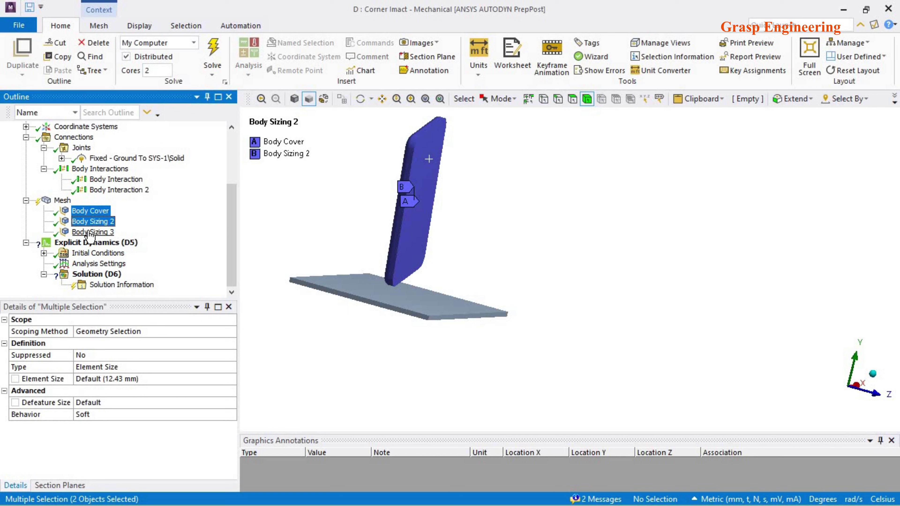
left_click(90, 232, "ctrl")
right_click(90, 232)
left_click(165, 319)
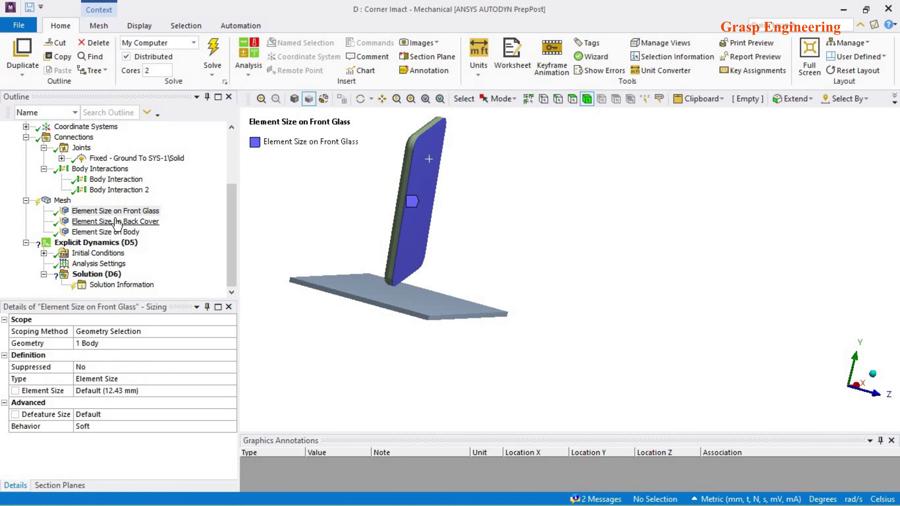
- Check the Back Cover and Body sizings, and suppress all three element size controls under Mesh
left_click(141, 222)
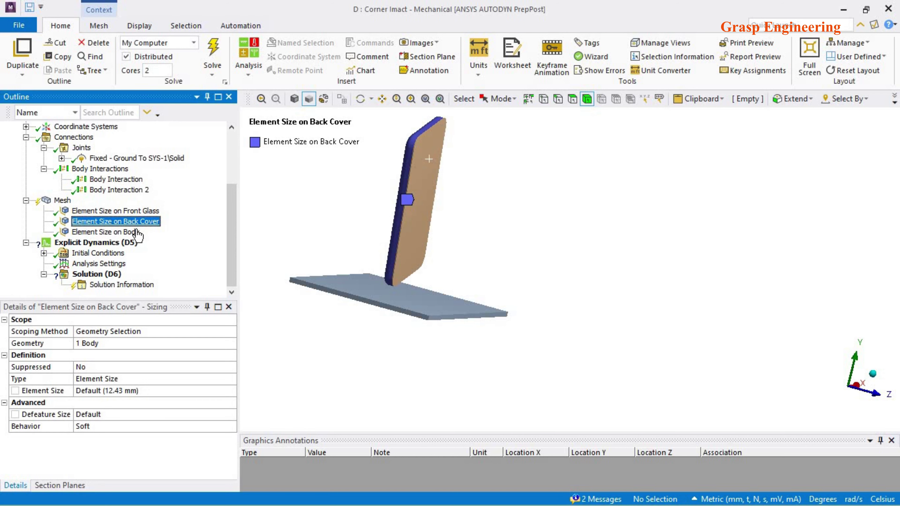
left_click(132, 232)
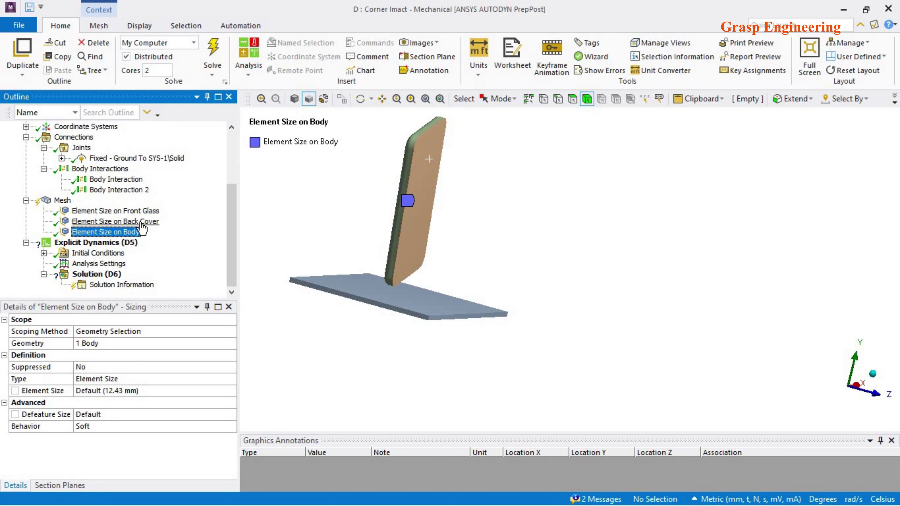
left_click(141, 221, "ctrl")
left_click(141, 210, "ctrl")
right_click(141, 210)
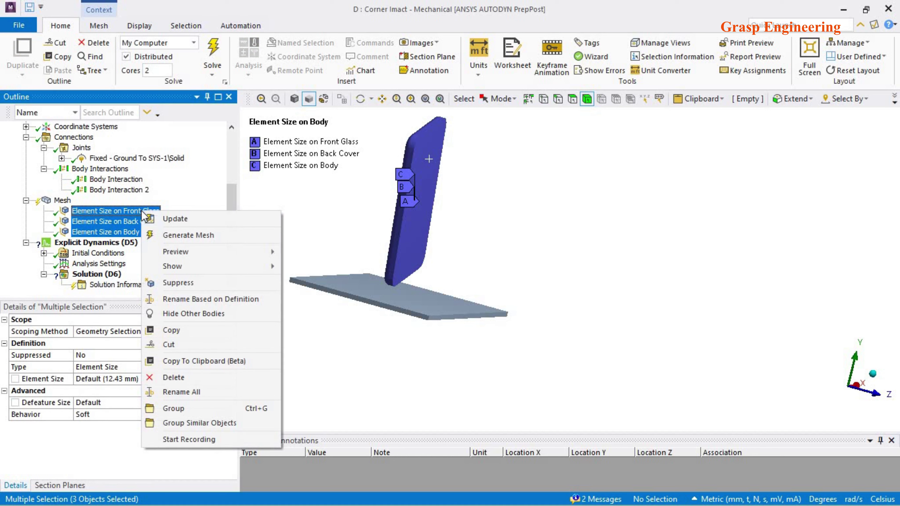
left_click(174, 283)
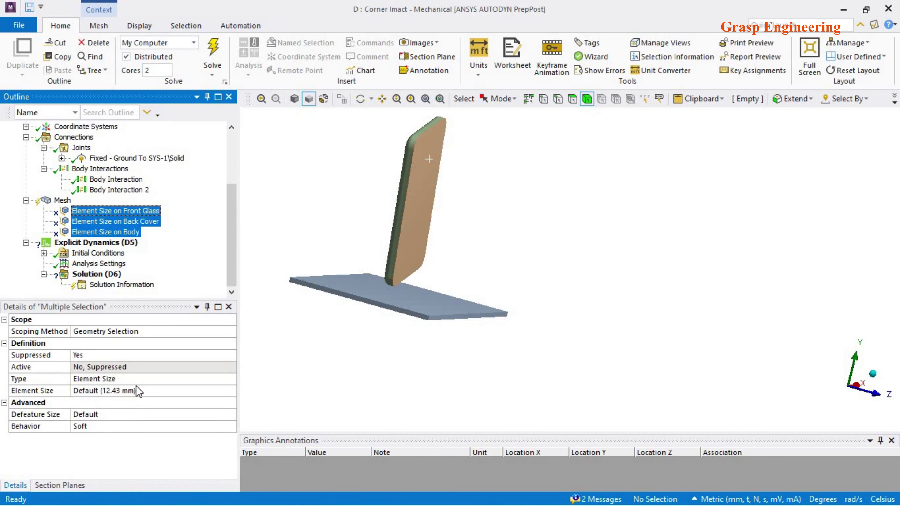
- Generate the mesh for the whole model using the global 3.0 mm element size
left_click(61, 201)
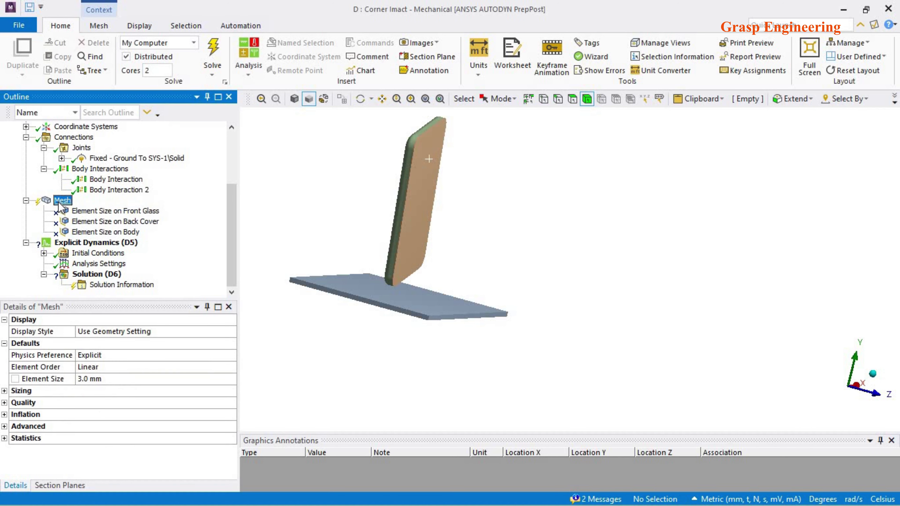
right_click(60, 202)
left_click(114, 247)
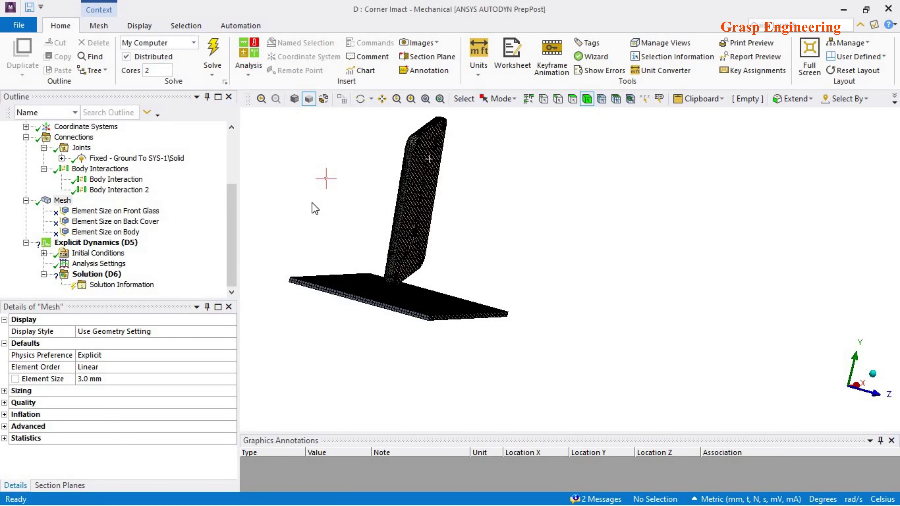
- Examine the generated mesh on the floor plate and around the phone's lower corners close up
scroll(382, 271, "up", 5)
scroll(409, 307, "down", 2)
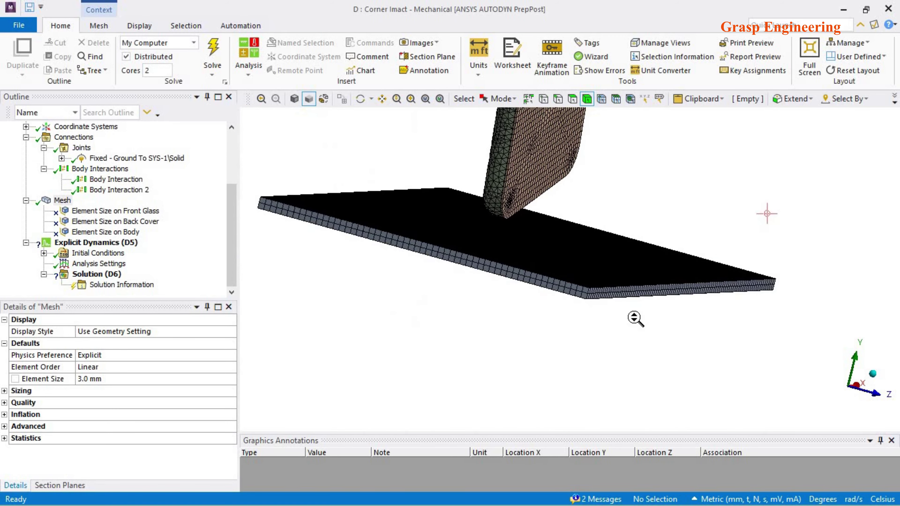
scroll(576, 227, "up", 3)
middle_click_drag(576, 227, 614, 327)
scroll(484, 305, "up", 3)
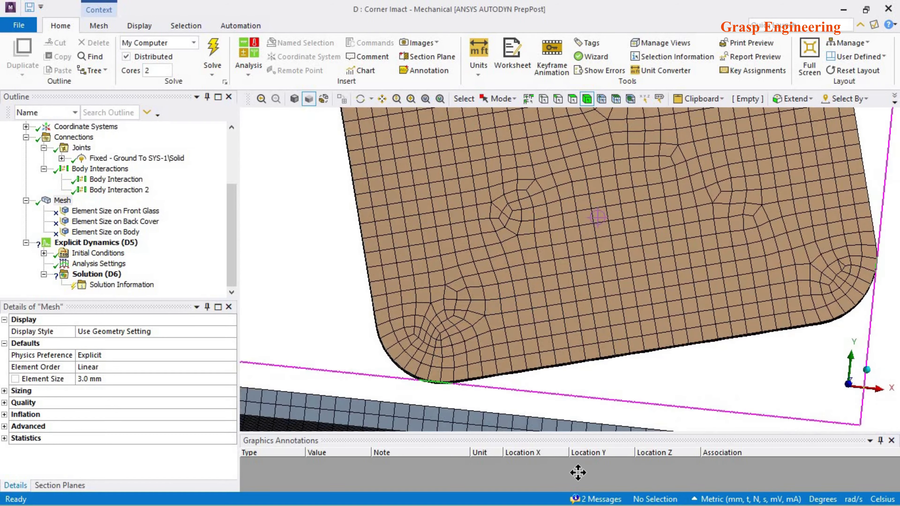
scroll(581, 175, "up", 2)
middle_click_drag(580, 175, 532, 161)
- Hide the front glass to examine the mesh of the body beneath it, and show all bodies again
left_click(529, 172)
right_click(528, 173)
left_click(564, 221)
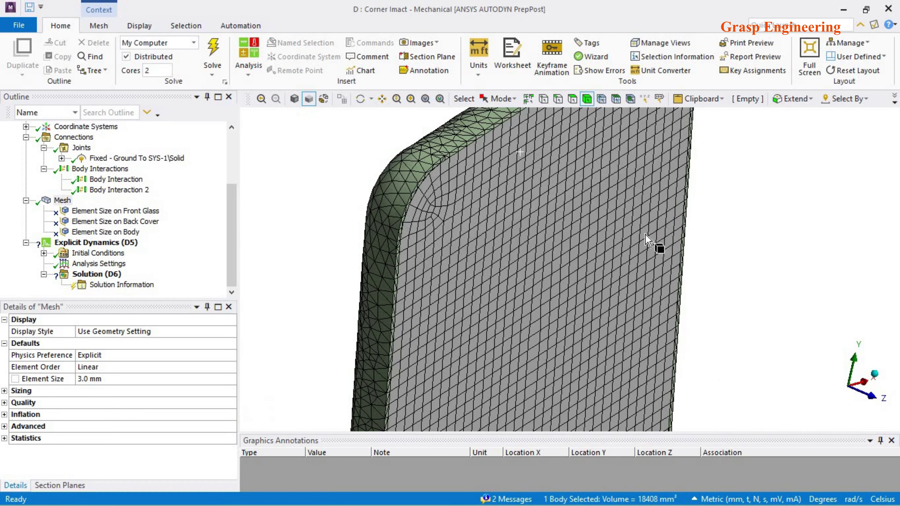
middle_click_drag(507, 261, 430, 220)
right_click(433, 224)
left_click(443, 263)
- Examine the whole meshed phone and platform, ending in a front view along the Z axis
middle_click_drag(528, 309, 455, 284)
mouse_move(516, 268)
middle_mouse_down()
mouse_move(599, 257)
mouse_move(520, 274)
mouse_move(528, 277)
middle_mouse_up()
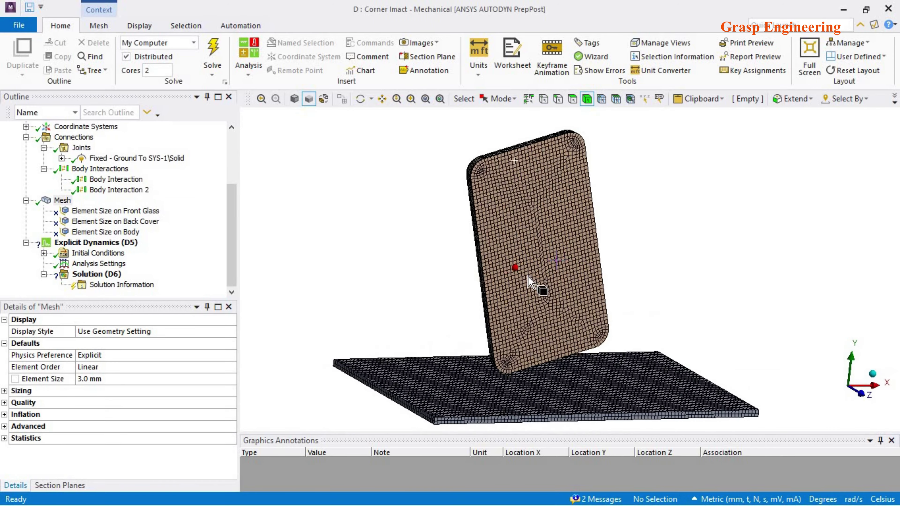
scroll(526, 278, "down", 3)
middle_click_drag(530, 312, 510, 262)
left_click(861, 393)
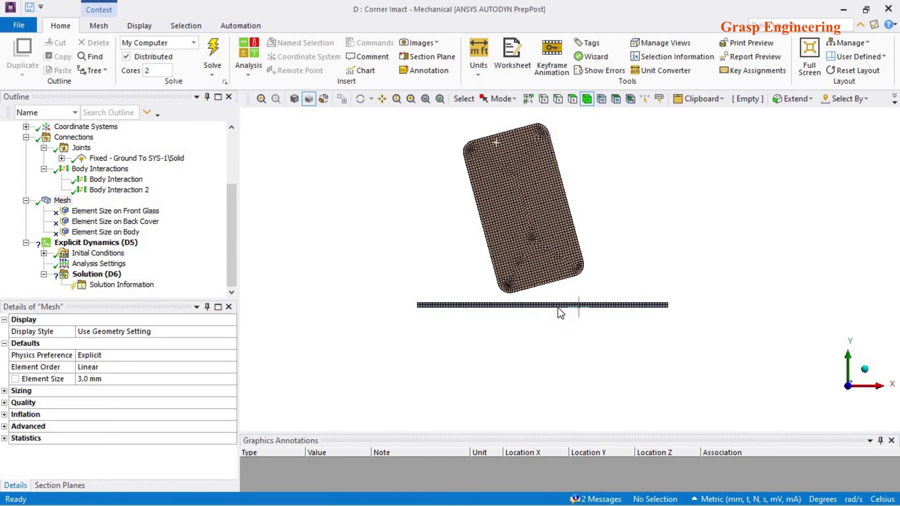
- Set the mesh quality metric to Characteristic Length, with more room given to the chart area
left_click_drag(447, 420, 446, 355)
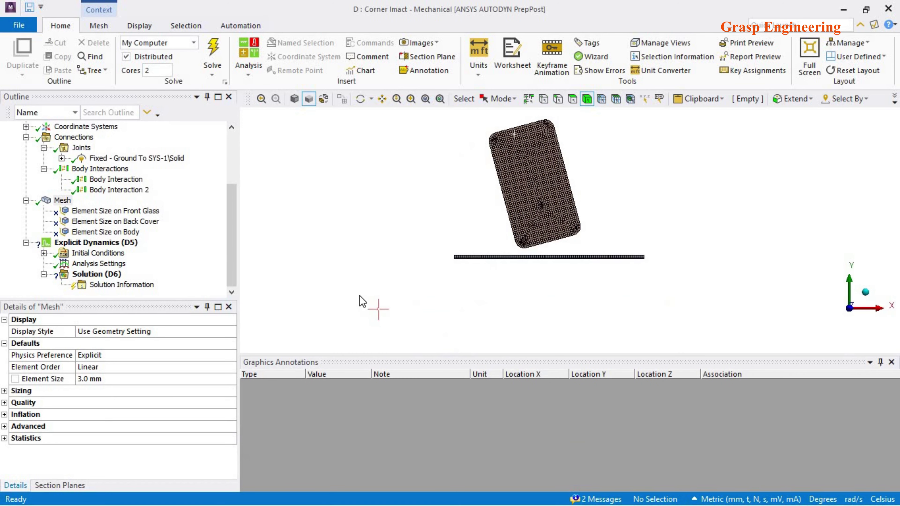
left_click(60, 201)
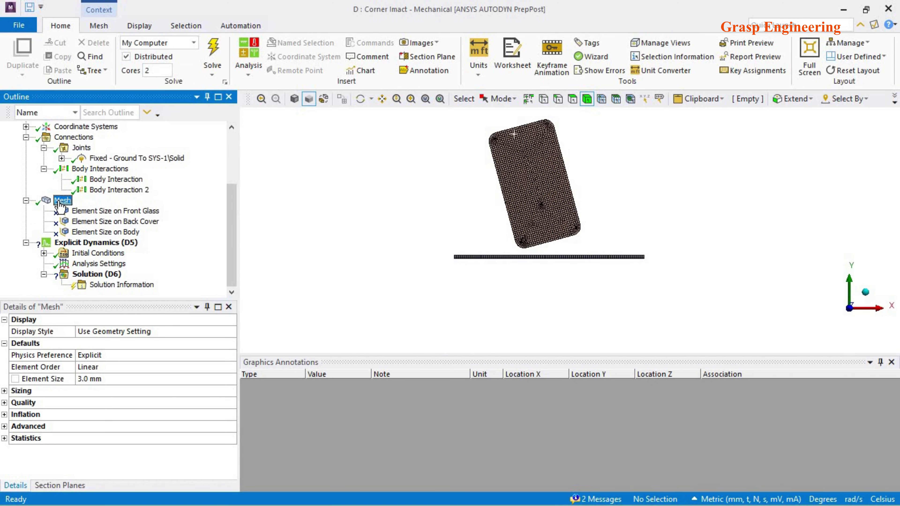
left_click(5, 391)
left_click(4, 391)
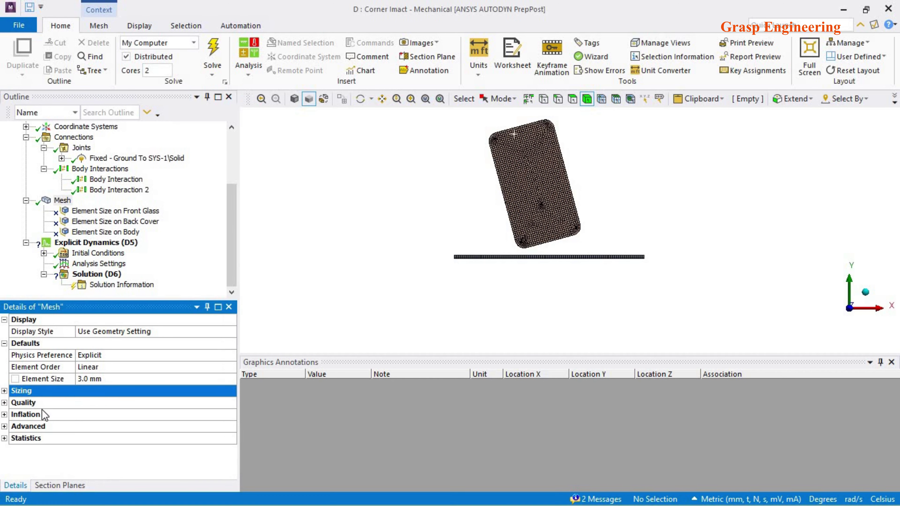
left_click(4, 403)
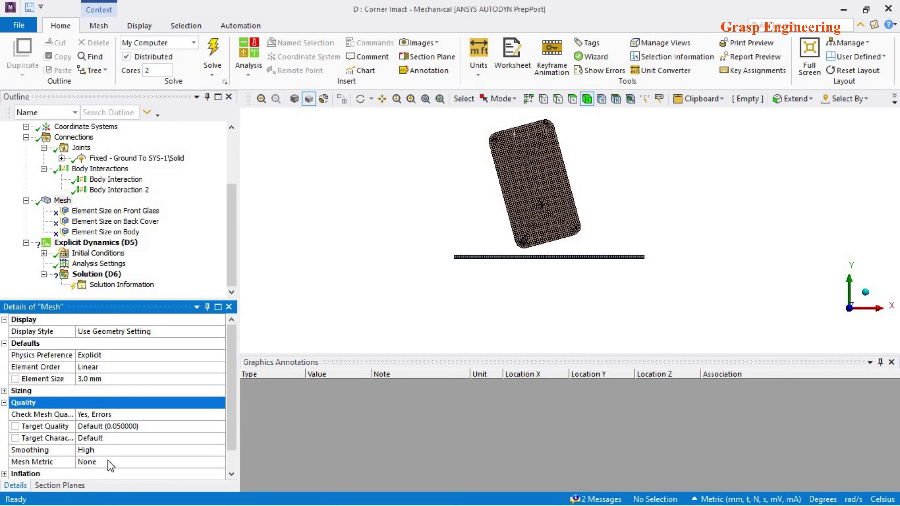
left_click(121, 461)
left_click(220, 461)
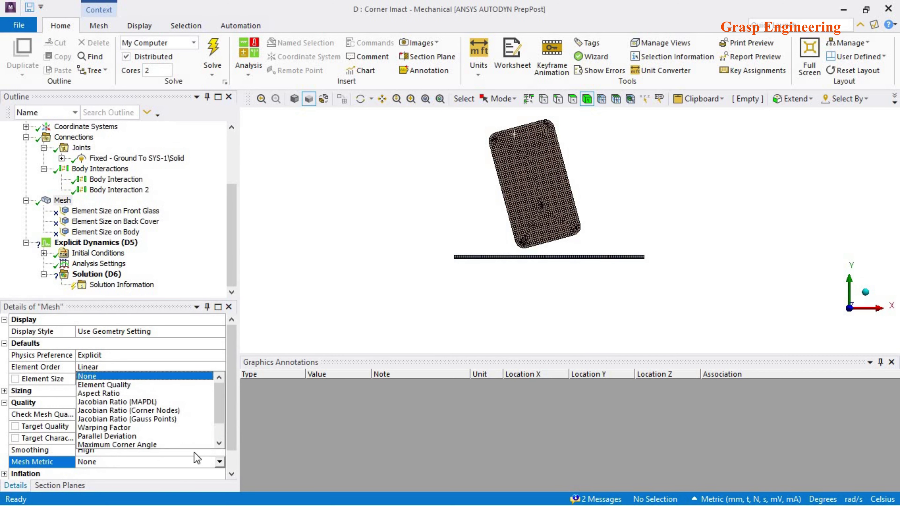
scroll(157, 428, "down", 1)
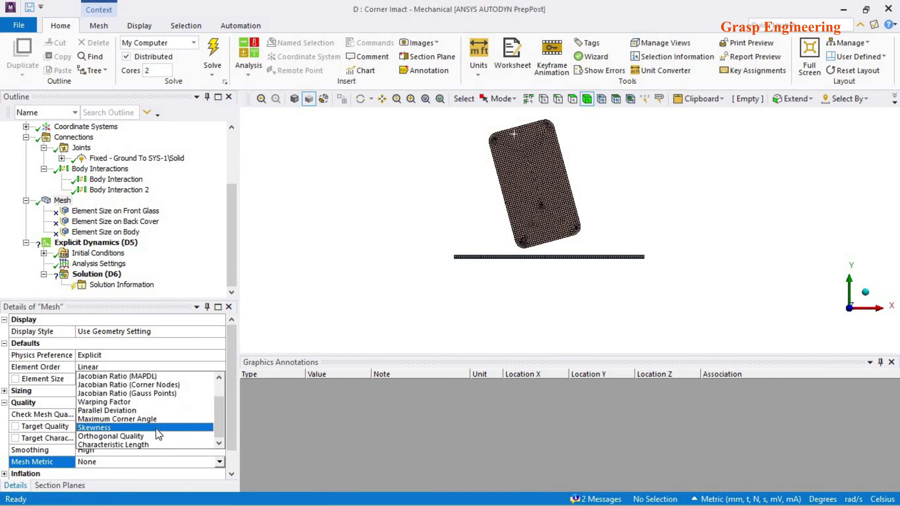
left_click(108, 446)
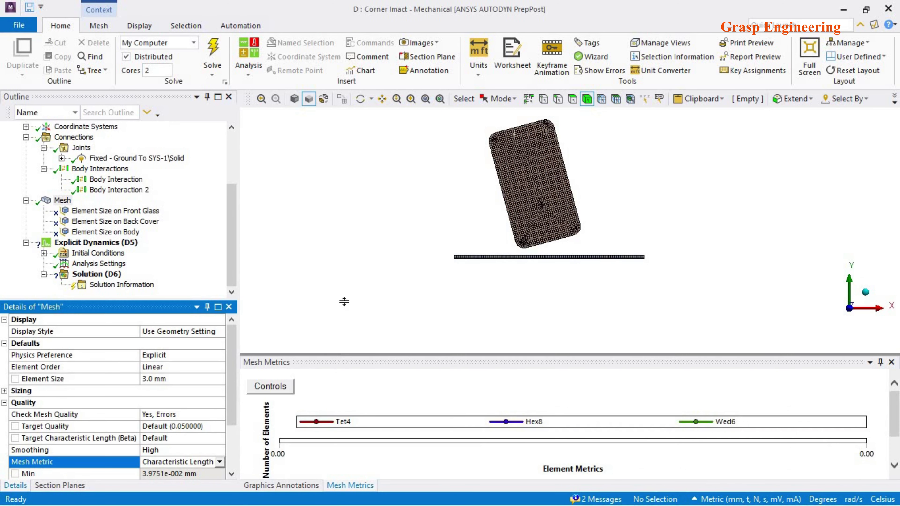
- Limit the mesh metrics chart to an X-axis maximum of 0.3 and update its Y-axis
left_click_drag(344, 301, 346, 271)
left_click(284, 304)
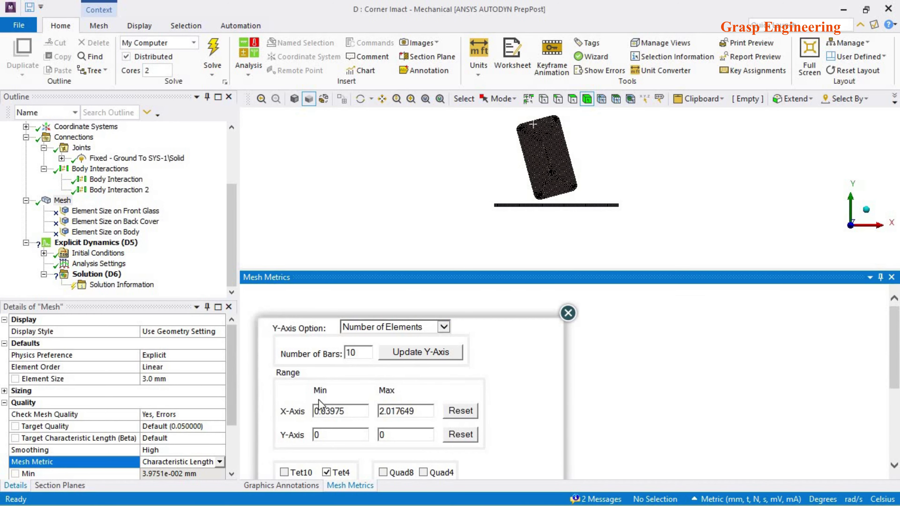
double_click(330, 412)
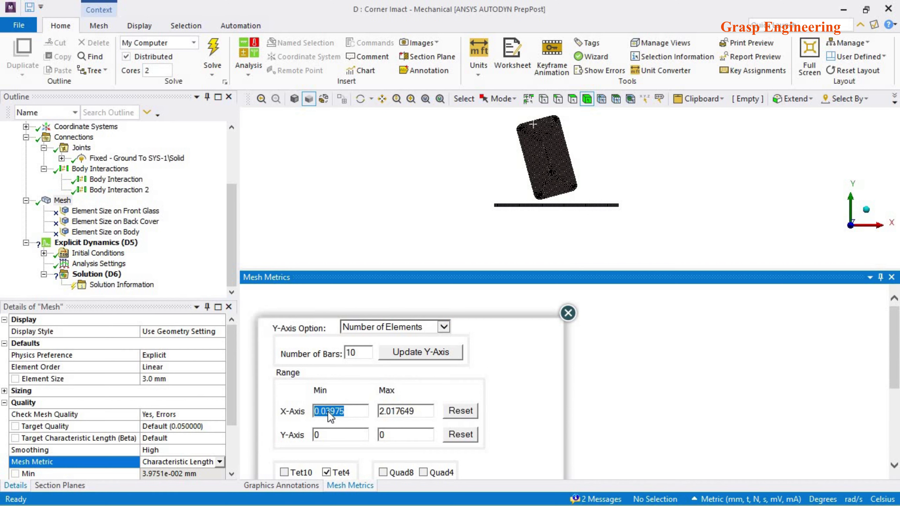
double_click(376, 412)
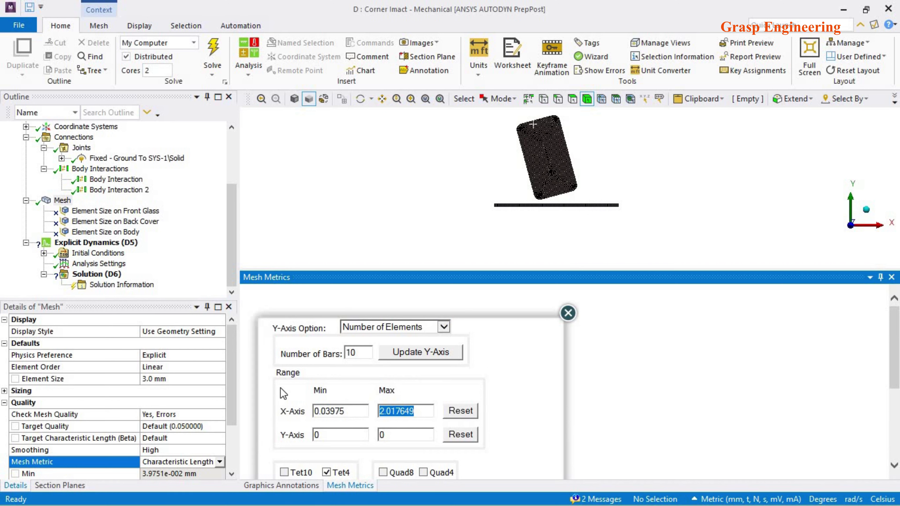
type("0.3")
left_click(421, 352)
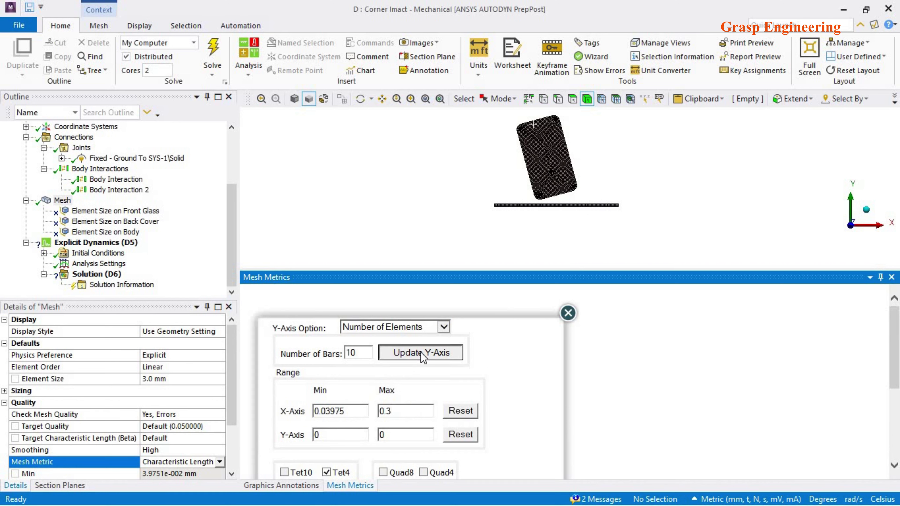
left_click(568, 313)
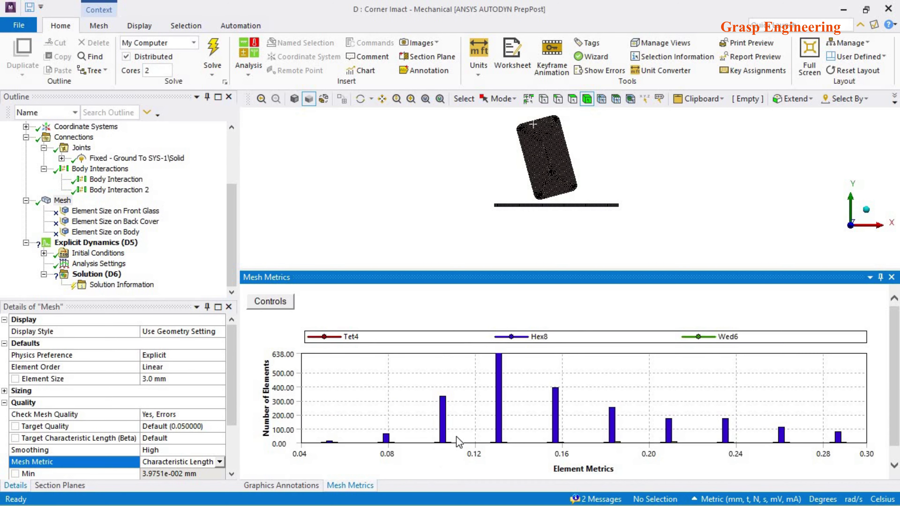
- Examine where the elements of the chart bars near 0.05, 0.105 and 0.13 lie in the phone
left_click(329, 442)
mouse_move(609, 163)
middle_mouse_down()
mouse_move(748, 164)
mouse_move(707, 153)
mouse_move(624, 159)
middle_mouse_up()
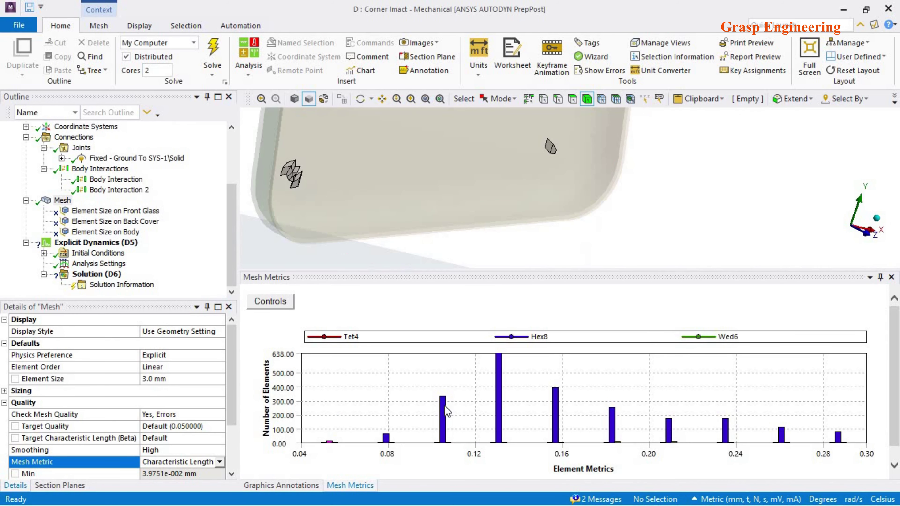
left_click(442, 418)
middle_click_drag(588, 249, 524, 245)
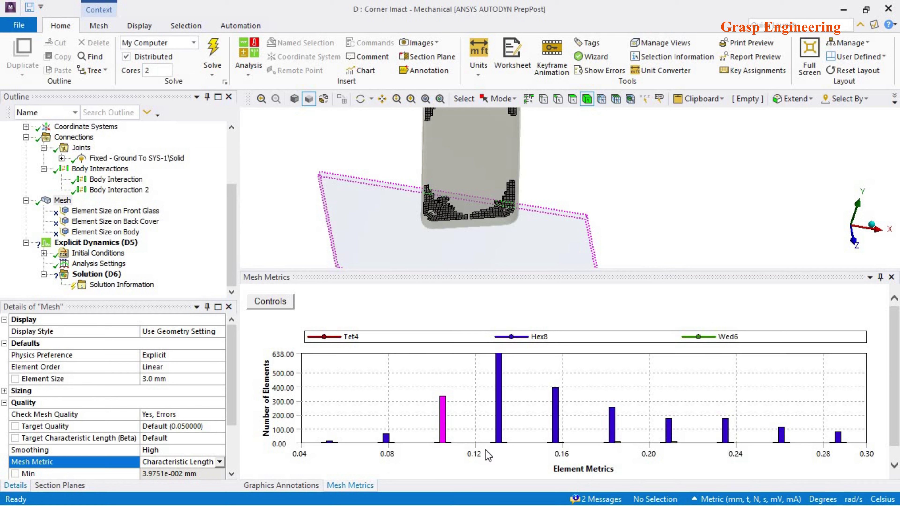
left_click(499, 429)
middle_click_drag(563, 236, 566, 198)
scroll(524, 215, "up", 5)
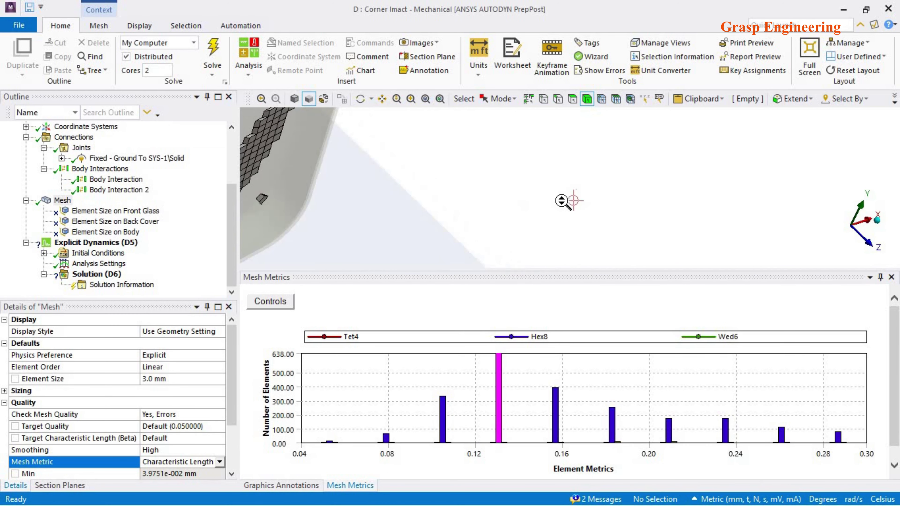
scroll(571, 212, "down", 3)
scroll(571, 212, "down", 2)
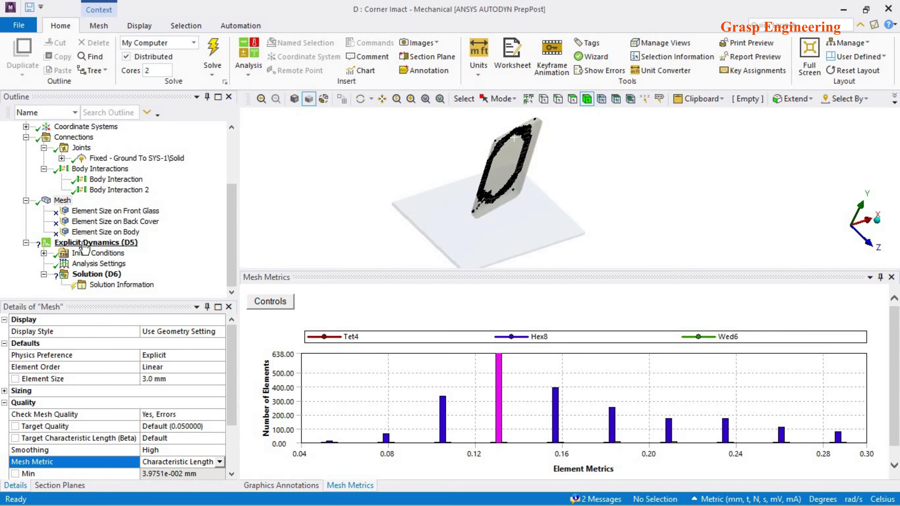
- Return to the mesh metrics and examine where the elements of the bar near 0.18 lie
left_click(84, 242)
left_click(62, 201)
scroll(568, 192, "down", 3)
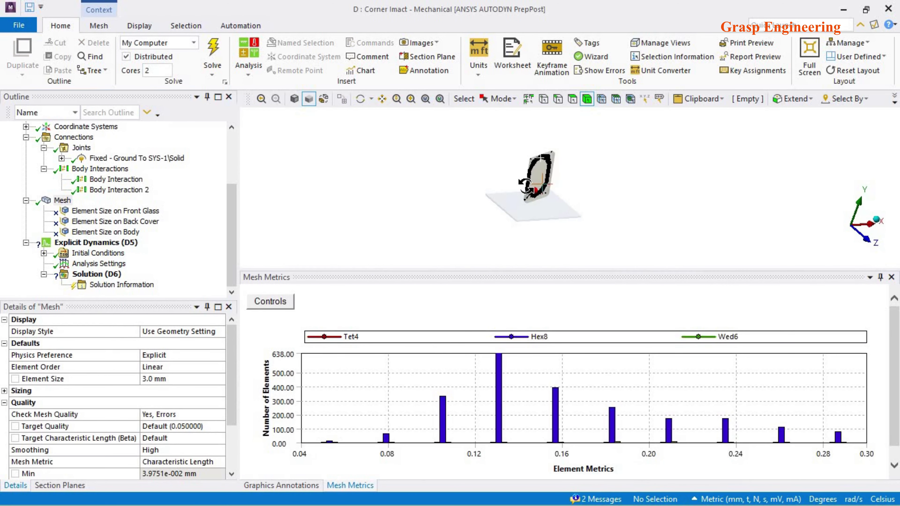
left_click(410, 384)
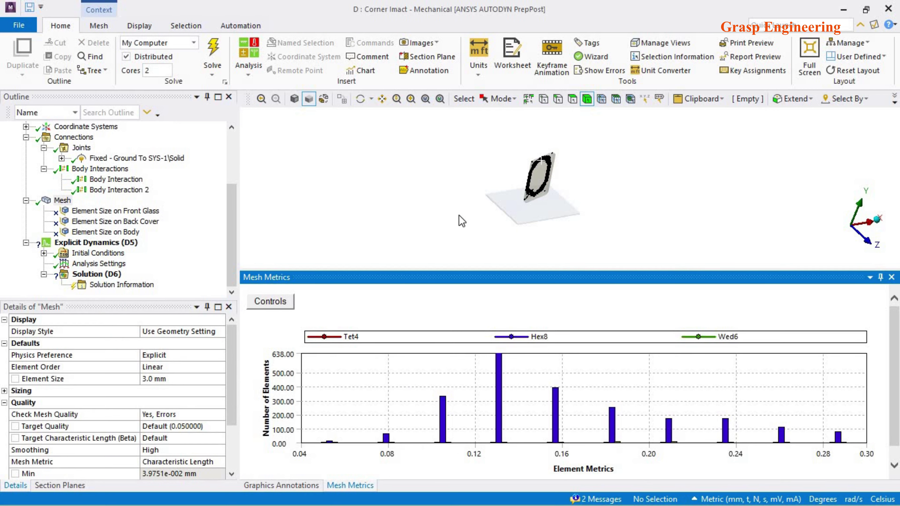
scroll(537, 235, "up", 3)
left_click(617, 365)
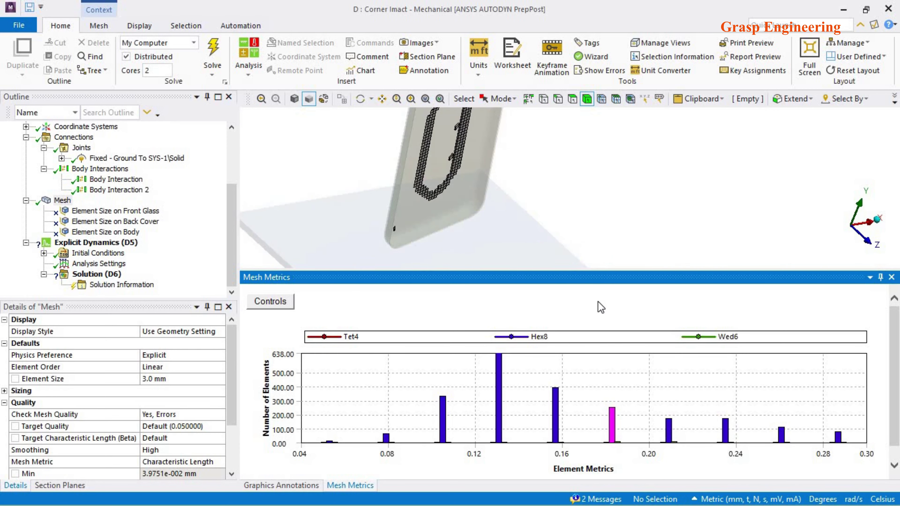
scroll(659, 201, "down", 3)
- Hide the front glass so that the phone body behind it is exposed
scroll(114, 184, "up", 3)
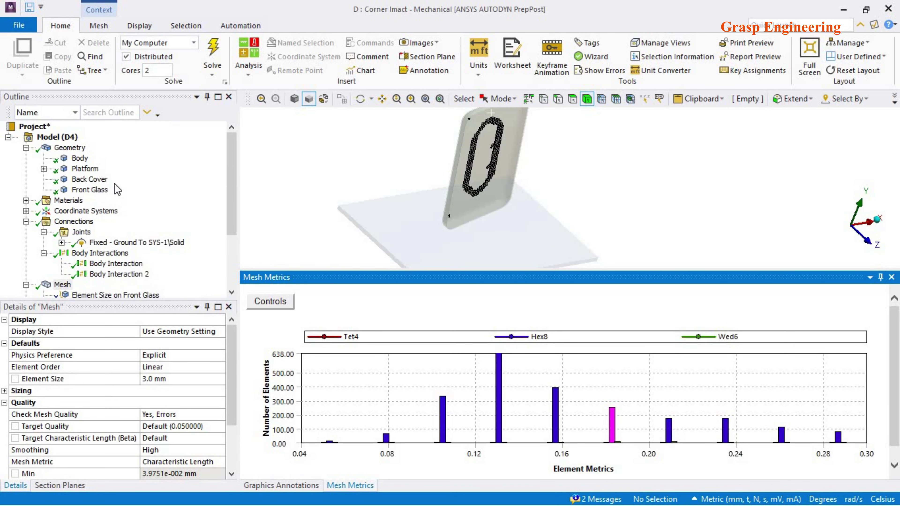
left_click(85, 168)
right_click(490, 171)
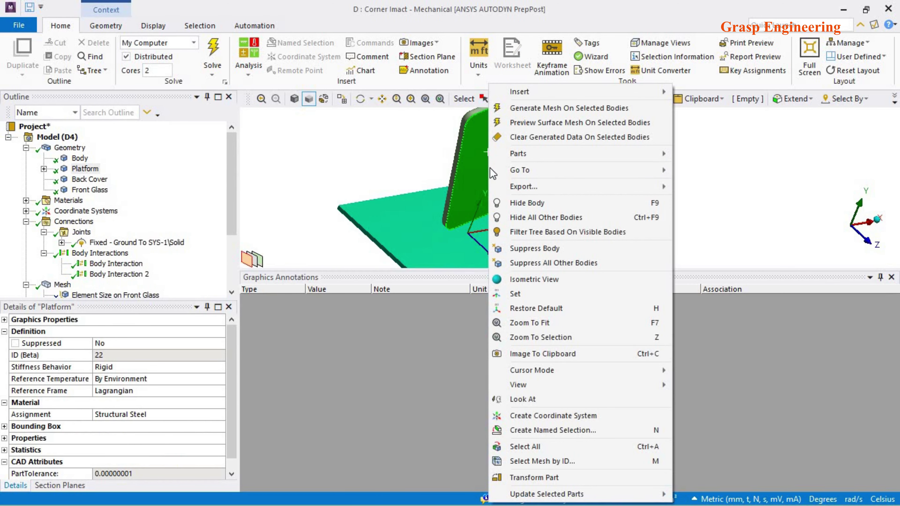
left_click(527, 202)
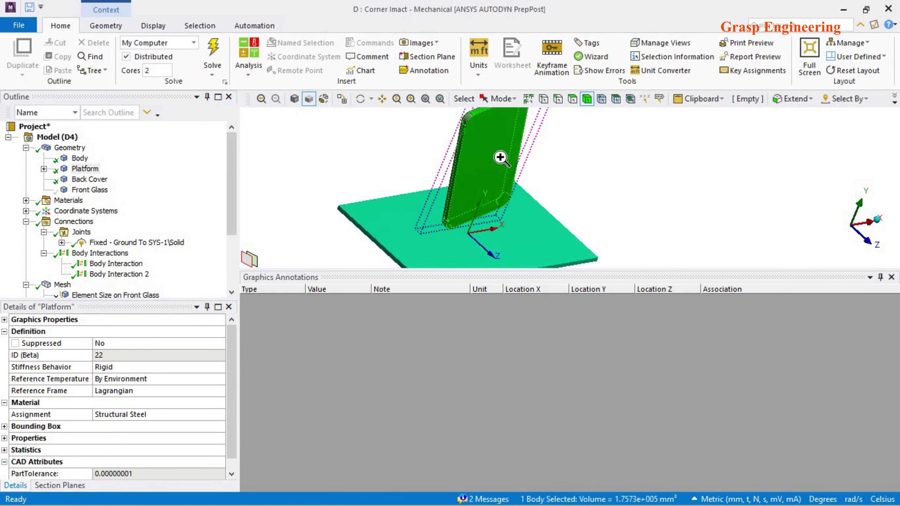
- Add a mesh method to the phone body and set it to MultiZone
right_click(500, 158)
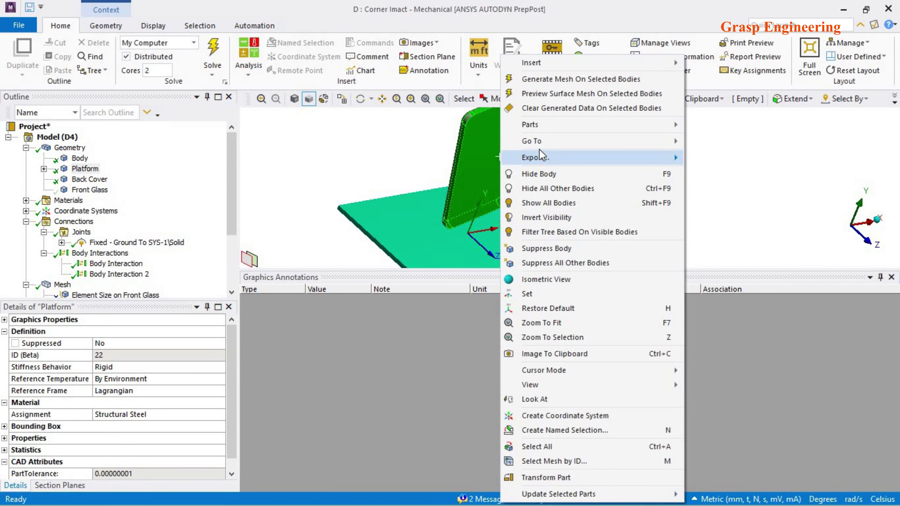
left_click(571, 94)
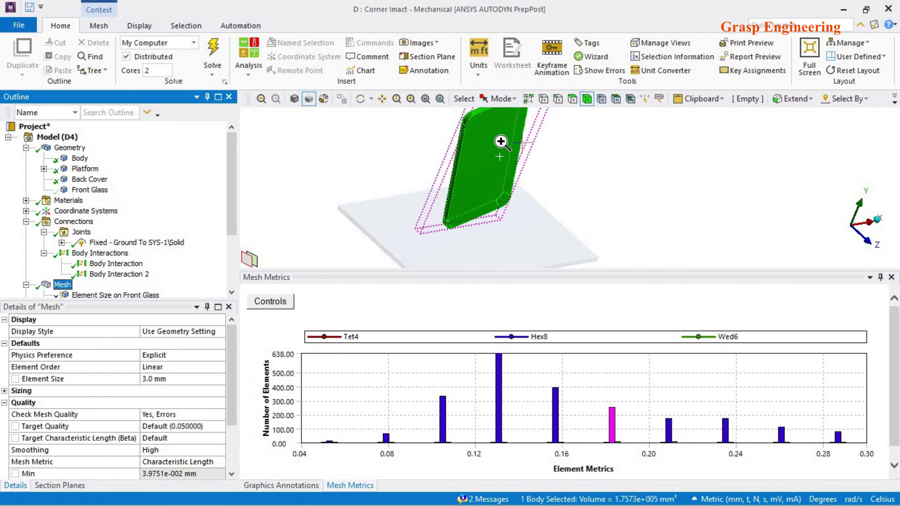
right_click(501, 142)
mouse_move(662, 79)
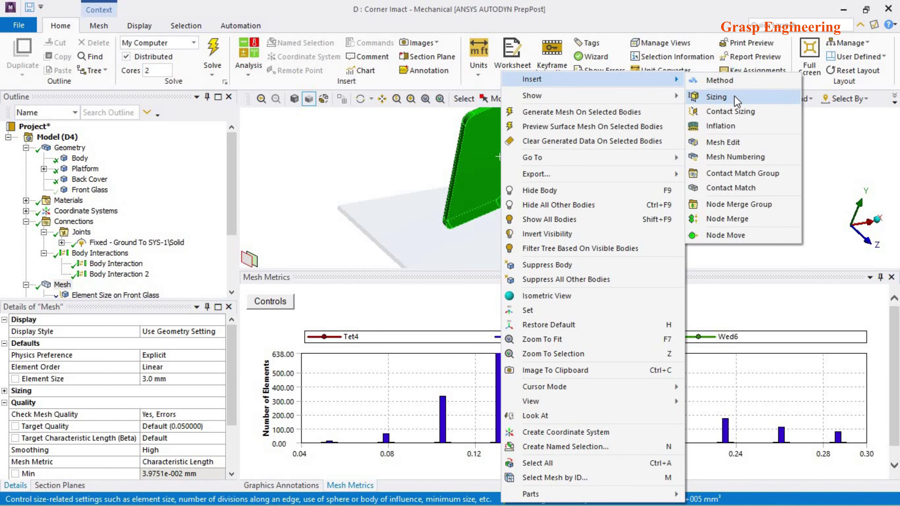
left_click(719, 81)
left_click(122, 379)
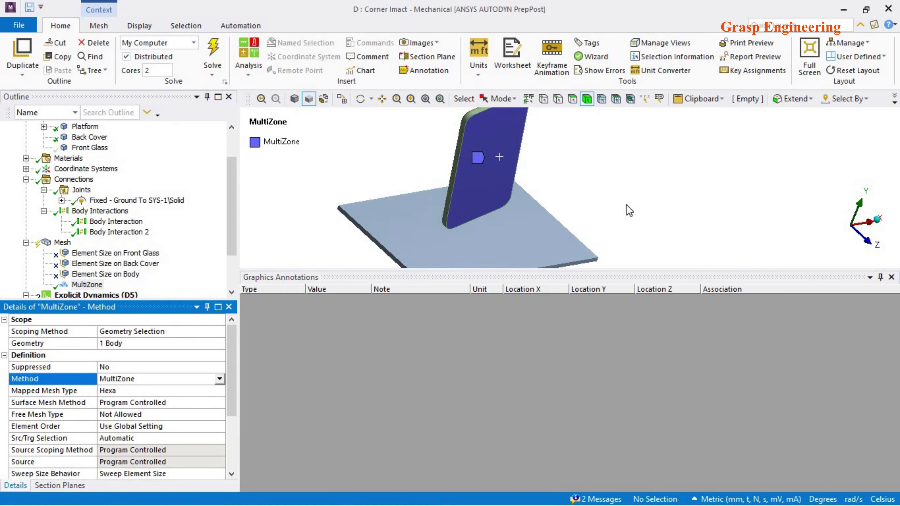
- Show all bodies, return to the mesh and hide the front glass
scroll(634, 204, "down", 5)
right_click(448, 158)
left_click(478, 196)
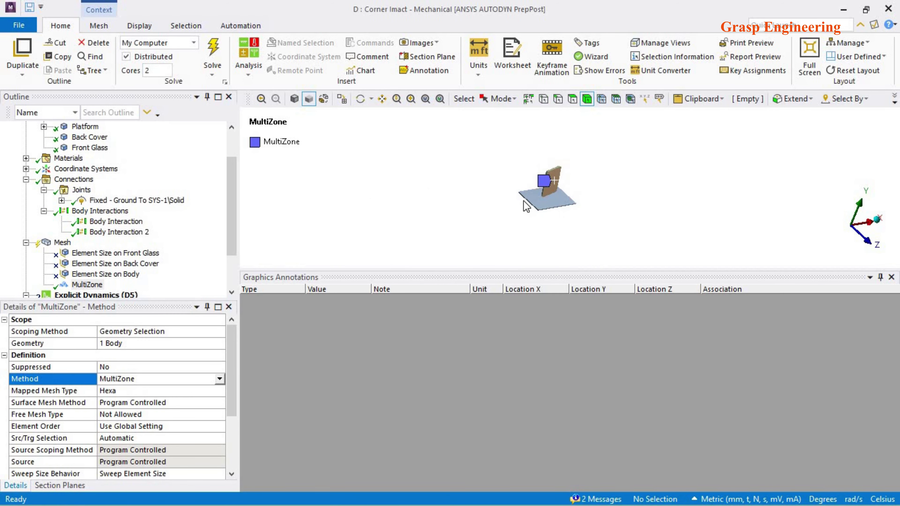
scroll(527, 206, "up", 5)
left_click(62, 243)
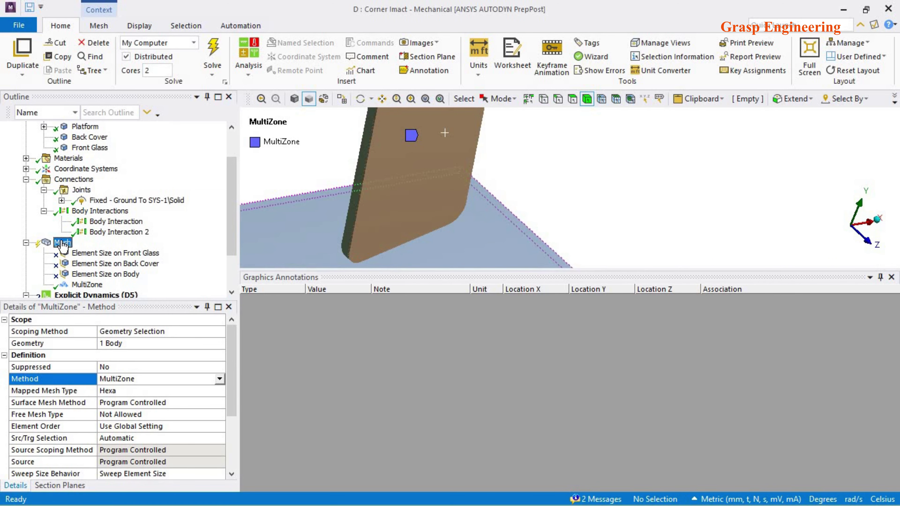
right_click(63, 243)
left_click(421, 202)
left_click(411, 204)
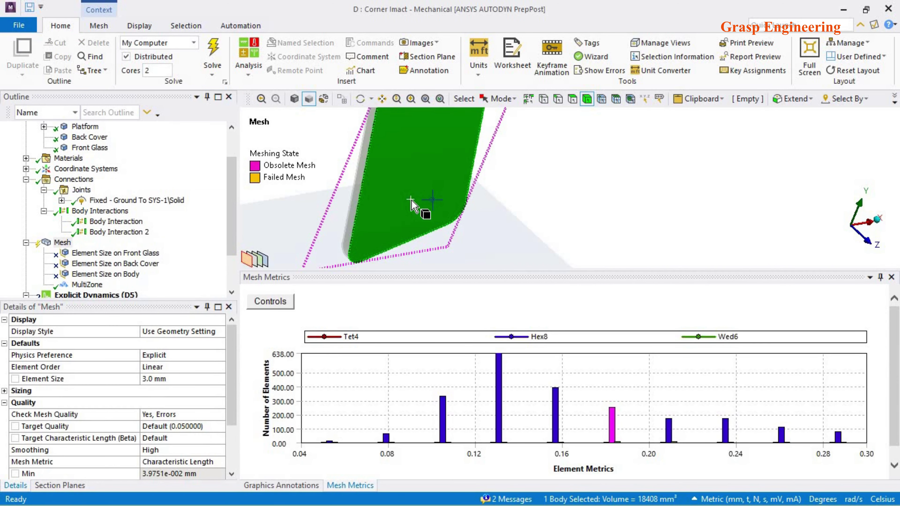
right_click(411, 203)
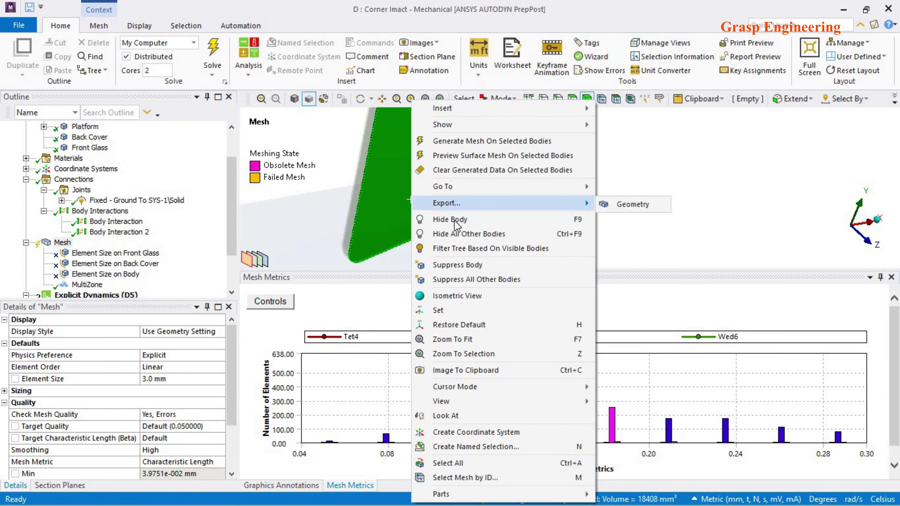
left_click(412, 184)
- Clear the generated mesh data from the phone body and show all bodies again
left_click(412, 184)
right_click(413, 184)
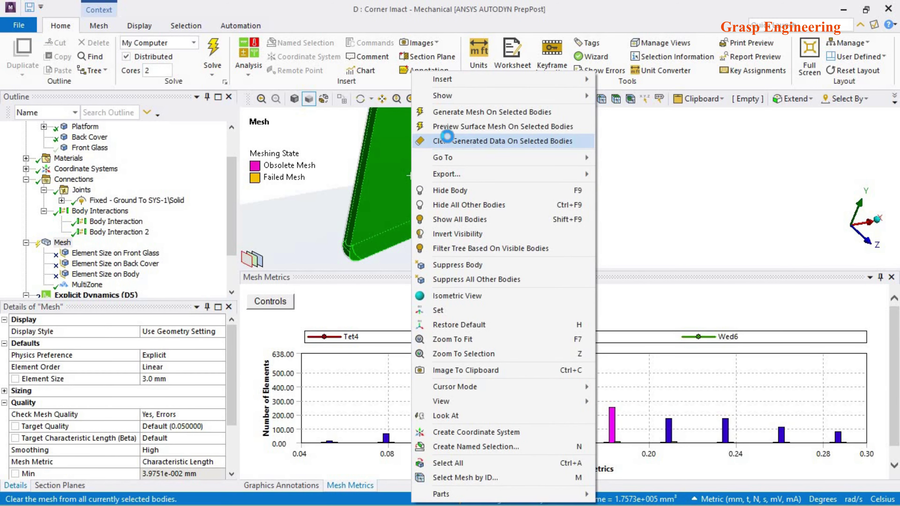
left_click(447, 141)
left_click(494, 306)
right_click(539, 183)
left_click(584, 238)
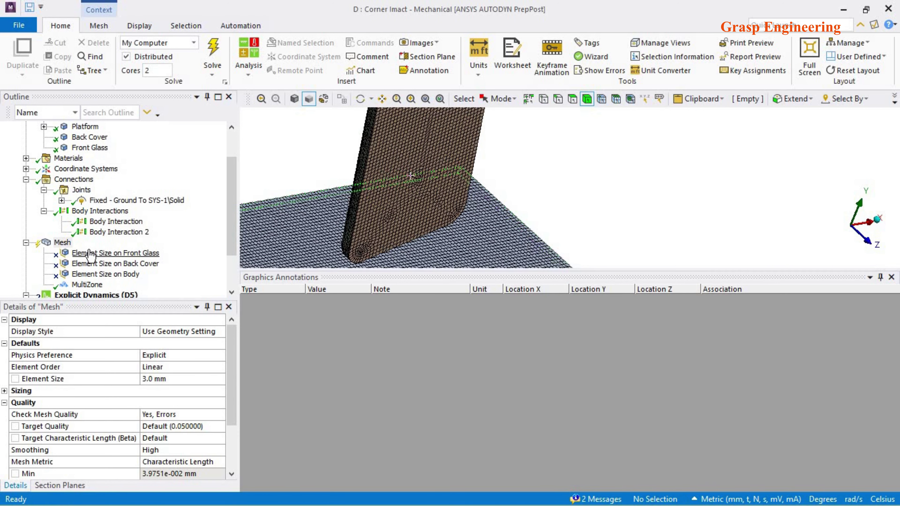
- Hide the front glass in the mesh view and generate the mesh on the phone body only
left_click(62, 243)
scroll(231, 408, "down", 2)
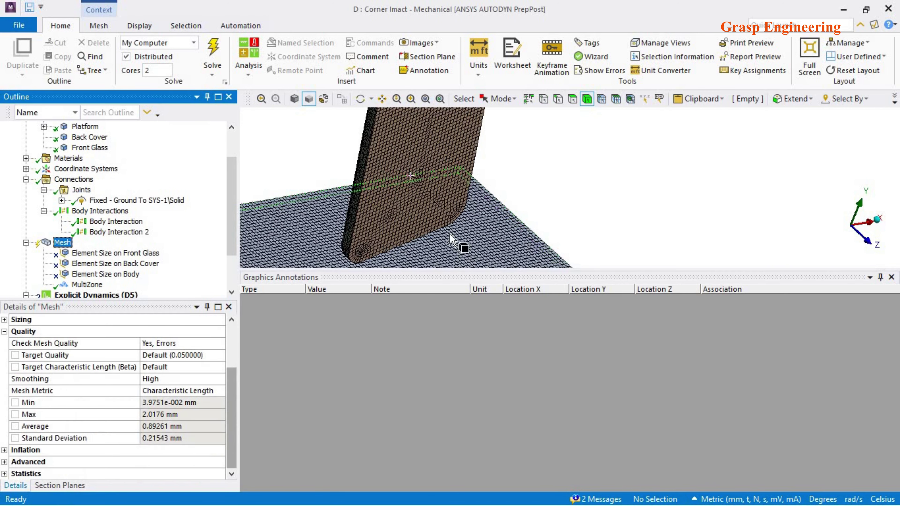
left_click(432, 213)
right_click(432, 213)
left_click(464, 219)
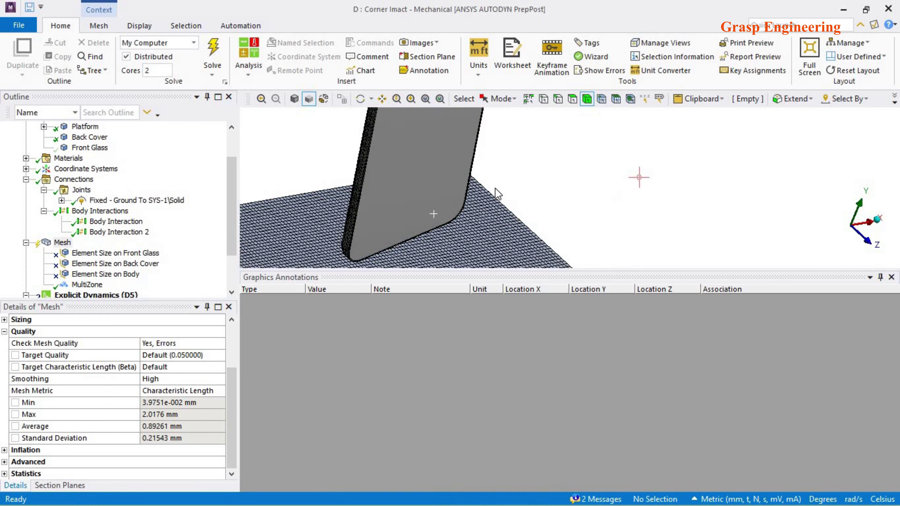
left_click(427, 175)
right_click(428, 175)
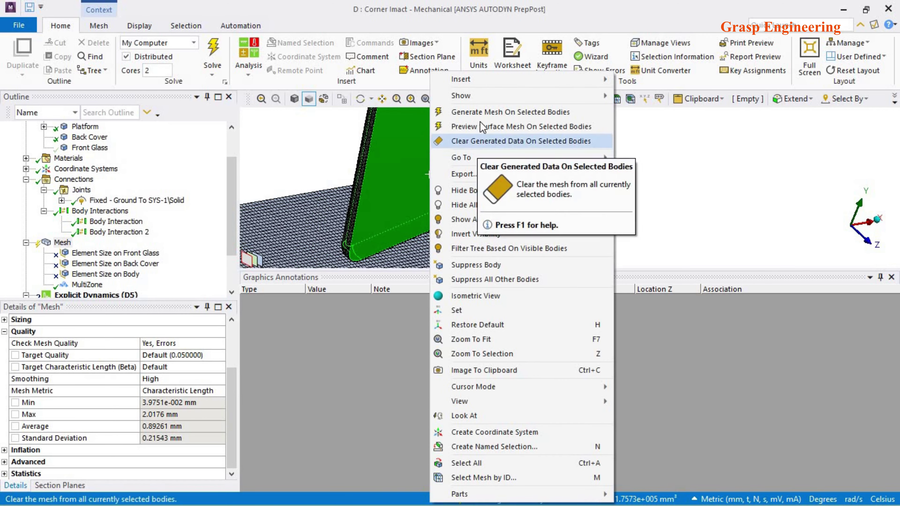
left_click(476, 114)
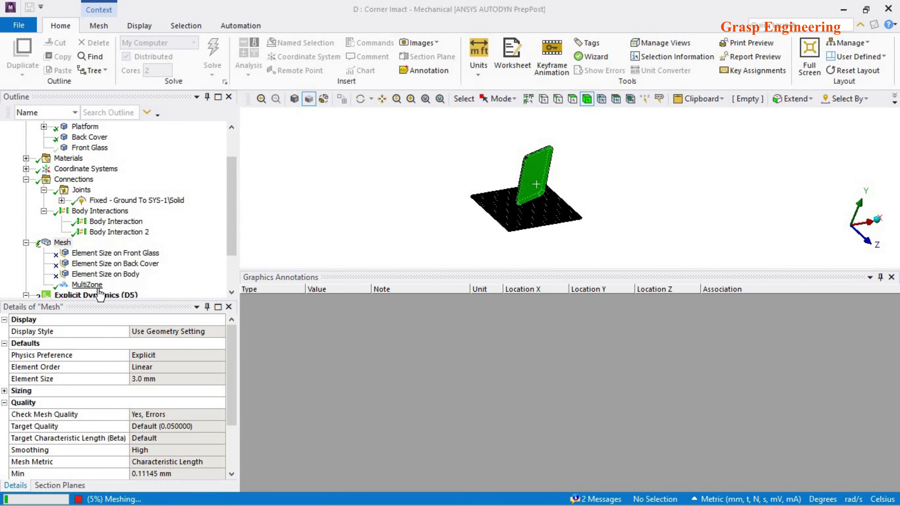
- Limit the new mesh's metrics chart to an X-axis maximum of 0.3 and update its Y-axis
scroll(518, 184, "up", 5)
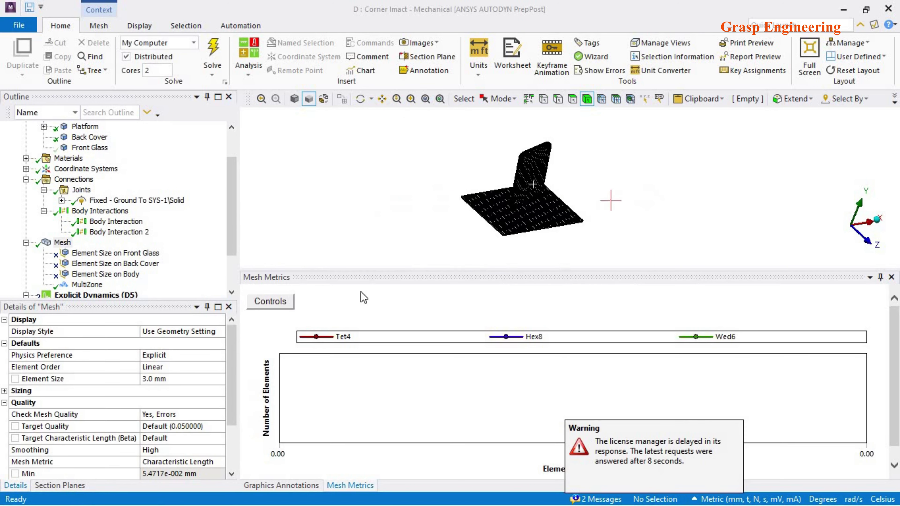
left_click(270, 301)
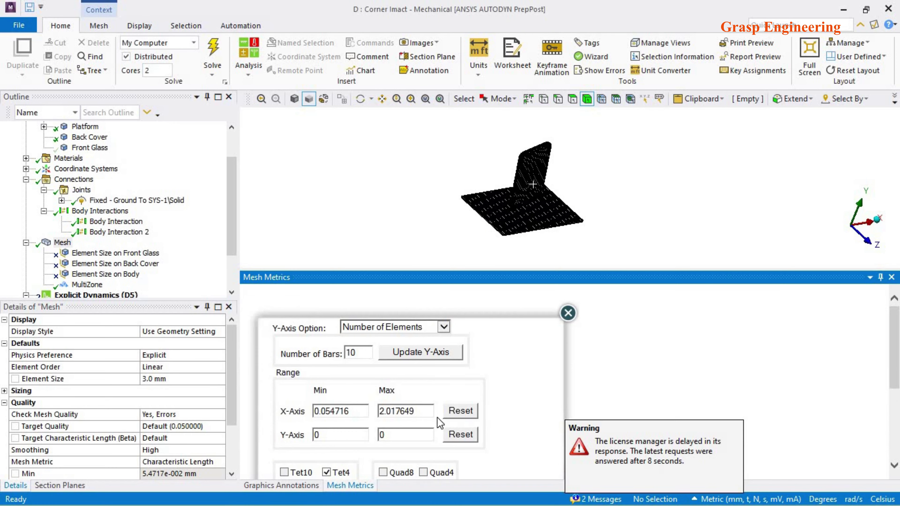
double_click(420, 412)
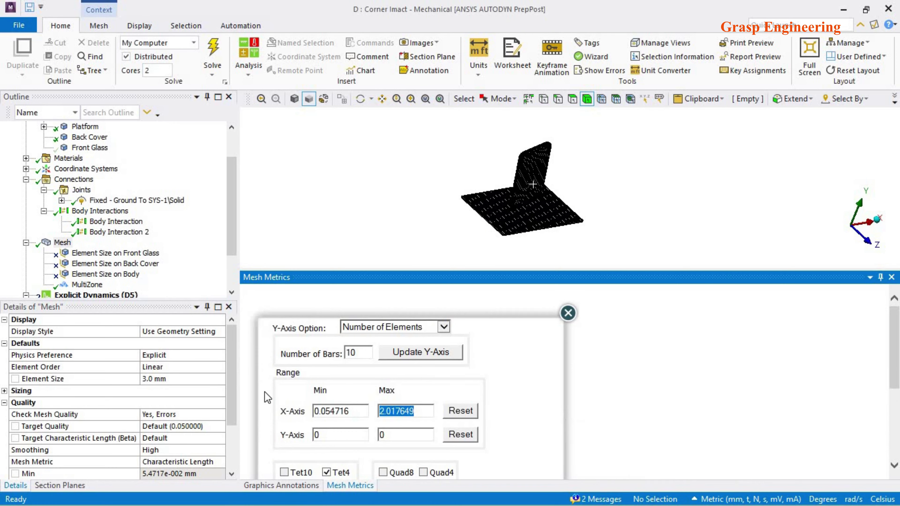
type("0.3")
left_click(428, 354)
left_click(568, 313)
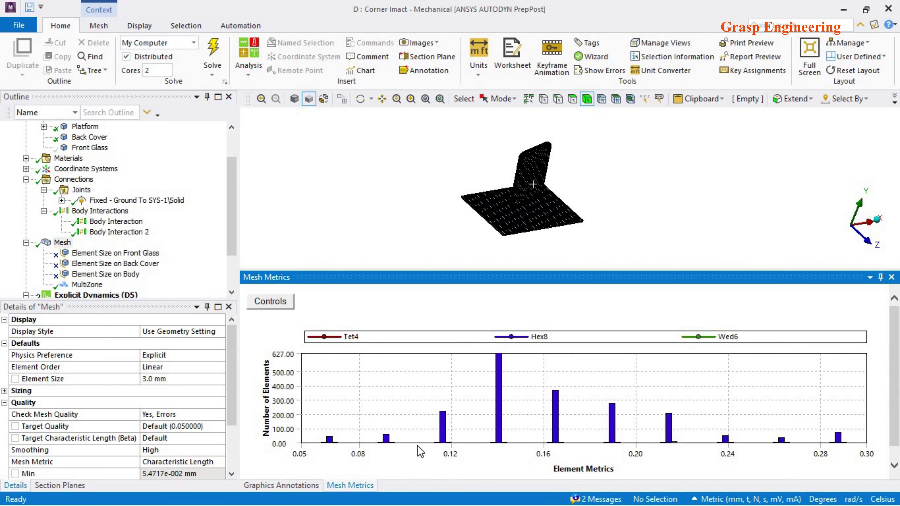
- Examine where the elements of the chart bar near 0.09 lie in the phone, with the back cover hidden
left_click(387, 440)
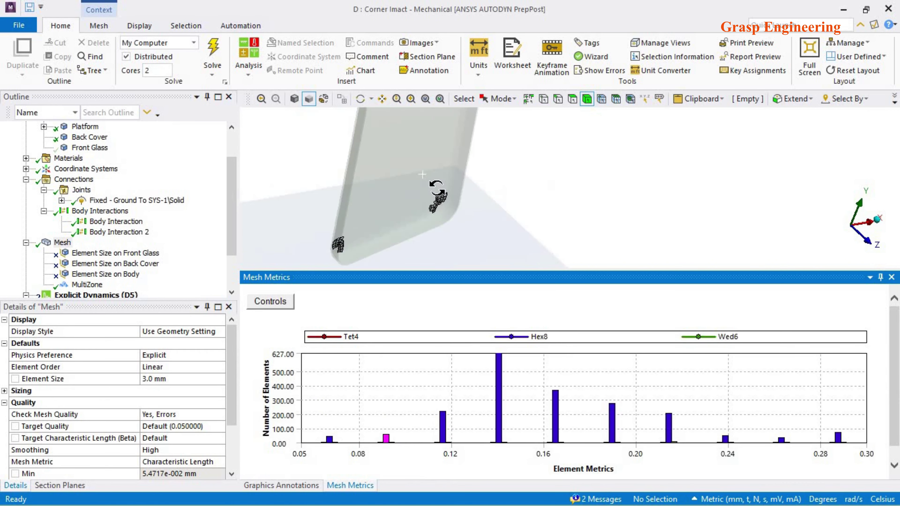
scroll(593, 185, "up", 5)
middle_click_drag(607, 159, 662, 170)
scroll(665, 170, "down", 5)
middle_click_drag(466, 181, 492, 178)
left_click(476, 188)
right_click(474, 186)
left_click(510, 190)
mouse_move(576, 195)
middle_mouse_down()
mouse_move(518, 177)
mouse_move(474, 198)
mouse_move(524, 197)
mouse_move(353, 215)
middle_mouse_up()
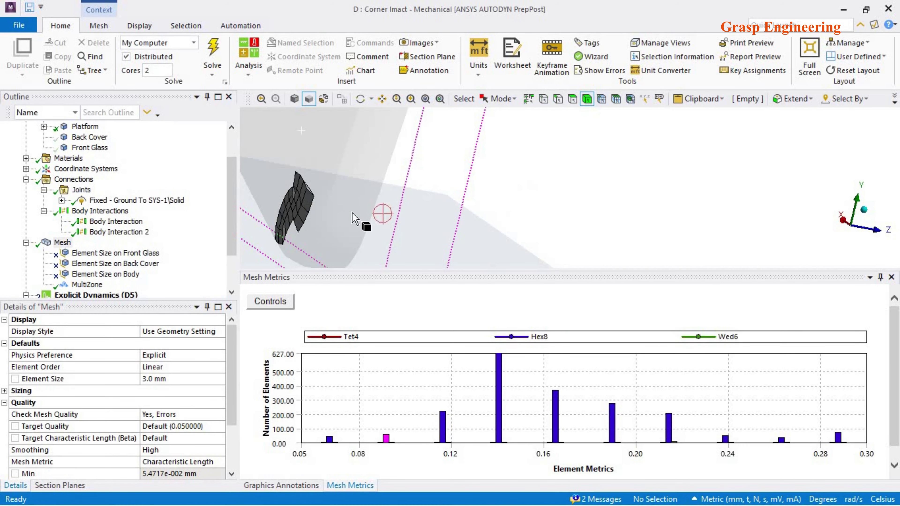
middle_click_drag(523, 200, 547, 262)
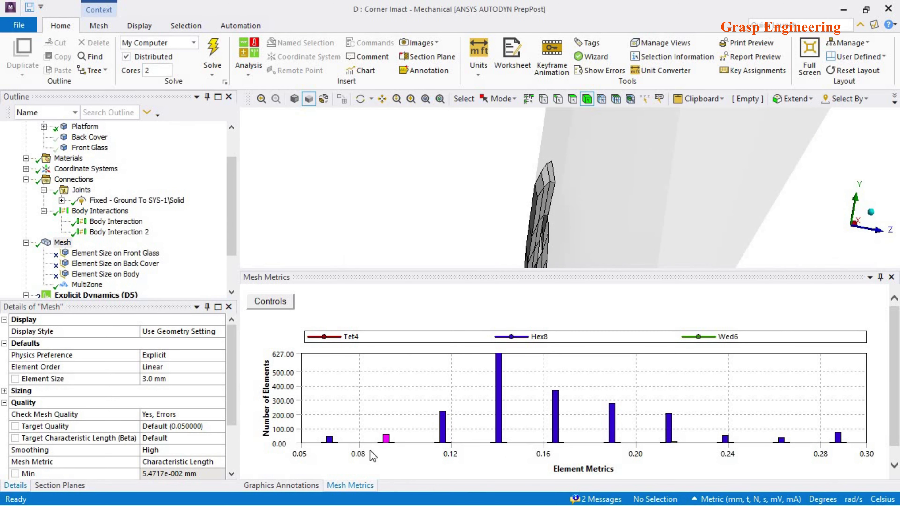
scroll(612, 279, "down", 2)
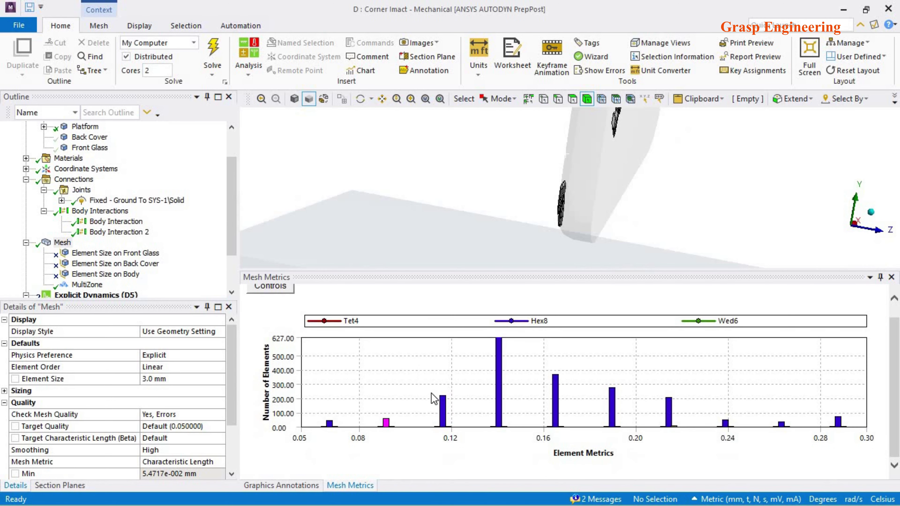
- Show the full mesh of all bodies and hide only the front glass
right_click(432, 157)
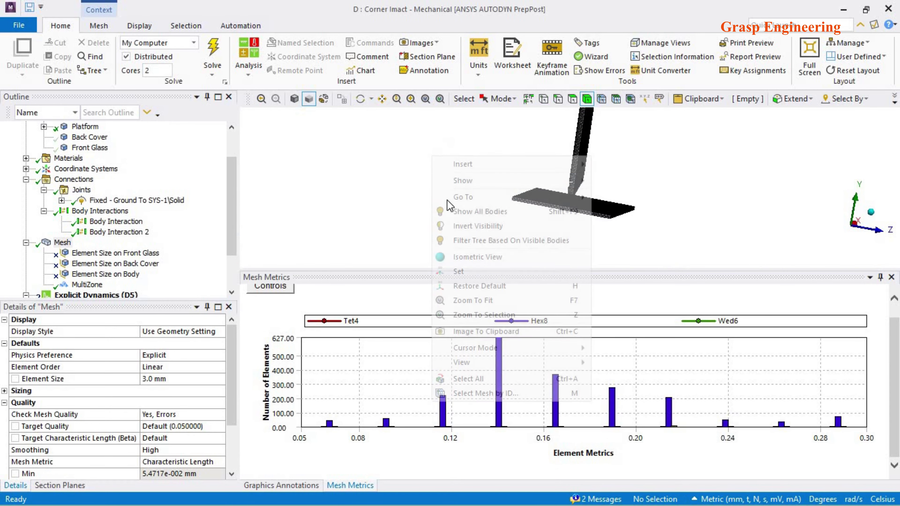
left_click(468, 207)
middle_click_drag(533, 185, 558, 202)
scroll(559, 201, "up", 3)
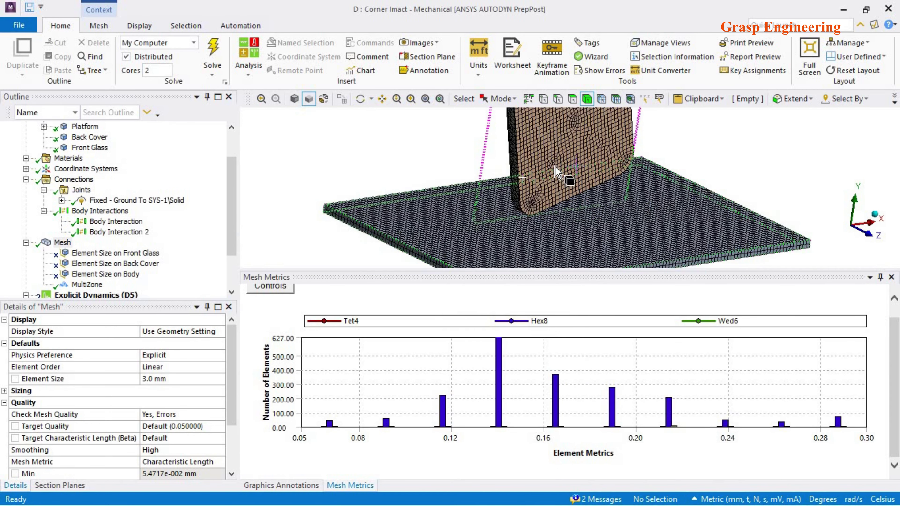
right_click(553, 201)
left_click(592, 219)
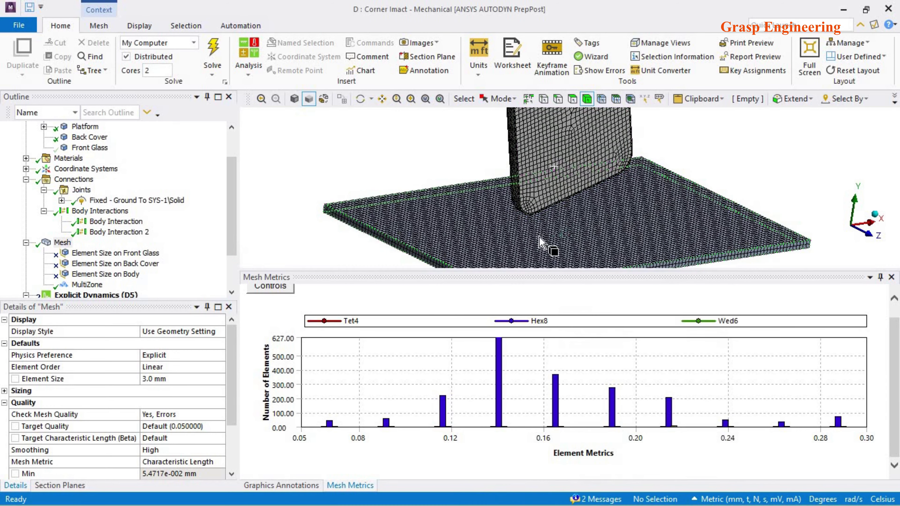
- Hide the platform and the back cover, and inspect the isolated phone body's mesh from several sides
right_click(539, 235)
left_click(571, 194)
middle_click_drag(571, 194, 522, 164)
right_click(522, 164)
left_click(567, 191)
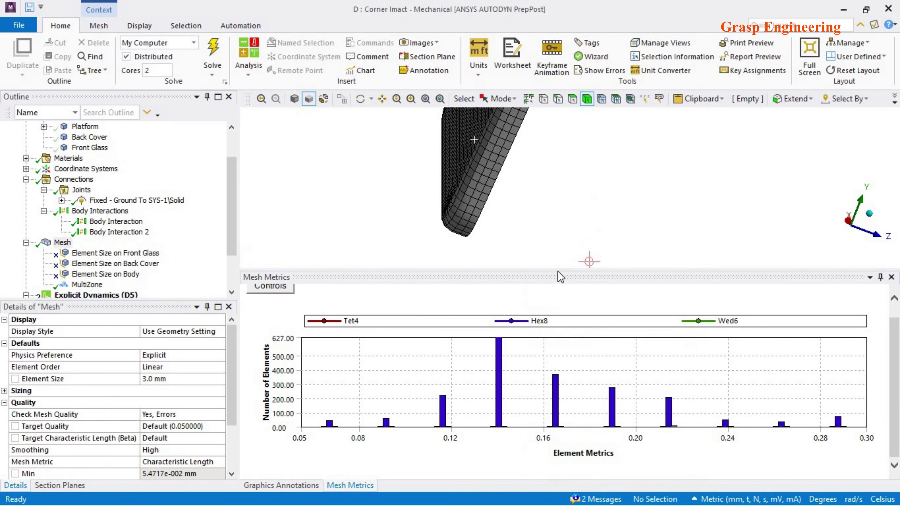
middle_click_drag(543, 195, 686, 177)
scroll(588, 215, "up", 5)
scroll(685, 176, "down", 10)
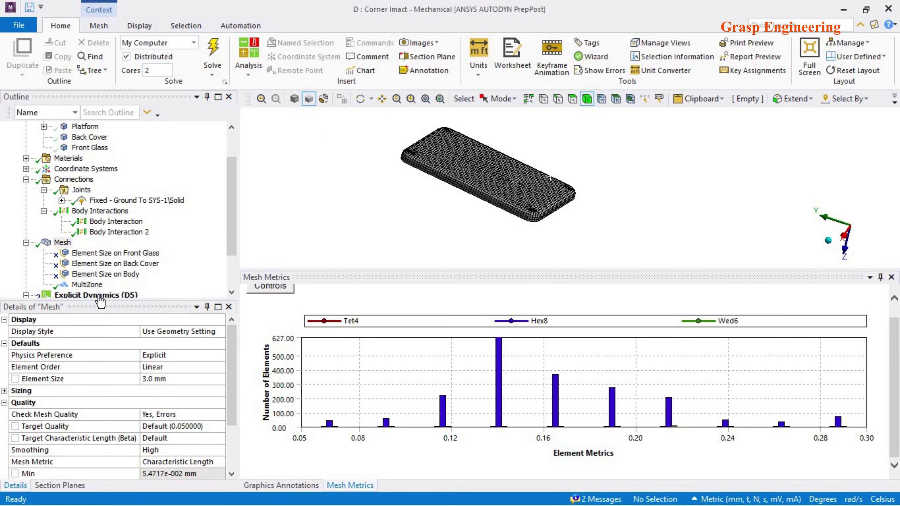
- Review the MultiZone method's settings, open the global mesh element size, and look over the phone body's mesh
left_click(80, 288)
scroll(193, 419, "down", 2)
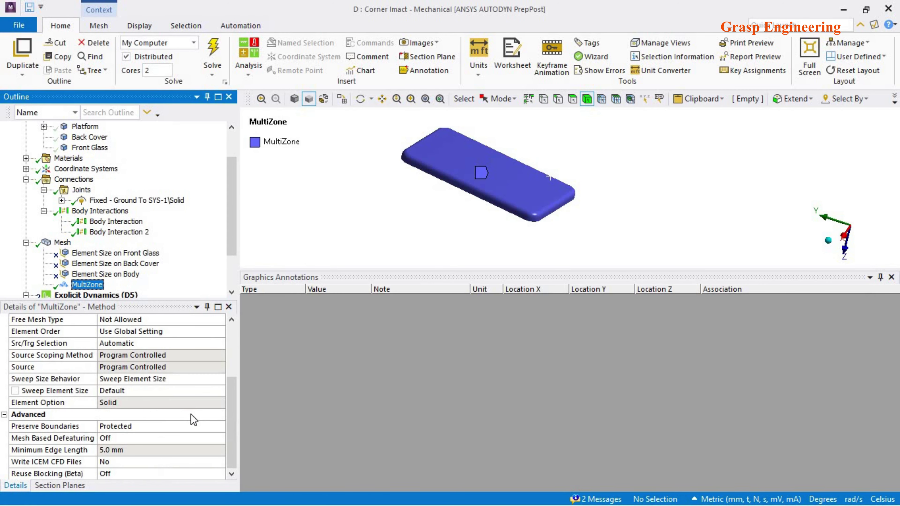
scroll(192, 410, "up", 3)
middle_click_drag(535, 214, 178, 283)
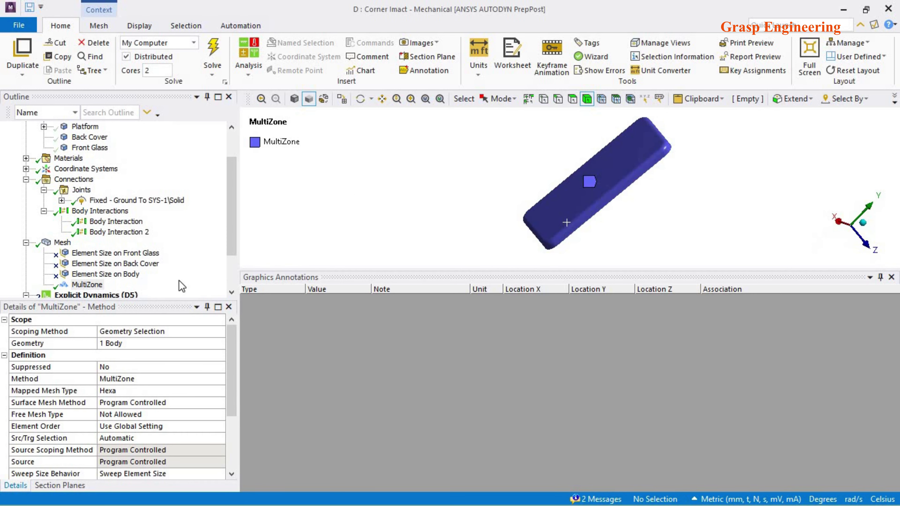
left_click(63, 242)
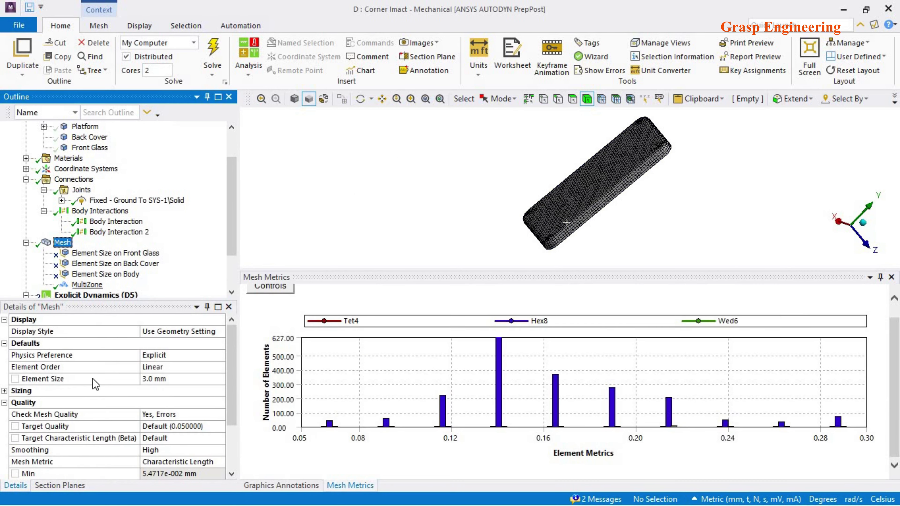
left_click(163, 378)
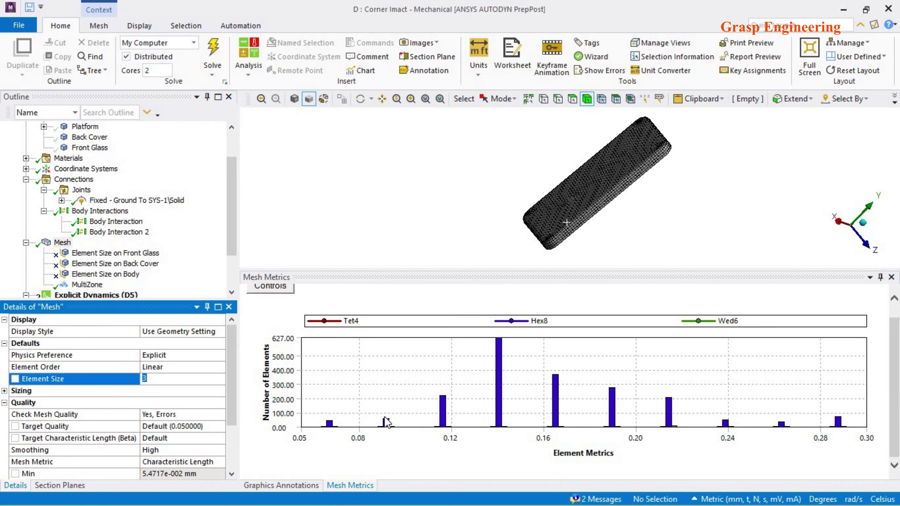
middle_click_drag(679, 217, 440, 177)
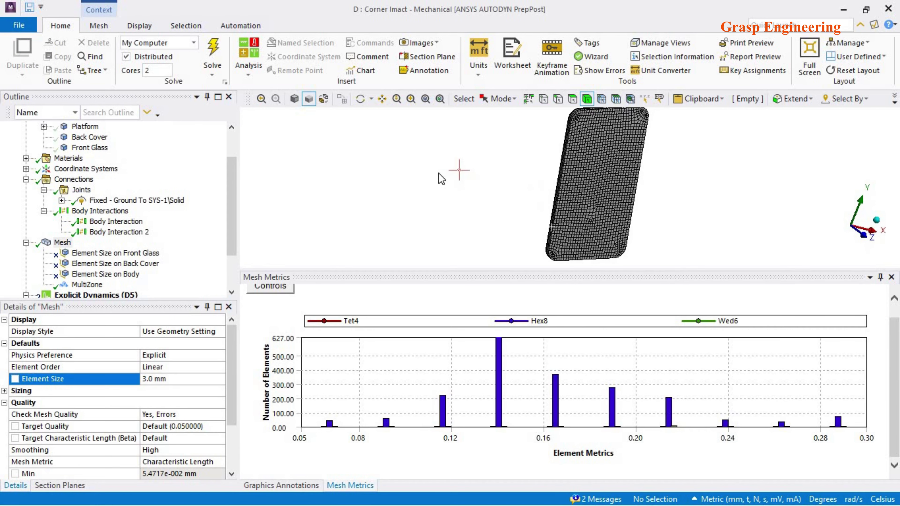
- Show all bodies again and look over the full mesh of the phone and the platform
right_click(439, 172)
left_click(475, 225)
left_click_drag(457, 277, 460, 347)
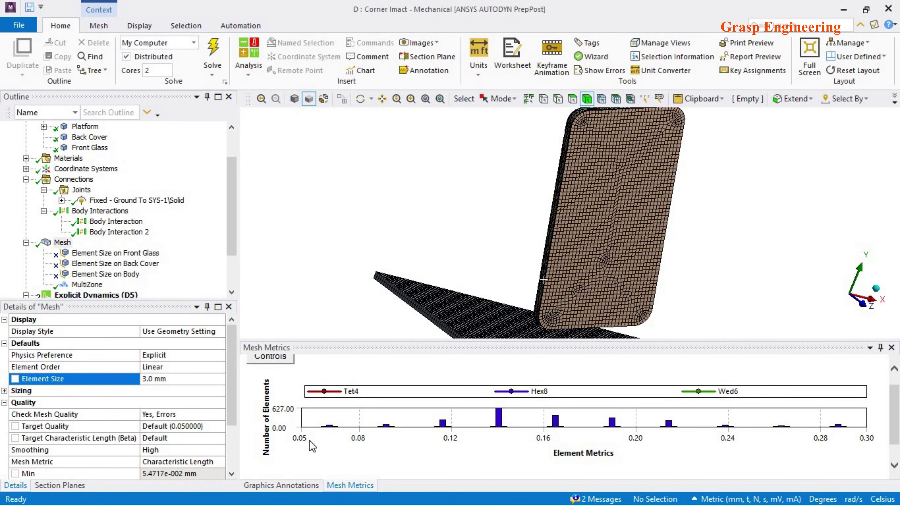
key("F7")
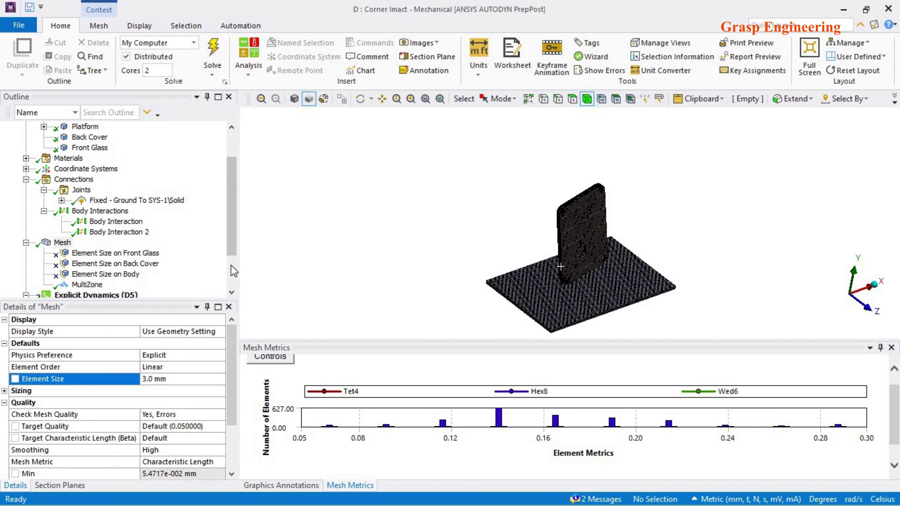
left_click(233, 278)
left_click_drag(167, 298, 167, 346)
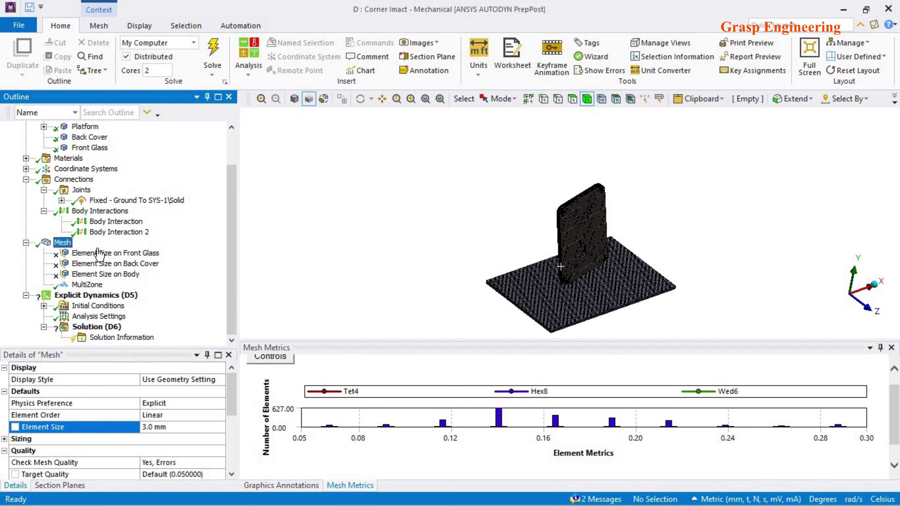
scroll(560, 237, "up", 3)
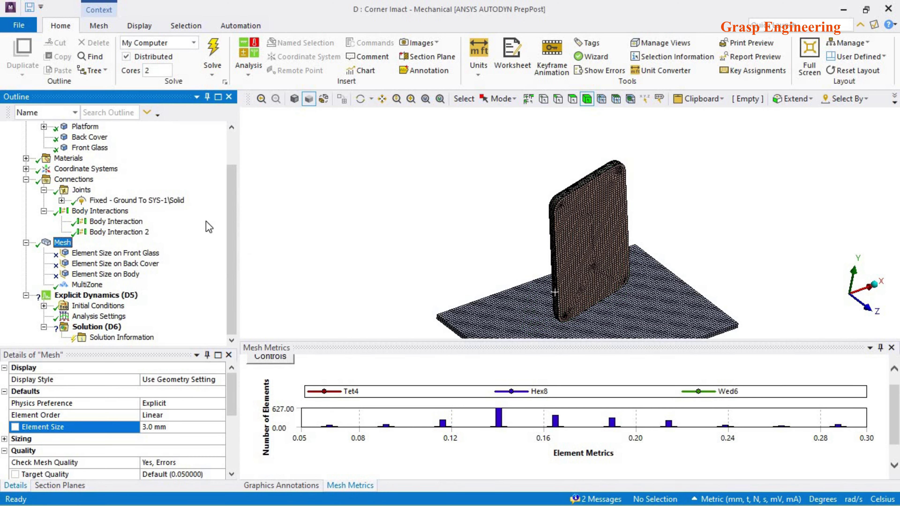
- Add a Drop Height initial condition to the Explicit Dynamics analysis
left_click(43, 306)
scroll(207, 280, "down", 1)
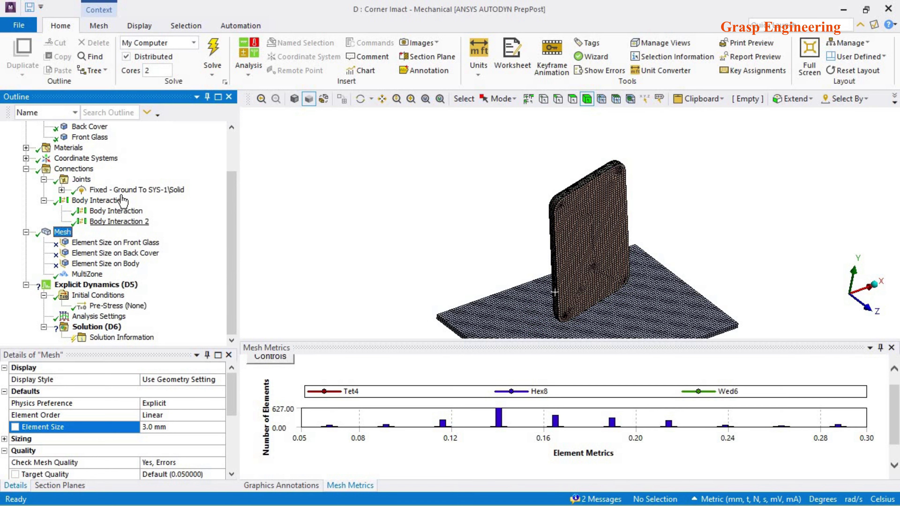
middle_click_drag(584, 205, 524, 199)
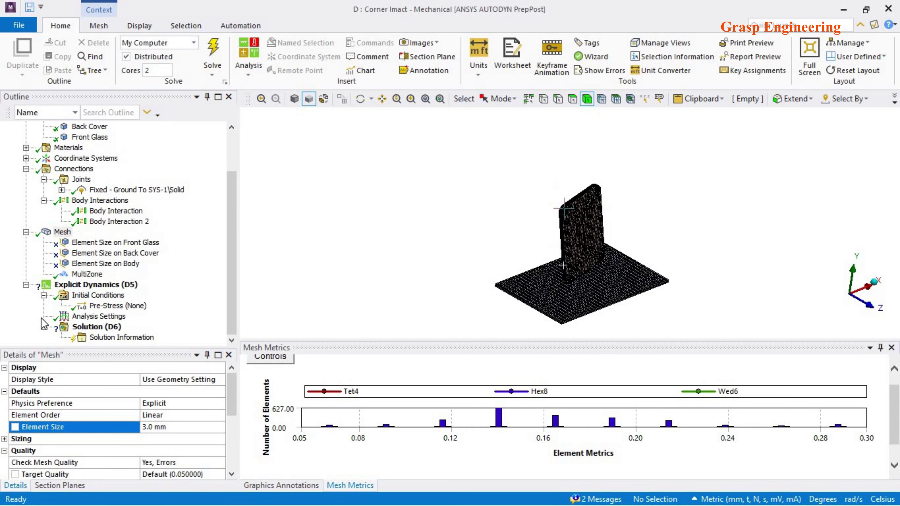
left_click(97, 296)
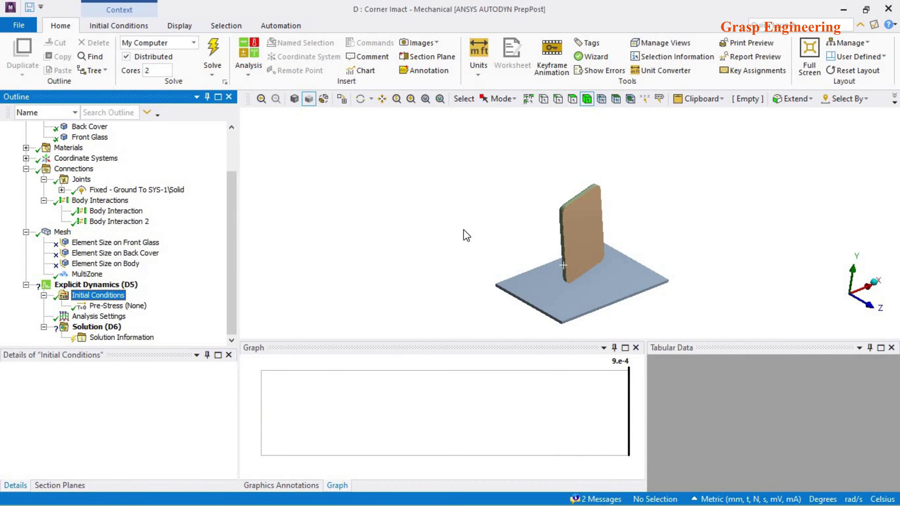
scroll(465, 233, "up", 3)
left_click_drag(479, 352, 475, 406)
scroll(480, 241, "down", 3)
middle_click_drag(539, 251, 336, 303, "ctrl")
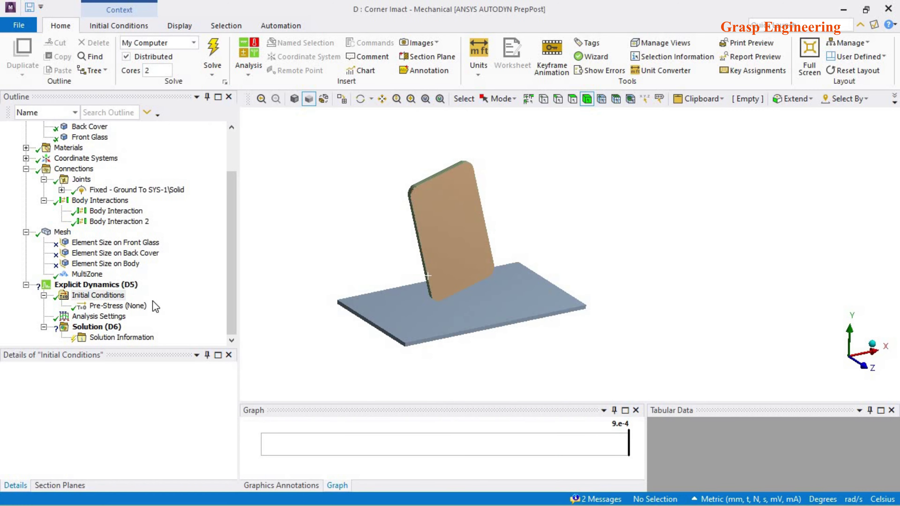
right_click(111, 298)
mouse_move(139, 310)
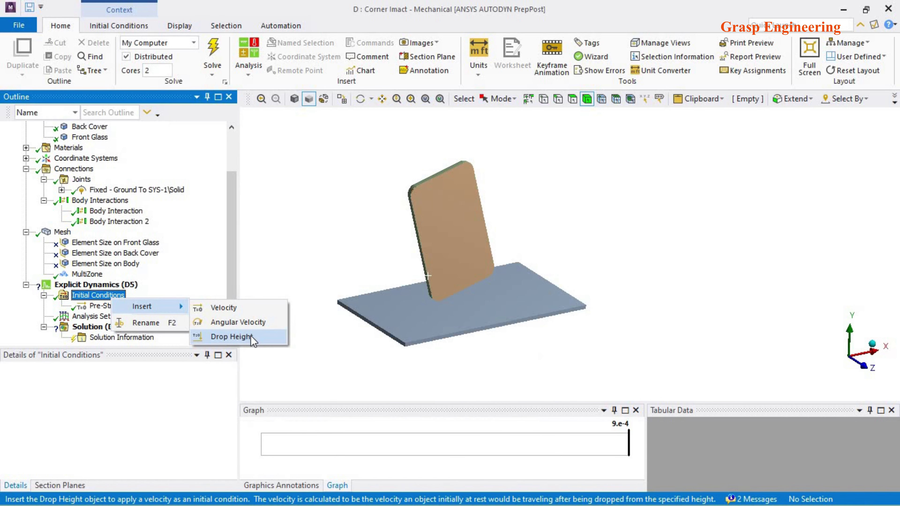
left_click(235, 336)
- Add a Velocity initial condition to the Explicit Dynamics analysis
left_click(106, 296)
right_click(120, 296)
mouse_move(156, 304)
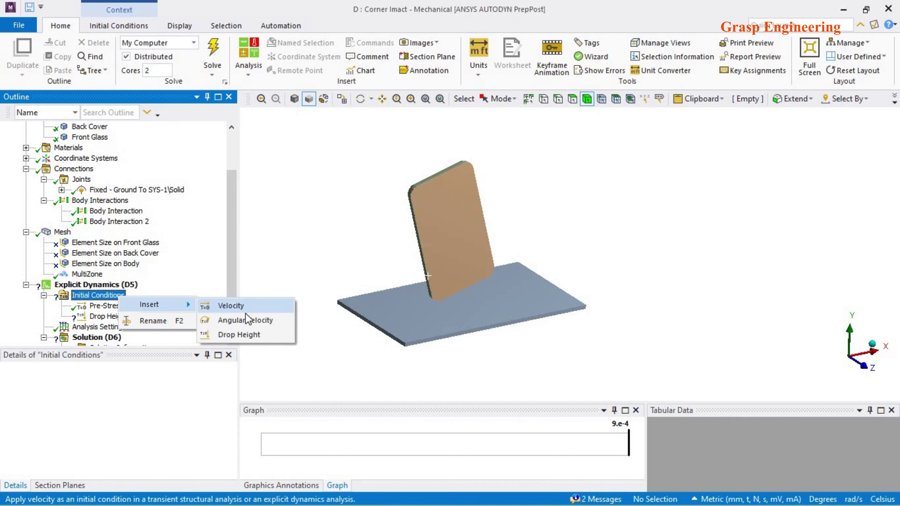
left_click(231, 305)
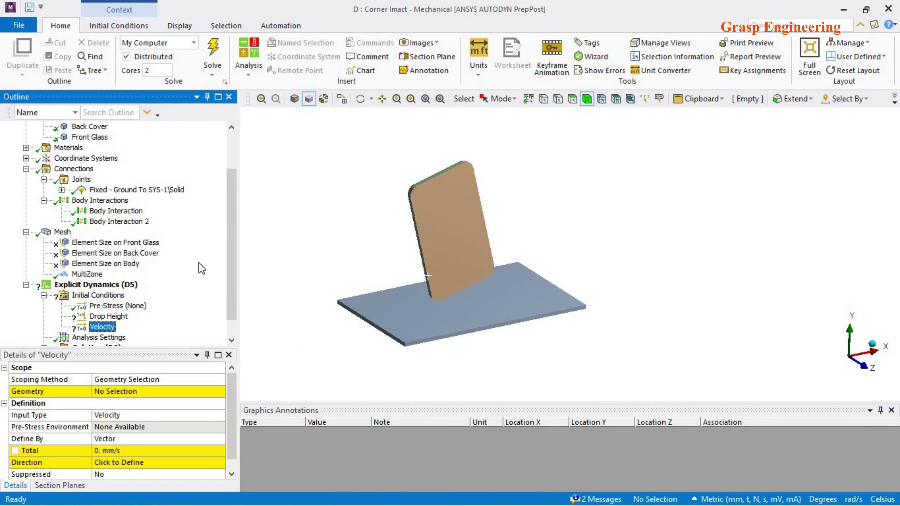
- Scope the Drop Height condition to the three phone bodies, selecting them together in a front view without the platform
right_click(108, 311)
right_click(110, 296)
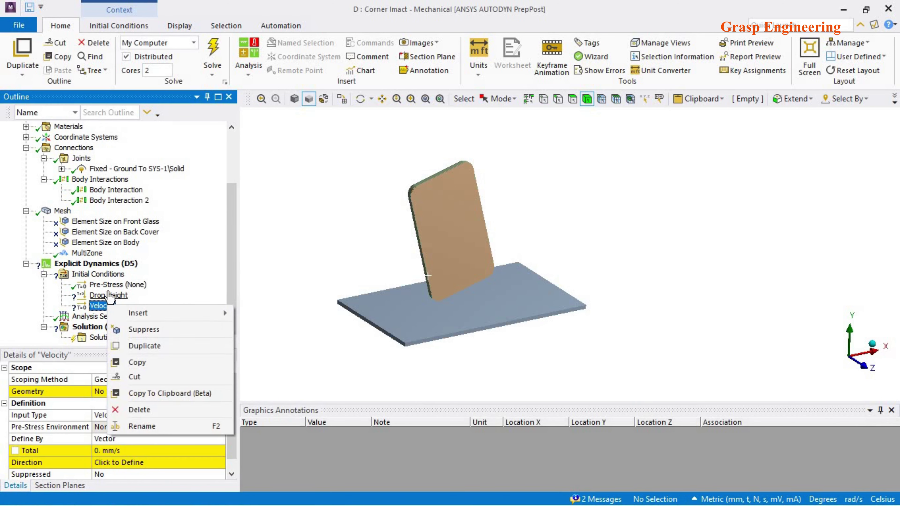
key("Escape")
left_click_drag(171, 341, 195, 261)
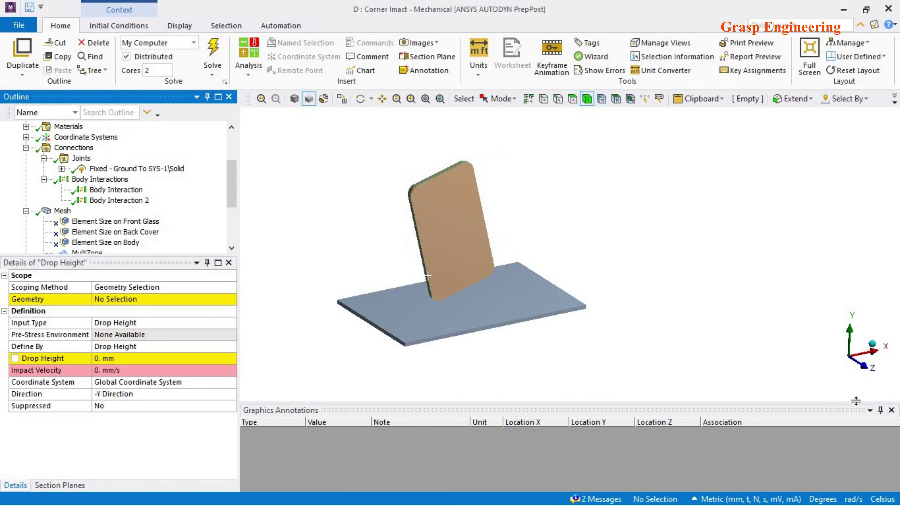
left_click(864, 371)
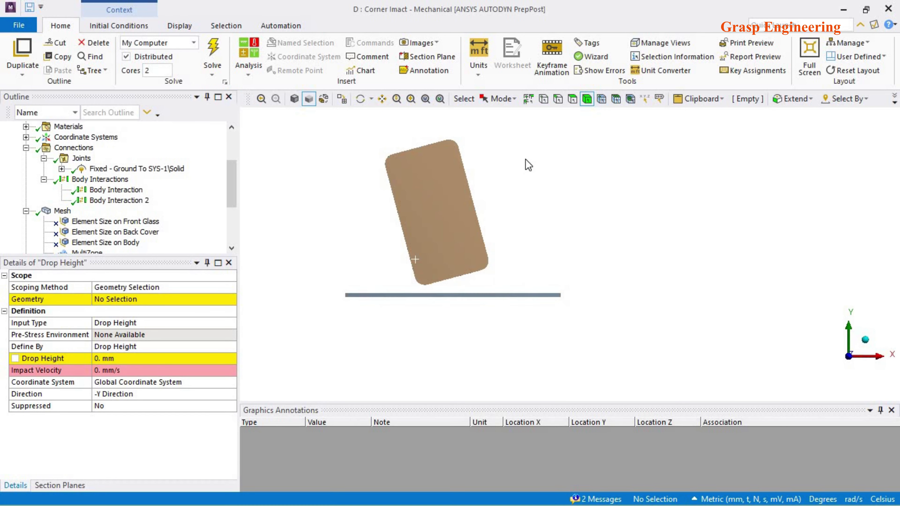
left_click(501, 99)
left_click(512, 129)
left_click_drag(506, 287, 351, 131)
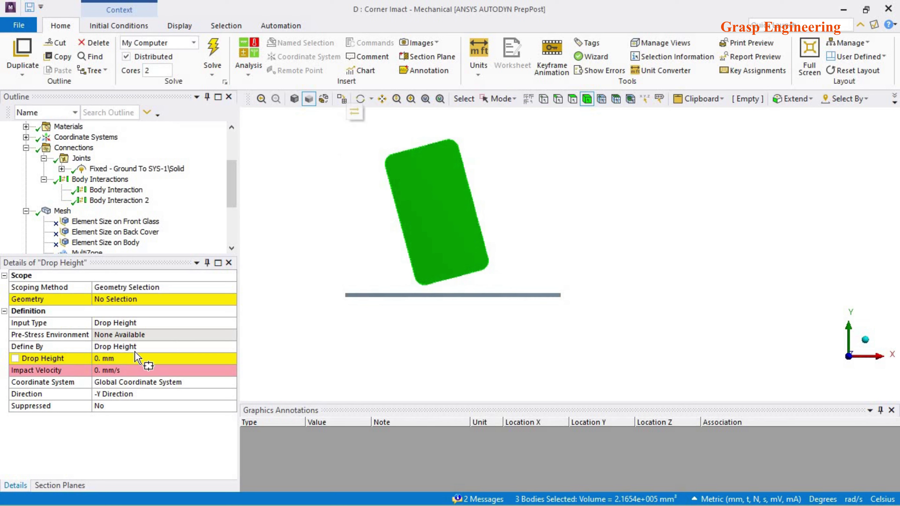
left_click(118, 299)
left_click(119, 300)
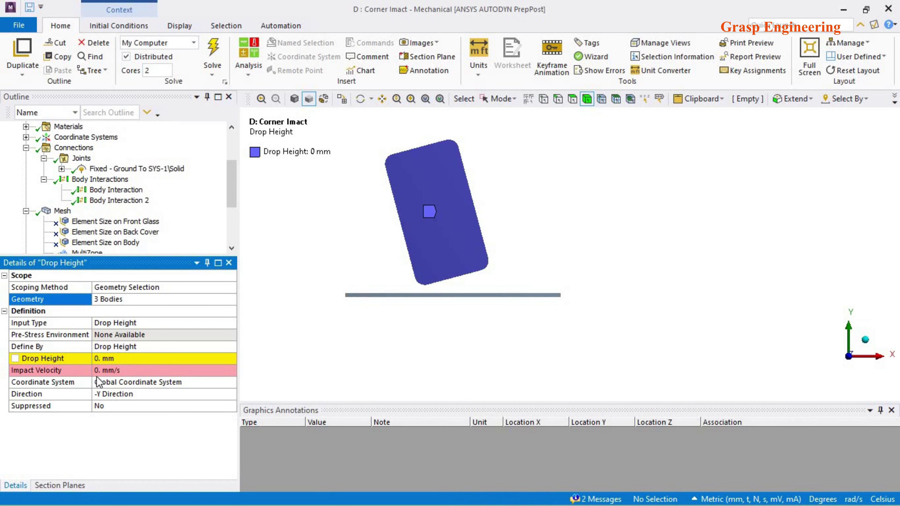
- Set the drop height to 1500 mm and check the condition's coordinate system and direction
left_click(107, 358)
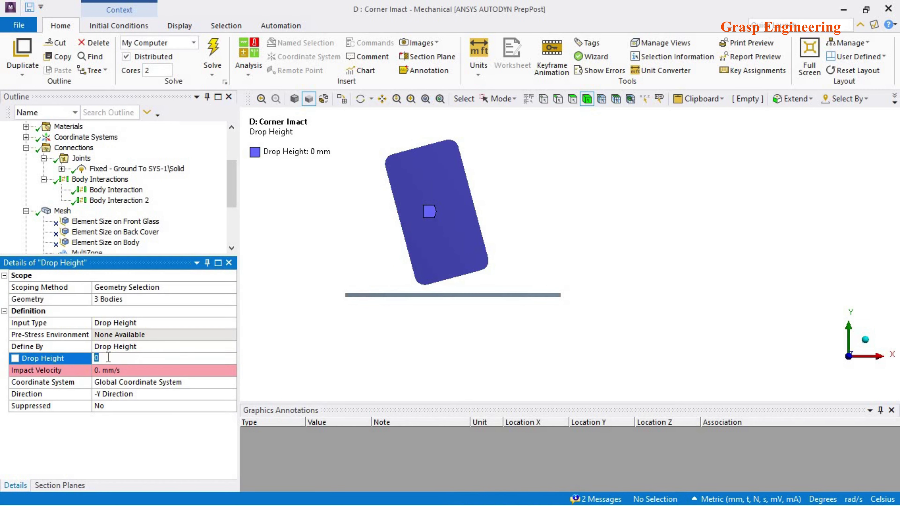
type("1500")
key("Return")
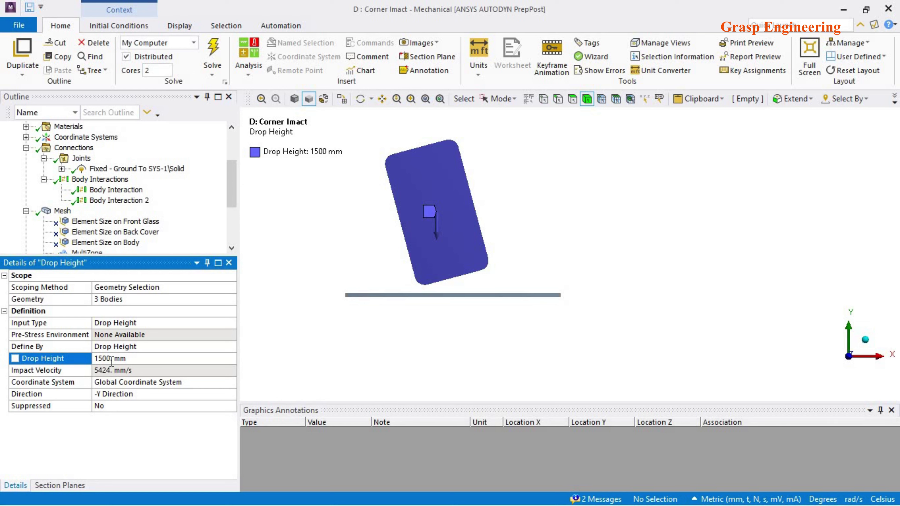
middle_click_drag(407, 277, 457, 304)
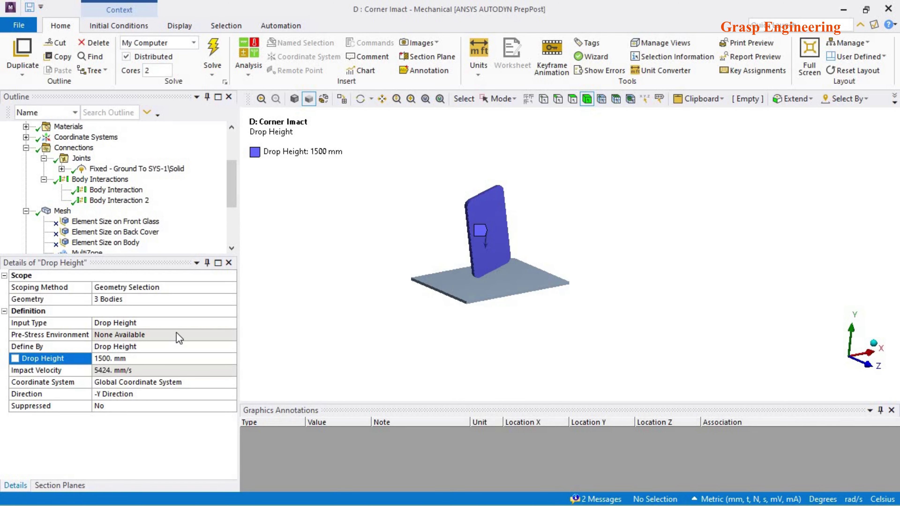
middle_click_drag(596, 304, 519, 302)
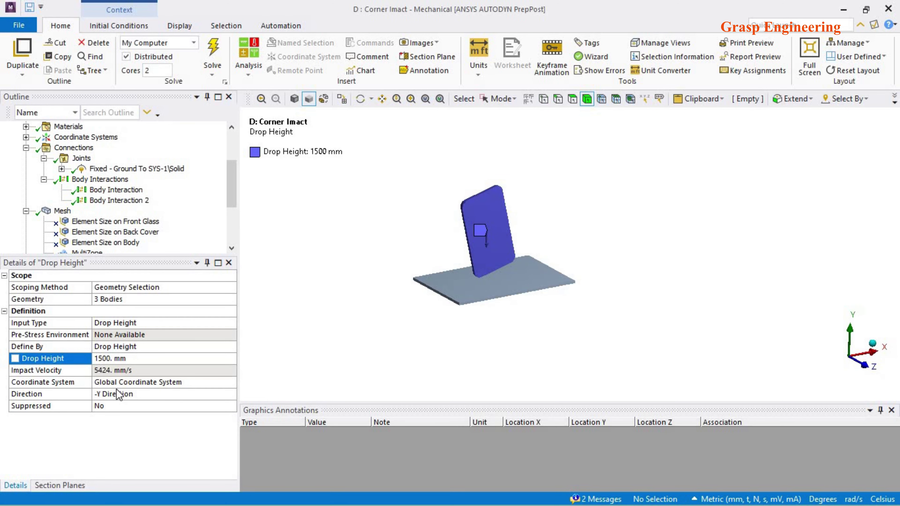
left_click(222, 382)
left_click(231, 382)
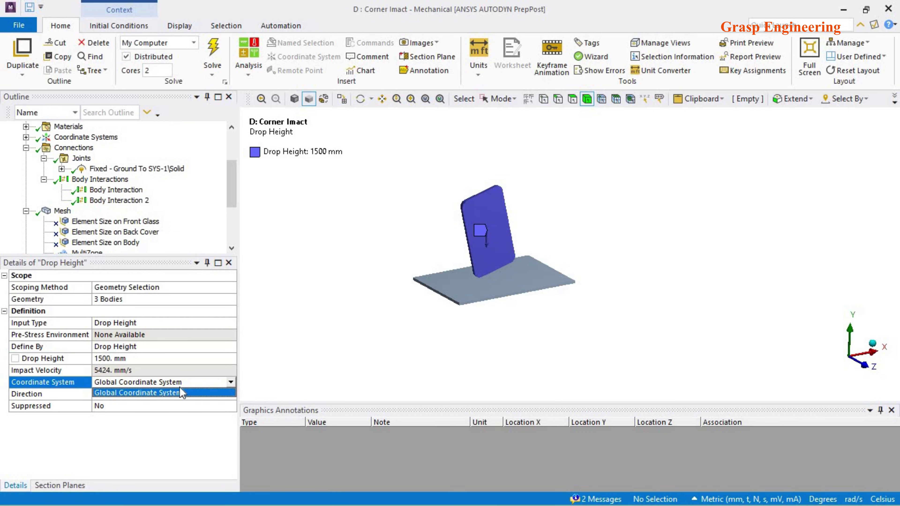
left_click(122, 395)
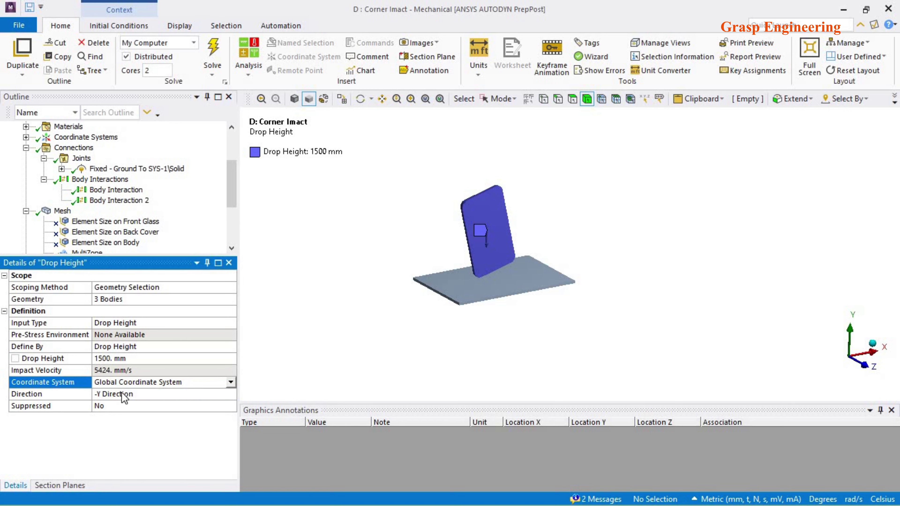
- Switch the unit system to Metric (m, kg, N, s, V, A) and check the calculated impact velocity
left_click(478, 53)
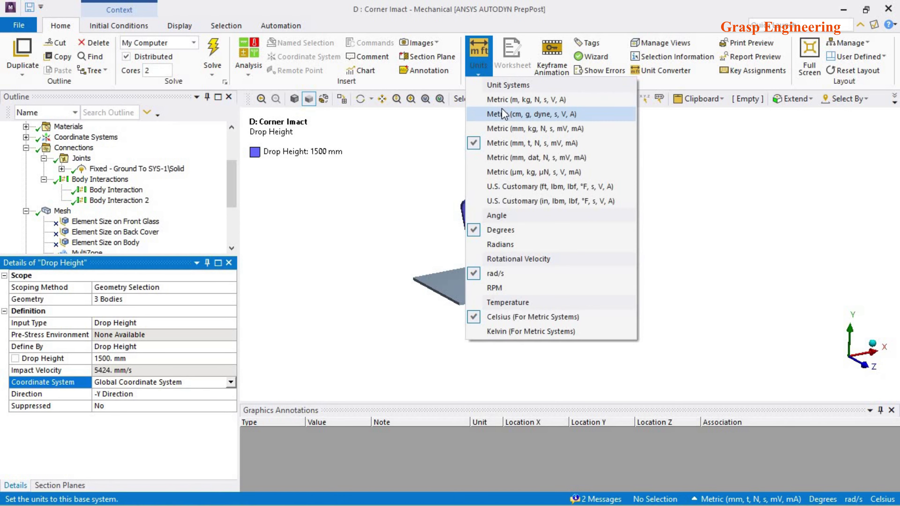
left_click(503, 99)
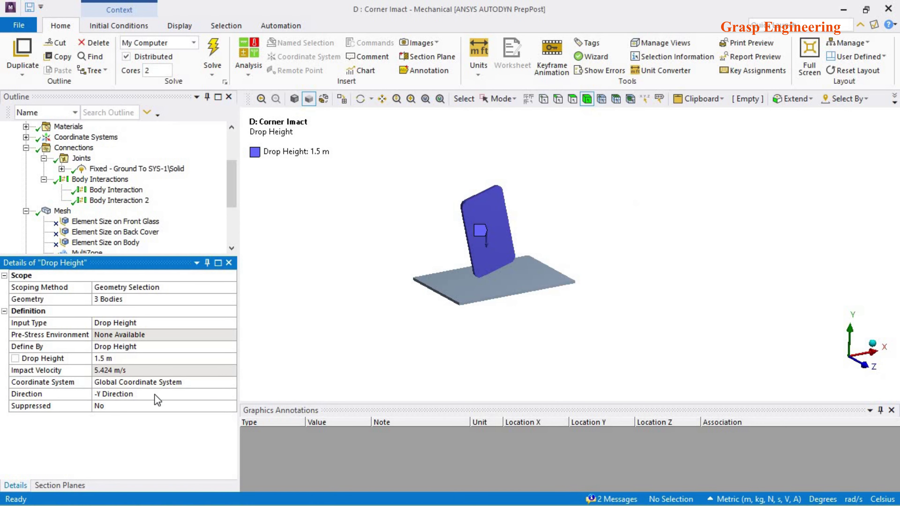
left_click(112, 369)
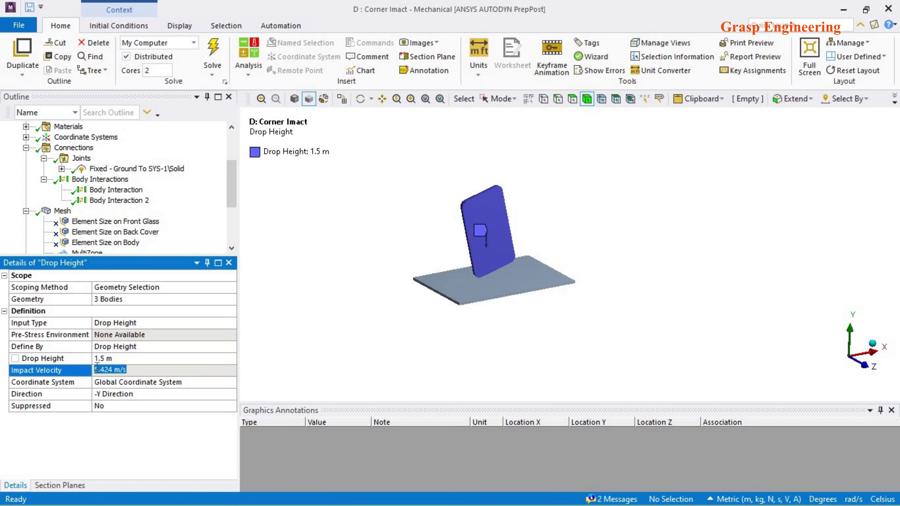
left_click(864, 366)
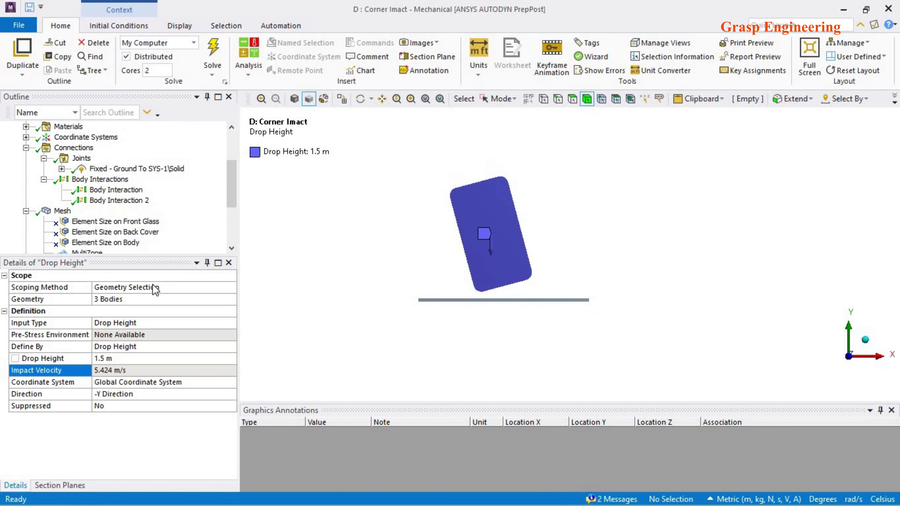
- Compare the settings of the Velocity and Drop Height conditions and check the drop direction on the model
left_click_drag(229, 204, 232, 233)
left_click(101, 221)
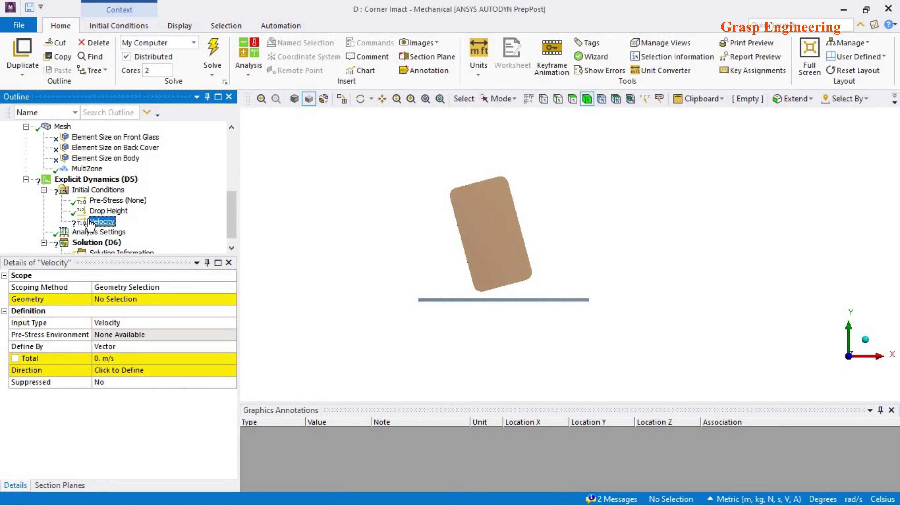
left_click(106, 211)
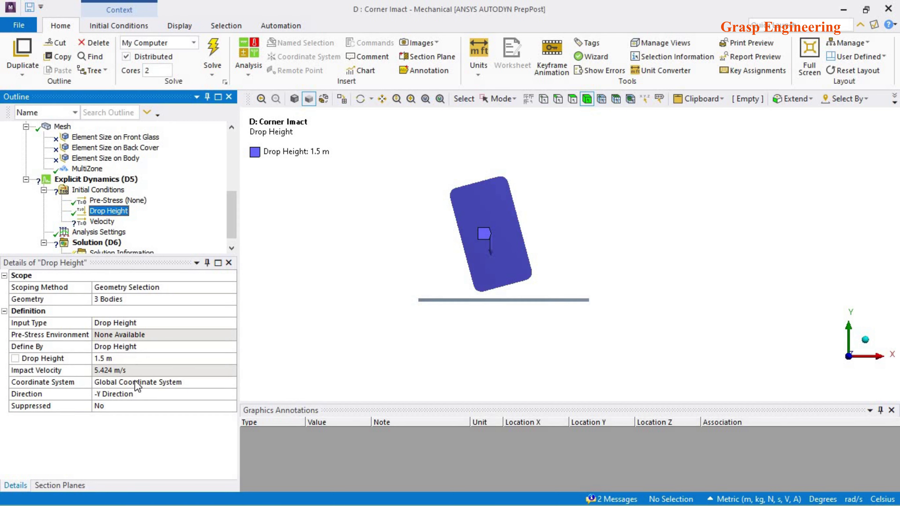
middle_click_drag(462, 246, 525, 207)
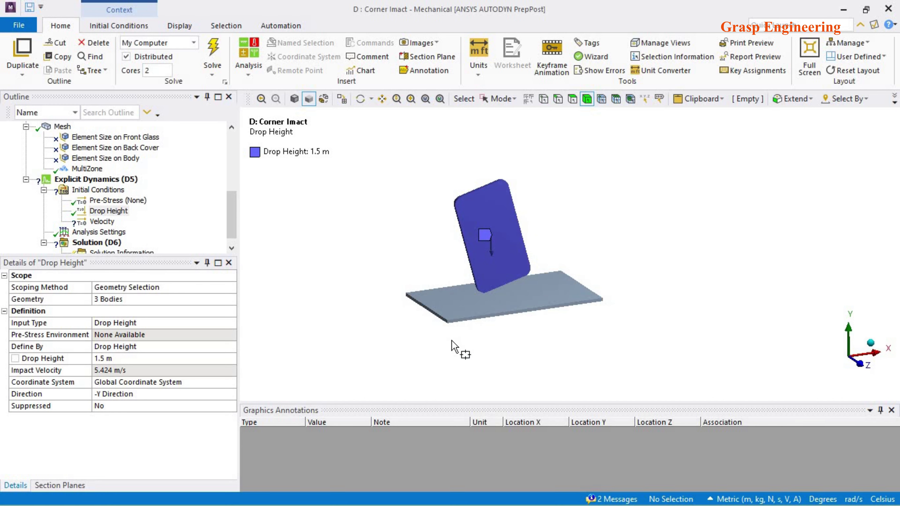
left_click(859, 364)
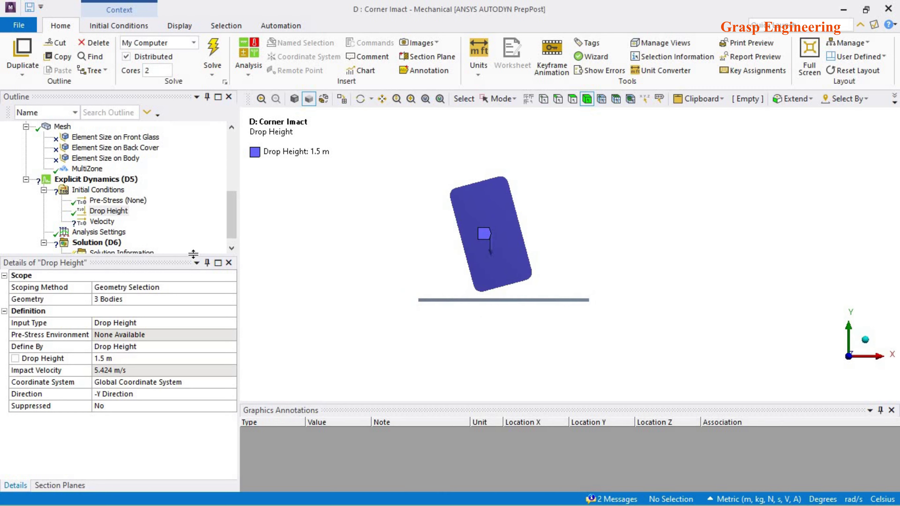
- Scope the Velocity condition to the three phone bodies, leaving out the platform
left_click_drag(191, 285, 193, 317)
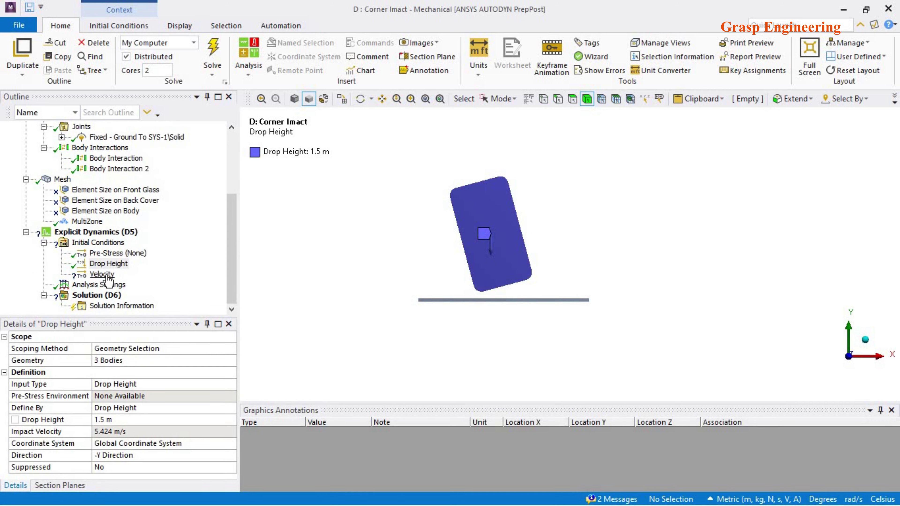
left_click(106, 275)
left_click_drag(546, 300, 389, 149)
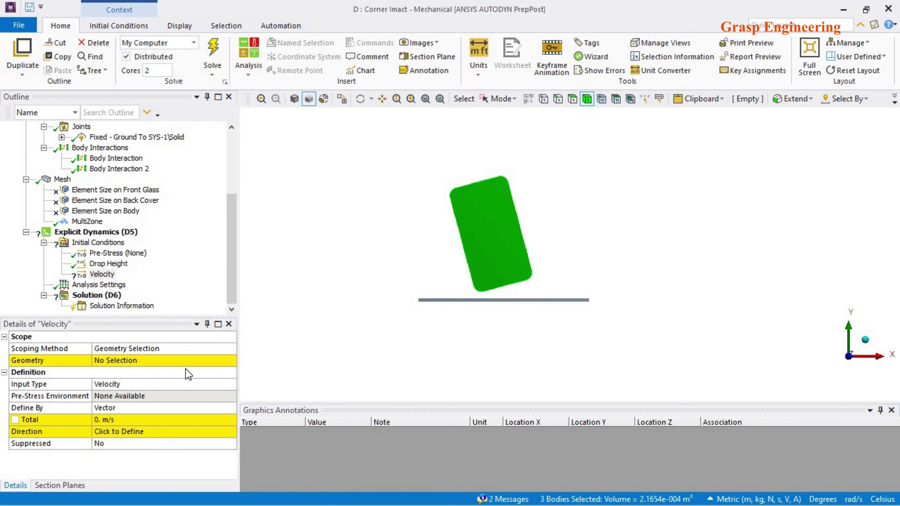
left_click(114, 361)
left_click(115, 361)
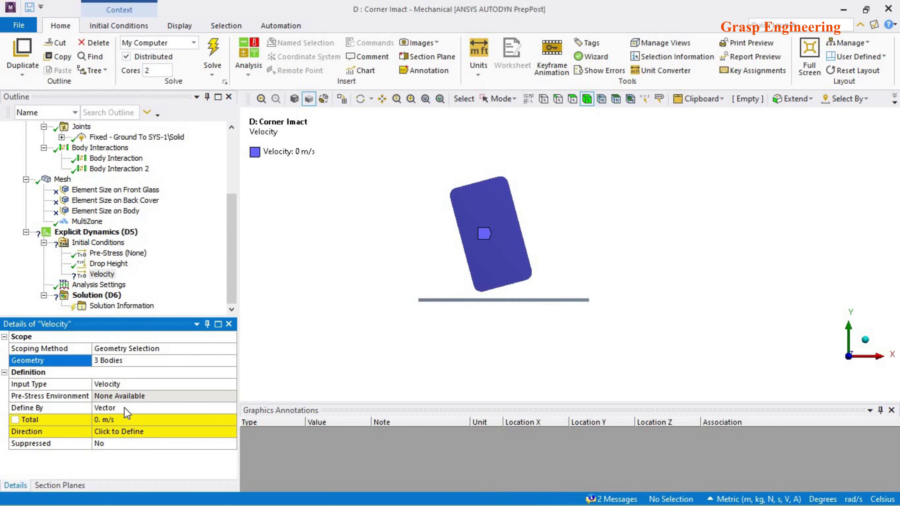
- Define the Velocity condition by components and set its Y component to -22 m/s
left_click(125, 408)
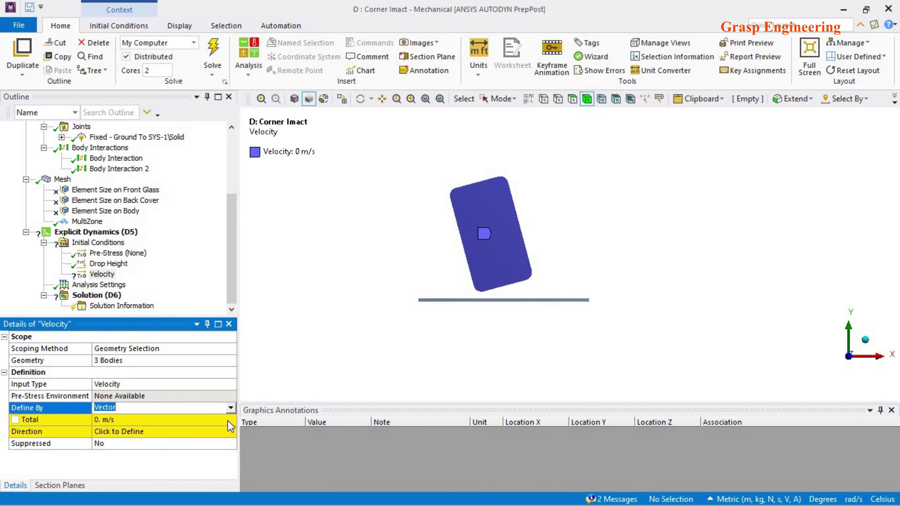
left_click(231, 407)
left_click(150, 425)
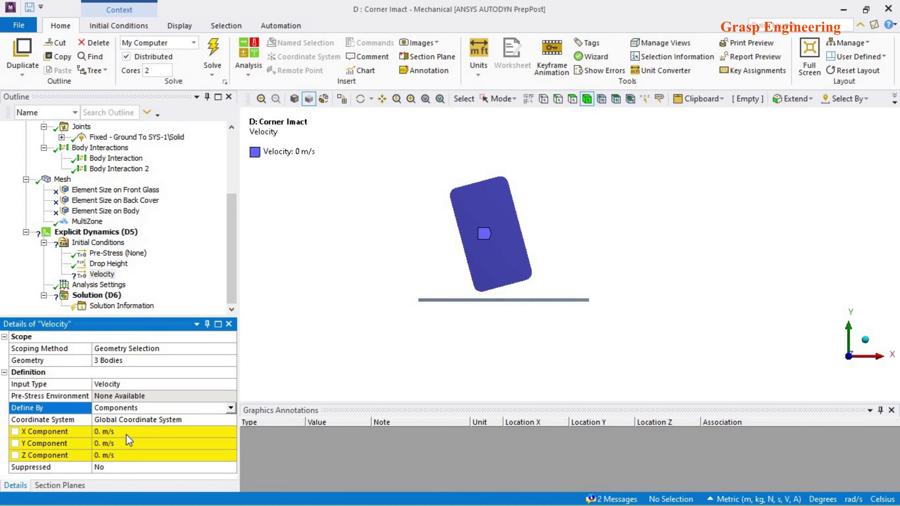
left_click(108, 445)
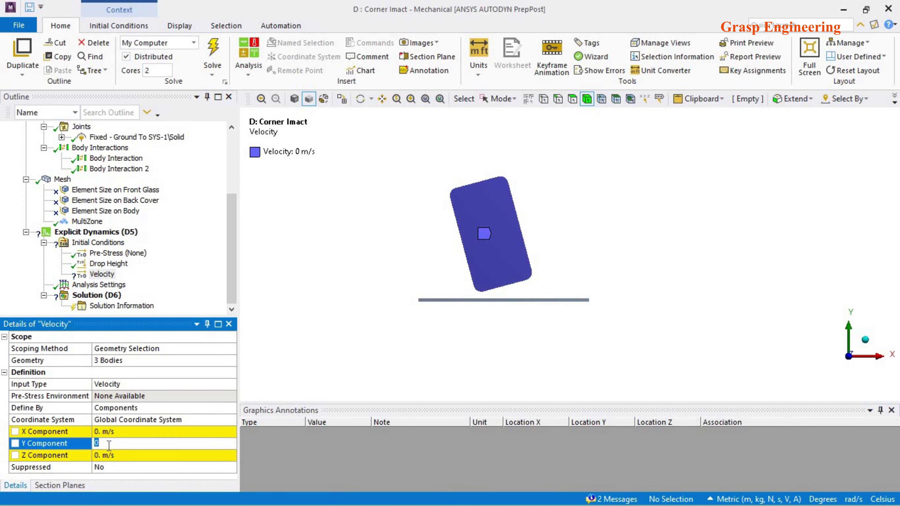
key("Return")
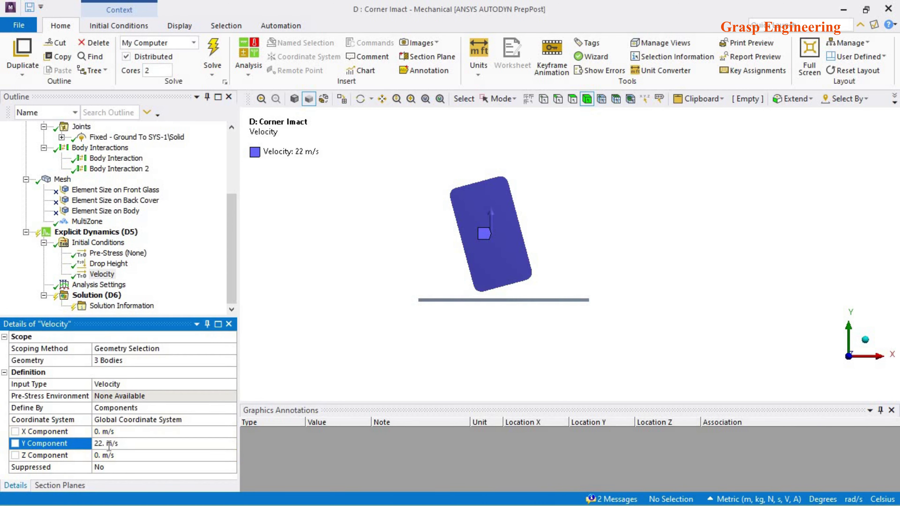
left_click(120, 447)
middle_click_drag(538, 311, 562, 346)
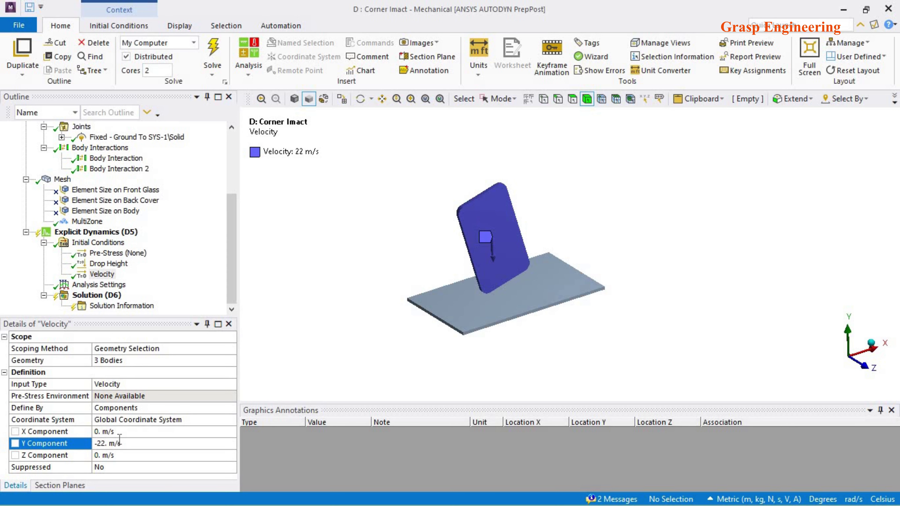
- Check the impact velocity of the Drop Height initial condition and suppress that condition
left_click(119, 265)
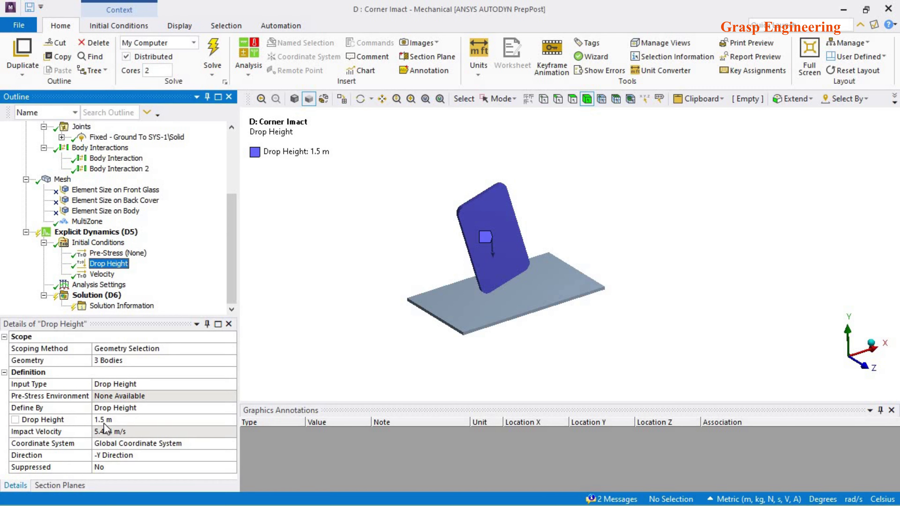
left_click(114, 431)
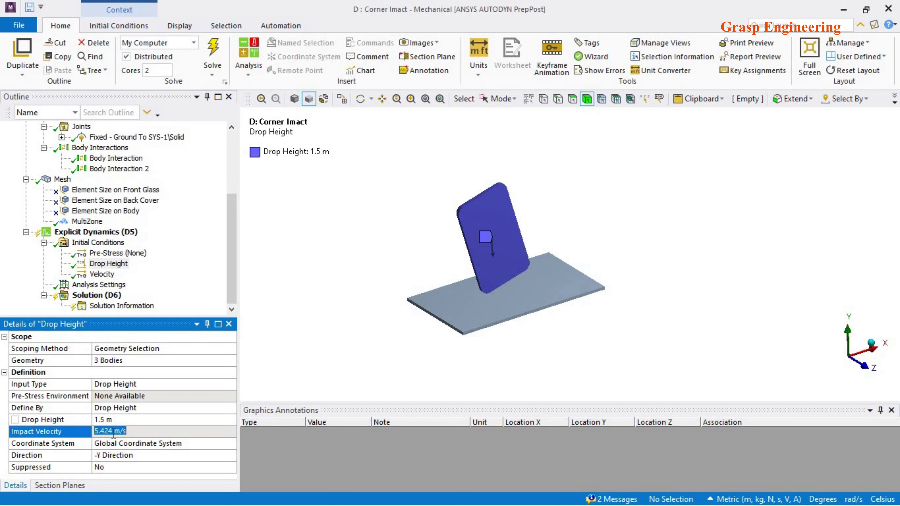
left_click_drag(113, 431, 87, 428)
right_click(108, 263)
left_click(141, 287)
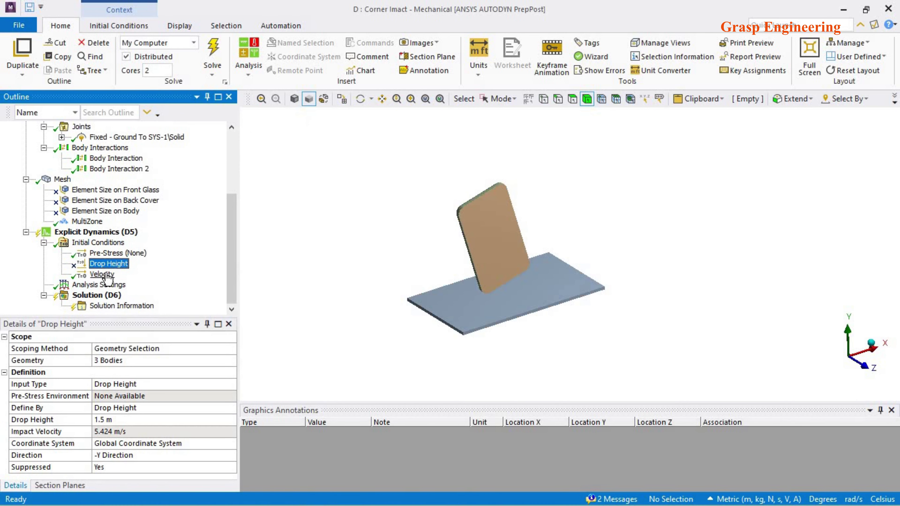
- Examine the Y component of the Velocity initial condition and its direction on the phone model
left_click(104, 274)
left_click(111, 445)
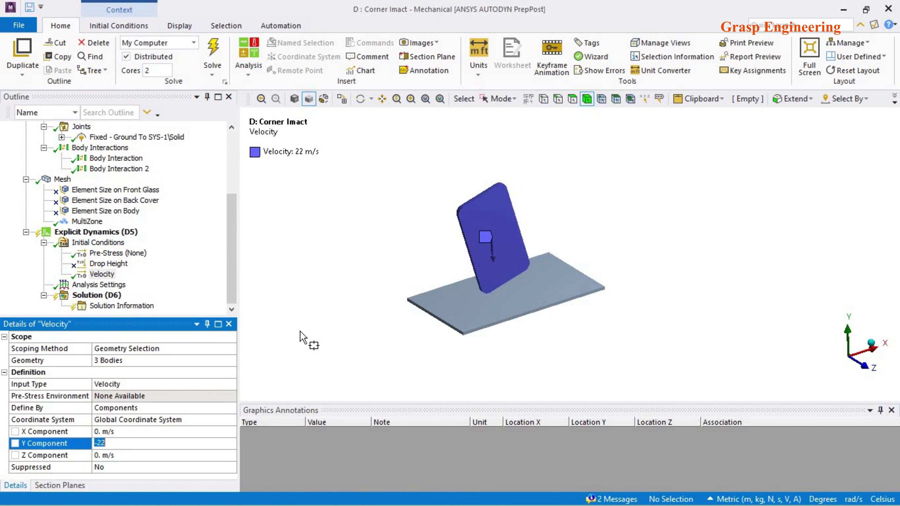
scroll(533, 271, "down", 2)
middle_click_drag(517, 294, 470, 277)
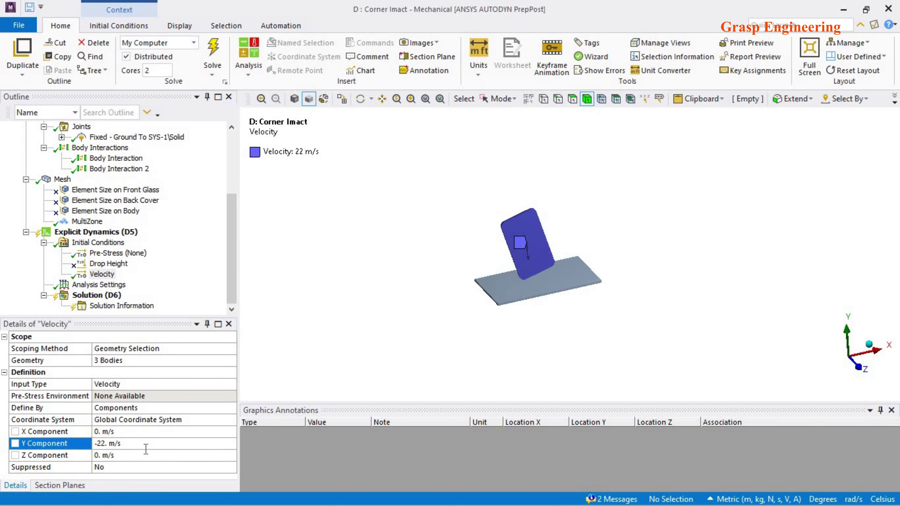
left_click(166, 443)
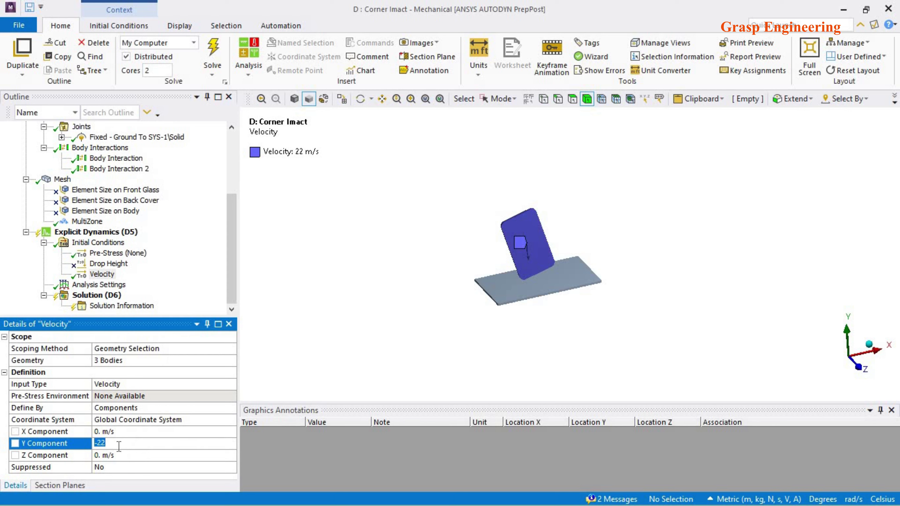
- Collapse the Connections branch of the outline and insert a Total Deformation result under Solution (D6)
left_click(101, 295)
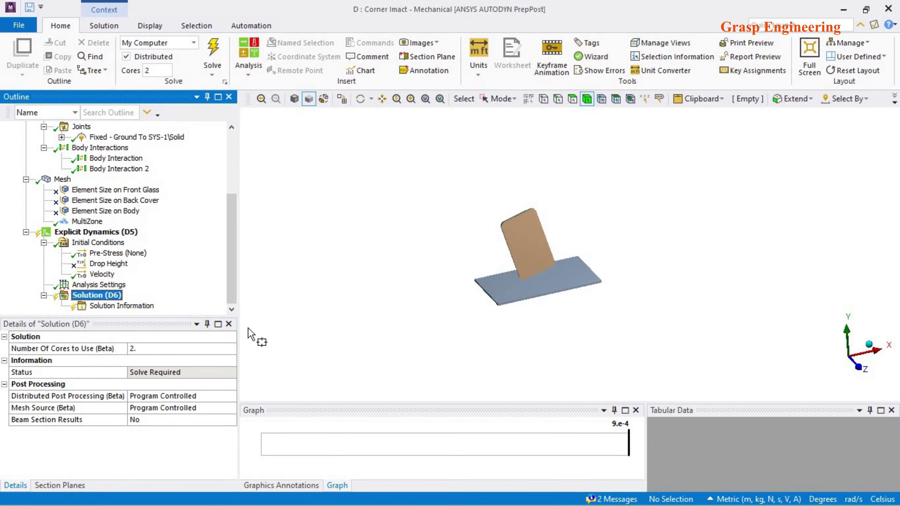
scroll(185, 253, "up", 4)
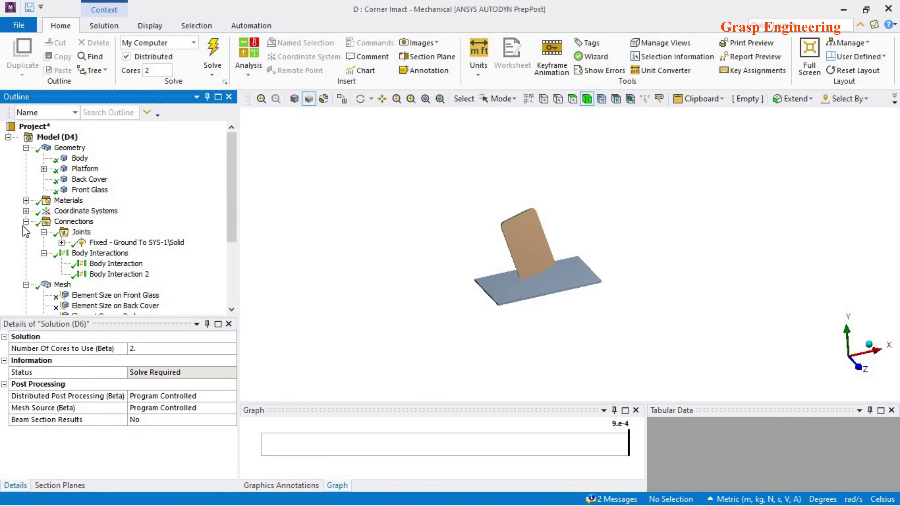
left_click(26, 221)
scroll(25, 227, "down", 2)
middle_click_drag(469, 301, 477, 307)
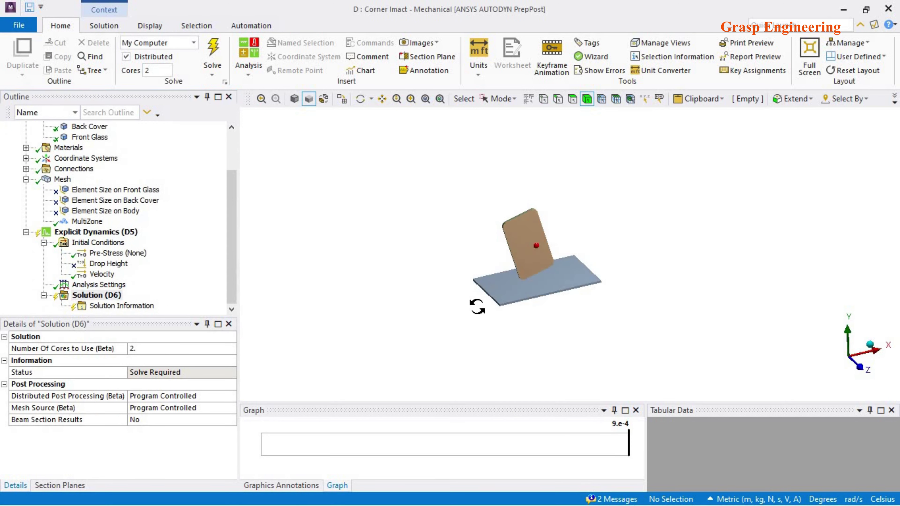
left_click(107, 297)
right_click(106, 297)
mouse_move(178, 307)
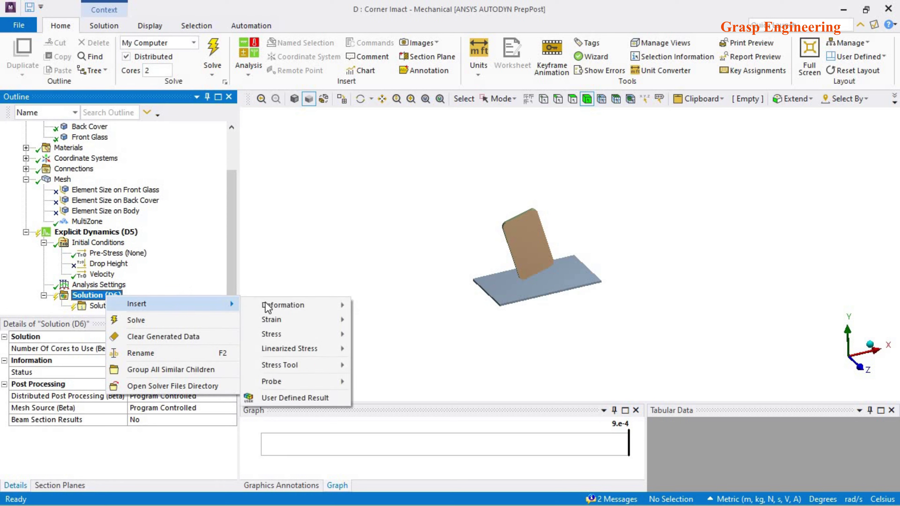
mouse_move(267, 307)
left_click(376, 307)
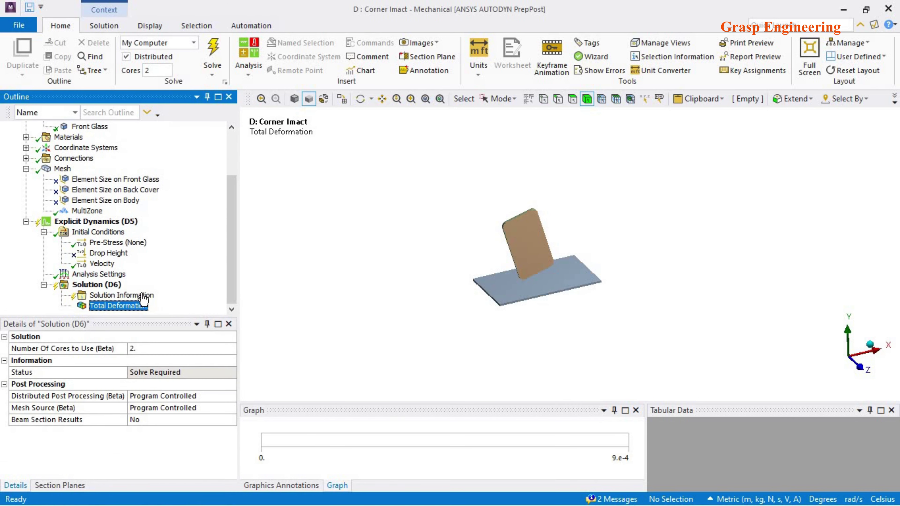
- Insert an Equivalent Plastic strain result and an Equivalent (von-Mises) strain result under Solution (D6)
right_click(111, 288)
mouse_move(177, 292)
mouse_move(297, 308)
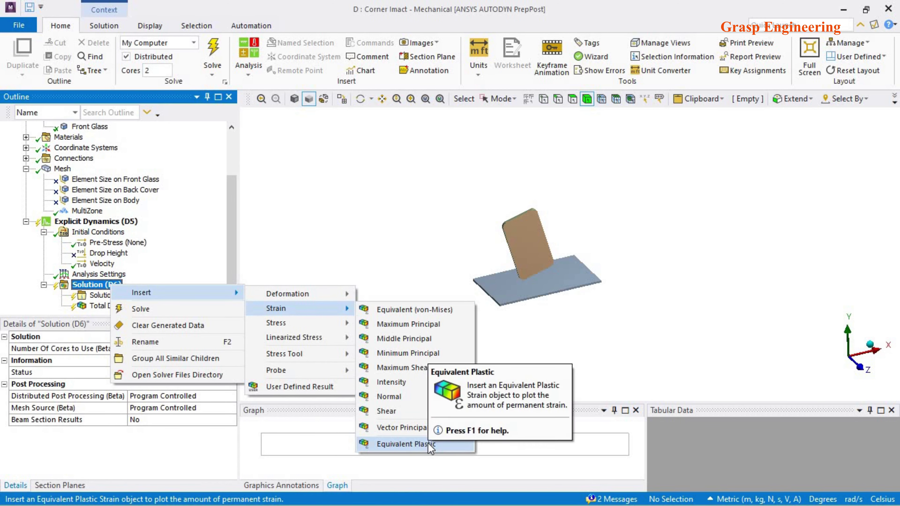
left_click(406, 444)
left_click(96, 274)
right_click(102, 275)
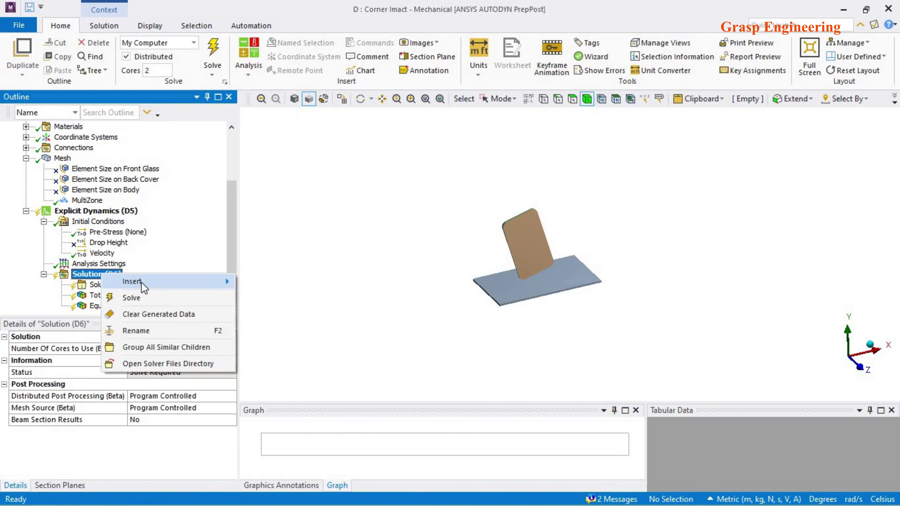
mouse_move(159, 281)
mouse_move(282, 311)
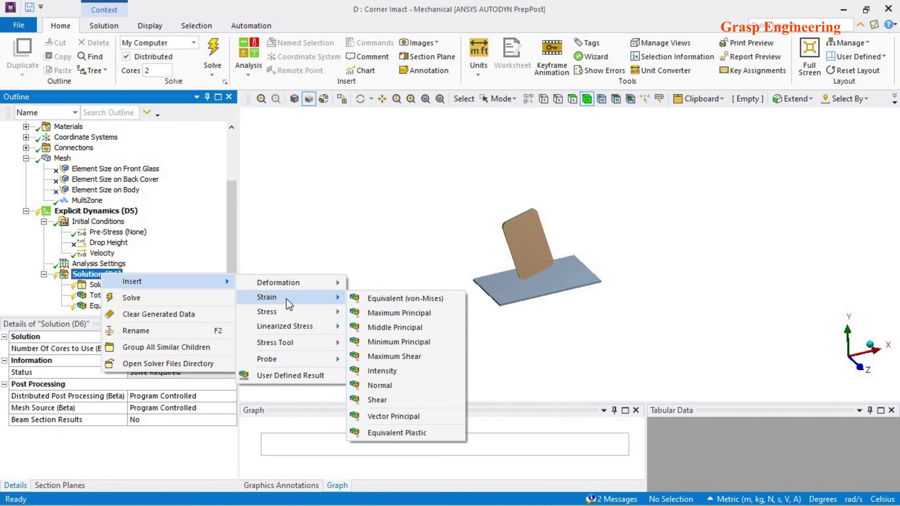
left_click(385, 299)
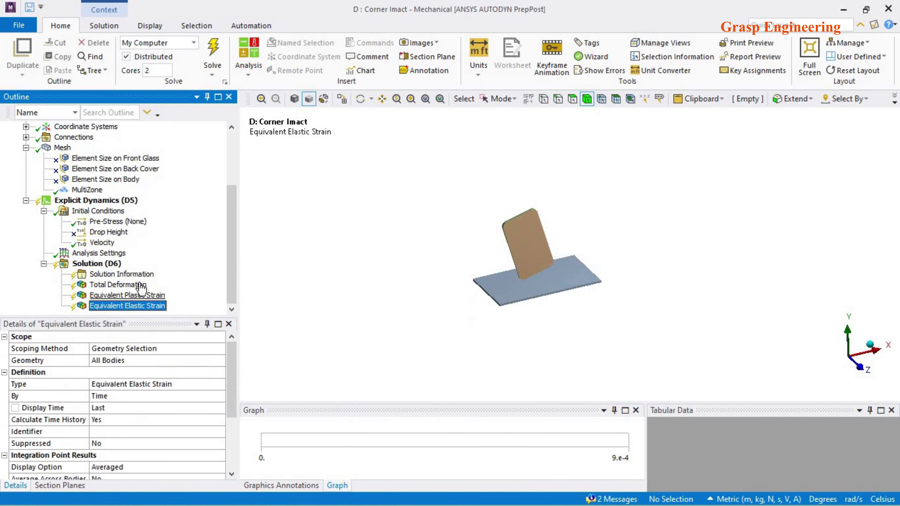
- Insert an Equivalent (von-Mises) stress result under Solution (D6)
right_click(110, 264)
mouse_move(213, 269)
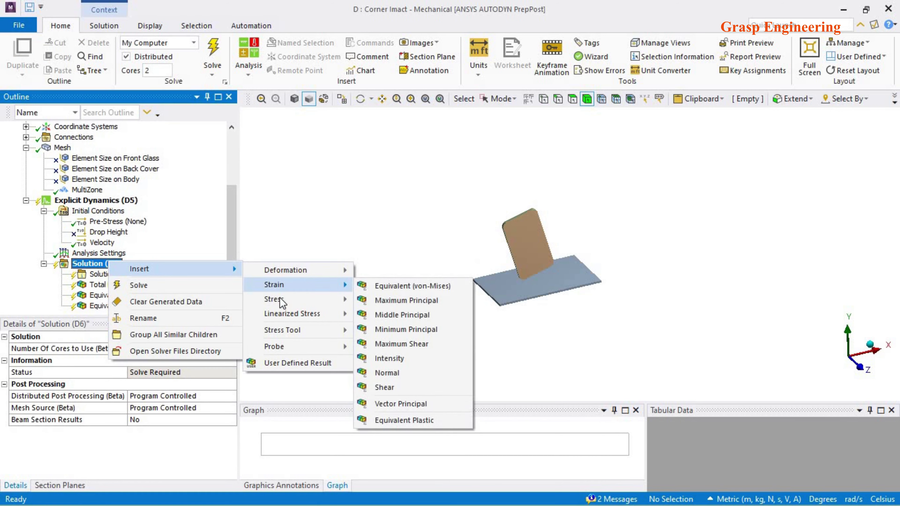
mouse_move(282, 301)
left_click(395, 305)
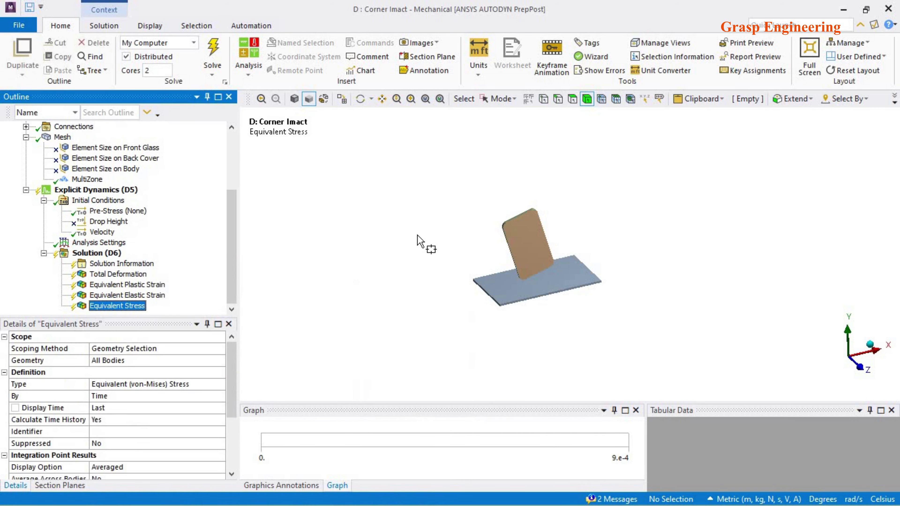
- Insert Maximum Principal and Minimum Principal stress results under Solution (D6)
right_click(114, 252)
mouse_move(161, 262)
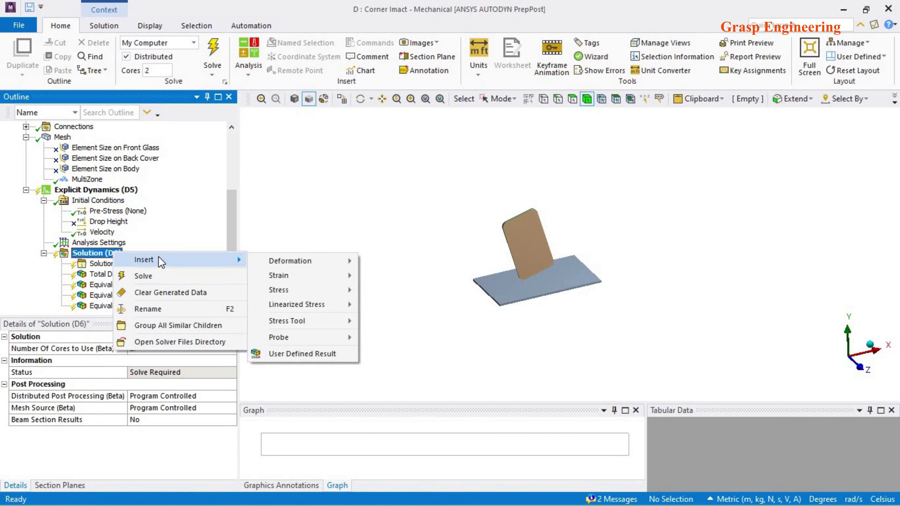
mouse_move(280, 289)
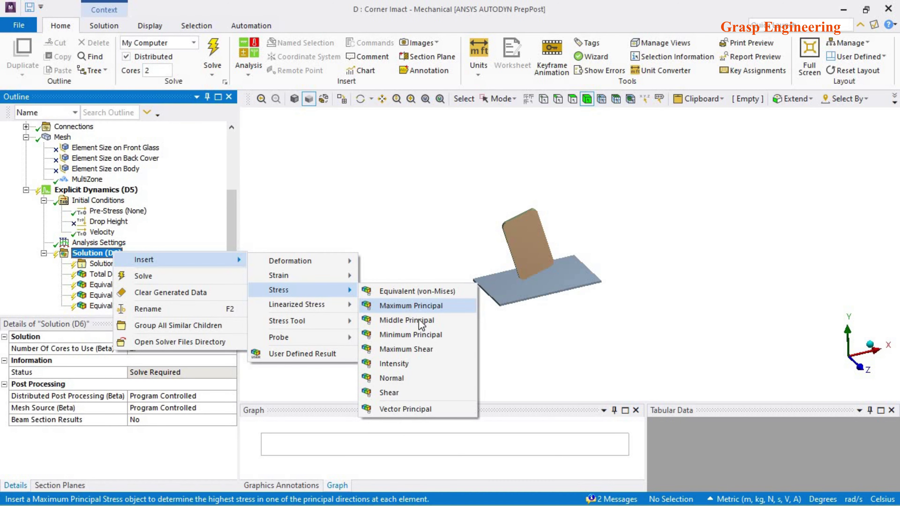
left_click(411, 306)
left_click(107, 242)
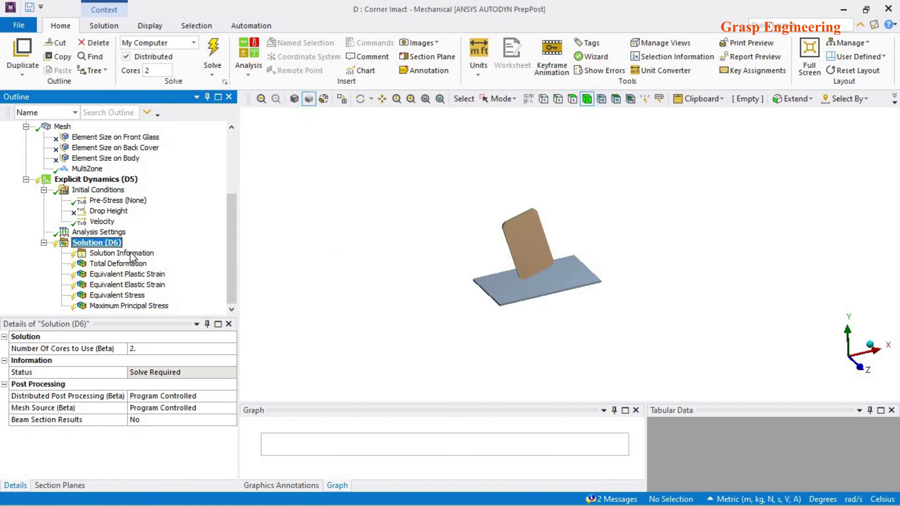
right_click(102, 243)
mouse_move(159, 251)
mouse_move(297, 283)
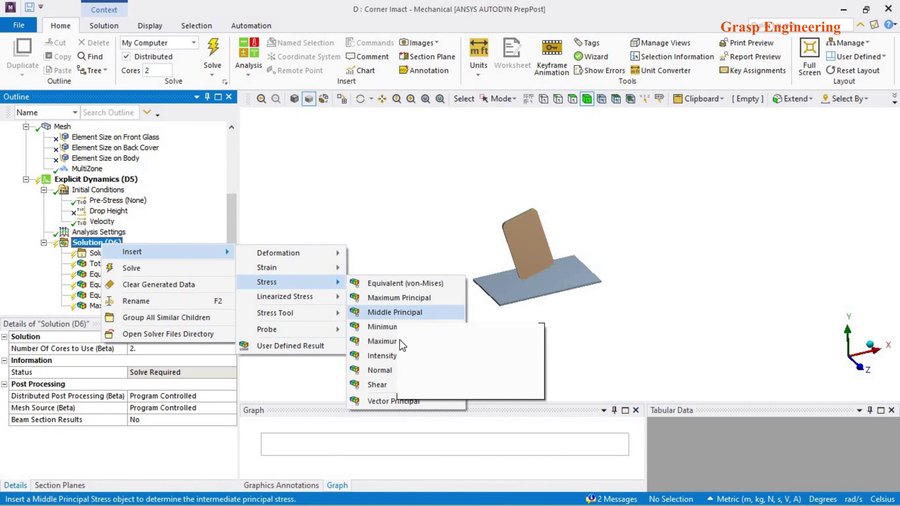
left_click(400, 327)
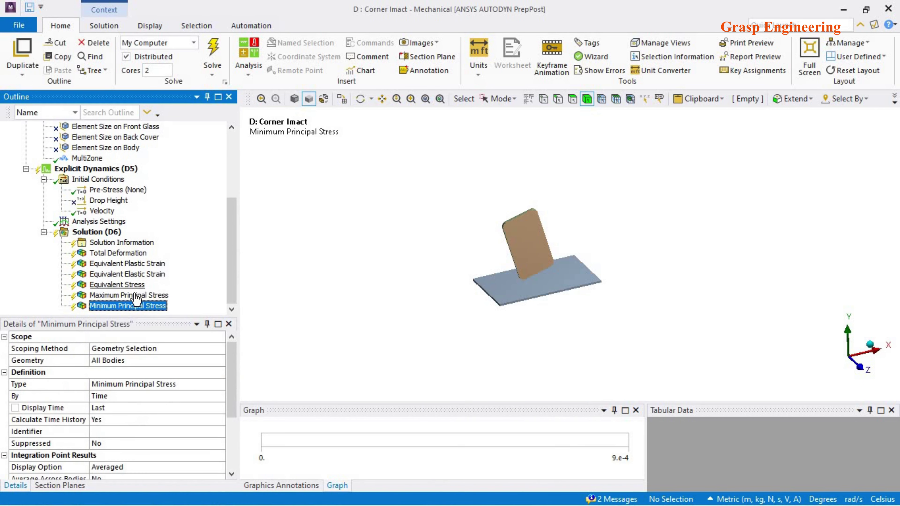
- Inspect the Minimum Principal Stress details and enlarge the outline area to fit the whole analysis tree down to the results
scroll(529, 239, "up", 3)
middle_click_drag(522, 277, 518, 241)
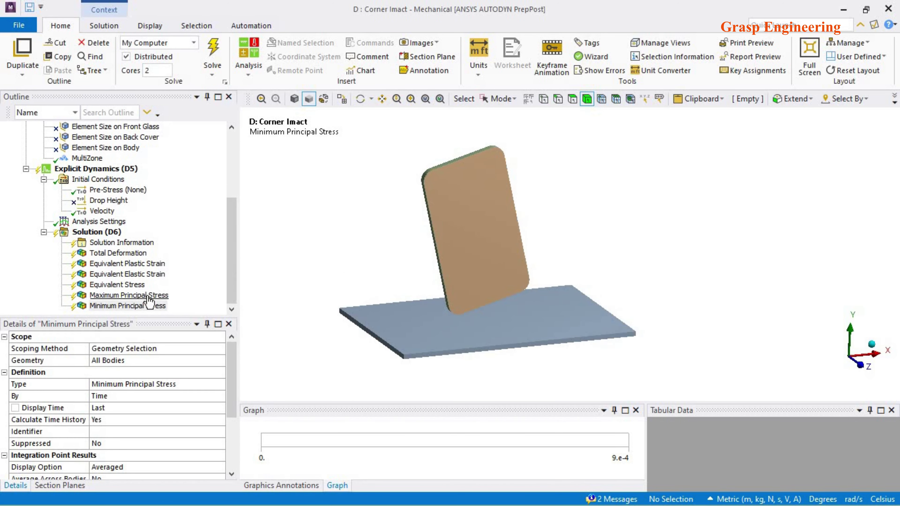
left_click(148, 306)
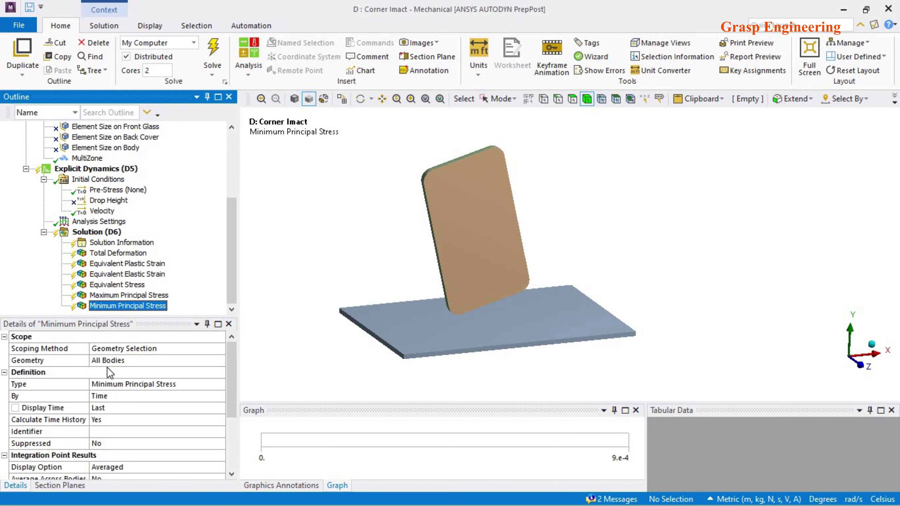
scroll(107, 367, "down", 3)
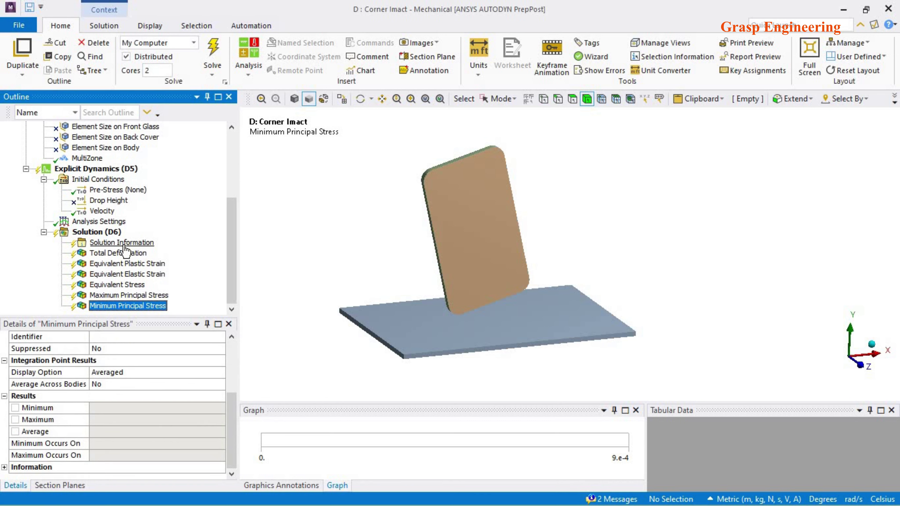
scroll(199, 254, "up", 4)
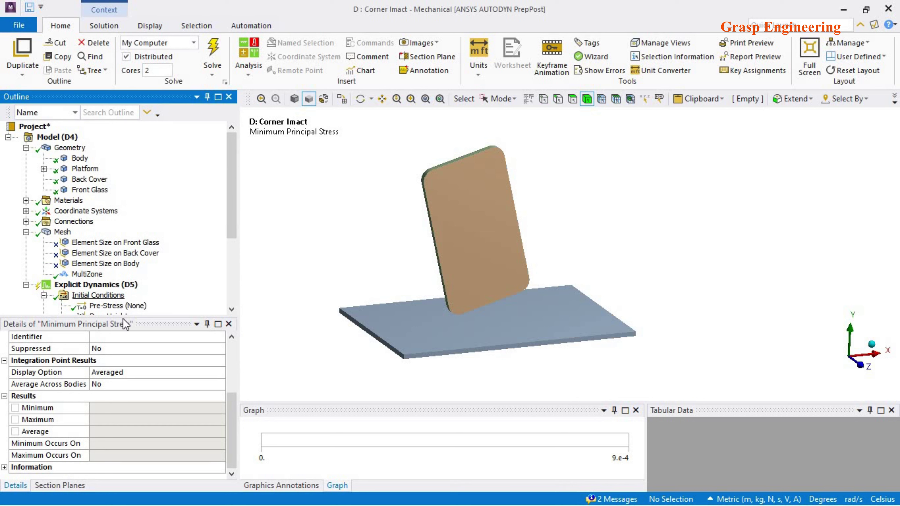
left_click_drag(125, 316, 125, 428)
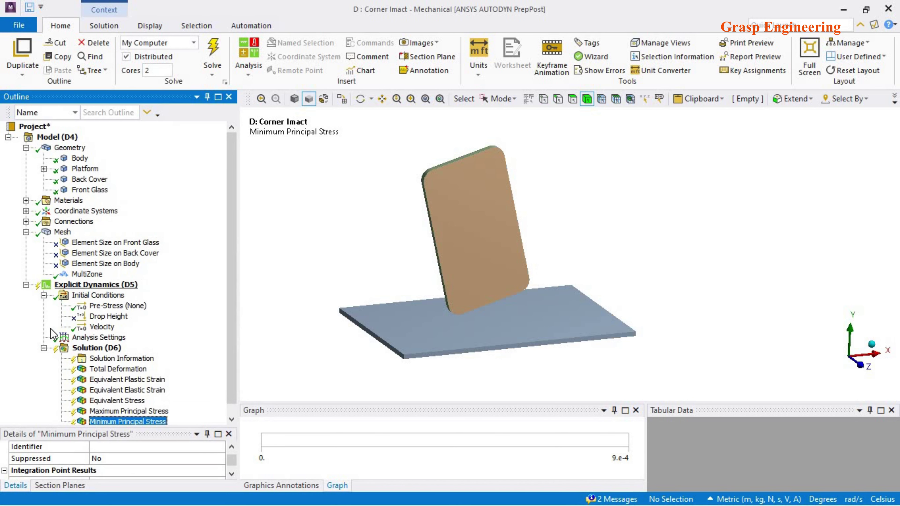
scroll(106, 355, "down", 1)
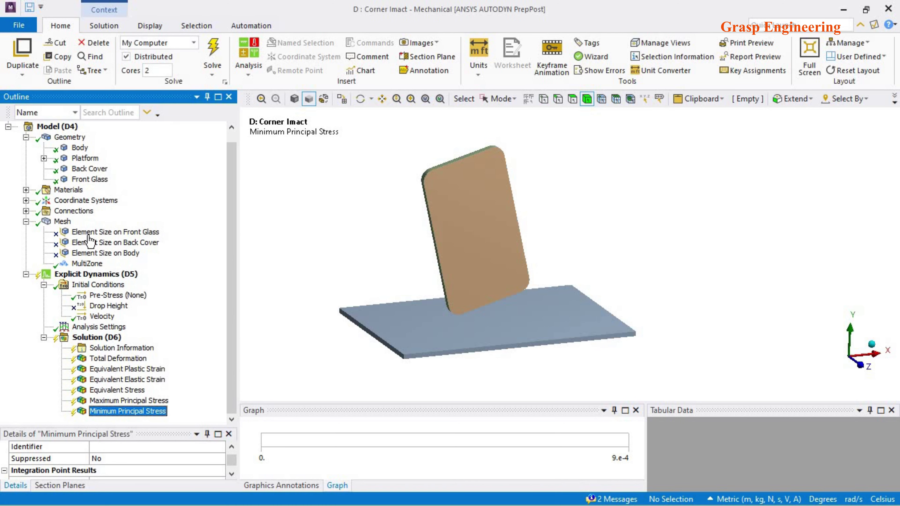
- Review the Velocity initial condition and the commands available for Solution (D6) without solving
left_click(110, 315)
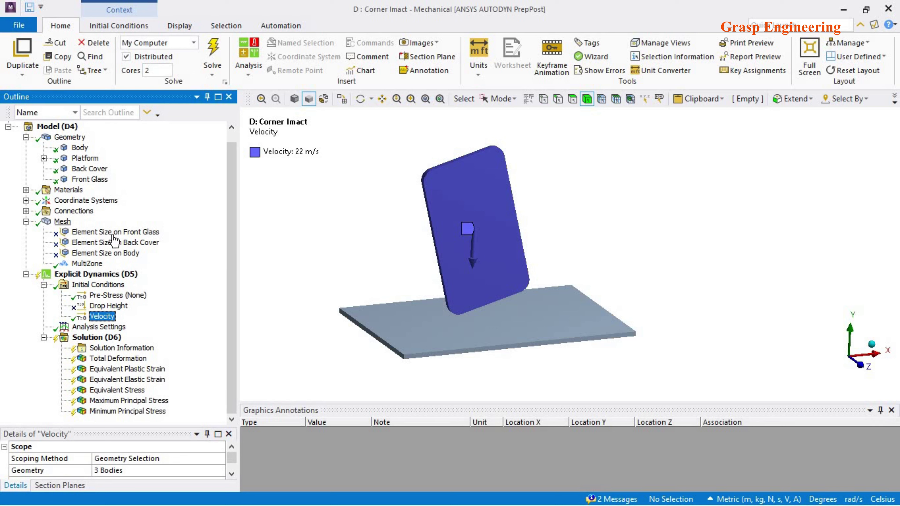
left_click(278, 252)
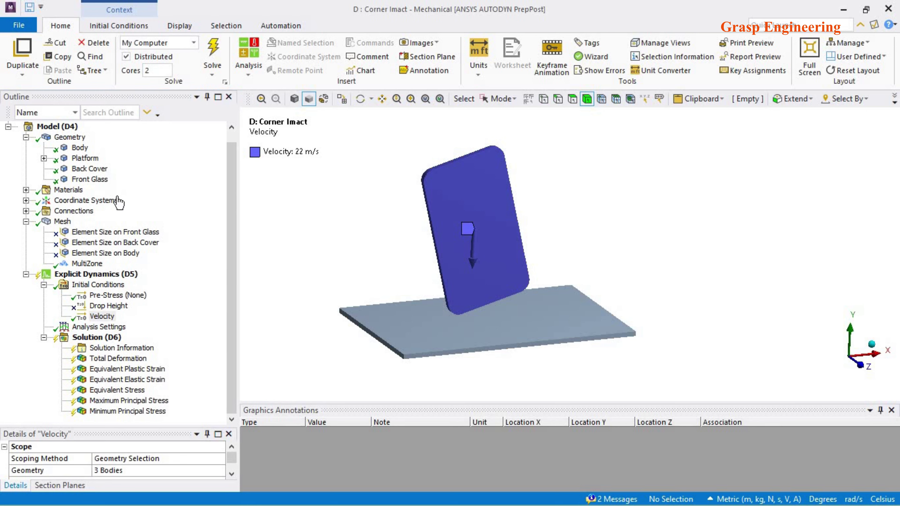
right_click(114, 338)
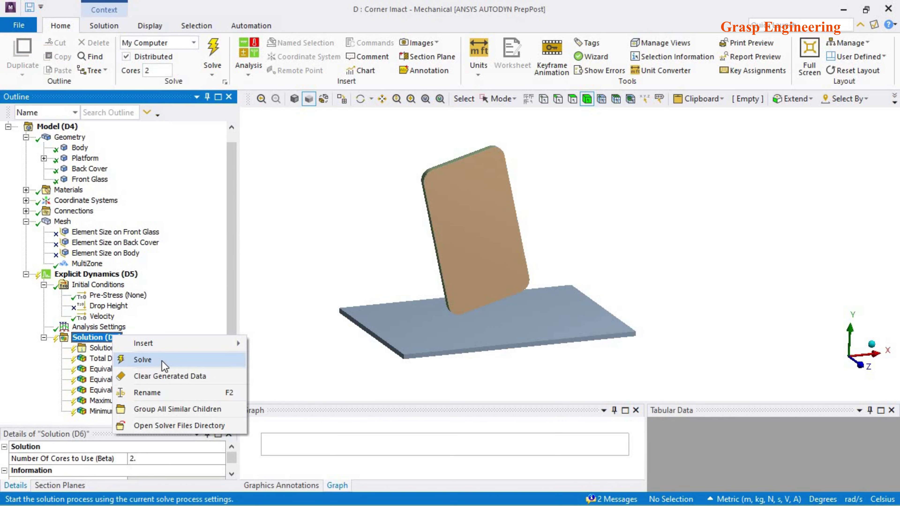
left_click(288, 208)
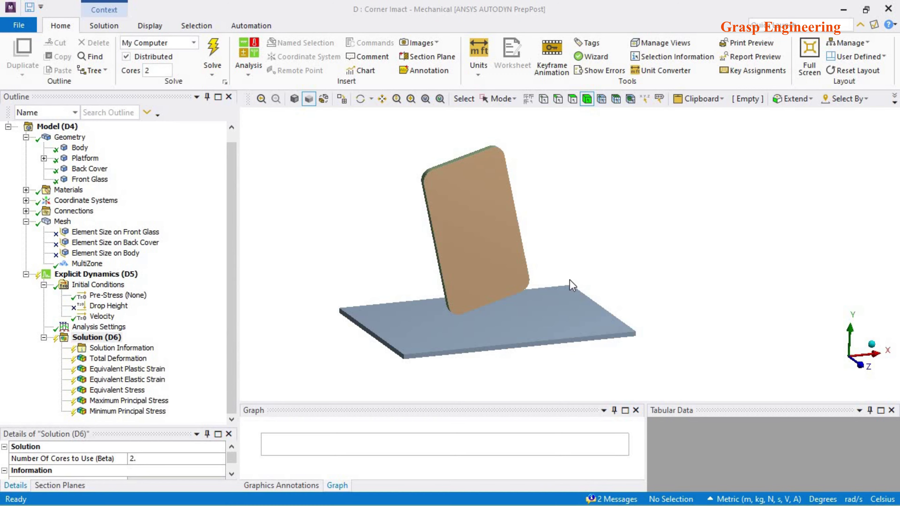
- Switch to the Workbench project schematic and open the setup of the Corner Imact system A
key("alt+Tab")
left_click(549, 232)
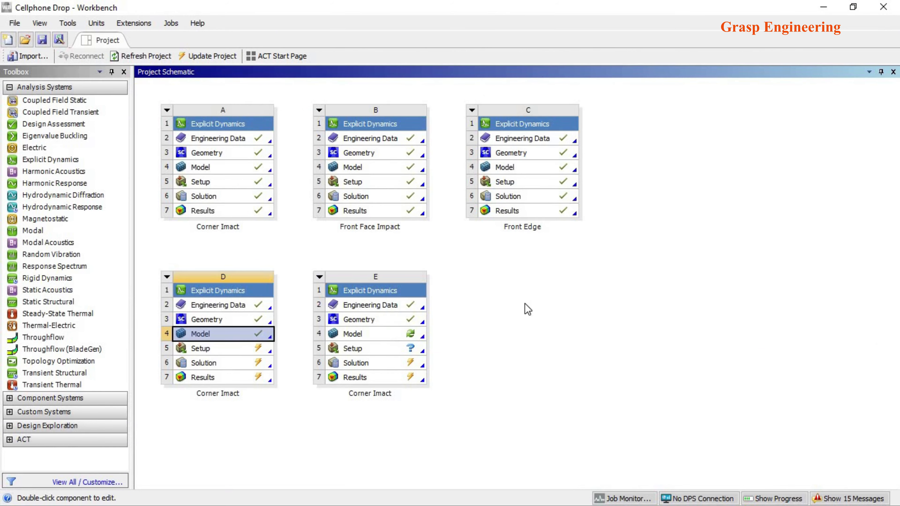
left_click(552, 342)
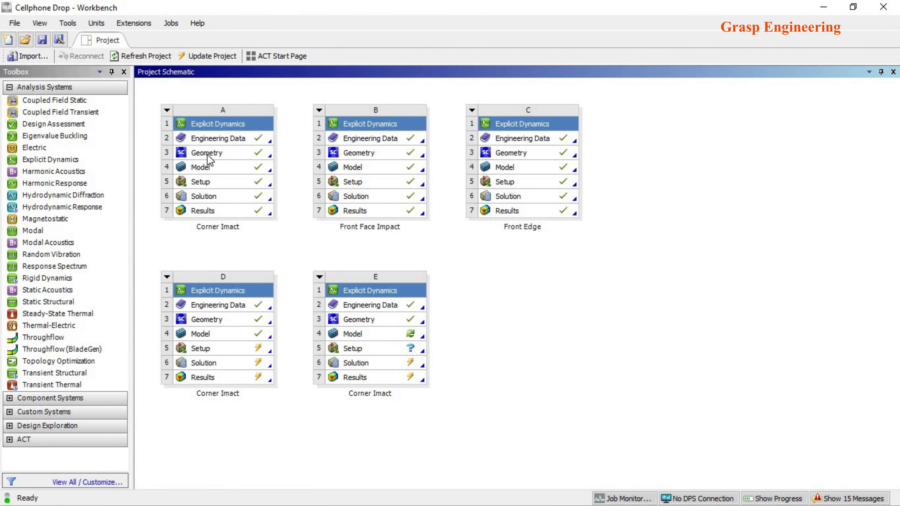
double_click(216, 185)
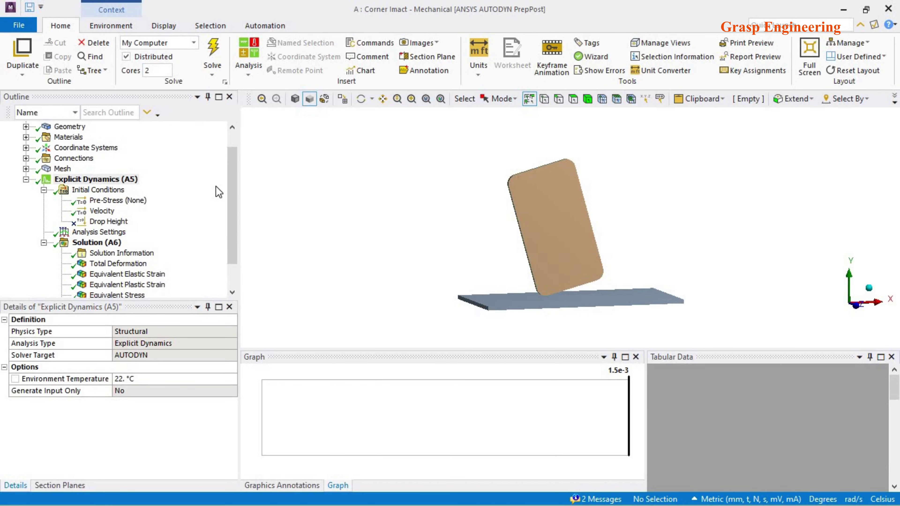
- Shrink the graph area and enlarge the outline area to fit the whole Corner Imact analysis tree
scroll(492, 260, "up", 3)
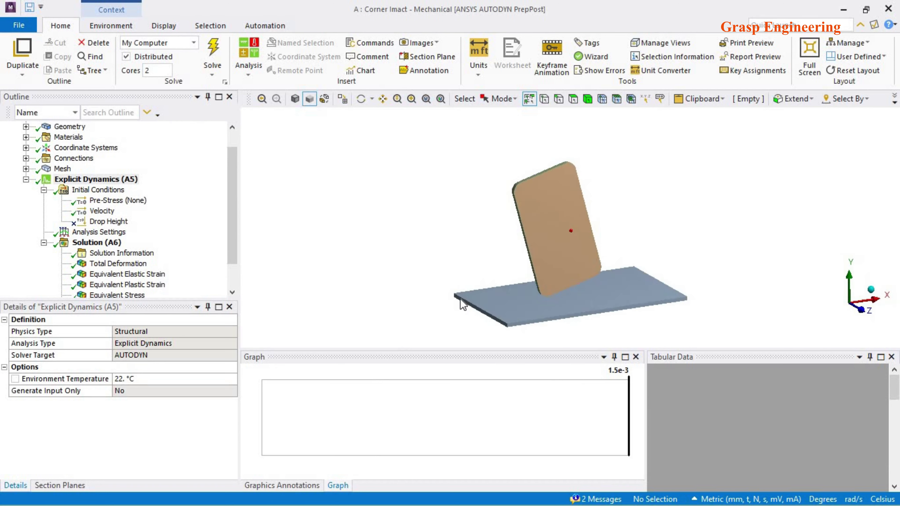
scroll(492, 261, "up", 1)
left_click_drag(271, 349, 272, 427)
left_click_drag(193, 298, 193, 348)
- Display the Total Deformation result, refresh its obsolete contour legend range and face the model along the Z axis
left_click(118, 285)
middle_click_drag(559, 239, 311, 155)
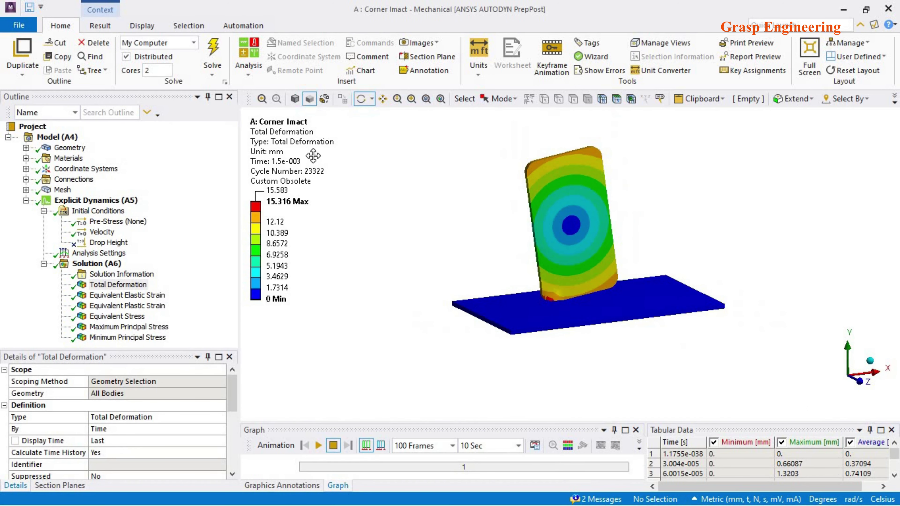
right_click(295, 208)
left_click(363, 380)
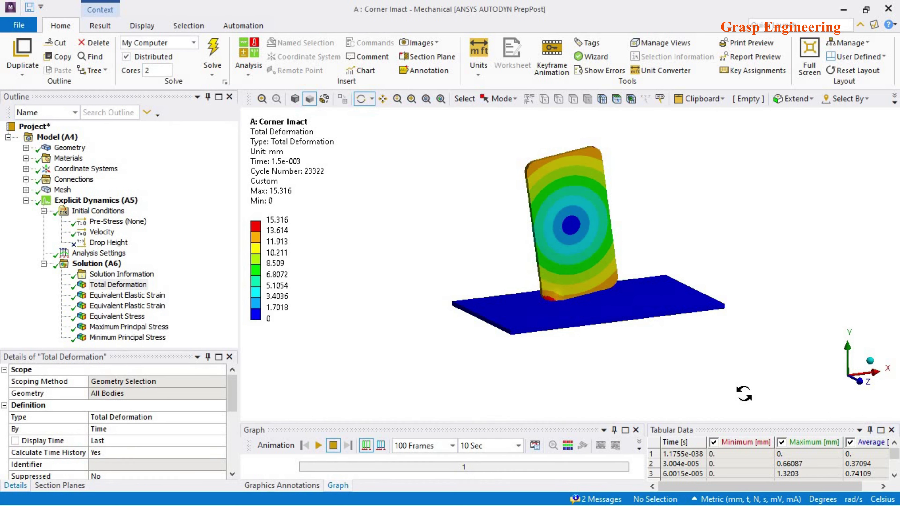
left_click(859, 386)
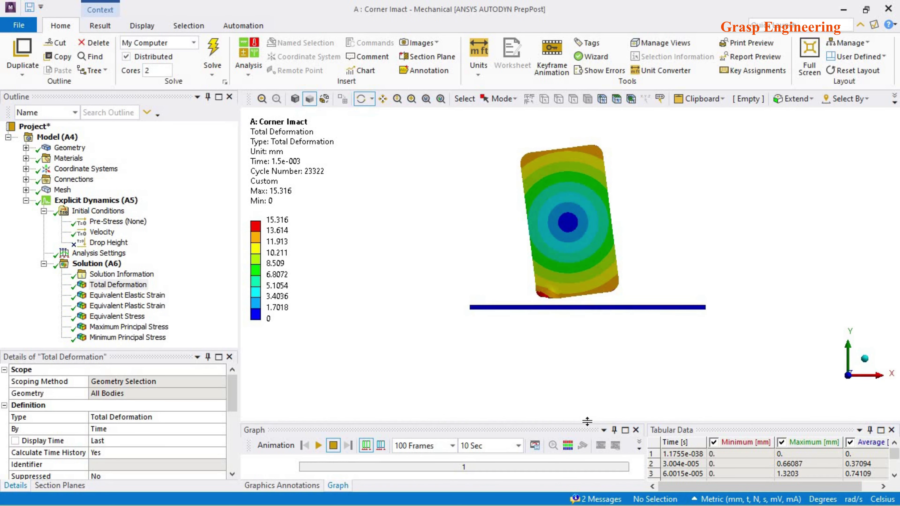
- Enlarge the graph area, animate the Total Deformation result and examine the phone corner striking the plate
left_click_drag(586, 415, 598, 363)
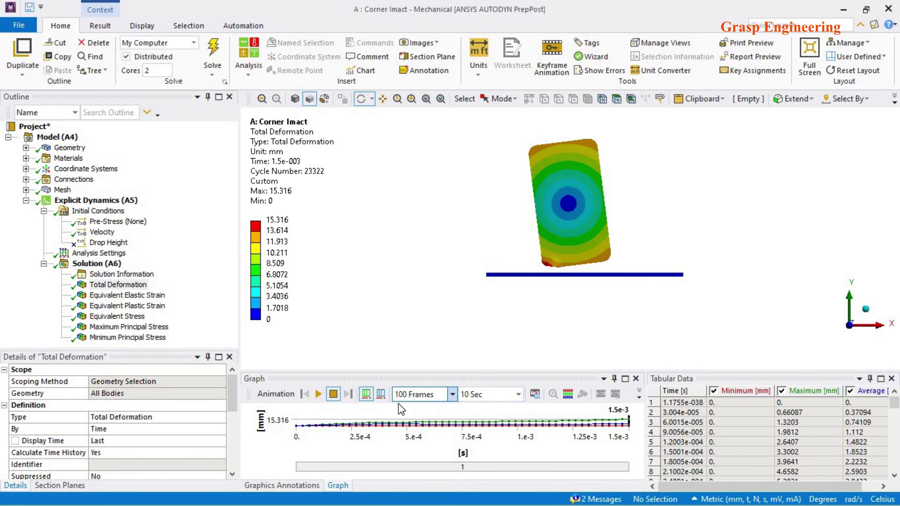
left_click(319, 396)
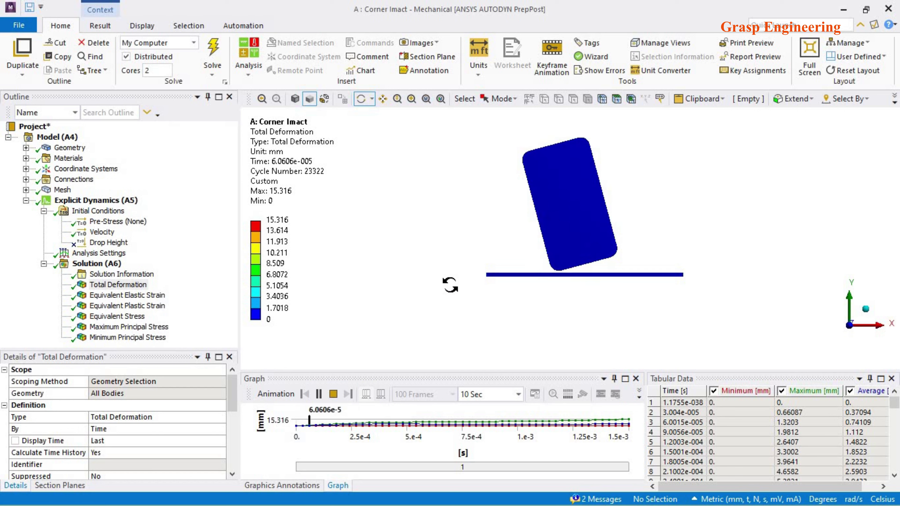
scroll(544, 280, "up", 5)
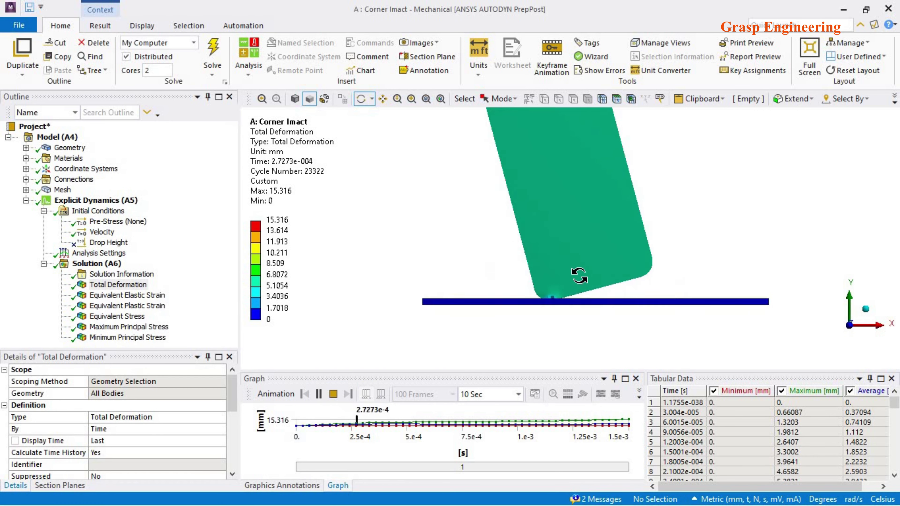
left_click_drag(543, 281, 560, 291)
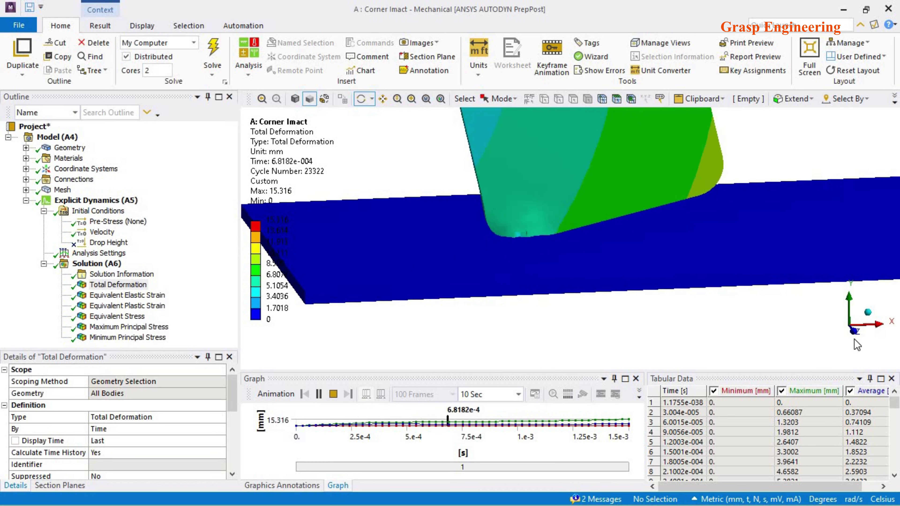
left_click_drag(667, 335, 743, 345)
scroll(692, 342, "up", 3)
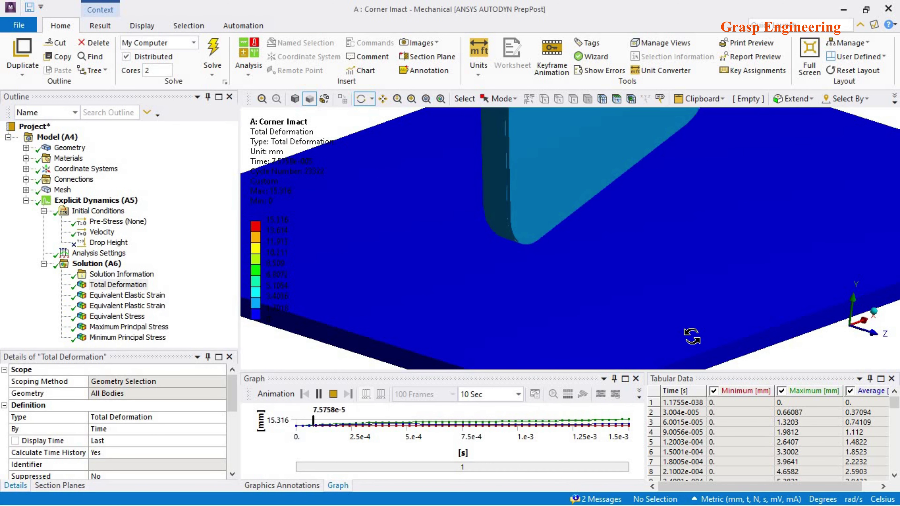
scroll(570, 261, "down", 5)
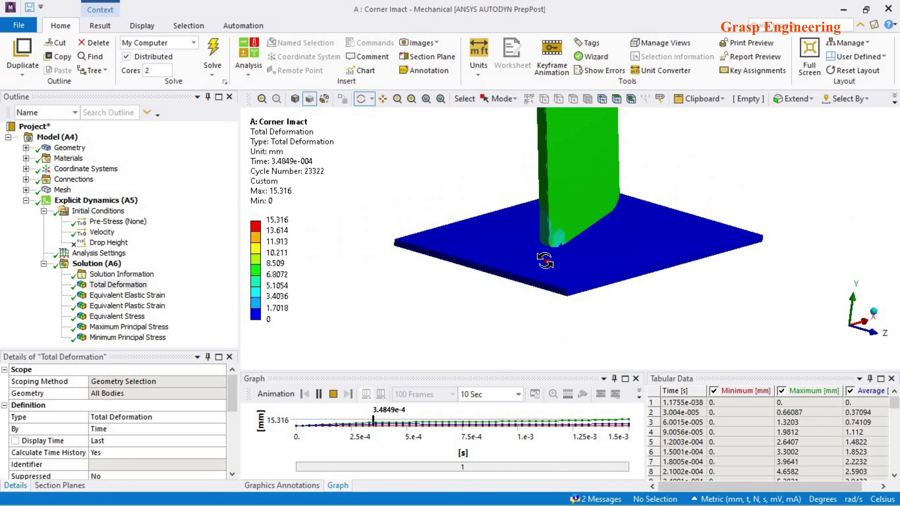
- Switch the result contours to solid fill and inspect the deformed phone corner up close
left_click(100, 25)
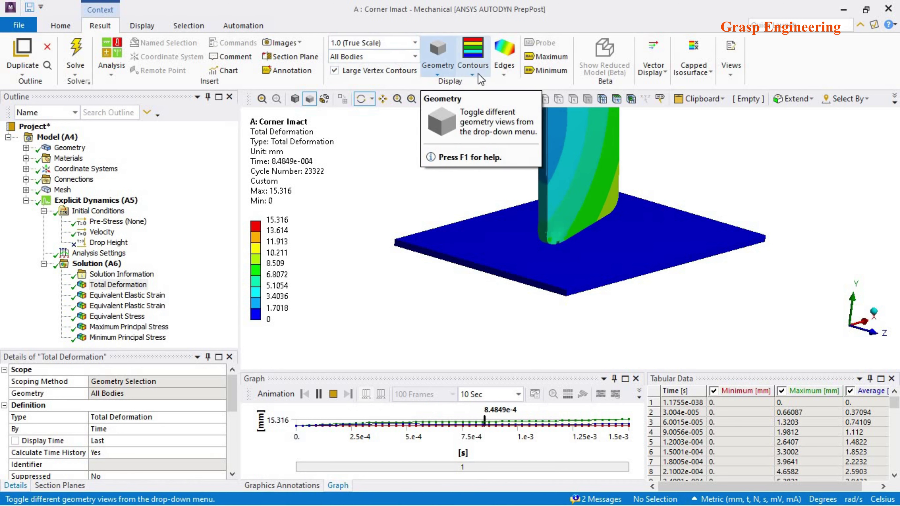
left_click(504, 75)
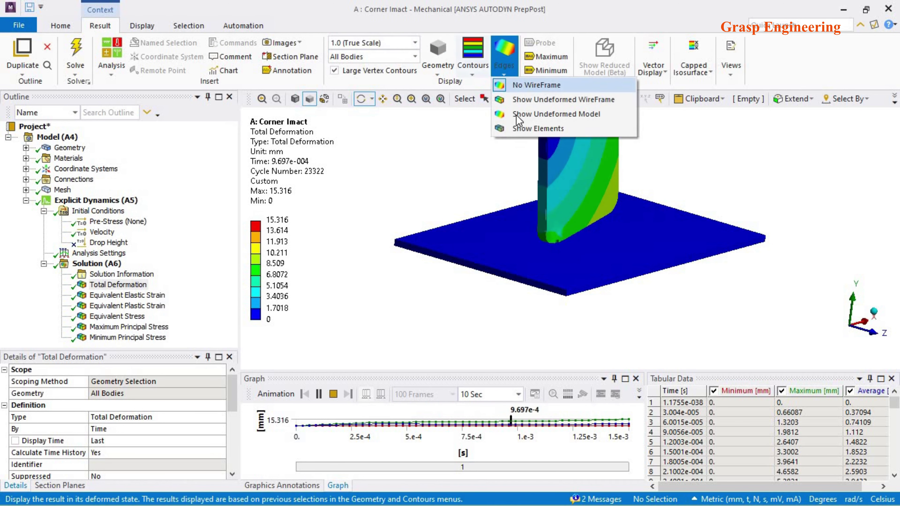
left_click(472, 75)
left_click(492, 128)
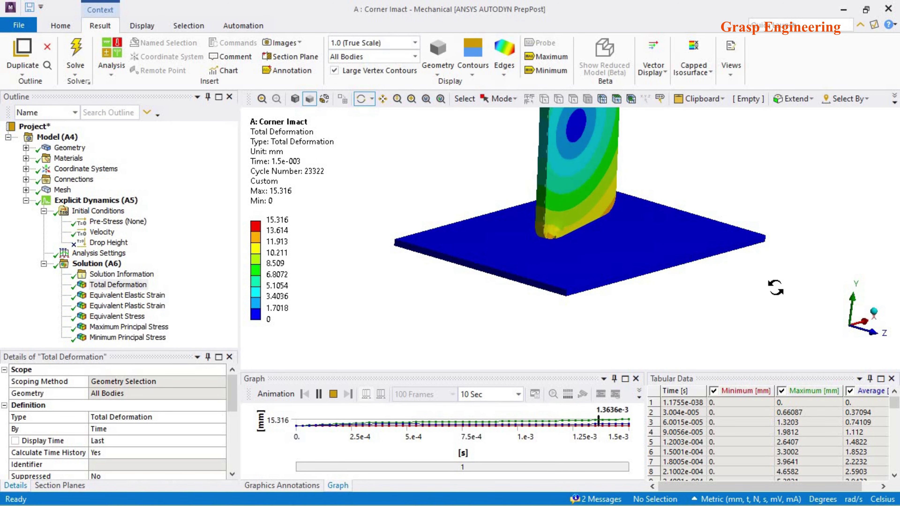
left_click_drag(871, 335, 723, 273)
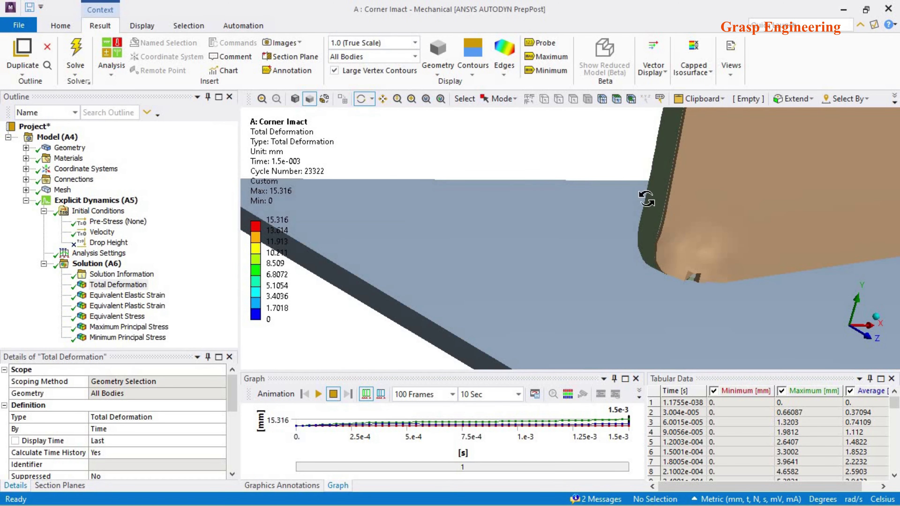
left_click_drag(638, 261, 669, 273)
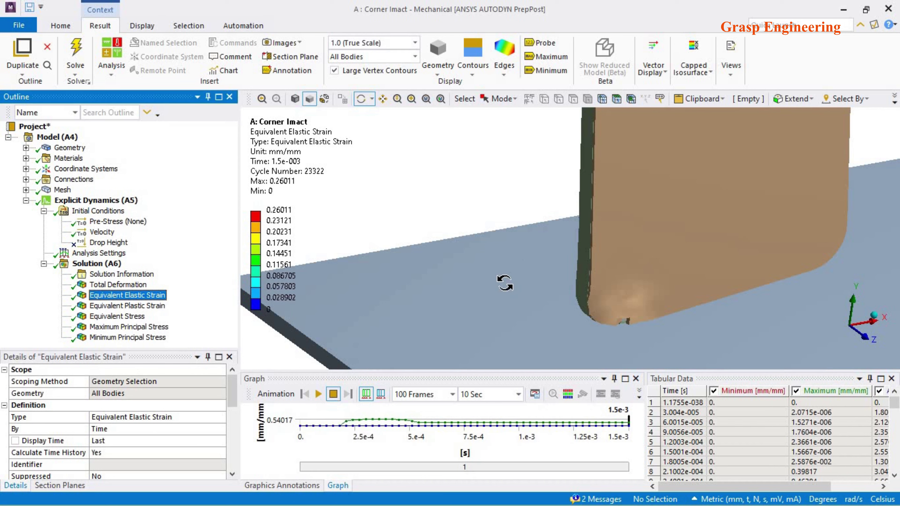
- Switch the Equivalent Elastic Strain result display to smooth contours
left_click_drag(502, 225, 485, 135)
left_click(472, 73)
left_click(496, 85)
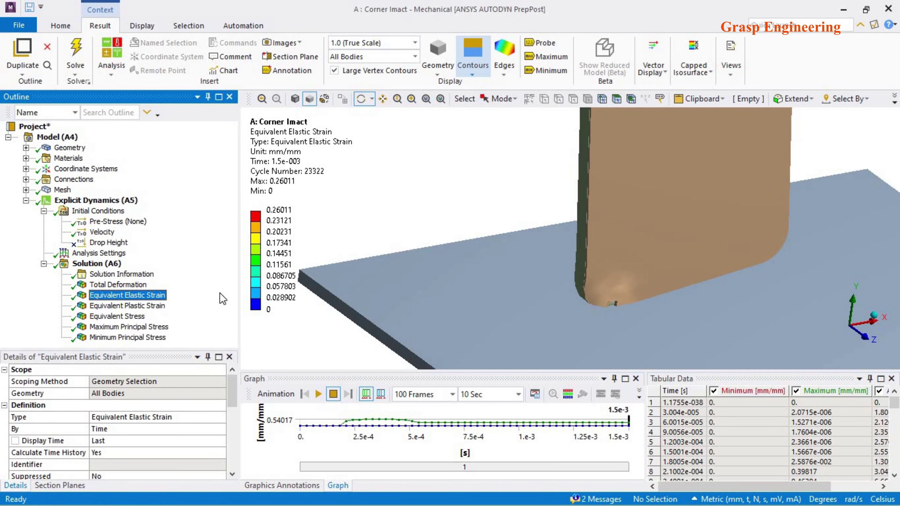
left_click_drag(586, 265, 605, 272)
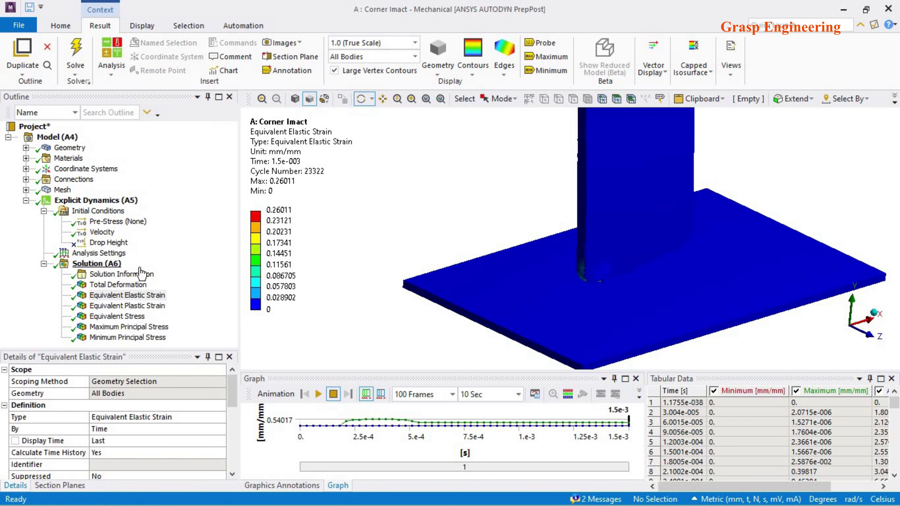
- Under Solution (A6), hide the floor plate body
left_click(98, 263)
left_click(599, 333)
right_click(590, 324)
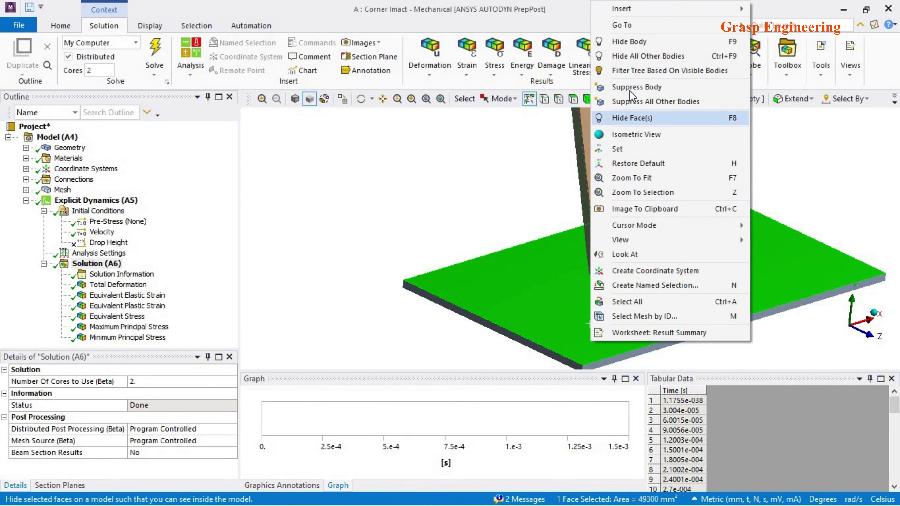
left_click(629, 42)
- Inspect the Equivalent Elastic Strain, Equivalent Plastic Strain and Equivalent Stress results at the impacted phone corner
left_click_drag(589, 321, 521, 264)
left_click(117, 295)
left_click(146, 306)
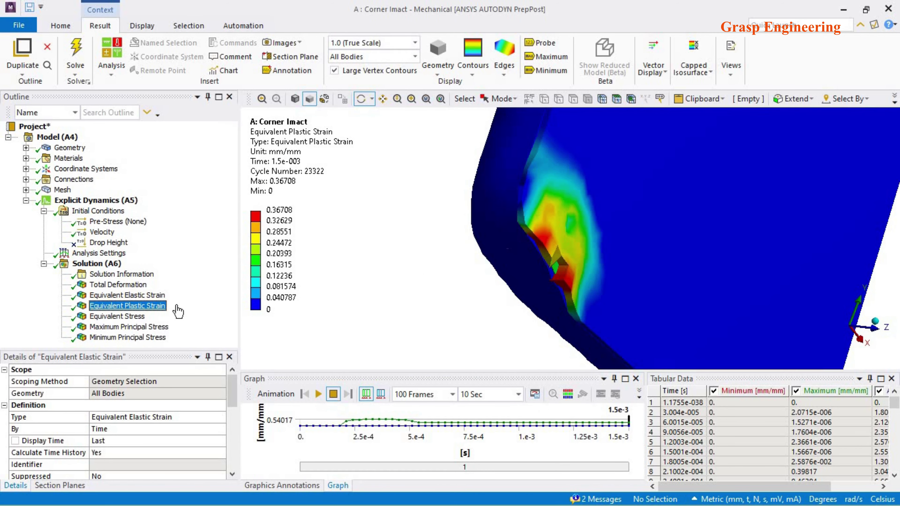
left_click_drag(628, 255, 602, 264)
left_click(115, 316)
left_click_drag(553, 244, 521, 262)
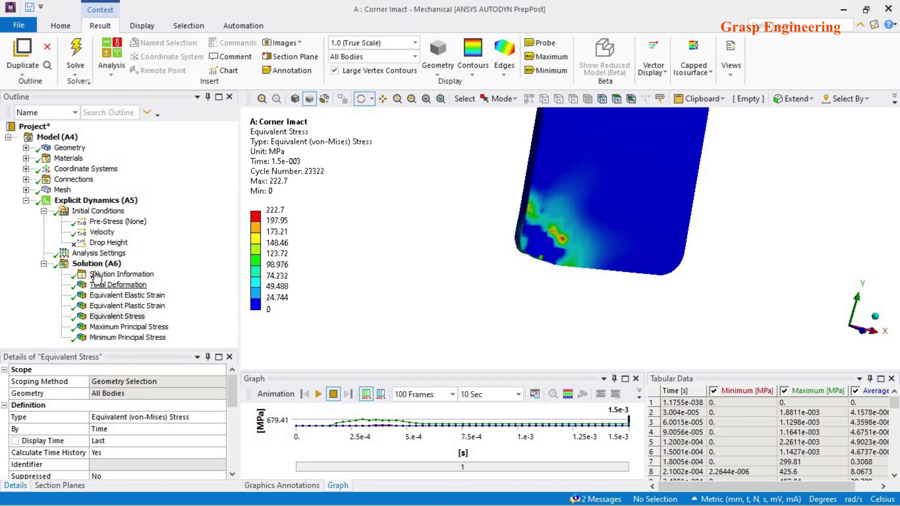
- Under Solution (A6), hide the phone's front cover body to expose the parts behind it
left_click(97, 263)
right_click(623, 214)
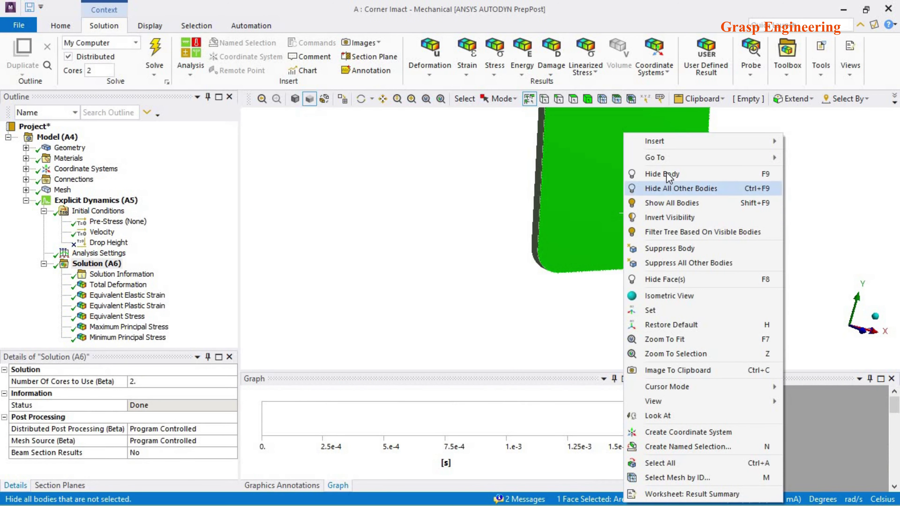
left_click(666, 188)
- Display Equivalent Stress and adjust its contour legend to the visible bodies
left_click(117, 316)
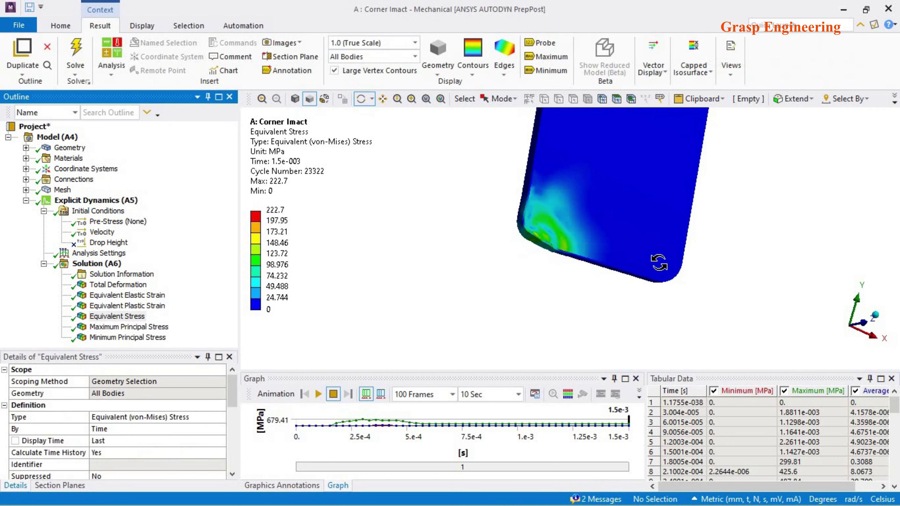
right_click(297, 156)
left_click(347, 385)
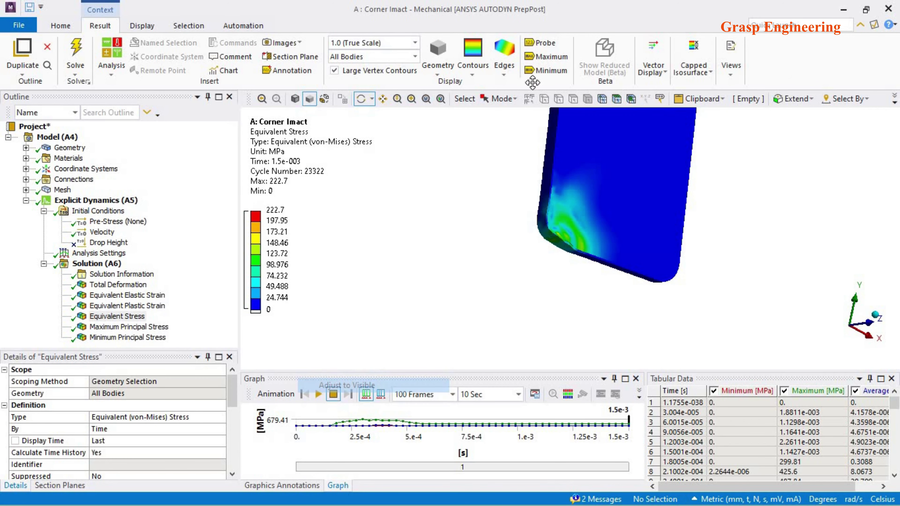
- Probe the Equivalent Stress at three points around the impacted corner, including the red peak area
left_click(541, 43)
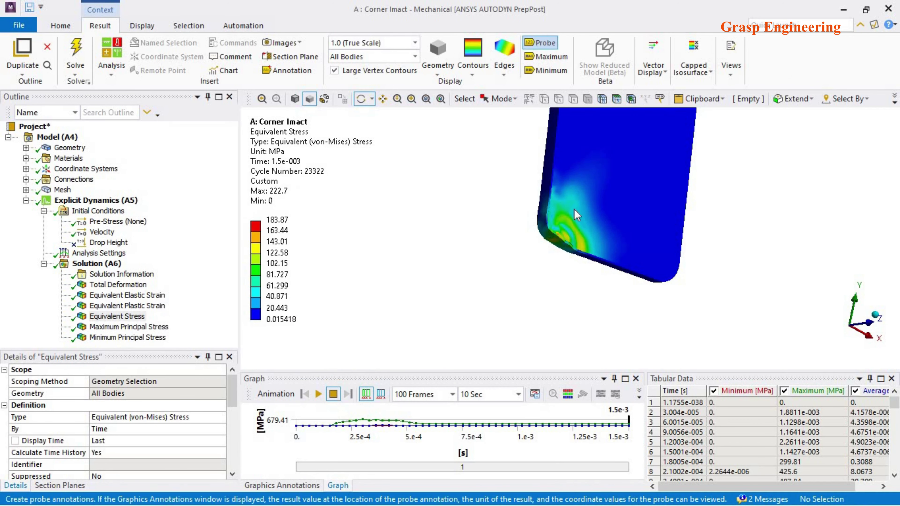
left_click(566, 238)
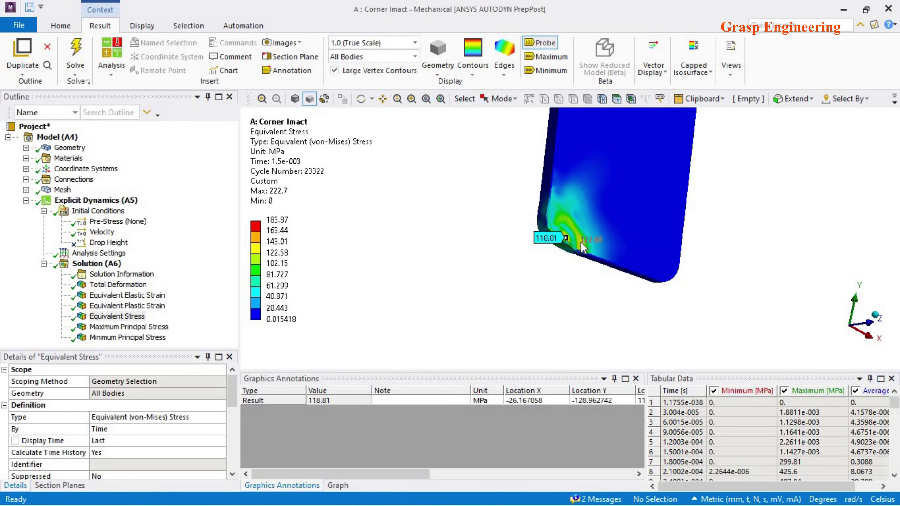
left_click(581, 242)
scroll(627, 287, "up", 5)
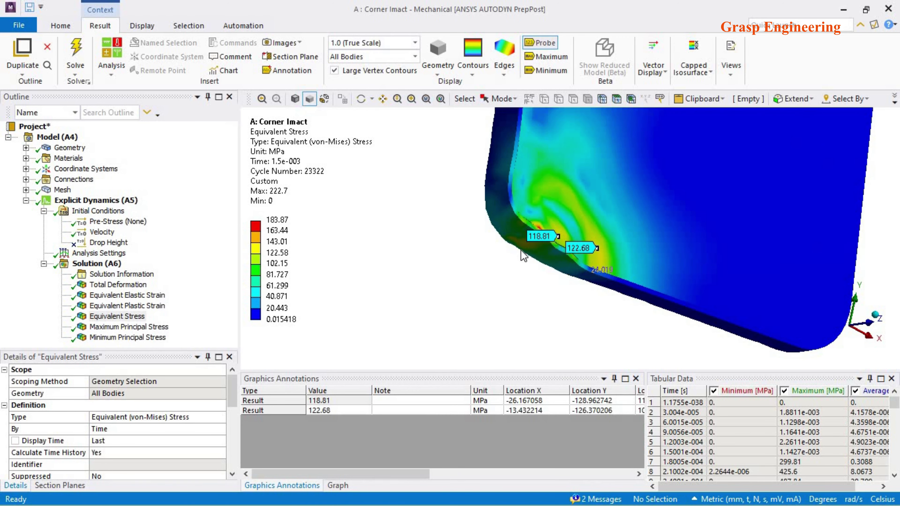
scroll(495, 262, "up", 3)
left_click(430, 192)
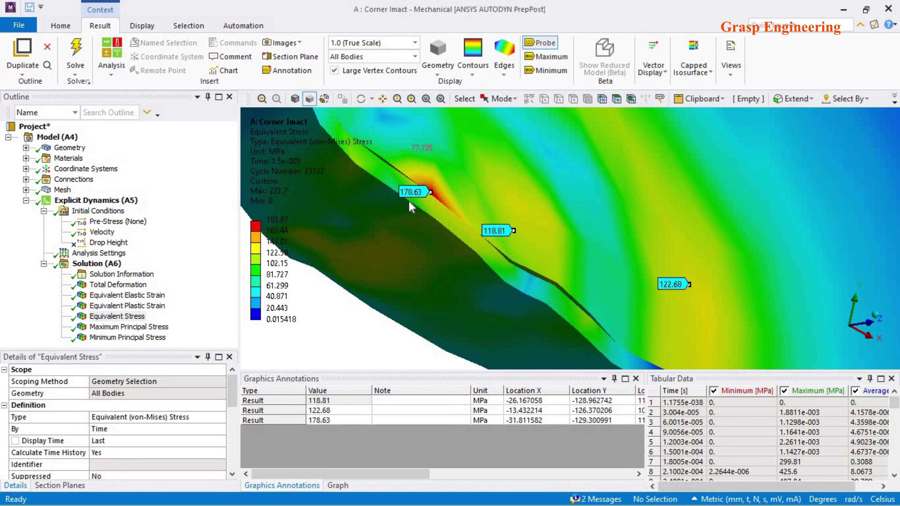
- Display Maximum Principal Stress, turn on the maximum label and check the Minimum Principal Stress result
left_click(117, 328)
middle_click_drag(513, 269, 356, 256)
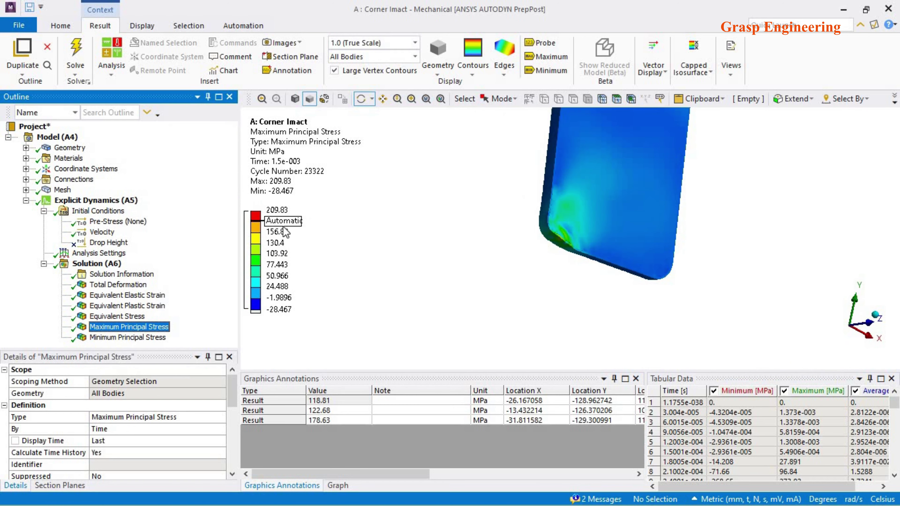
middle_click_drag(584, 253, 598, 167)
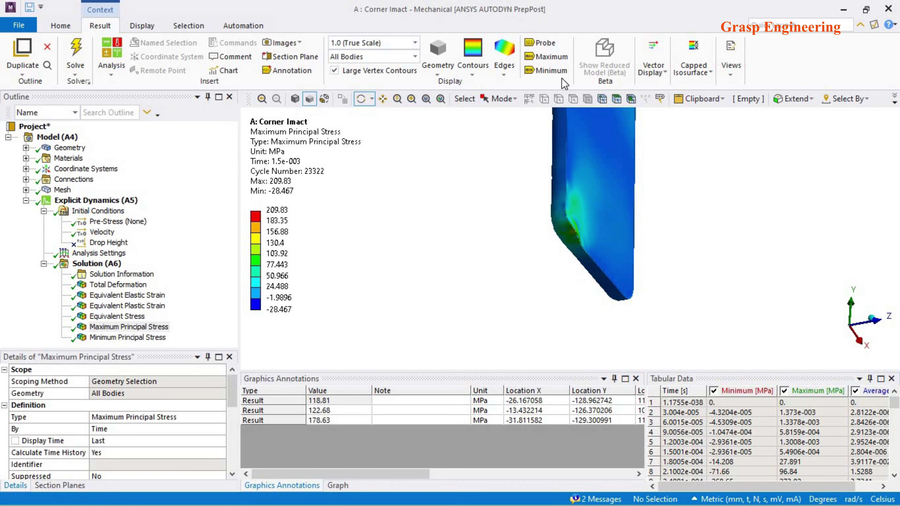
left_click(552, 59)
middle_click_drag(602, 248, 478, 276)
left_click(151, 339)
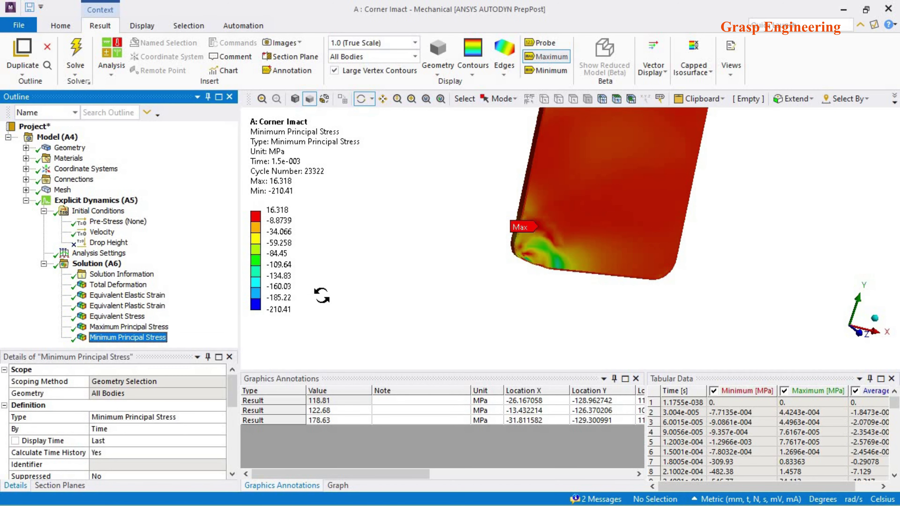
- Under Solution (A6), hide the phone body at the exposed side edge
left_click(102, 265)
middle_click_drag(620, 227, 732, 230)
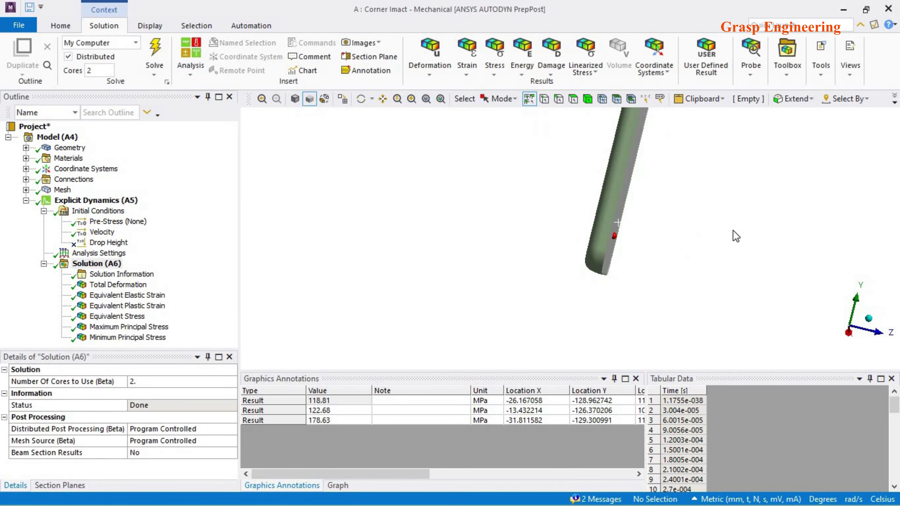
left_click(605, 216)
right_click(604, 215)
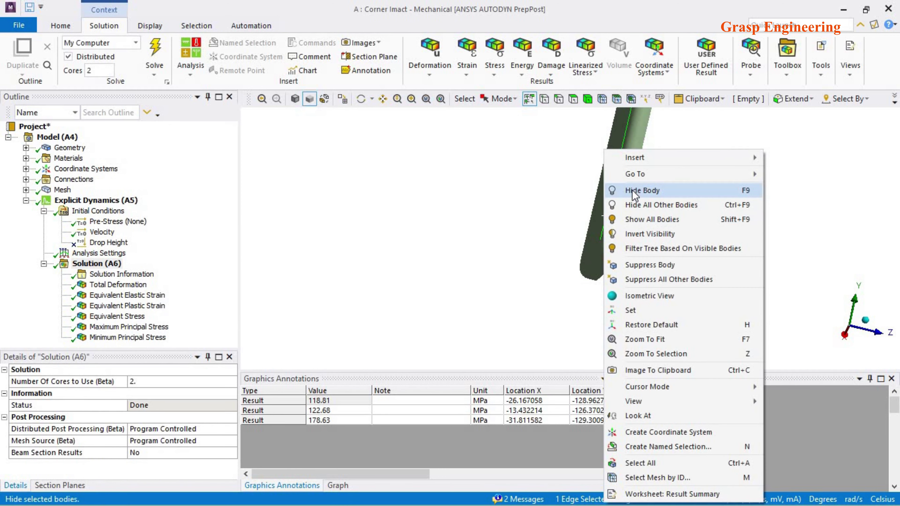
left_click(624, 189)
- Inspect the Maximum Principal Stress and its maximum location on the remaining phone body
middle_click_drag(606, 271, 297, 307)
left_click(147, 328)
middle_click_drag(425, 283, 649, 299)
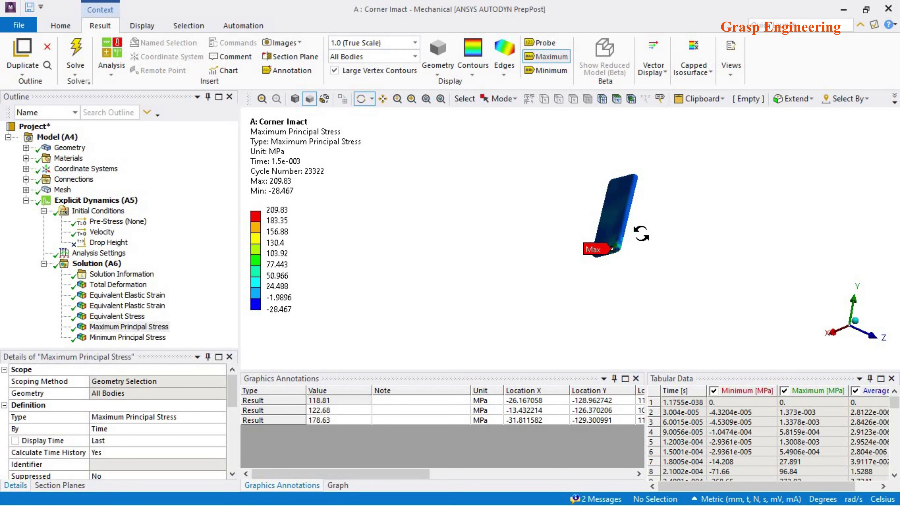
middle_click_drag(636, 233, 541, 278)
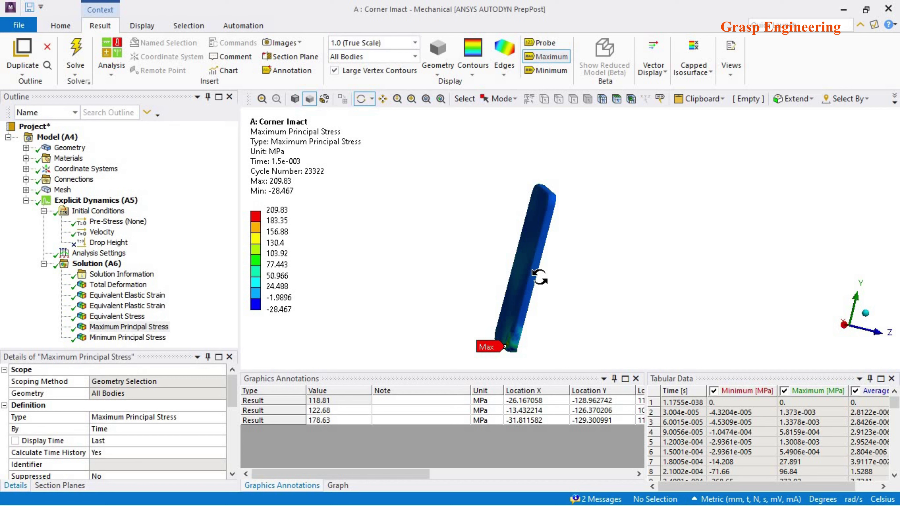
- Show all hidden bodies again in the Maximum Principal Stress result view
left_click_drag(486, 248, 492, 255)
left_click_drag(530, 312, 419, 262)
right_click(406, 234)
left_click(447, 252)
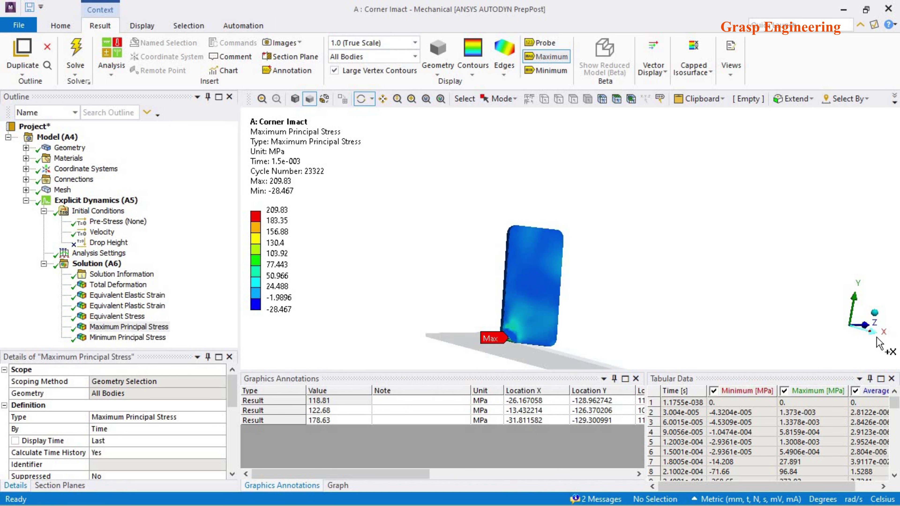
- Display the Equivalent Stress result of the corner impact in a side view and play its time-history animation
left_click(877, 343)
scroll(585, 280, "up", 3)
middle_click_drag(588, 285, 570, 271, "ctrl")
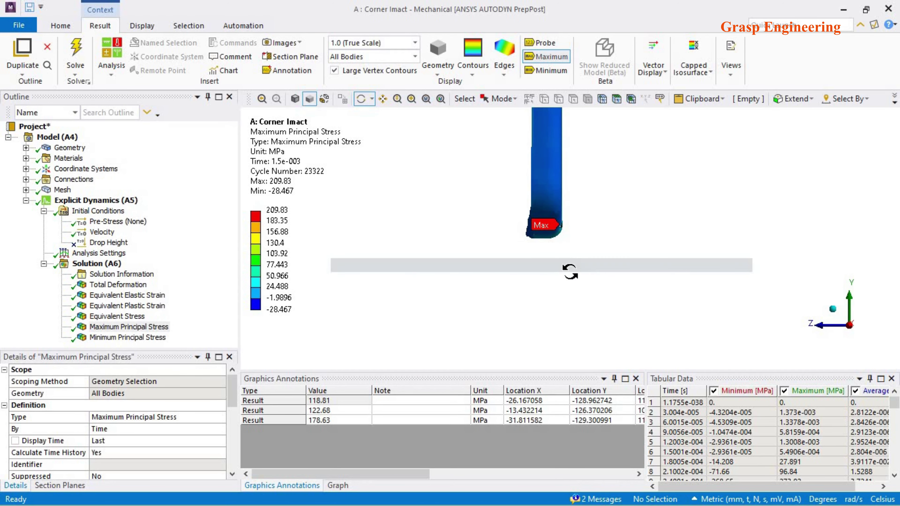
left_click(119, 317)
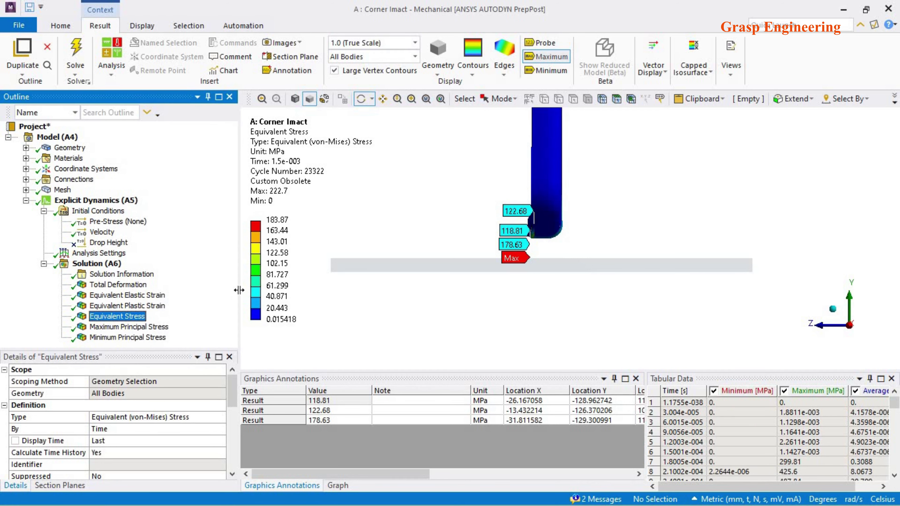
left_click(336, 486)
left_click(318, 395)
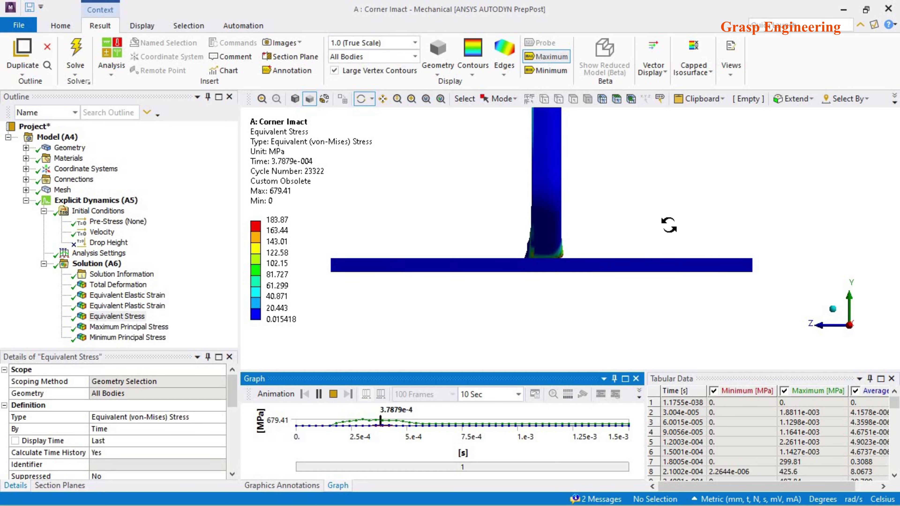
- Examine the animated equivalent stress at the phone's impact corner and the plate from several angles
scroll(588, 265, "up", 5)
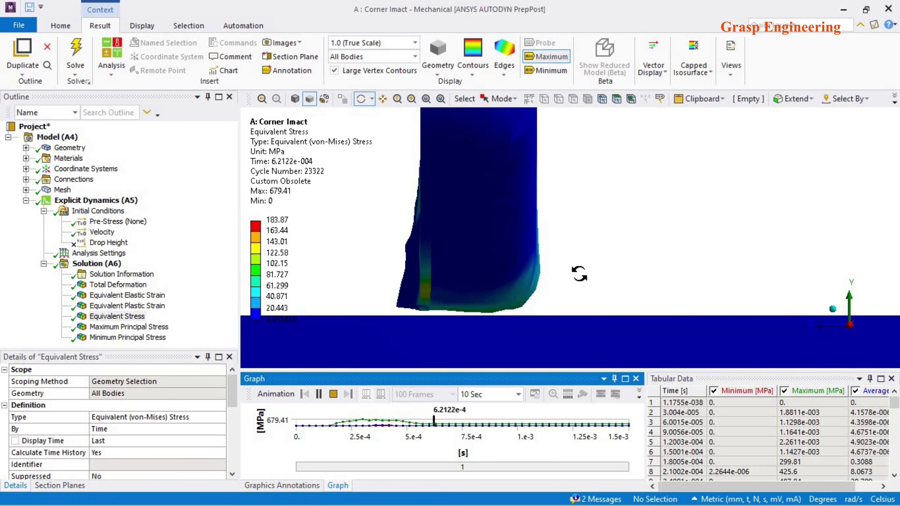
scroll(571, 280, "down", 3)
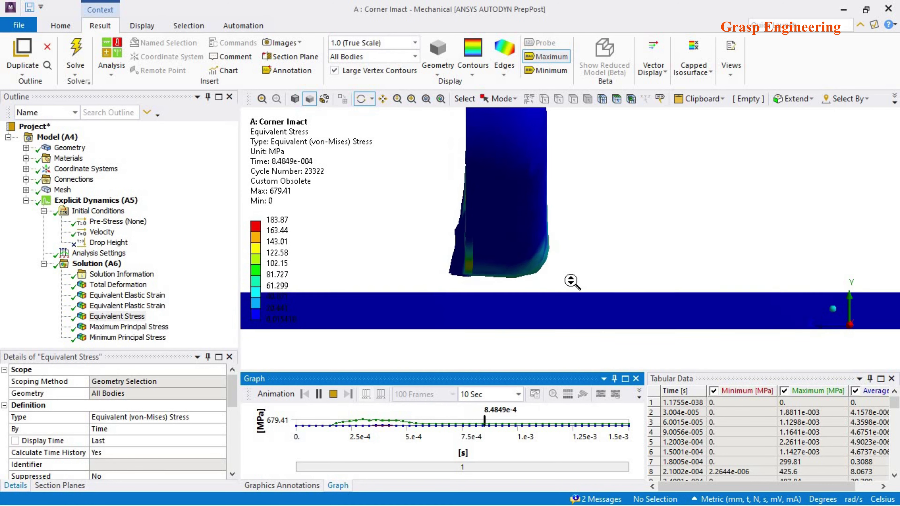
scroll(567, 294, "down", 4)
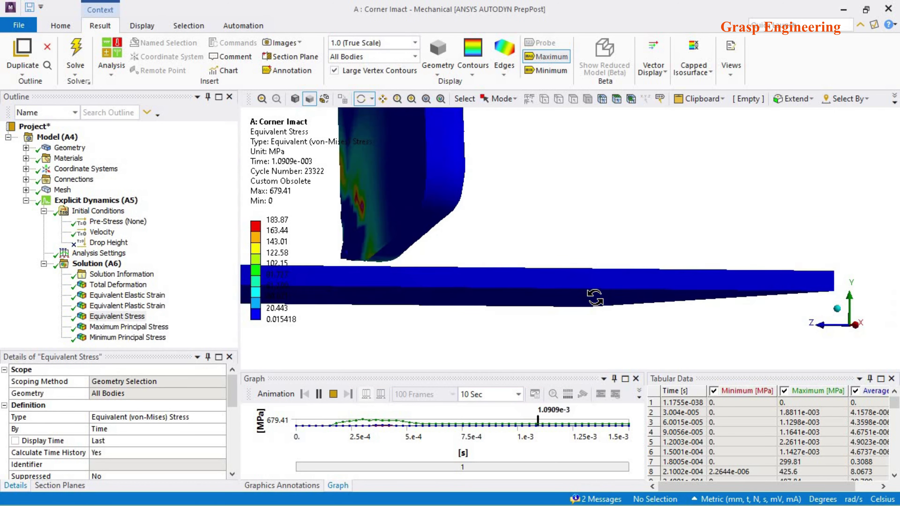
left_click_drag(573, 294, 576, 330)
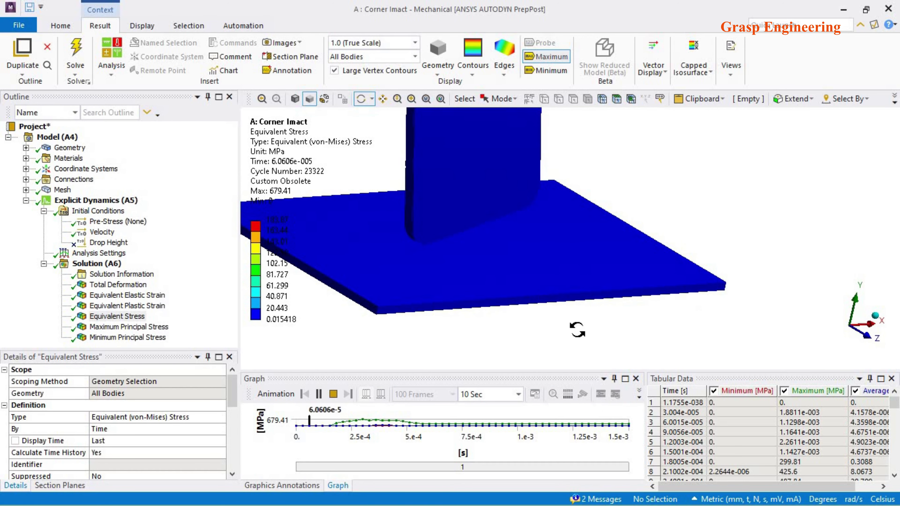
left_click_drag(737, 344, 560, 300)
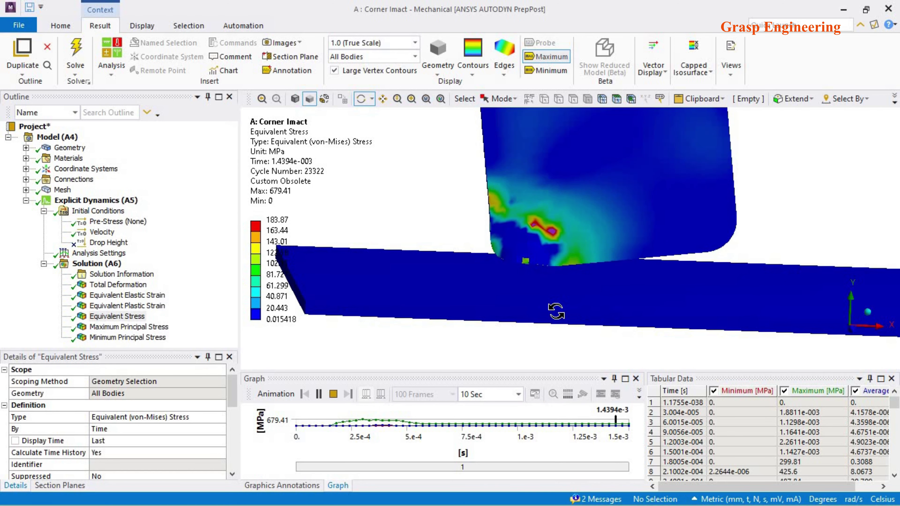
- Review the corner impact's Equivalent Plastic Strain, Maximum and Minimum Principal Stress and Total Deformation results around the struck corner
left_click(119, 311)
left_click(129, 327)
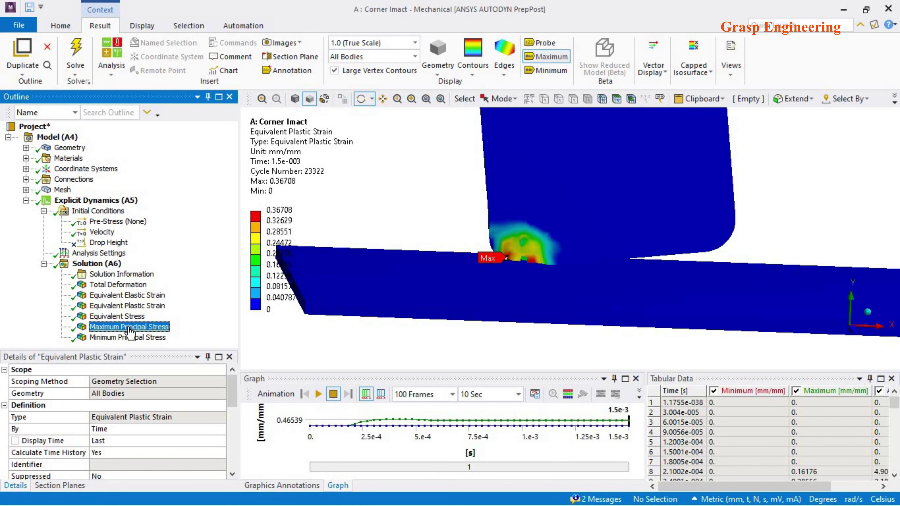
left_click(133, 336)
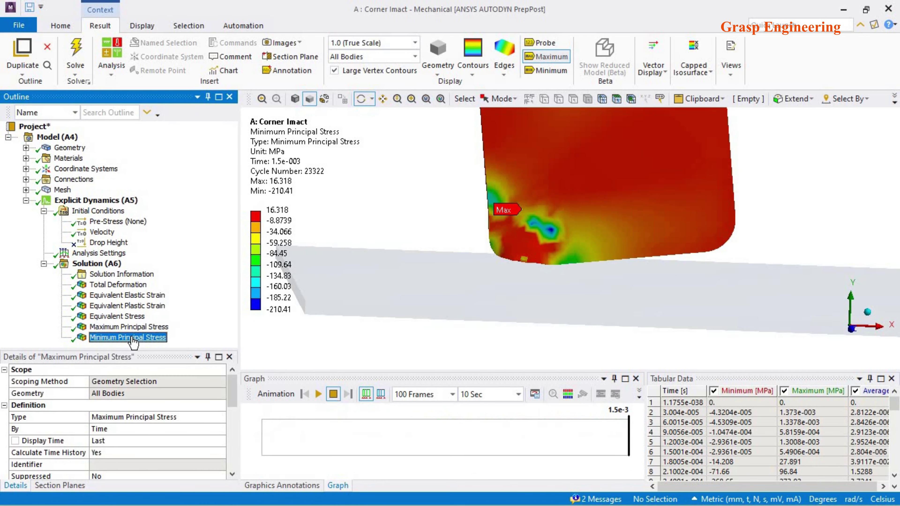
left_click(117, 285)
left_click_drag(477, 301, 545, 307)
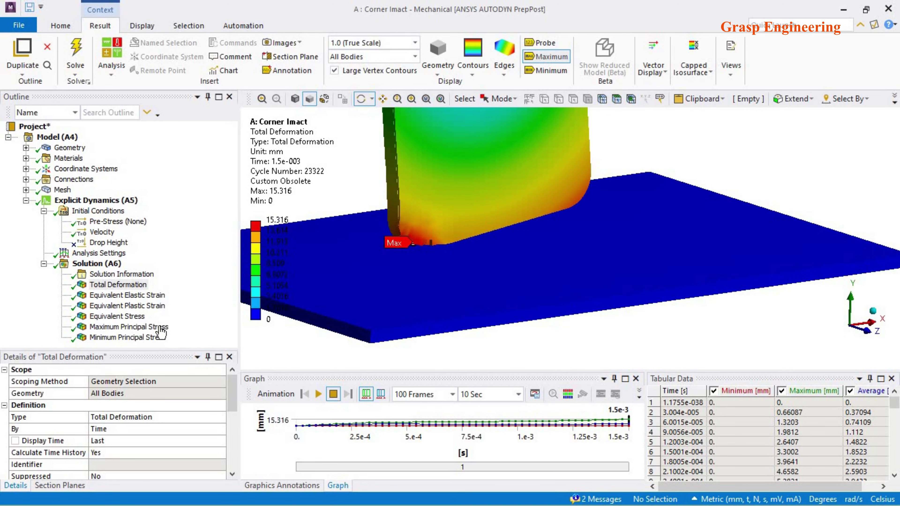
left_click(129, 327)
left_click(127, 336)
left_click_drag(412, 287, 447, 293)
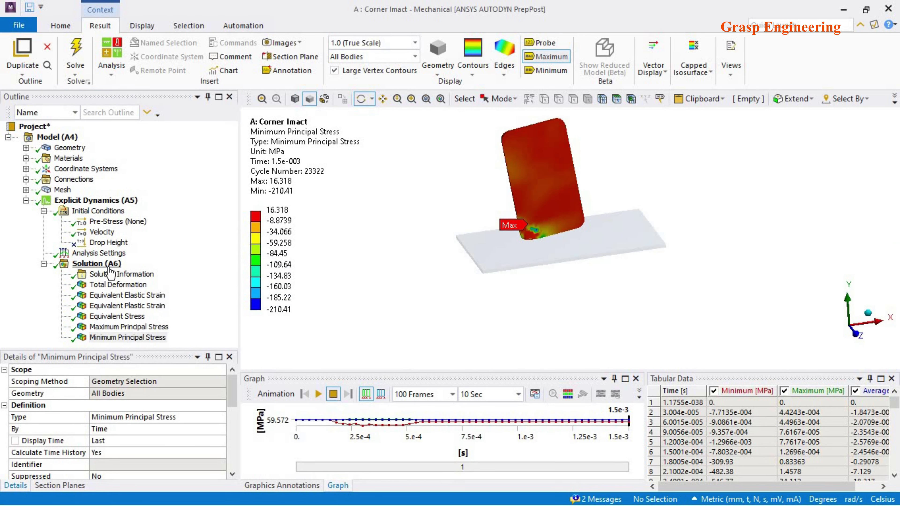
- Show the plain geometry under Solution (A6) and examine the tilted phone's orientation relative to the plate
left_click(103, 264)
left_click(855, 334)
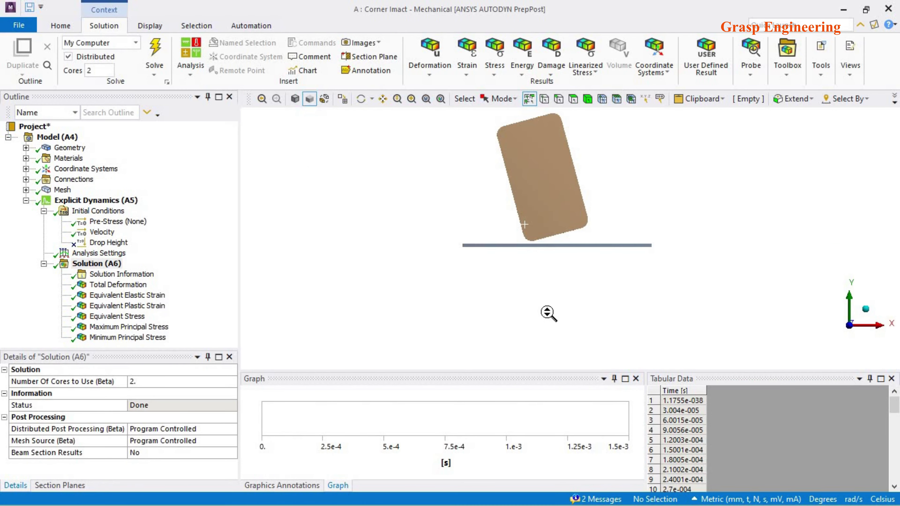
scroll(549, 313, "up", 2)
middle_click_drag(554, 193, 547, 267, "ctrl")
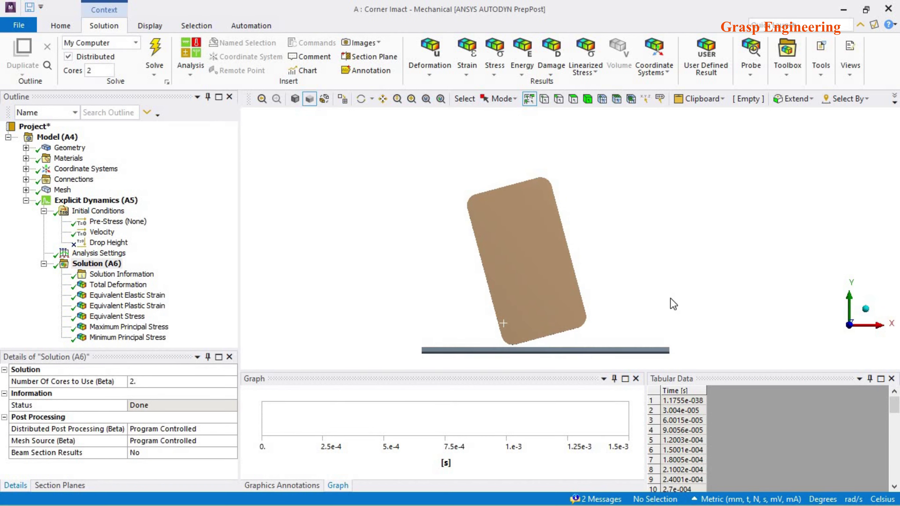
middle_click_drag(544, 314, 615, 317)
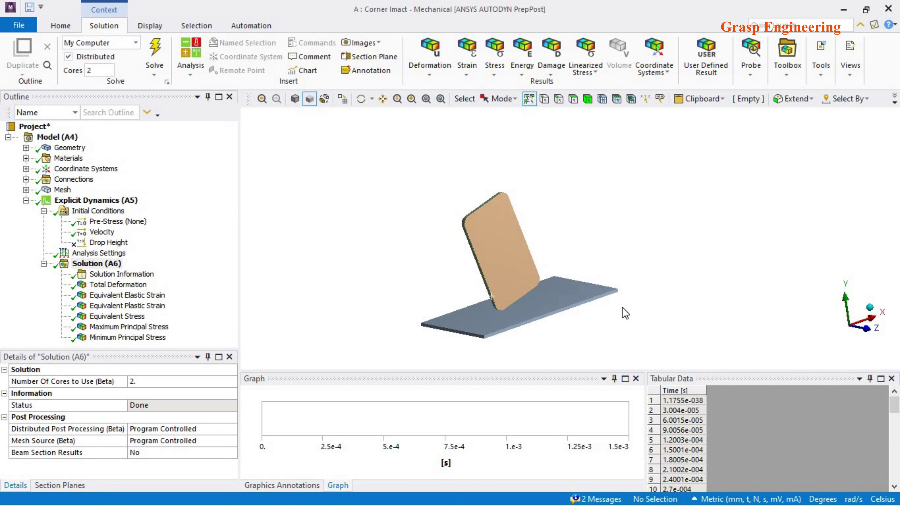
middle_click_drag(519, 298, 569, 297)
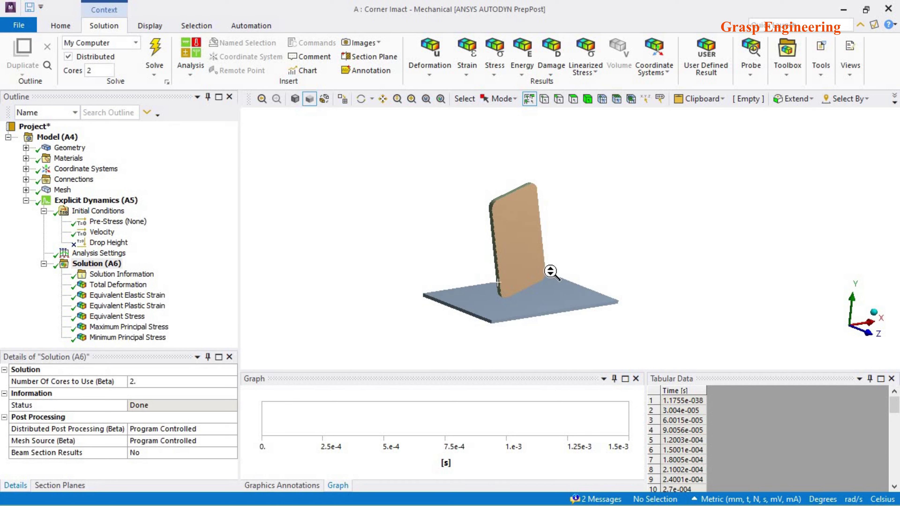
scroll(551, 230, "up", 2)
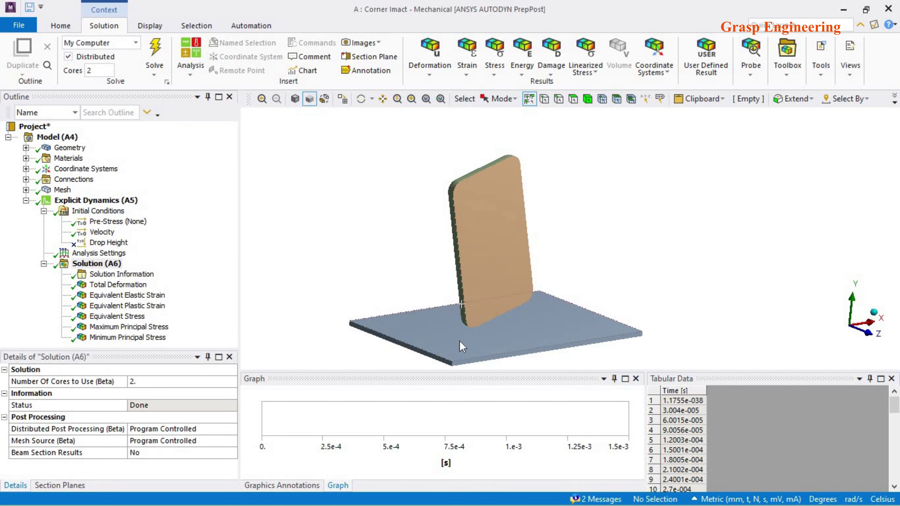
mouse_move(461, 346)
middle_mouse_down()
mouse_move(466, 306)
mouse_move(440, 307)
mouse_move(458, 330)
middle_mouse_up()
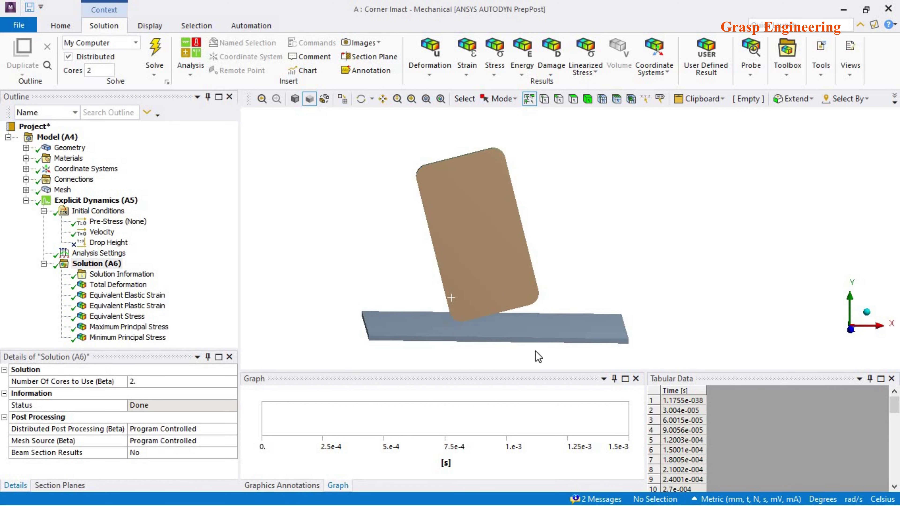
middle_click_drag(522, 296, 499, 335)
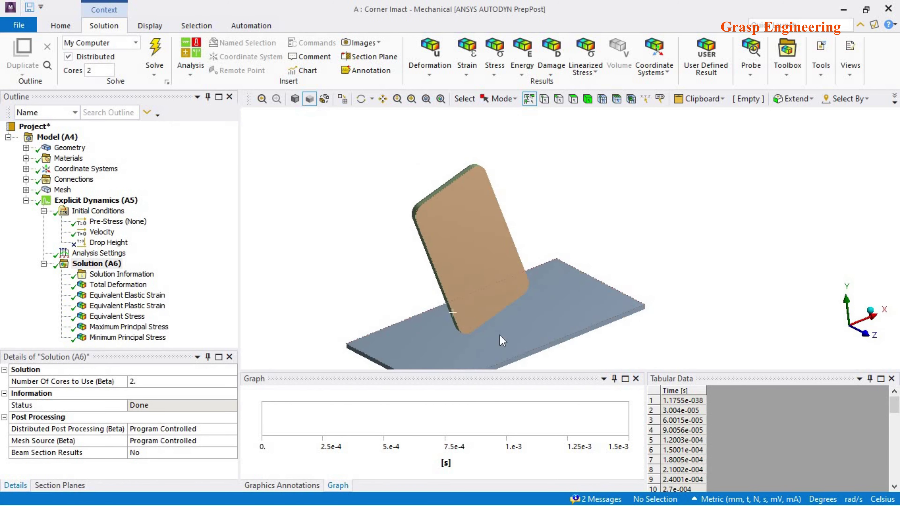
- Pick out the phone's lower edge, front face and long side edge for inspection, and clear the selection
left_click(509, 304)
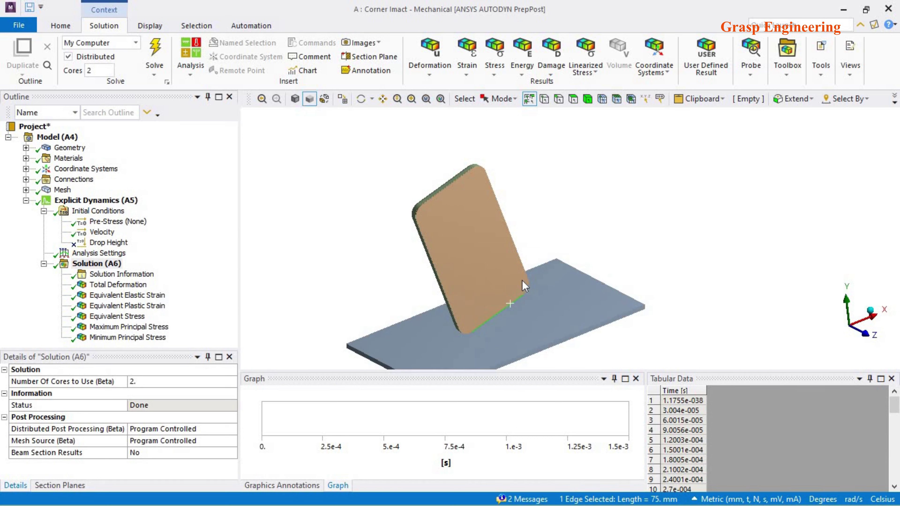
left_click(475, 229)
left_click(559, 99)
left_click(552, 141)
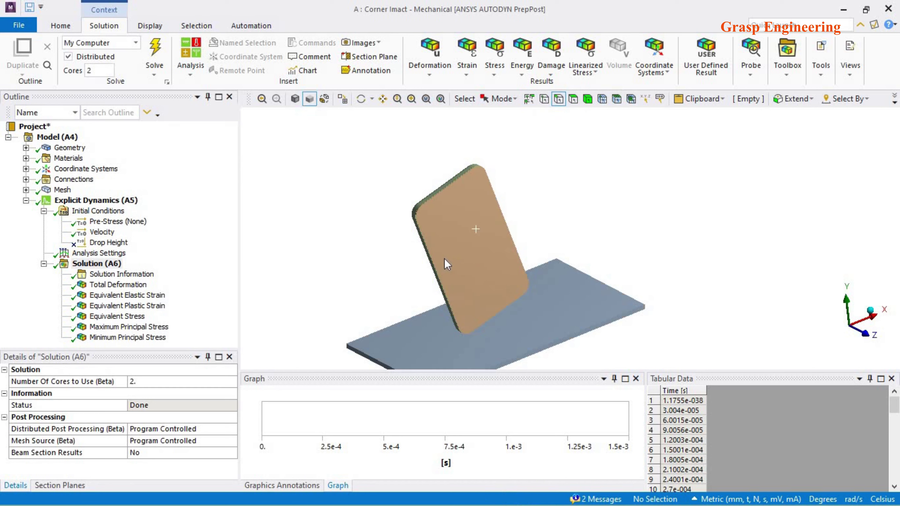
left_click(434, 269)
mouse_move(556, 254)
middle_mouse_down()
mouse_move(540, 245)
mouse_move(549, 257)
middle_mouse_up()
left_click(624, 249)
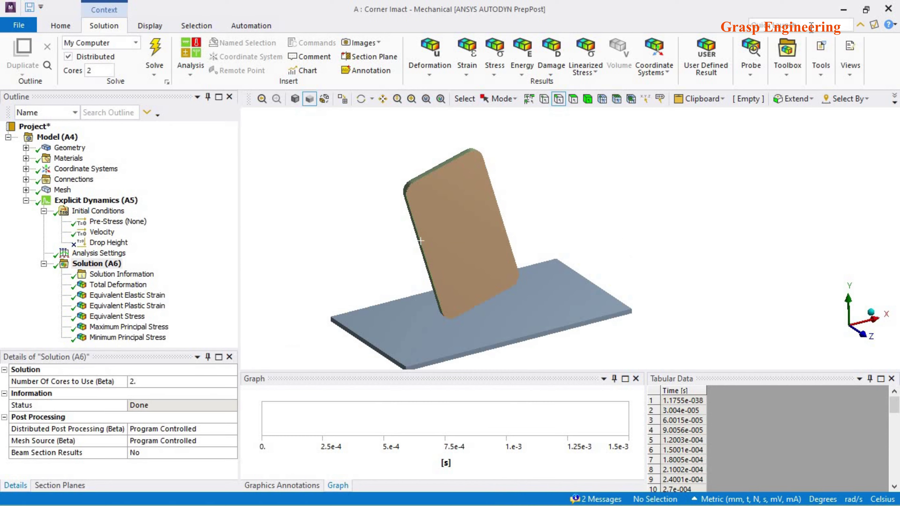
- Switch to Workbench, open the setup of the Front Face Impact system and examine the flat phone above the plate
left_click(845, 10)
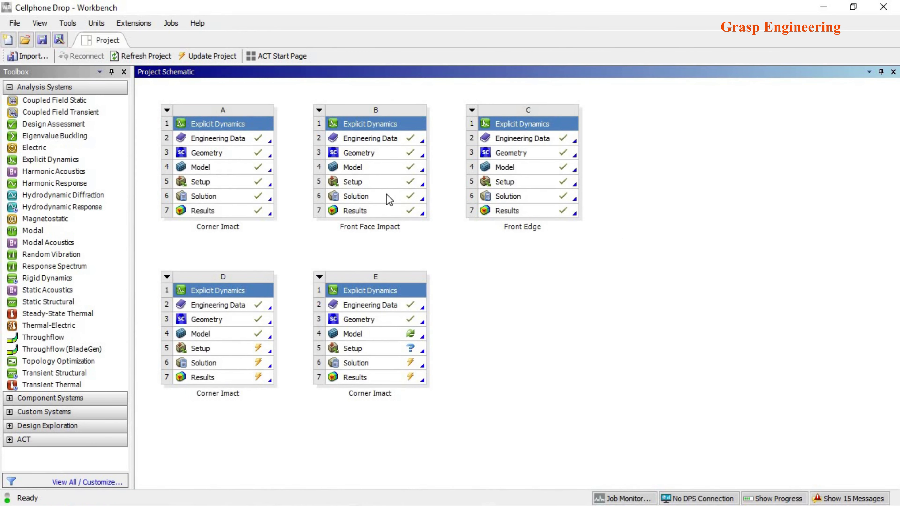
double_click(378, 183)
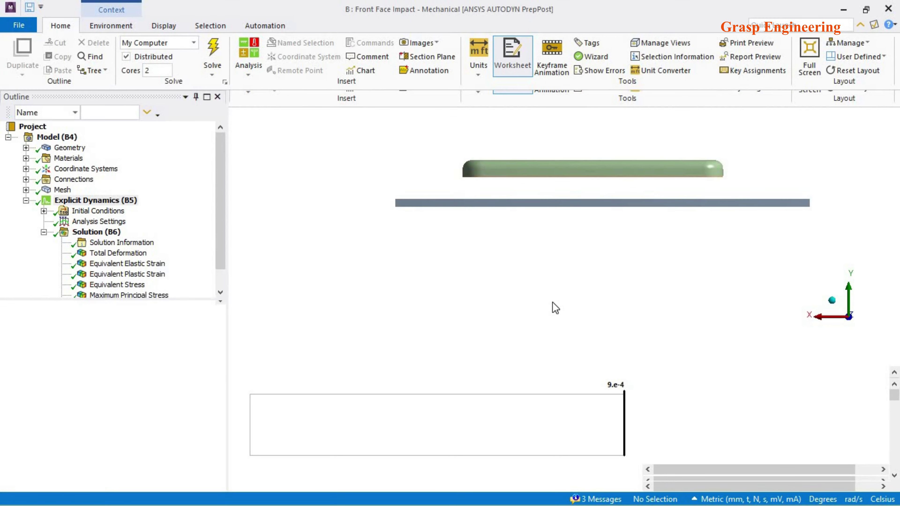
scroll(551, 305, "down", 5)
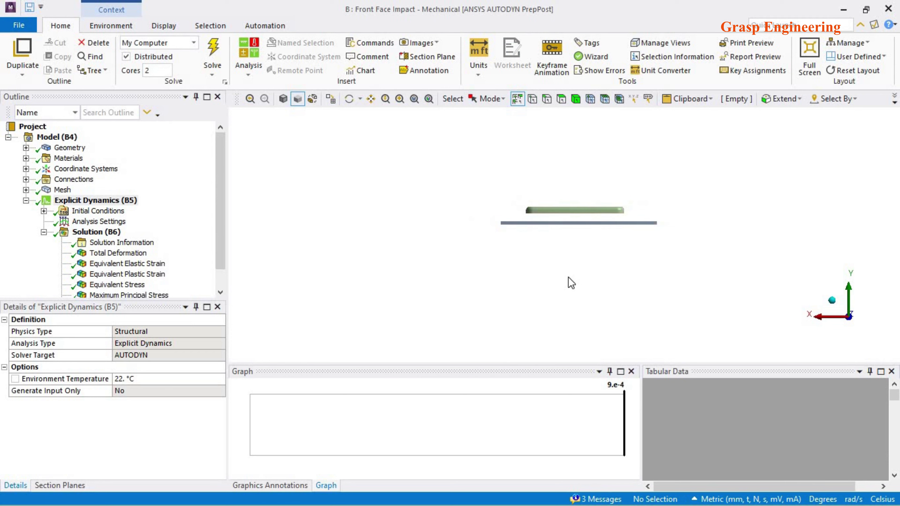
scroll(625, 284, "up", 4)
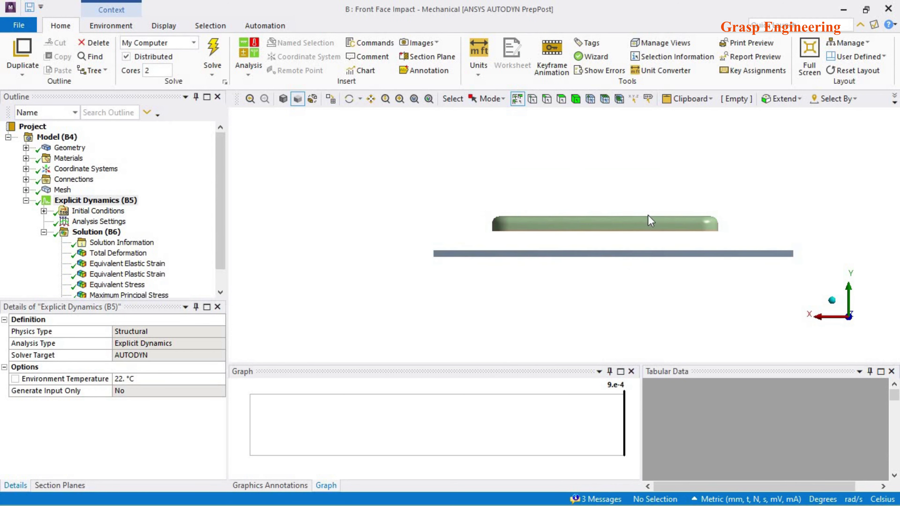
middle_click_drag(599, 230, 638, 300)
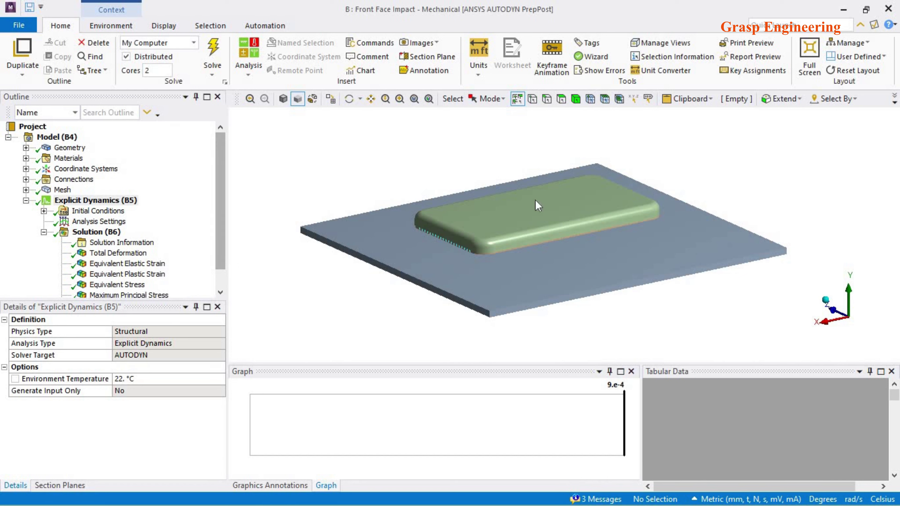
- Select the upper phone body and enlarge the outline area to show all results under Solution (B6)
left_click(559, 211)
middle_click_drag(573, 262, 546, 250)
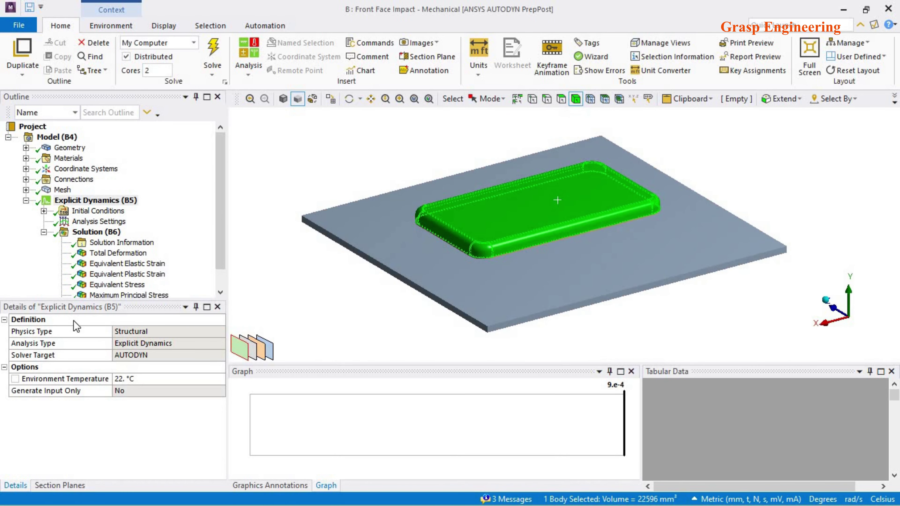
left_click_drag(88, 300, 88, 354)
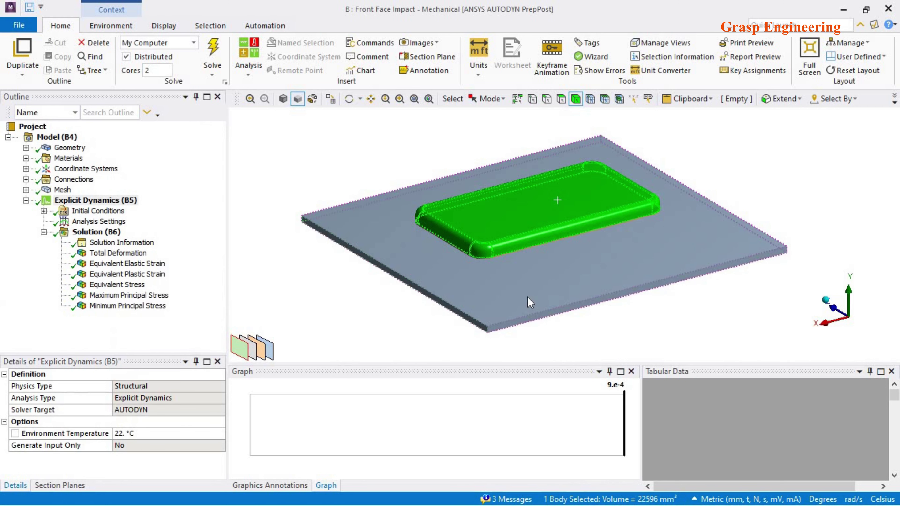
middle_click_drag(536, 274, 523, 259)
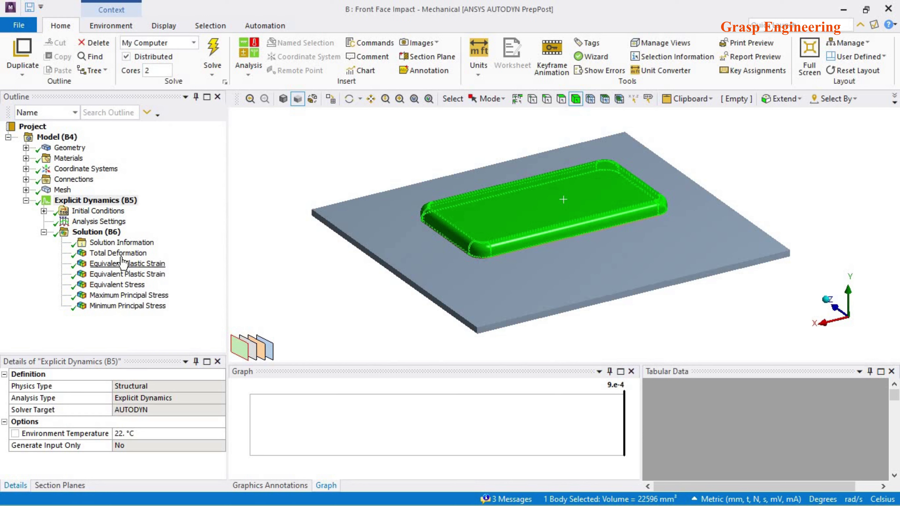
- Review the front face impact's equivalent, maximum principal and minimum principal stress results in a side-on view, ending on Maximum Principal Stress
left_click(120, 286)
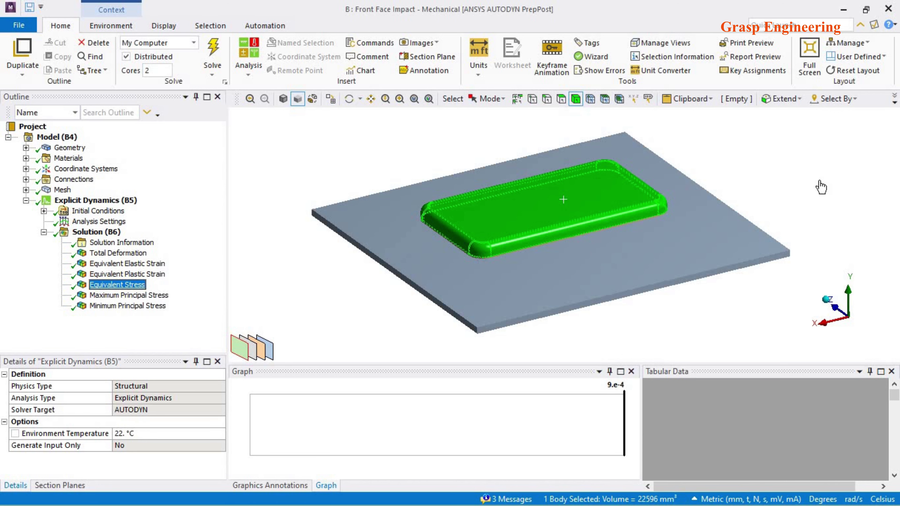
left_click(850, 335)
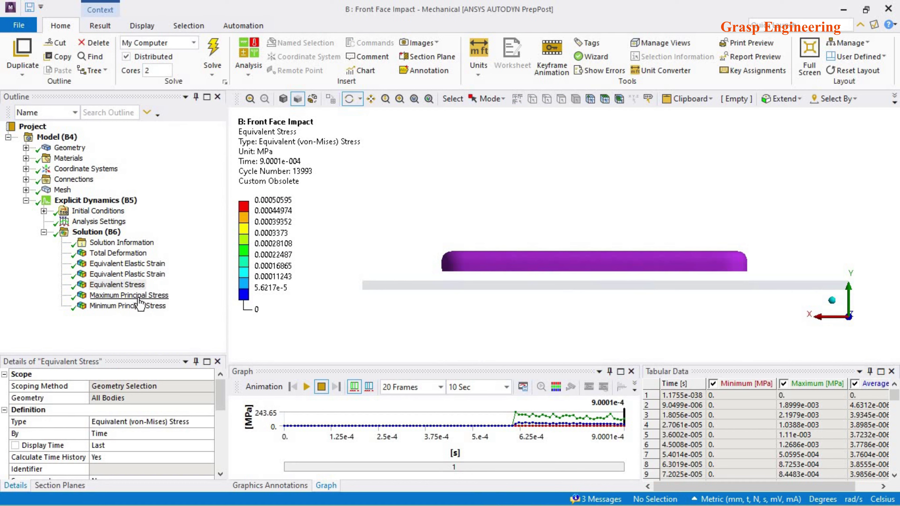
left_click(138, 296)
left_click(141, 306)
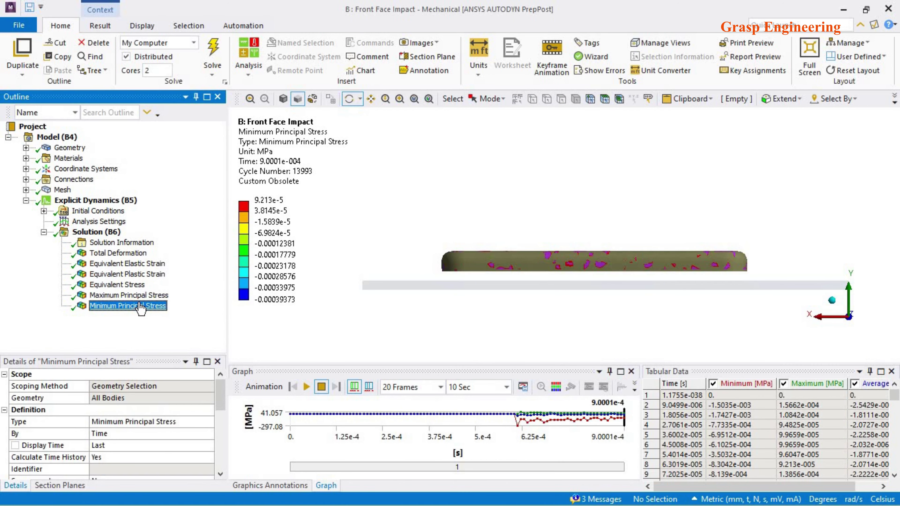
left_click(138, 295)
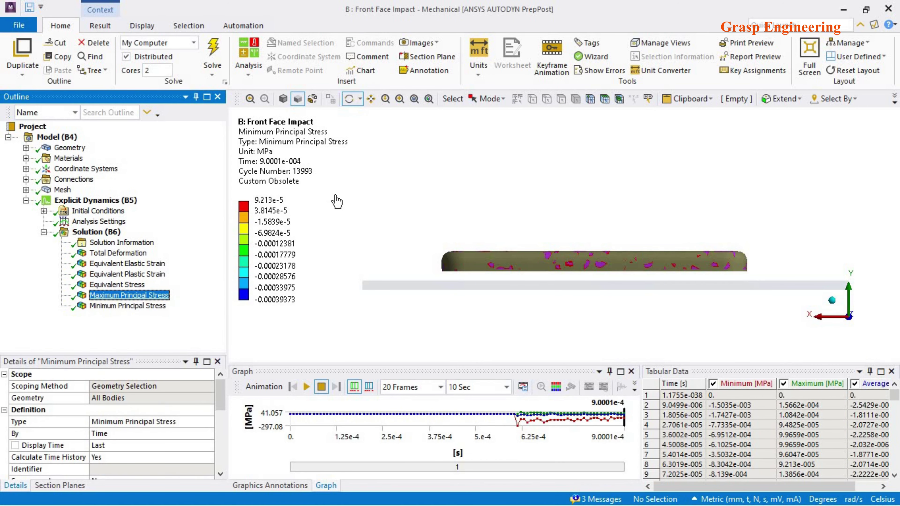
- Adjust the contour legend of the Maximum Principal Stress result to the visible bodies
left_click(470, 68)
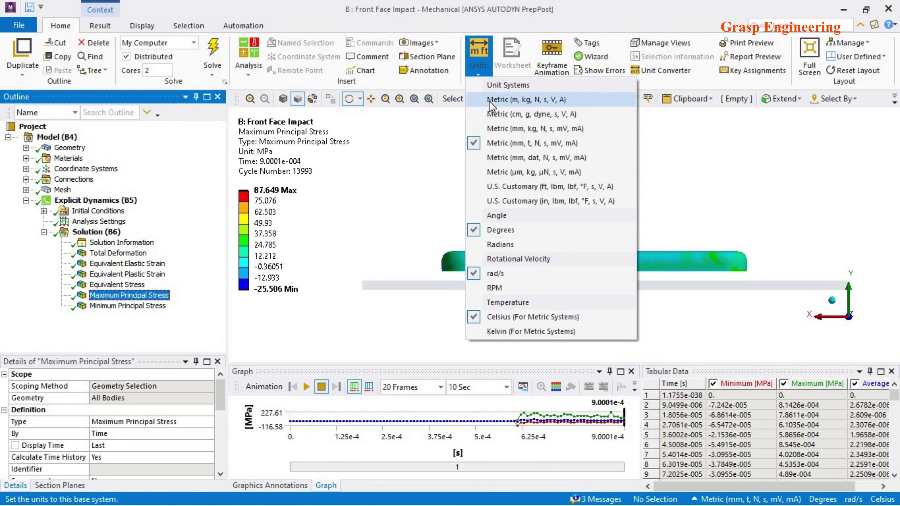
left_click(302, 258)
right_click(301, 258)
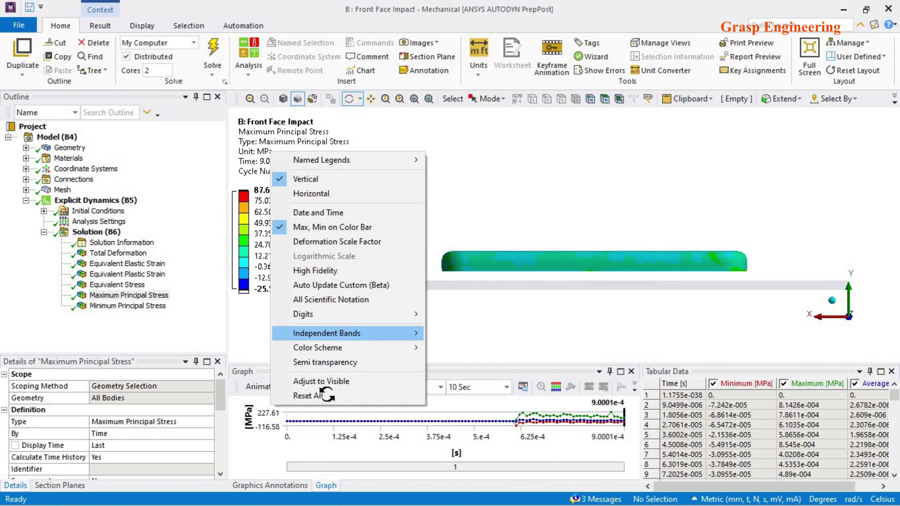
left_click(326, 382)
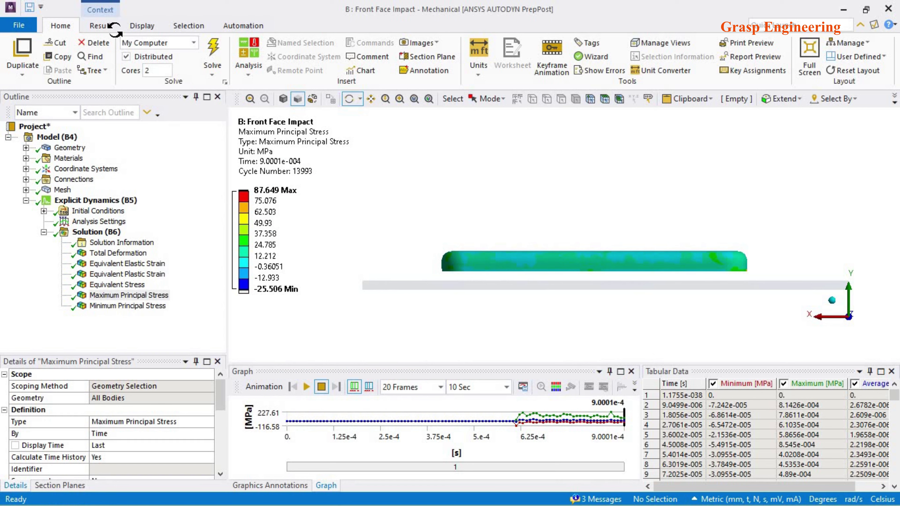
- Set the Maximum Principal Stress animation to 100 frames over 10 seconds and play it
left_click(100, 26)
left_click_drag(472, 223, 516, 235)
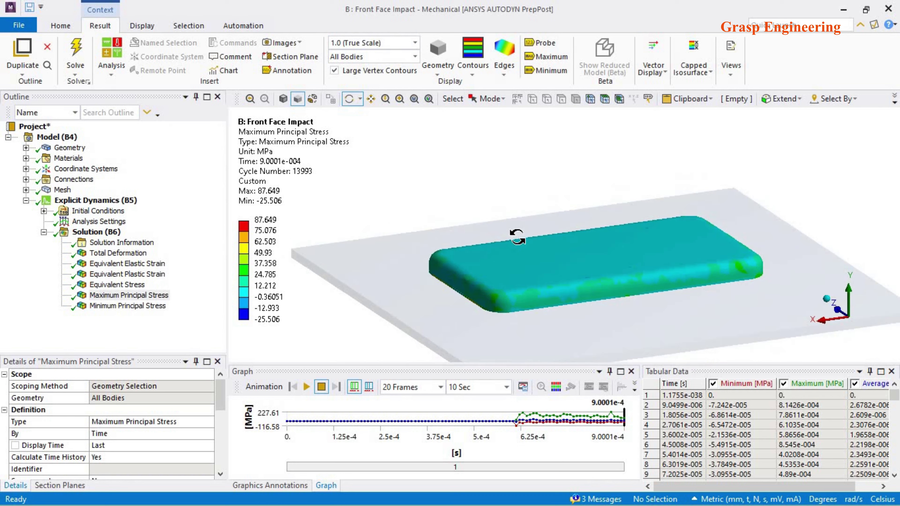
left_click(440, 387)
left_click(404, 453)
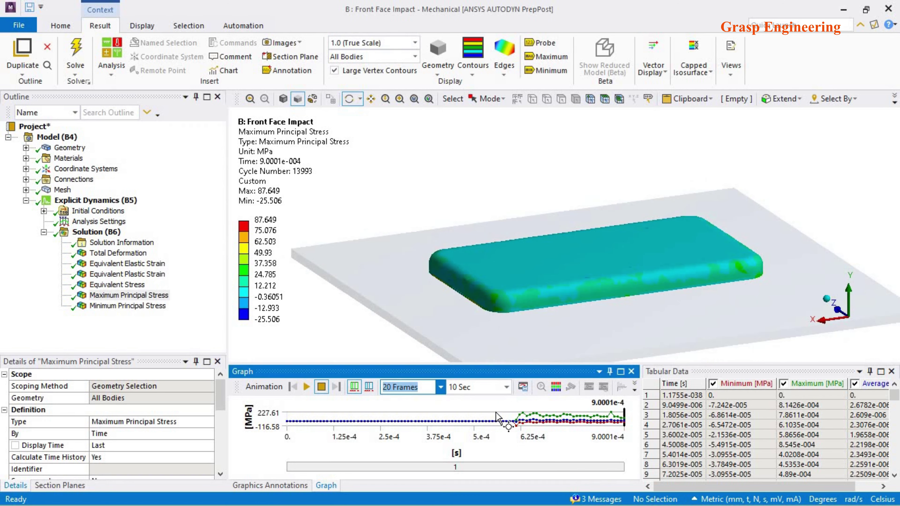
left_click(506, 387)
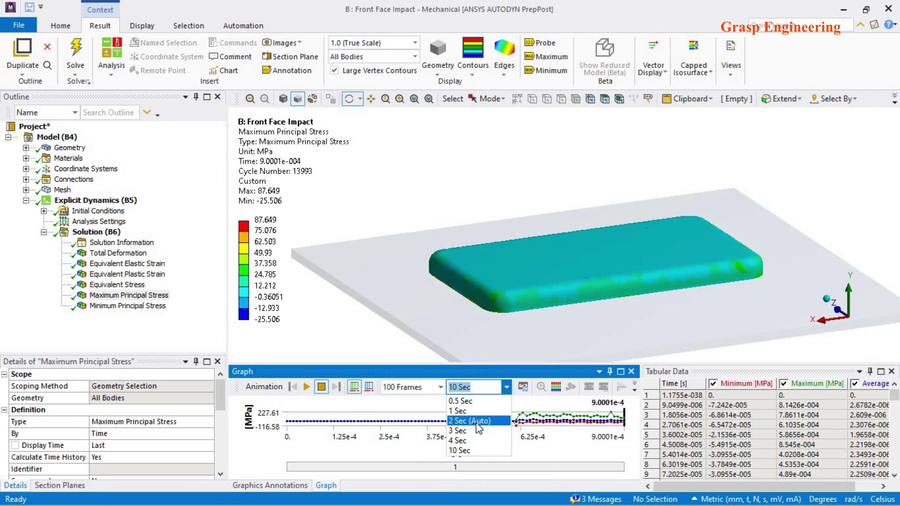
left_click(460, 450)
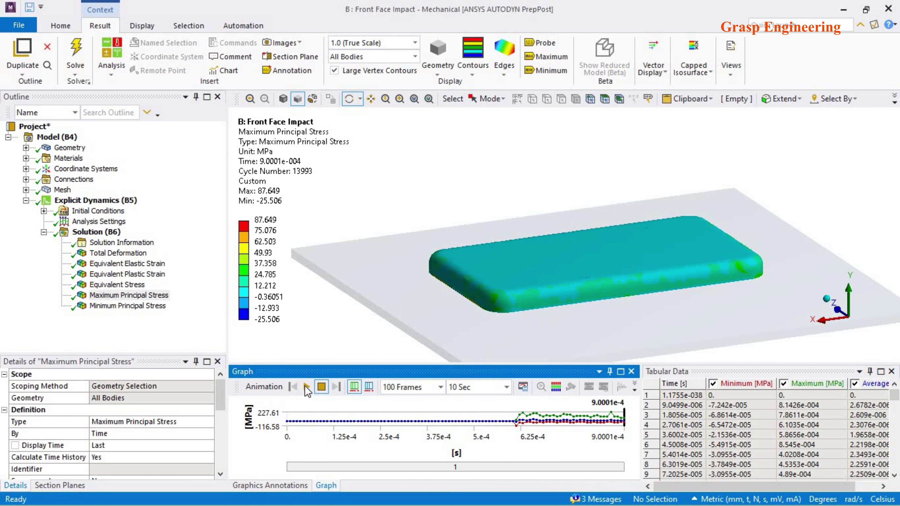
left_click(307, 387)
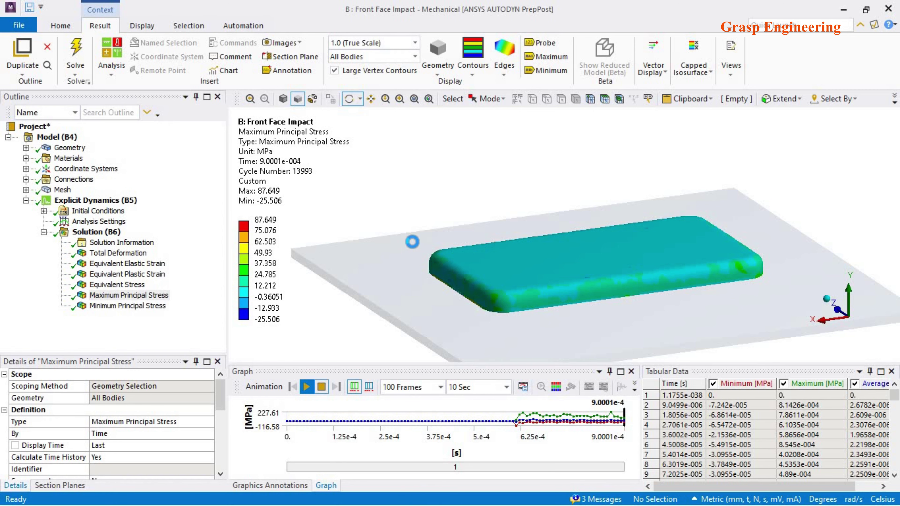
- Switch to the Corner Imact Mechanical window and examine the End Time in the Analysis Settings with the details area enlarged
key("alt+Tab")
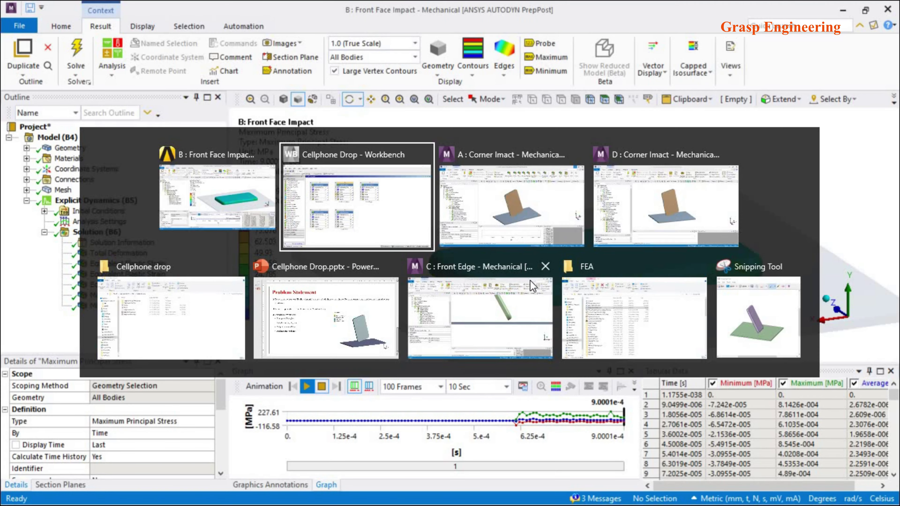
left_click(517, 212)
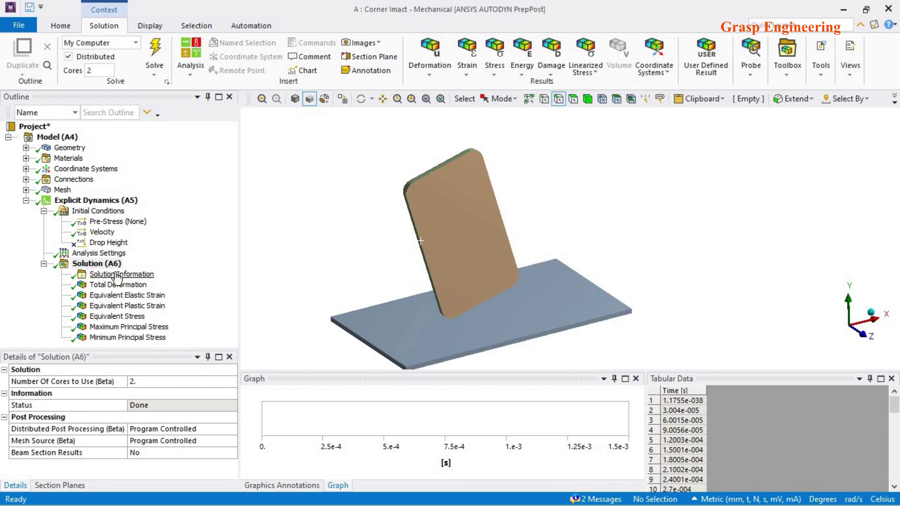
left_click(99, 211)
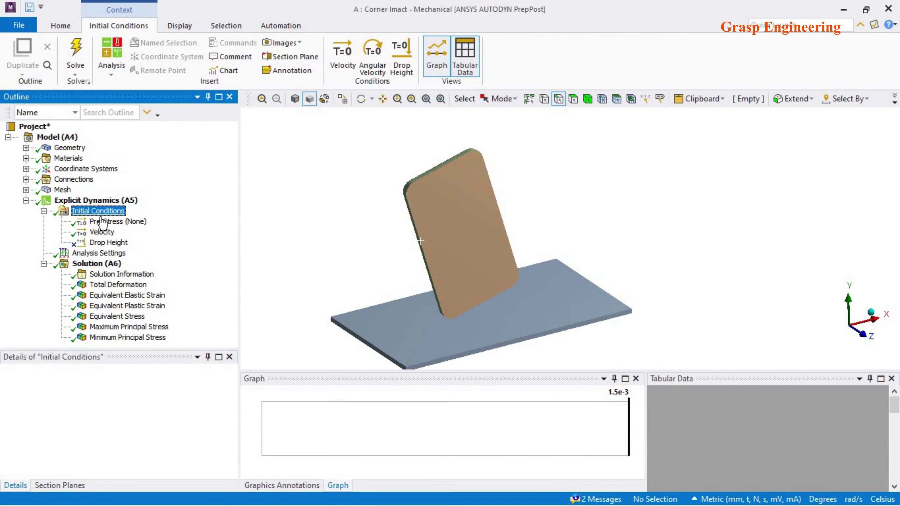
left_click(102, 254)
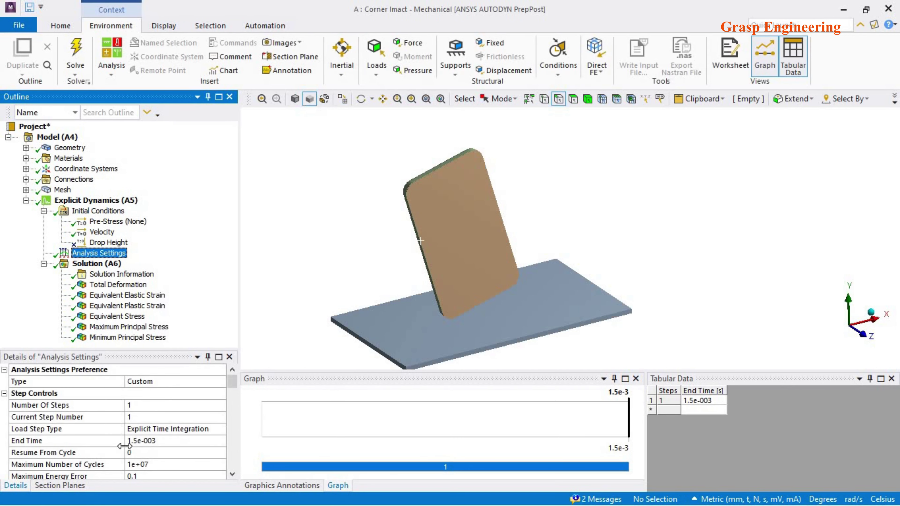
left_click_drag(159, 317, 167, 218)
left_click(161, 307)
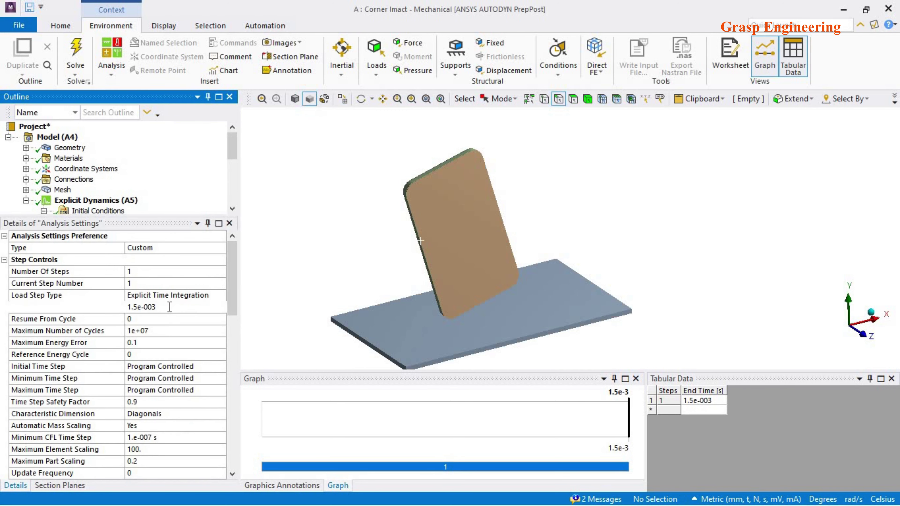
left_click_drag(160, 305, 129, 304)
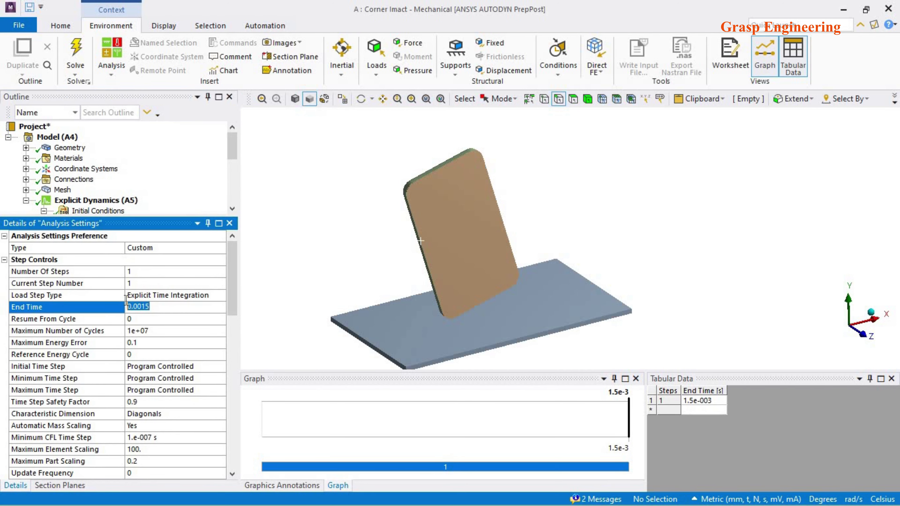
left_click(152, 307)
left_click_drag(130, 302, 129, 302)
- Show Total Deformation under Solution (A6) with an enlarged time-history graph, and select the Equivalent Stress result
left_click(230, 166)
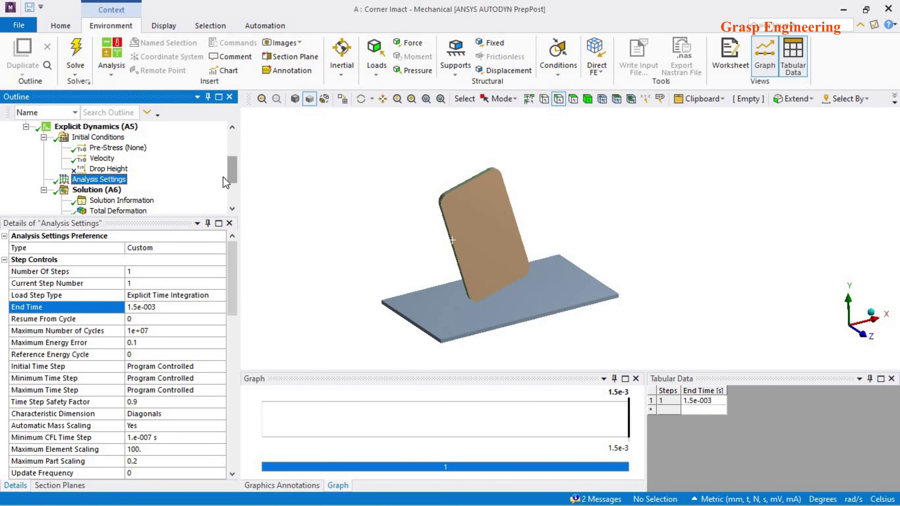
scroll(225, 182, "down", 2)
left_click(118, 148)
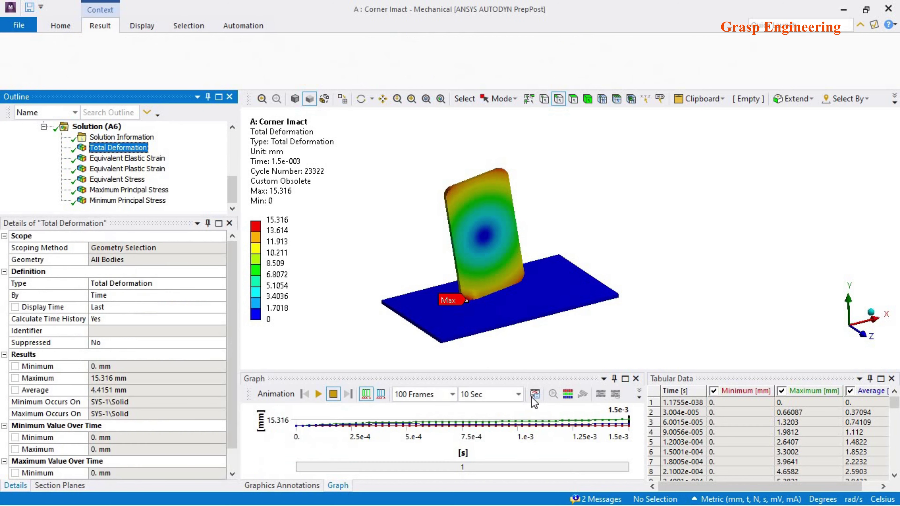
left_click_drag(500, 348, 500, 258)
left_click(116, 180)
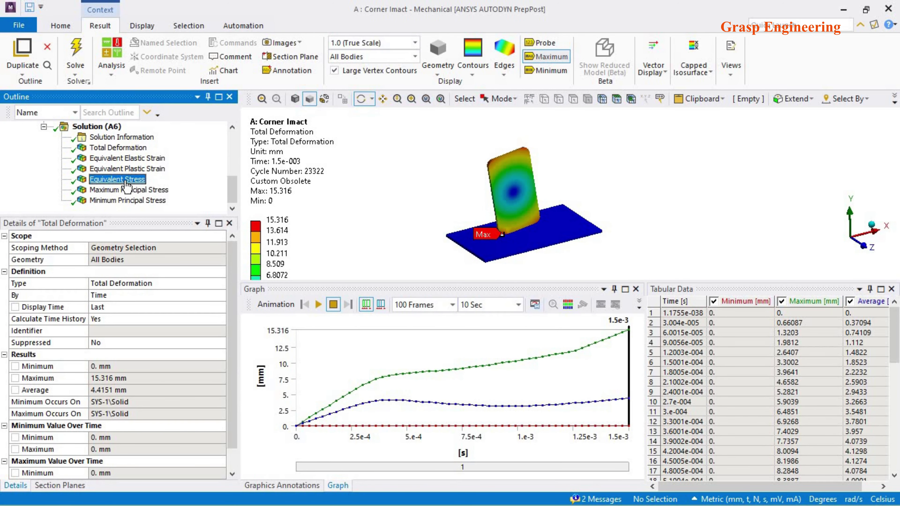
- Open the Energy Summary in Solution Information and enlarge the worksheet to examine the energy curves over time
left_click(117, 138)
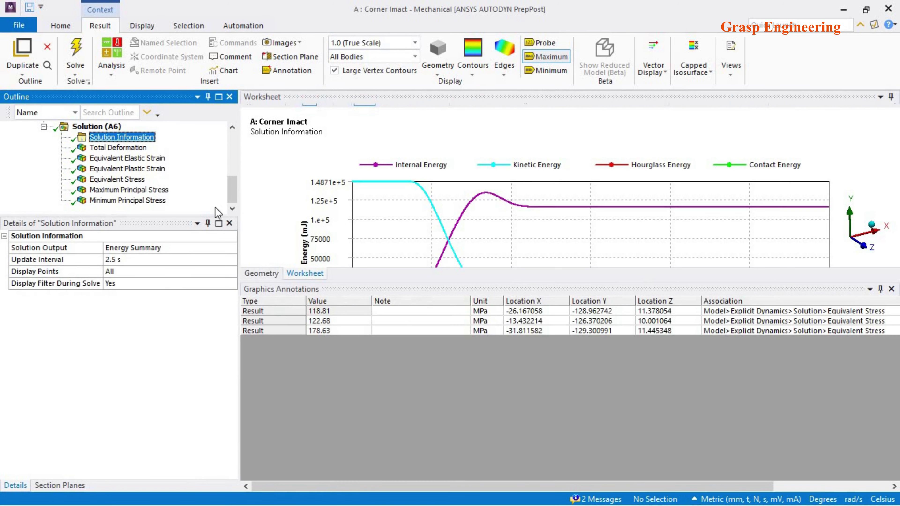
left_click(232, 248)
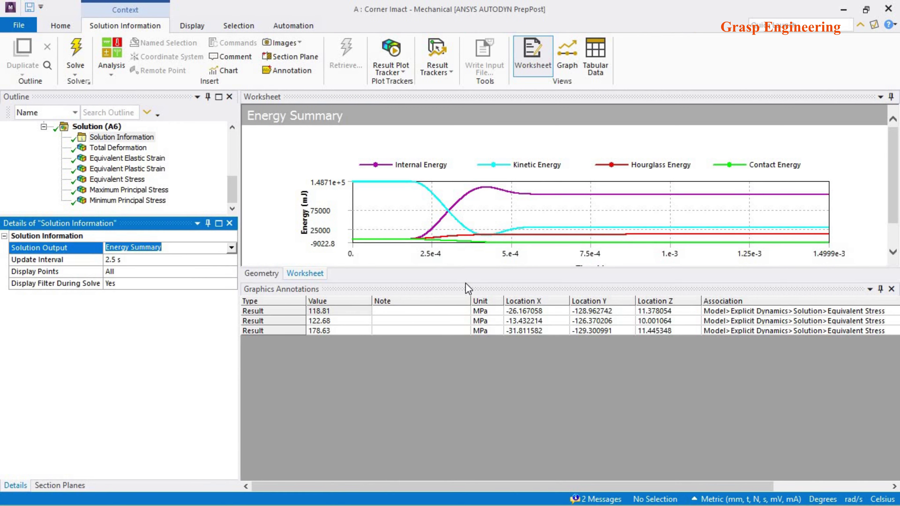
left_click_drag(467, 281, 460, 422)
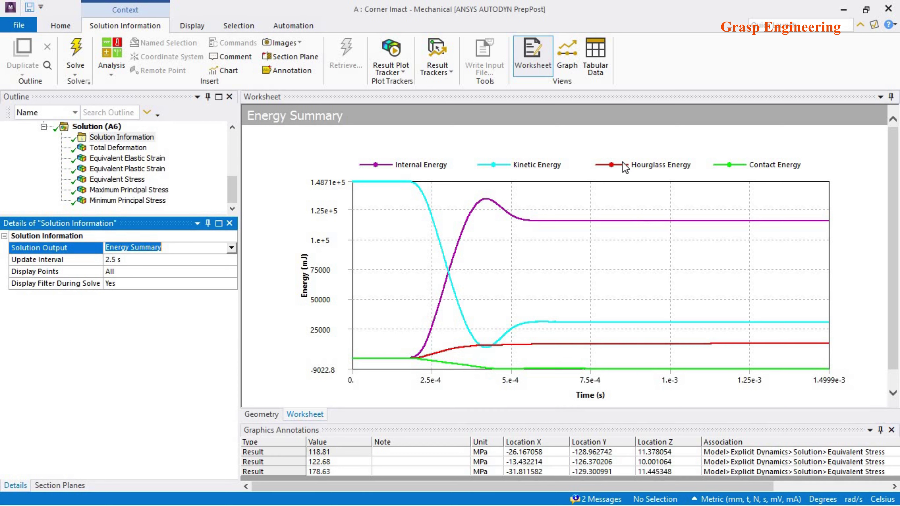
- Show Equivalent Stress with a taller graph, play its animation in front view close to the impacted corner, and stop it
left_click(112, 180)
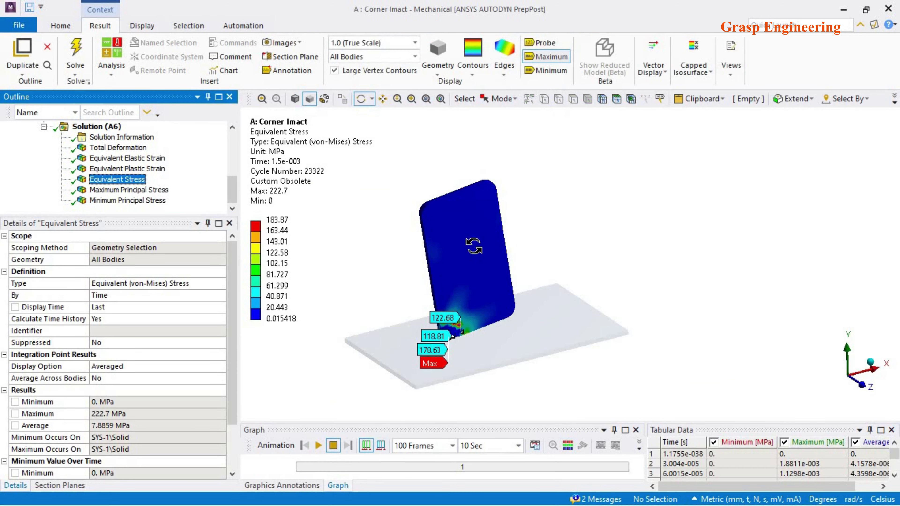
left_click_drag(512, 331, 517, 349)
left_click_drag(532, 422, 522, 347)
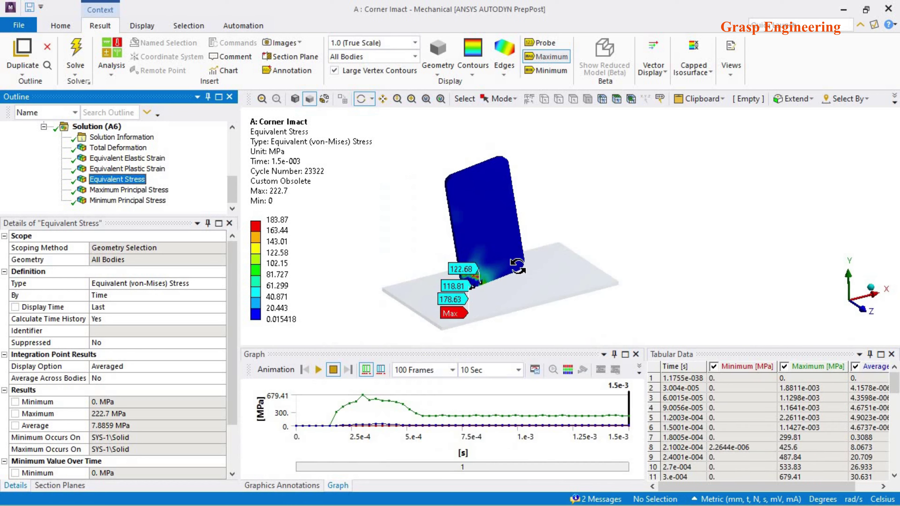
left_click(868, 313)
scroll(513, 257, "up", 5)
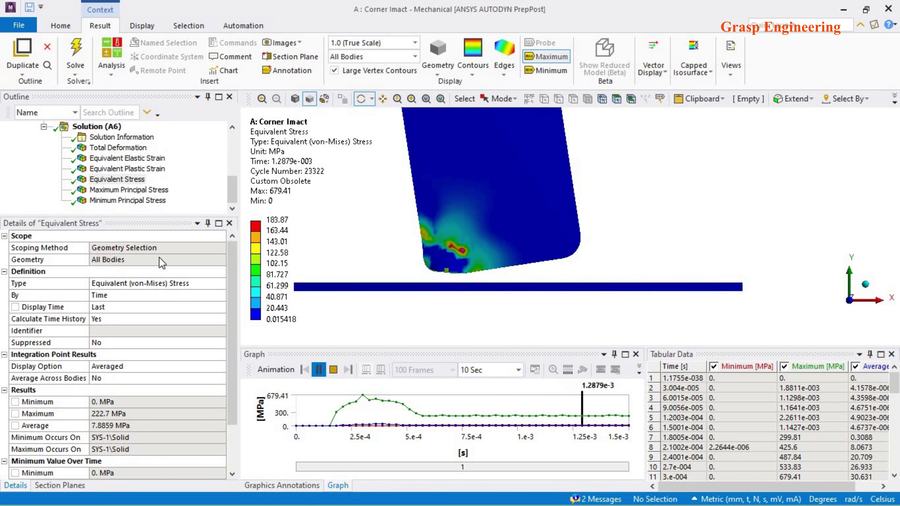
left_click(333, 370)
- Show the Analysis Settings of the Corner Imact model and examine the End Time under Step Controls
scroll(132, 164, "up", 2)
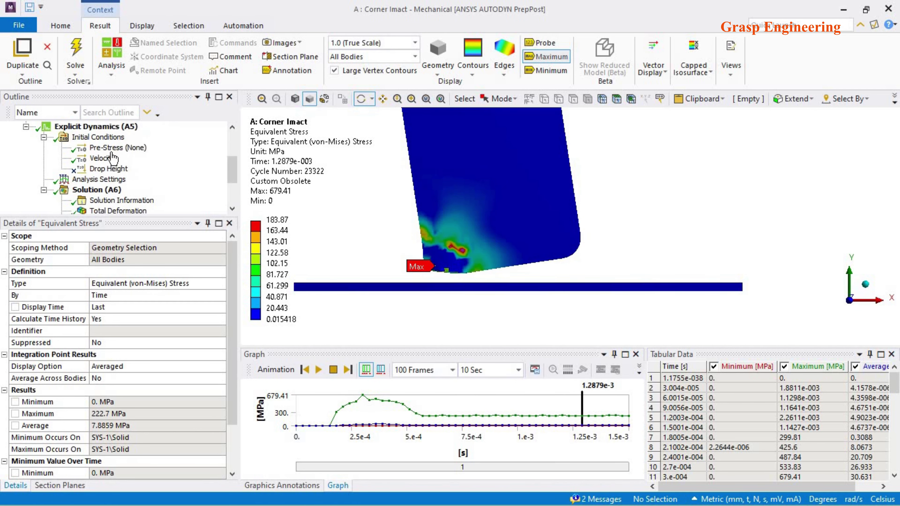
left_click(106, 180)
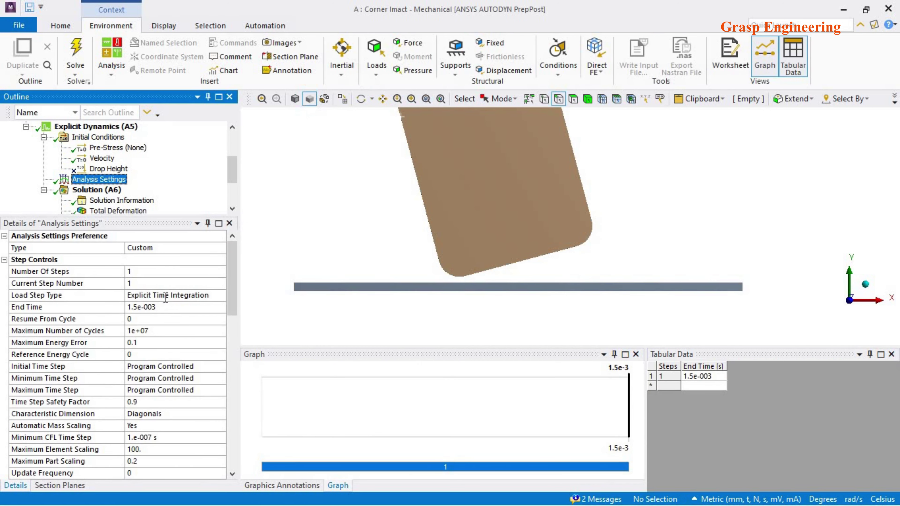
left_click(165, 306)
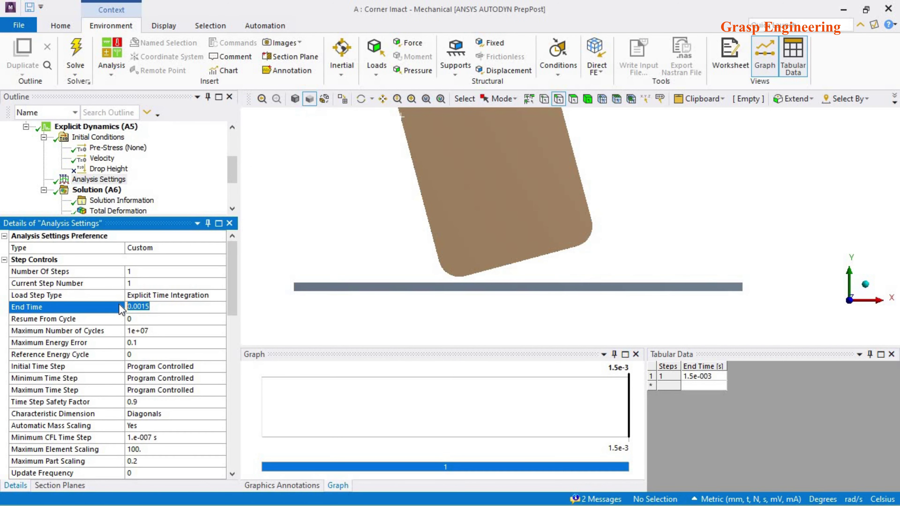
middle_click_drag(449, 297, 475, 303)
left_click(147, 308)
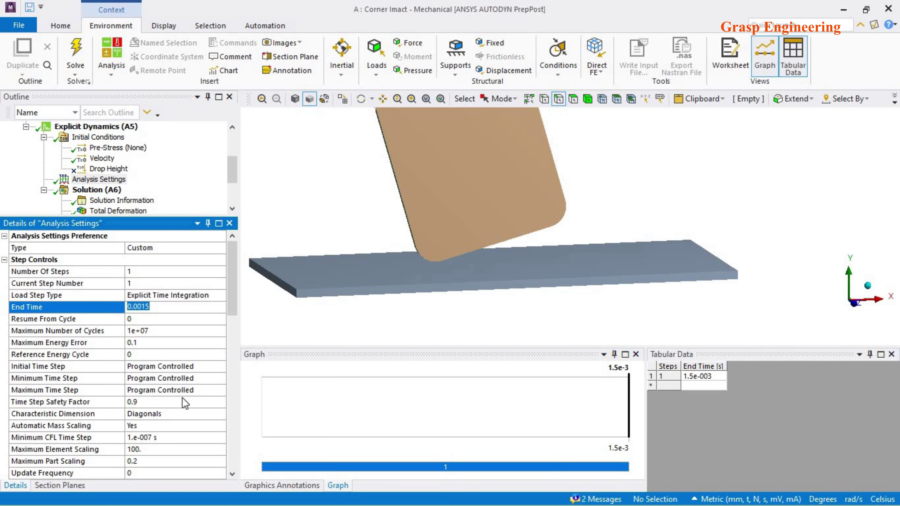
scroll(194, 433, "down", 1)
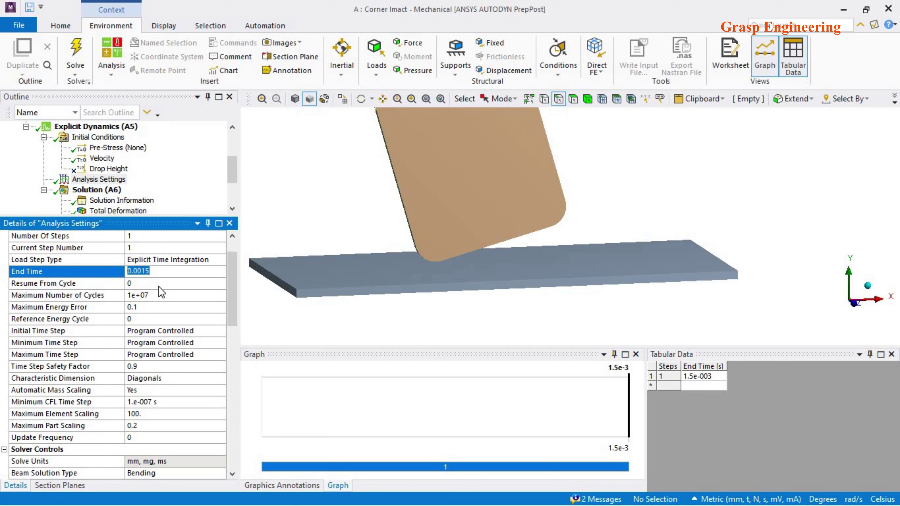
scroll(178, 365, "up", 1)
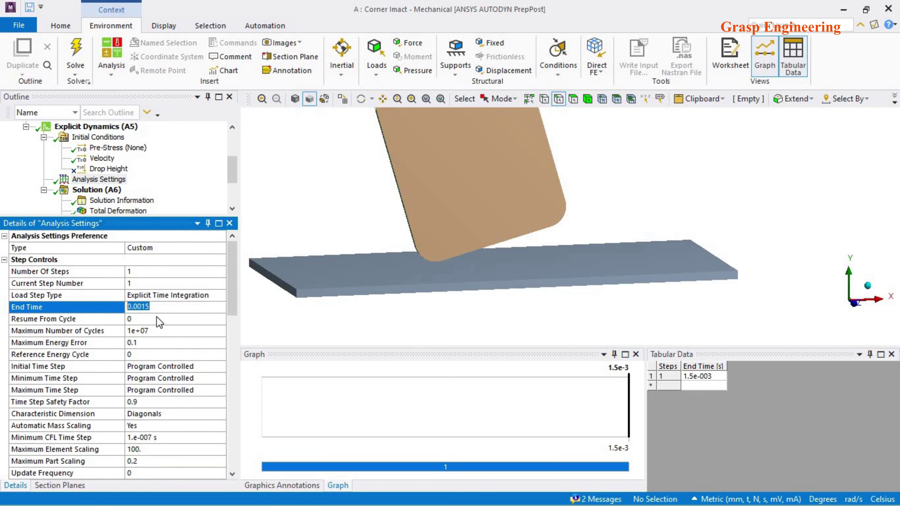
- Examine the remaining Step Controls, the Solver Controls including Maximum Velocity, and the Euler Domain Controls in the Analysis Settings
scroll(151, 381, "down", 2)
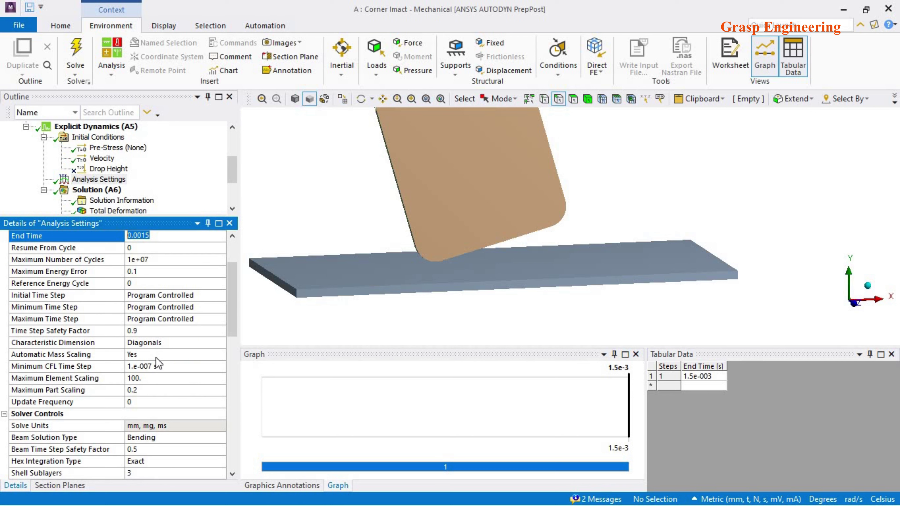
scroll(156, 363, "down", 4)
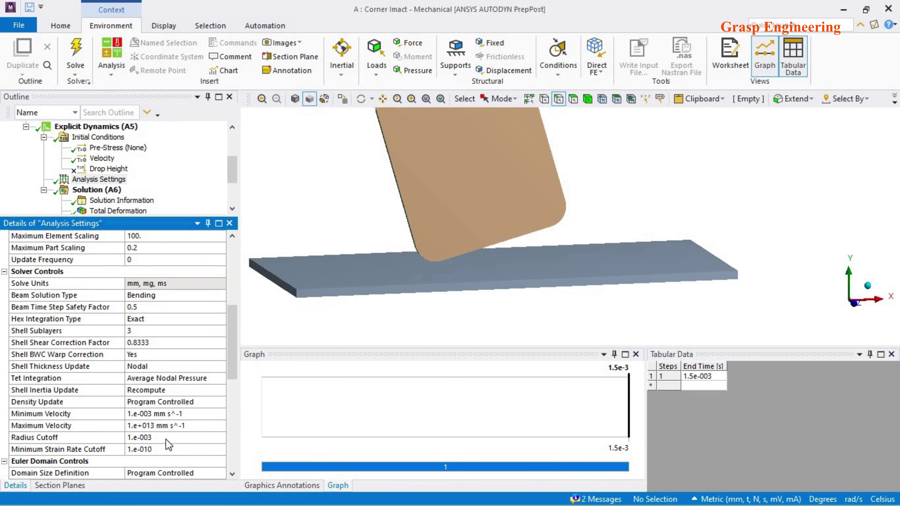
left_click(180, 427)
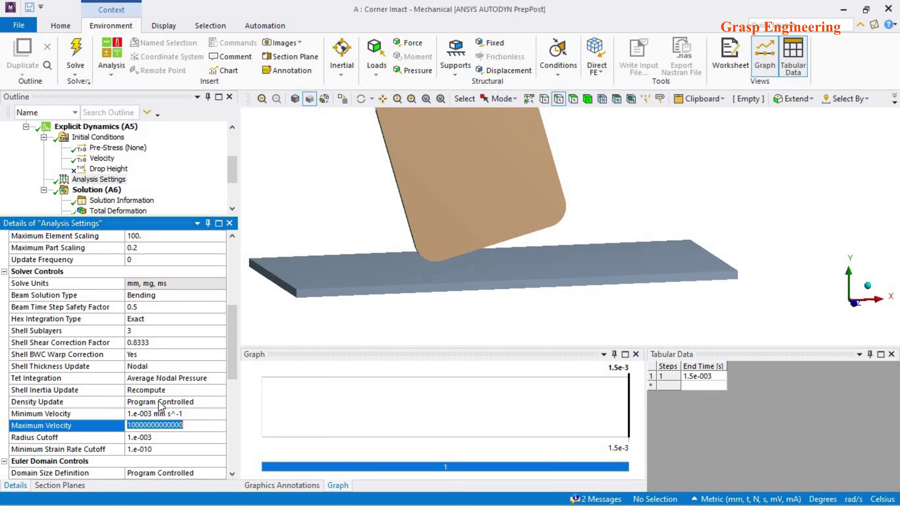
scroll(160, 405, "down", 2)
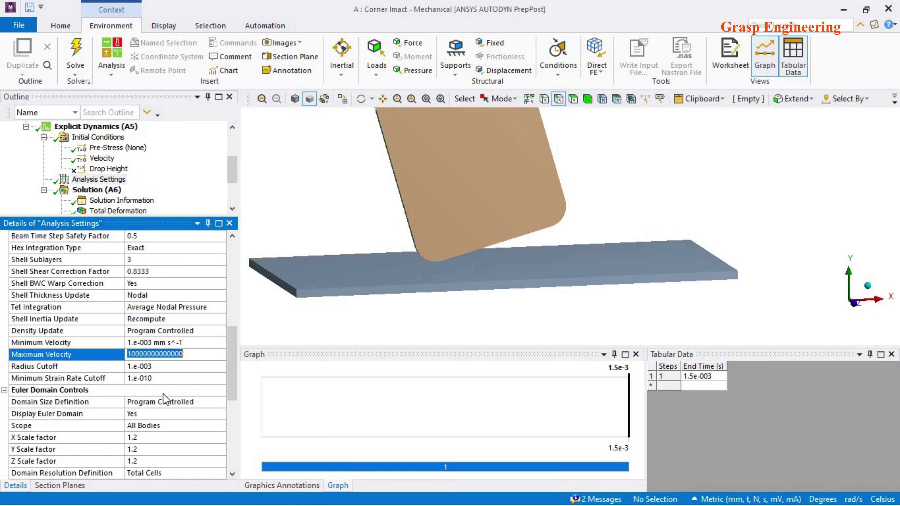
scroll(164, 397, "down", 3)
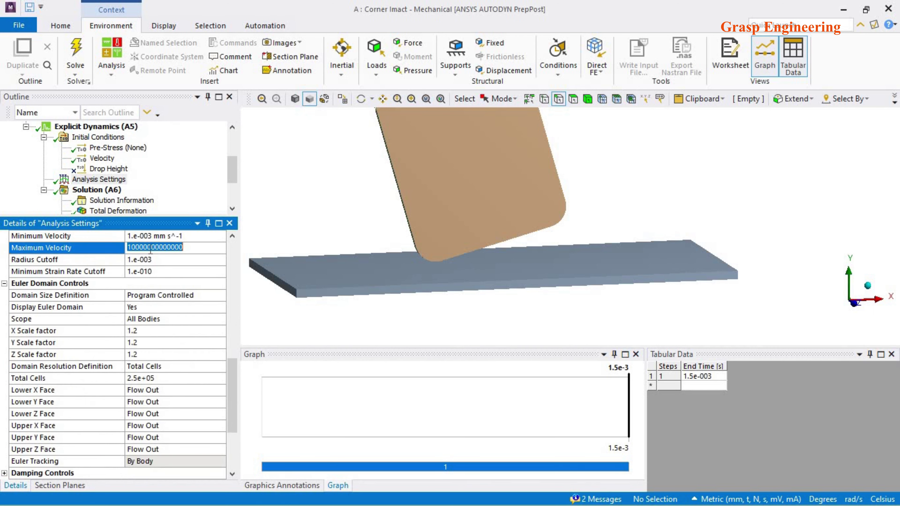
scroll(160, 378, "down", 3)
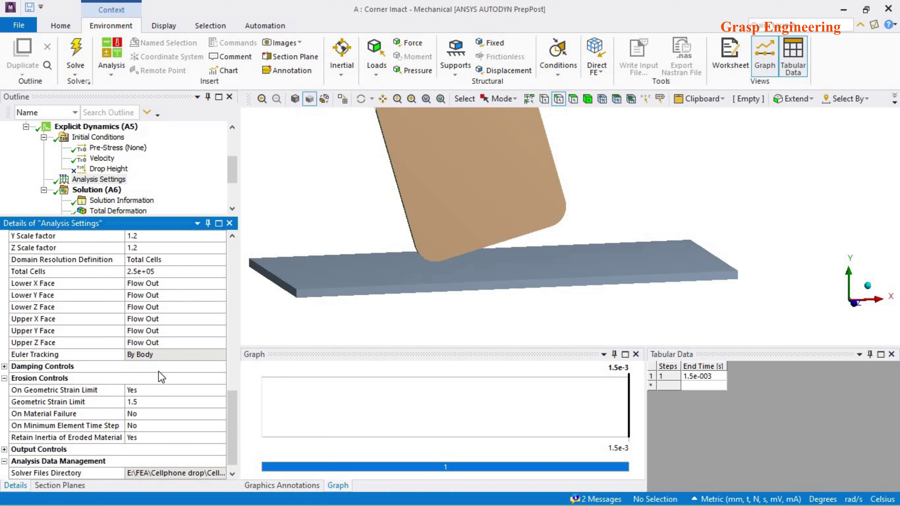
- Expand the Output Controls of the Analysis Settings and examine Result Number Of Points
scroll(161, 377, "down", 1)
left_click(4, 438)
scroll(163, 386, "down", 3)
left_click(142, 378)
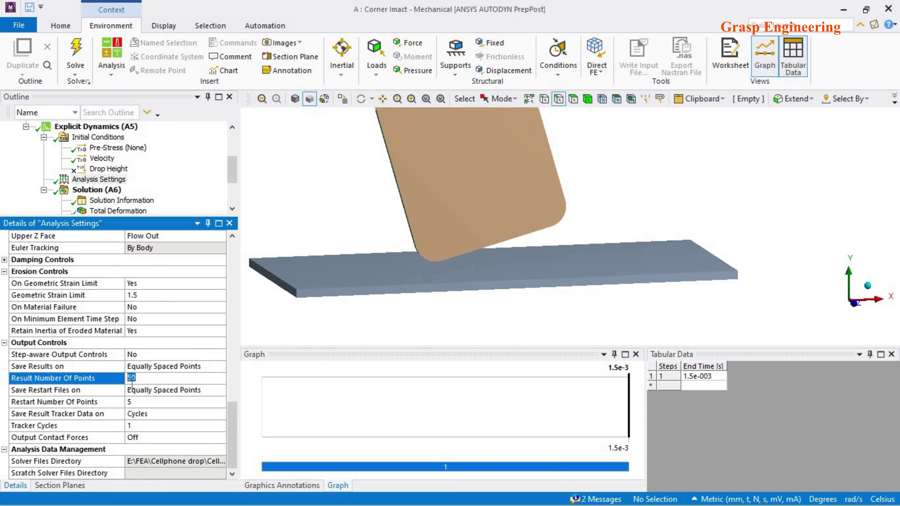
- Show Total Deformation and examine its time-point results down to the final row of the table
left_click(110, 212)
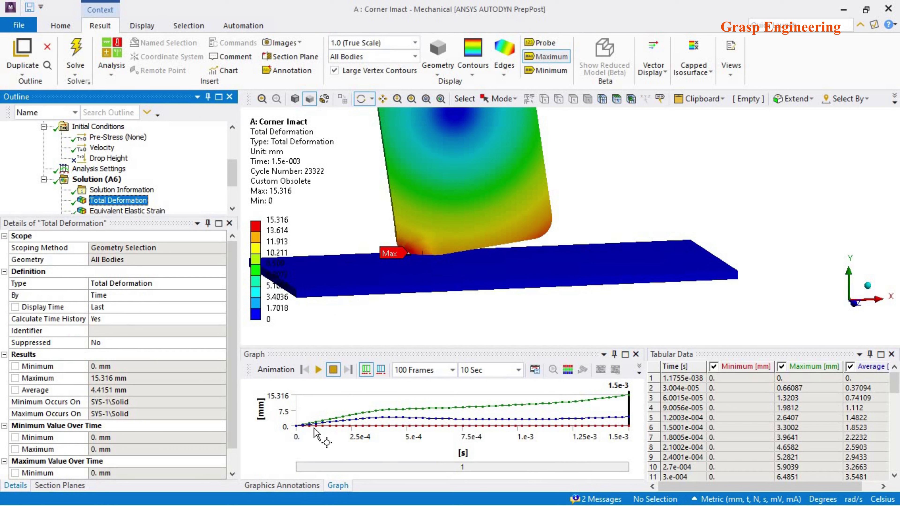
left_click(690, 427)
scroll(686, 401, "down", 3)
scroll(687, 404, "down", 10)
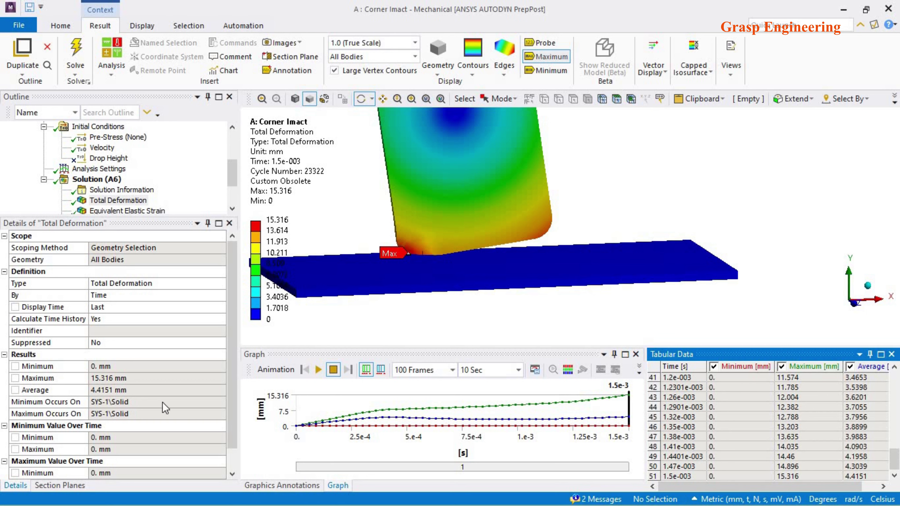
scroll(163, 403, "down", 1)
scroll(151, 379, "up", 1)
- Return to the Output Controls in Analysis Settings, open Result Number Of Points, and enlarge the outline tree area
left_click(99, 169)
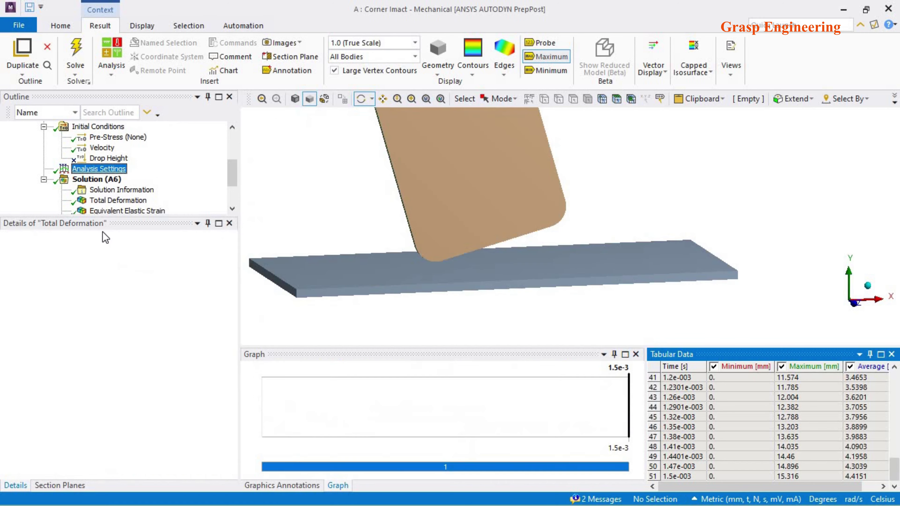
scroll(149, 381, "down", 4)
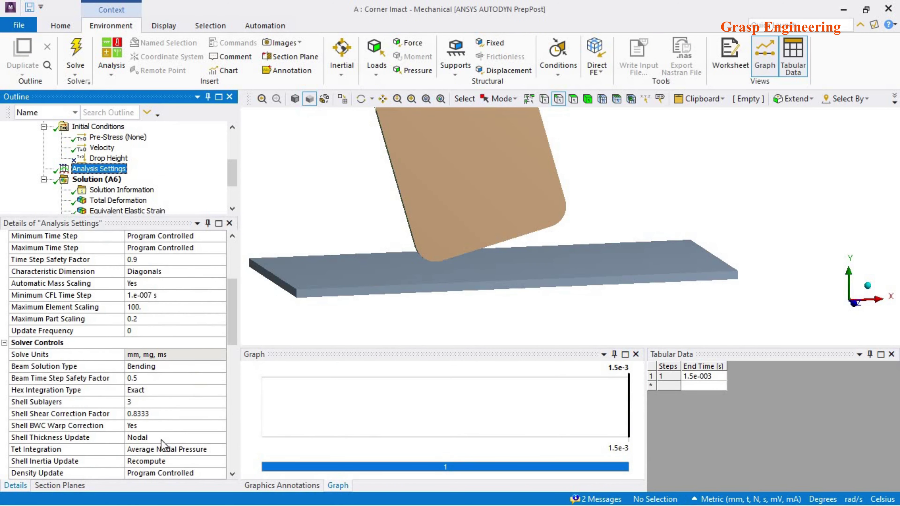
scroll(161, 445, "down", 13)
left_click(167, 378)
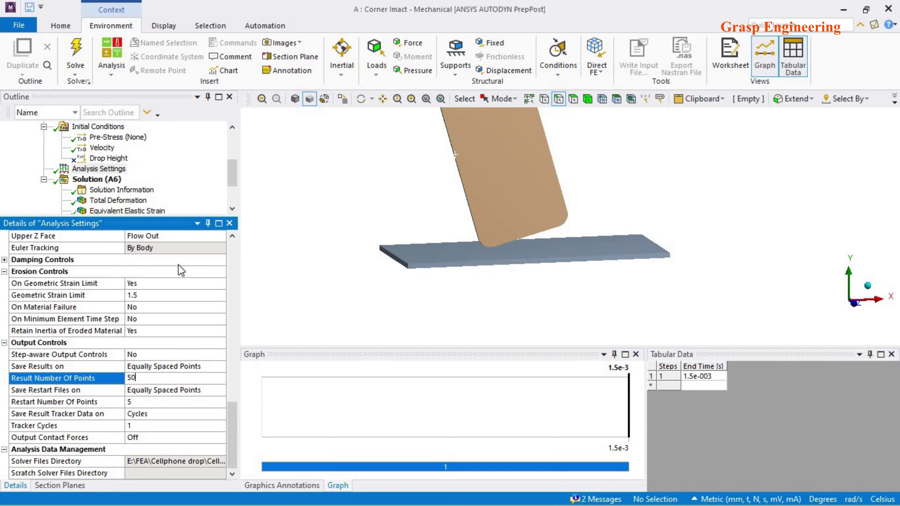
left_click_drag(167, 214, 163, 342)
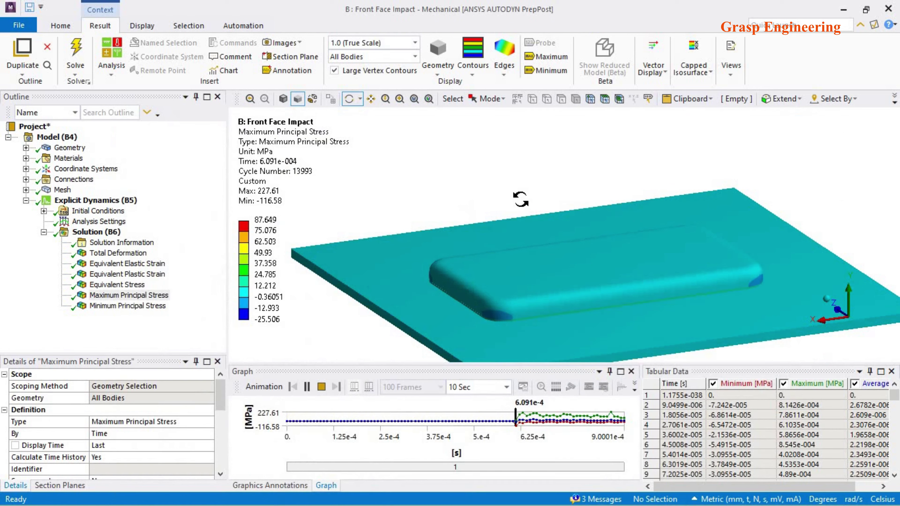
- View the running Maximum Principal Stress animation of Front Face Impact side-on and inspect the phone's contact with the plate
left_click(860, 328)
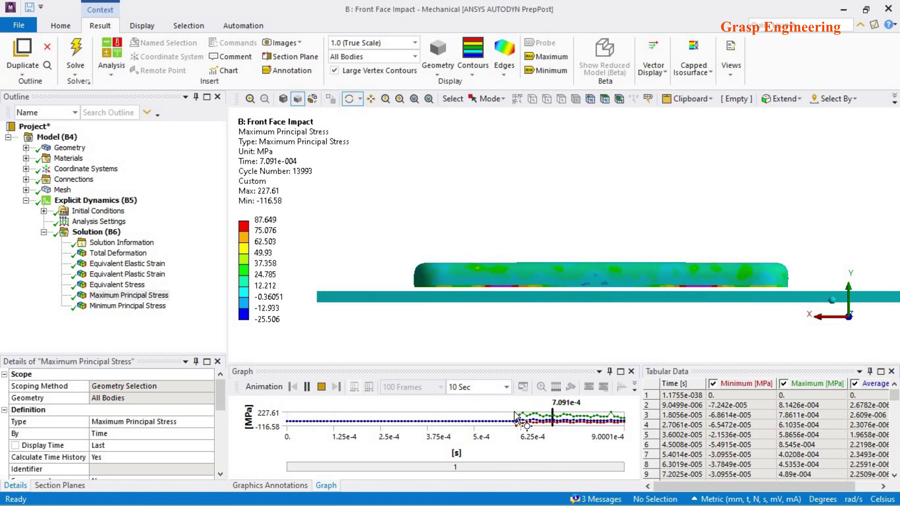
scroll(518, 328, "up", 6)
scroll(607, 266, "down", 5)
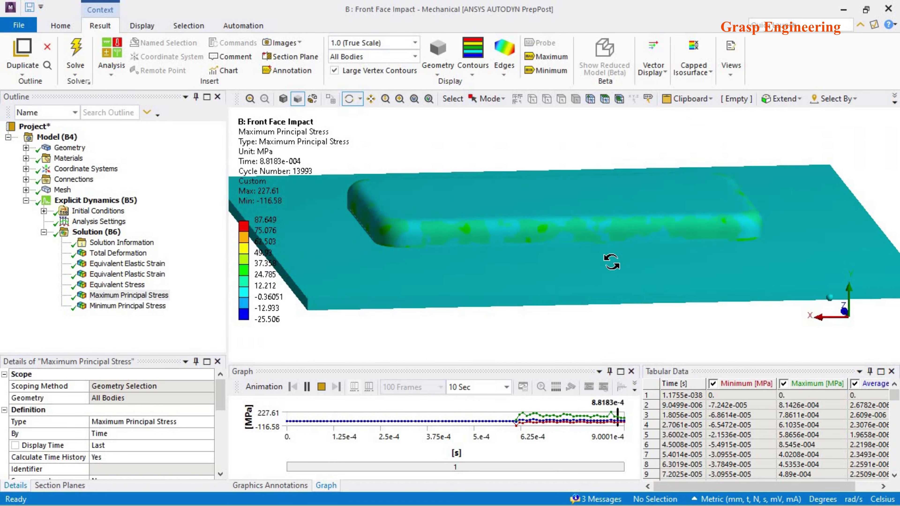
- Show Equivalent Stress for Front Face Impact, readjust its contour legend to the current result range, and view the impacted face
left_click(132, 285)
left_click_drag(567, 231, 291, 176)
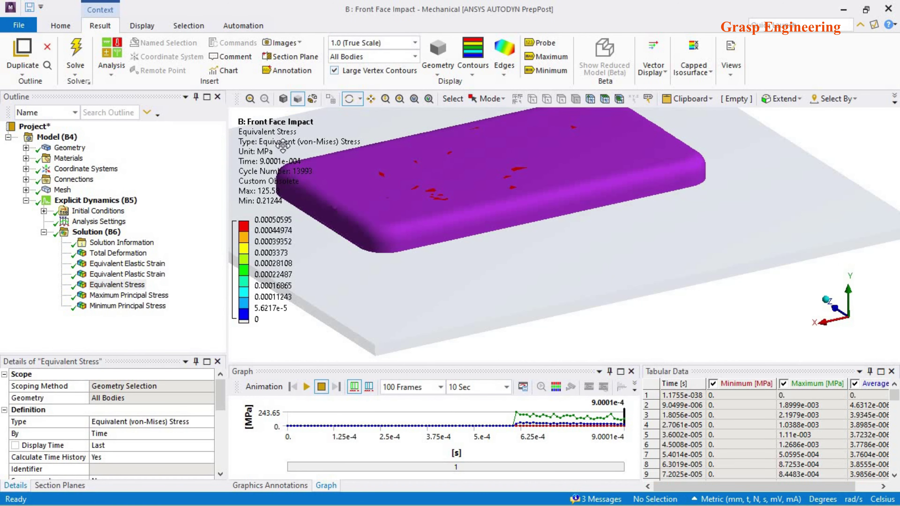
right_click(275, 139)
left_click(305, 375)
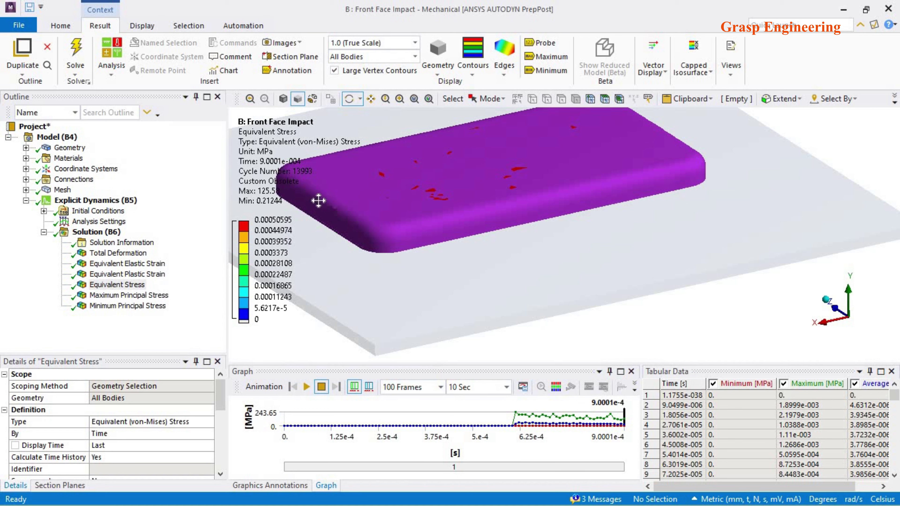
left_click_drag(434, 218, 543, 268)
scroll(544, 267, "up", 2)
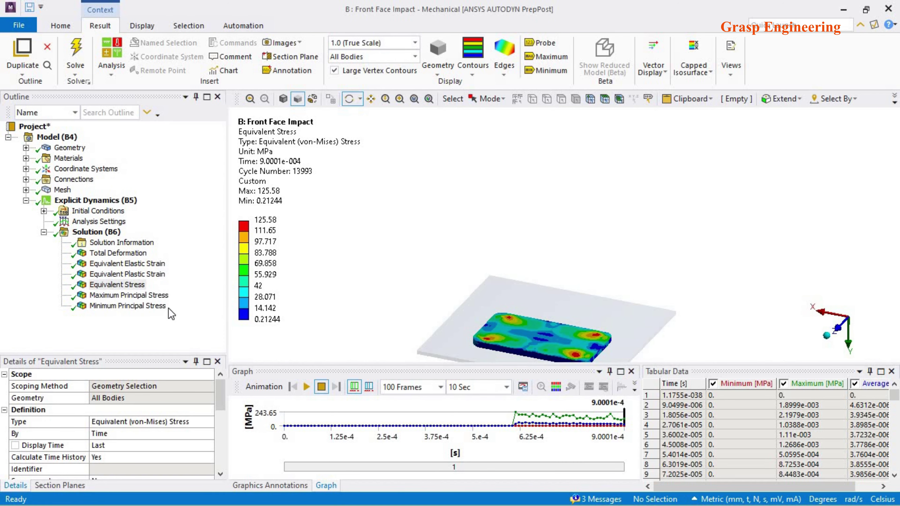
- View the Equivalent Elastic Strain, and hide the plate body under Solution (B6) to expose the phone's impact face
left_click(140, 265)
left_click_drag(602, 355, 518, 285)
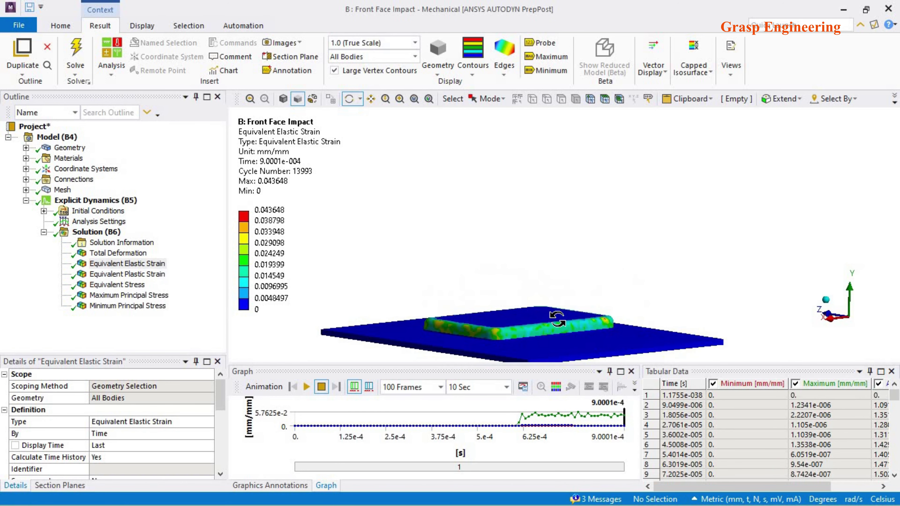
left_click(92, 232)
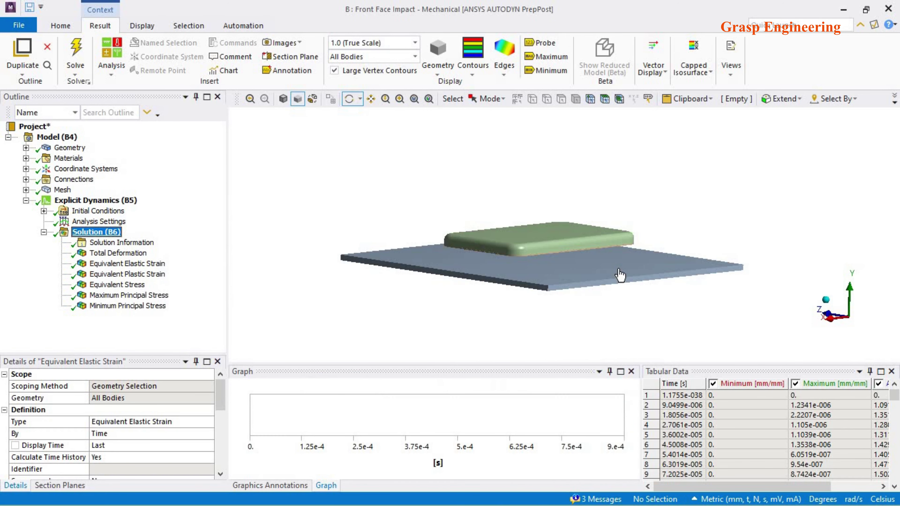
left_click(619, 270)
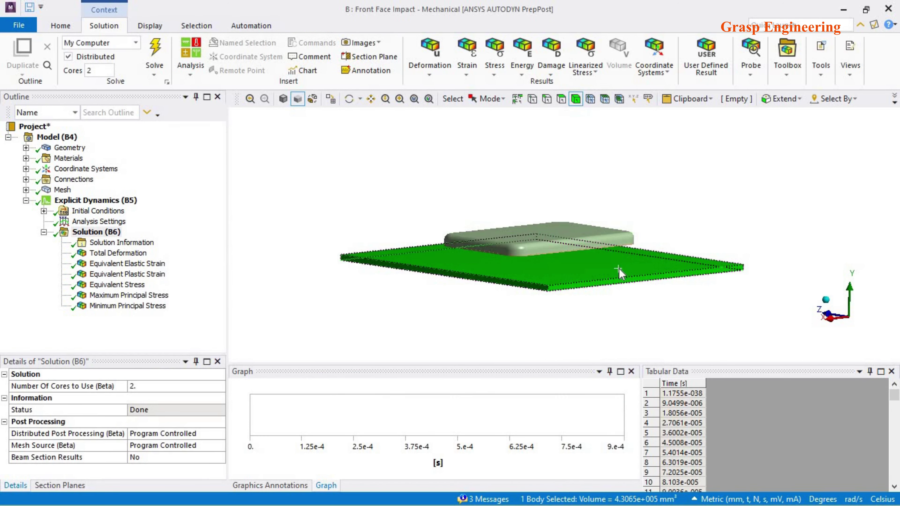
right_click(649, 256)
left_click(685, 219)
middle_click_drag(584, 270, 587, 222)
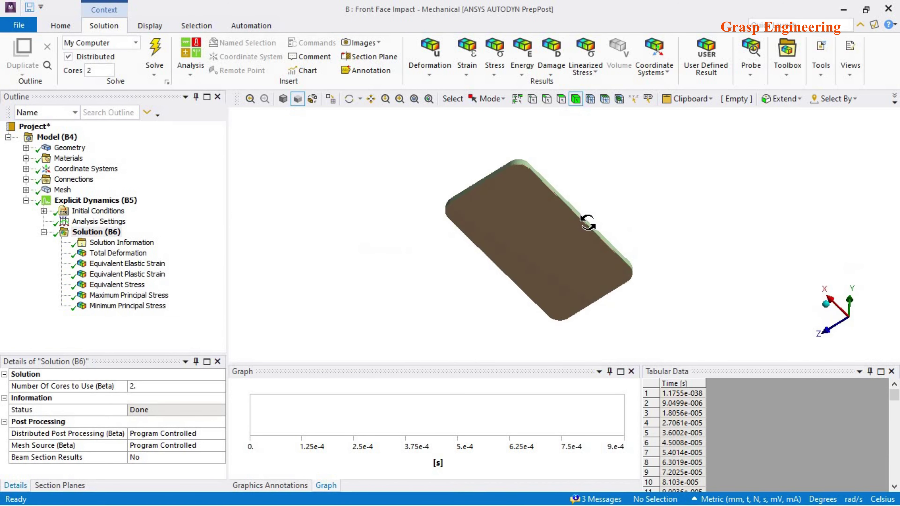
- Review the Total Deformation, elastic and plastic strain, Equivalent Stress and Minimum Principal Stress results with only the phone visible
left_click(131, 254)
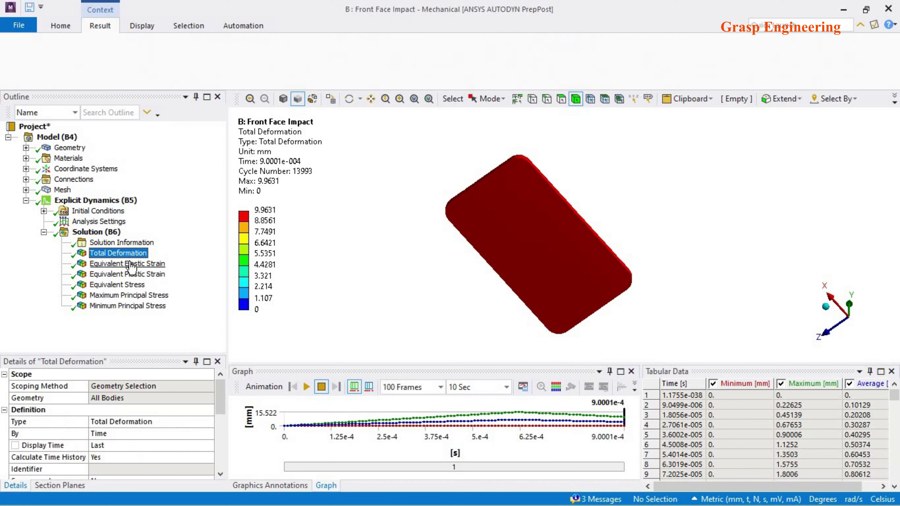
left_click(130, 264)
left_click(128, 275)
middle_click_drag(606, 242, 581, 284)
left_click(121, 285)
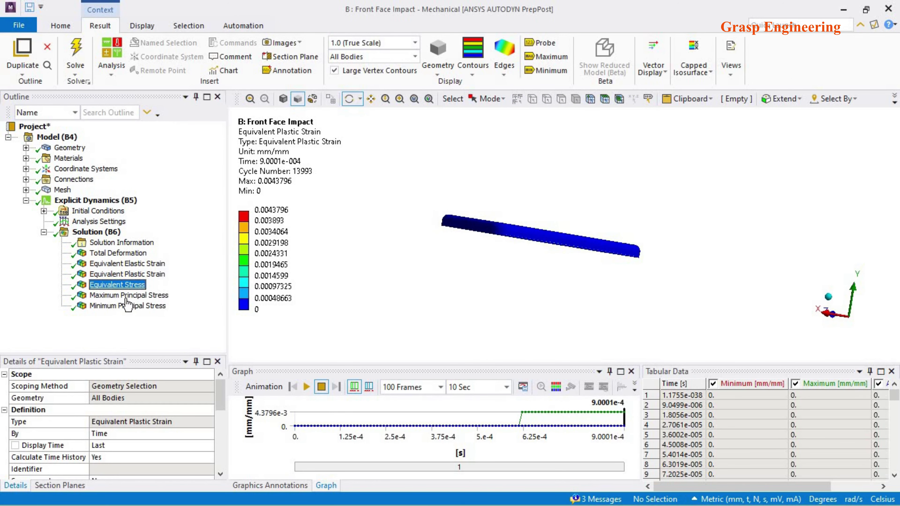
left_click(126, 306)
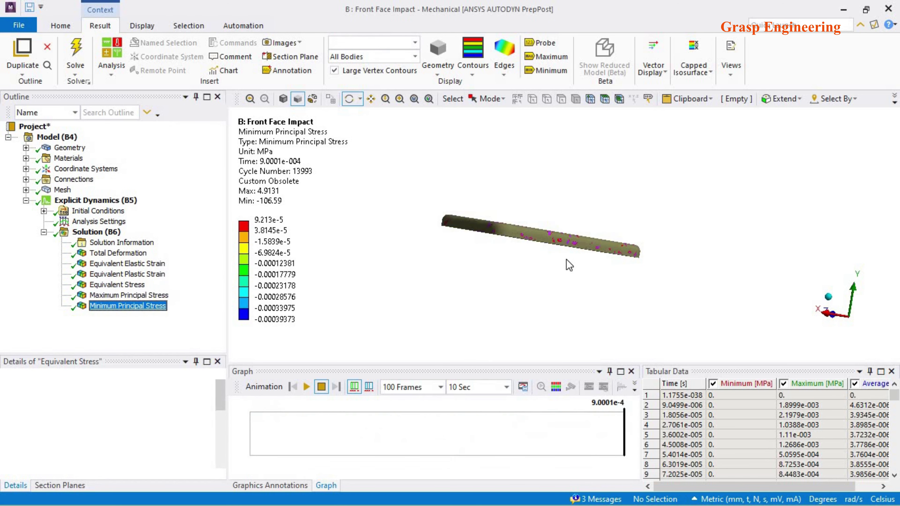
- Examine the Energy Summary of Front Face Impact, and show all bodies again in the geometry view
left_click(146, 244)
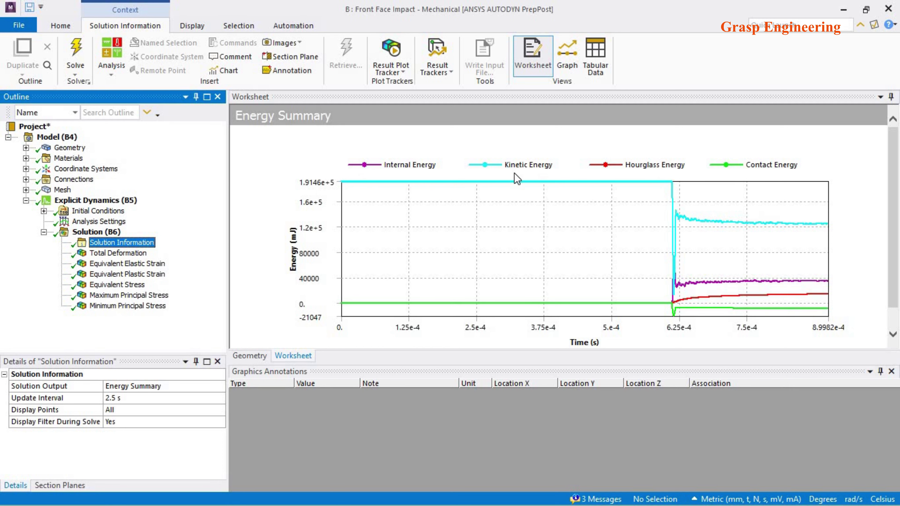
left_click(253, 357)
middle_click_drag(518, 258, 392, 193)
right_click(392, 193)
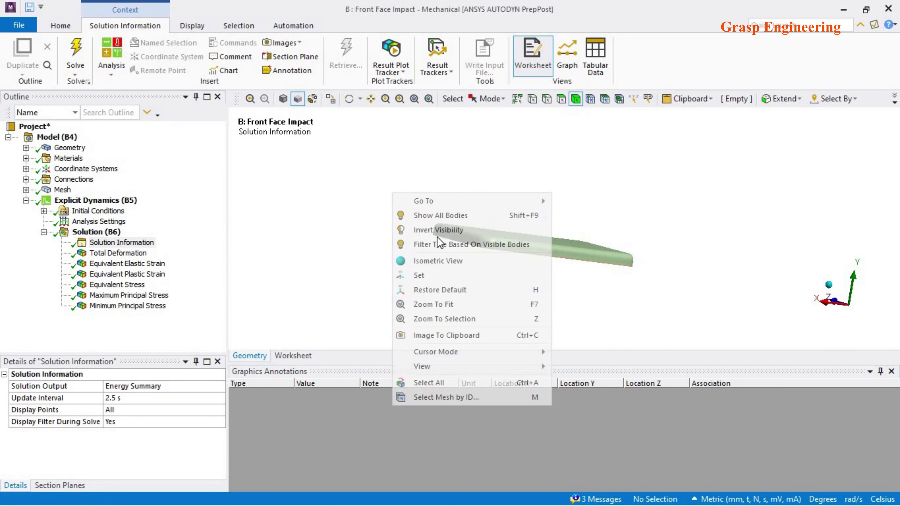
left_click(448, 215)
middle_click_drag(583, 257, 634, 265)
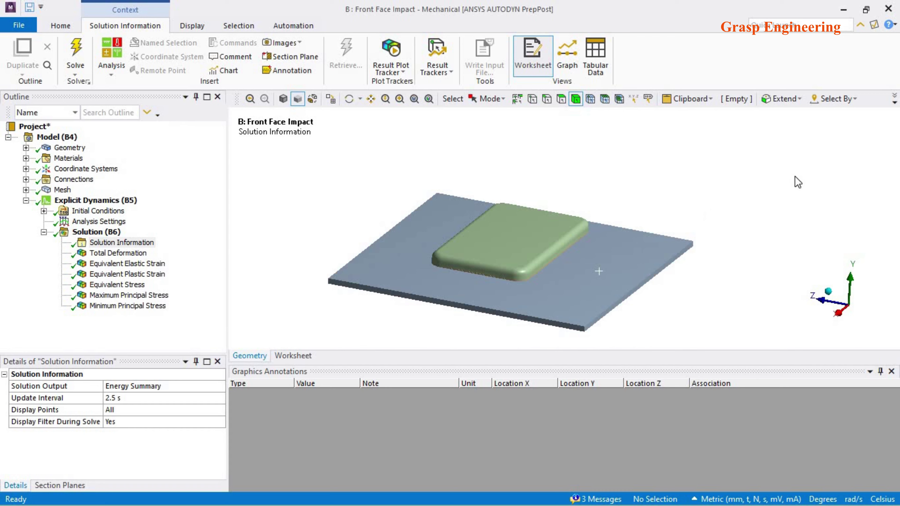
- Switch to the Front Edge model from the Workbench project and examine the tilted phone's orientation above the plate
key("alt+Tab")
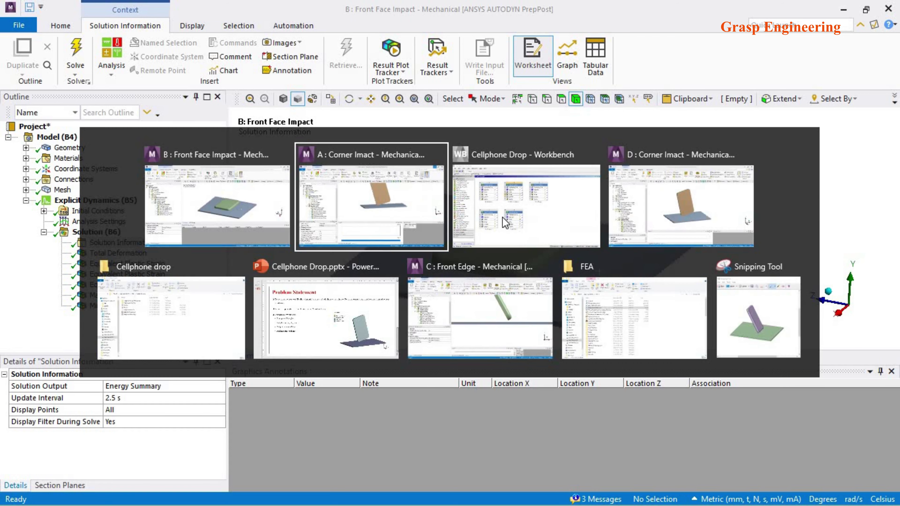
left_click(507, 209)
double_click(524, 170)
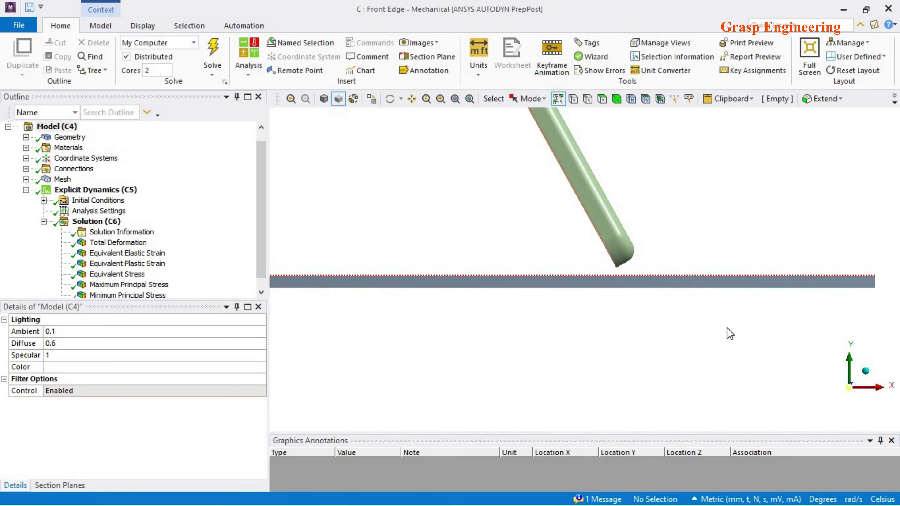
middle_click_drag(639, 297, 556, 297)
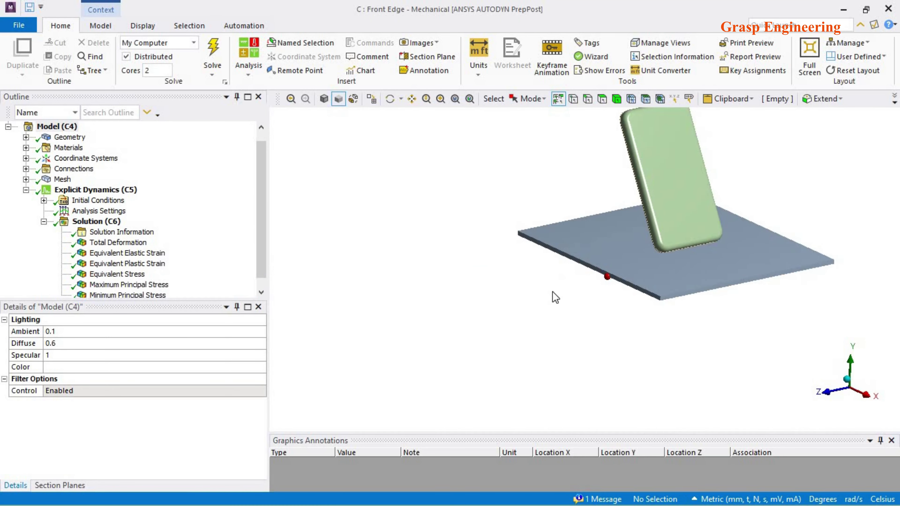
scroll(682, 266, "up", 2)
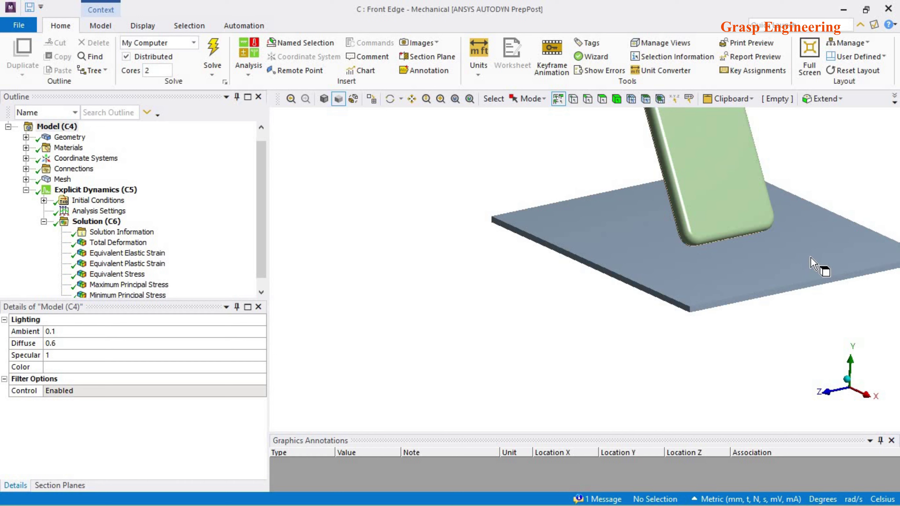
left_click(824, 397)
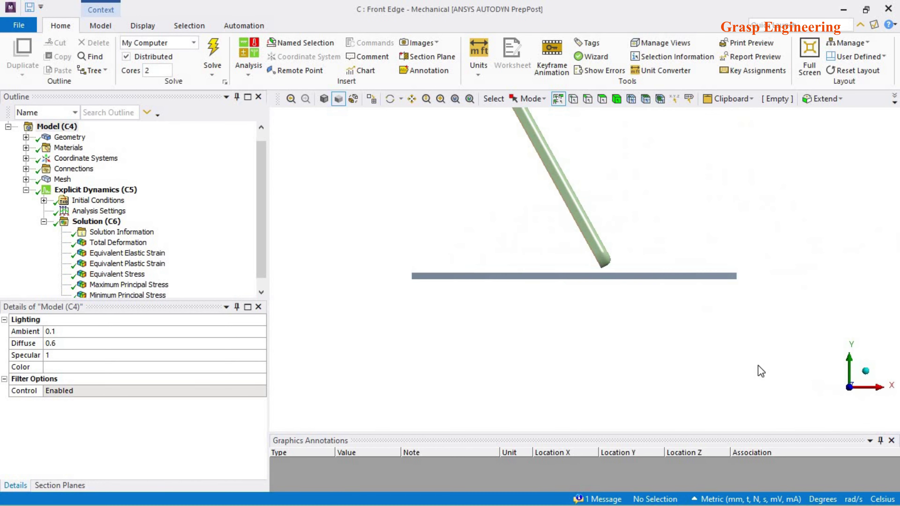
middle_click_drag(627, 293, 616, 176)
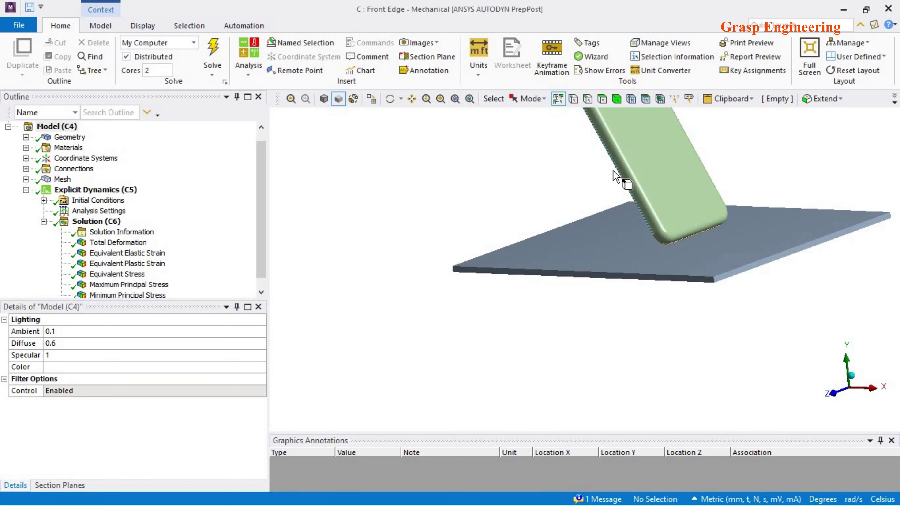
left_click(617, 167)
middle_click_drag(689, 275, 684, 248)
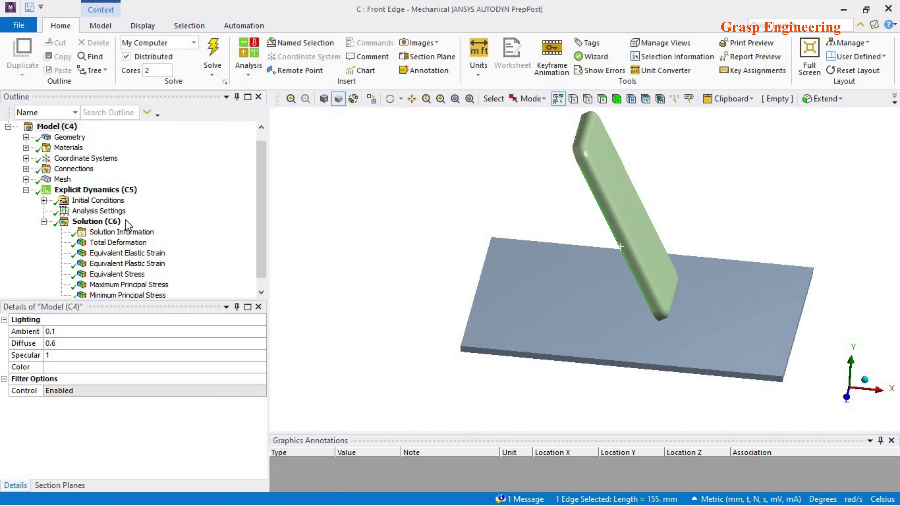
- Show the Total Deformation of Front Edge in a side view and animate it with 100 frames
left_click(106, 244)
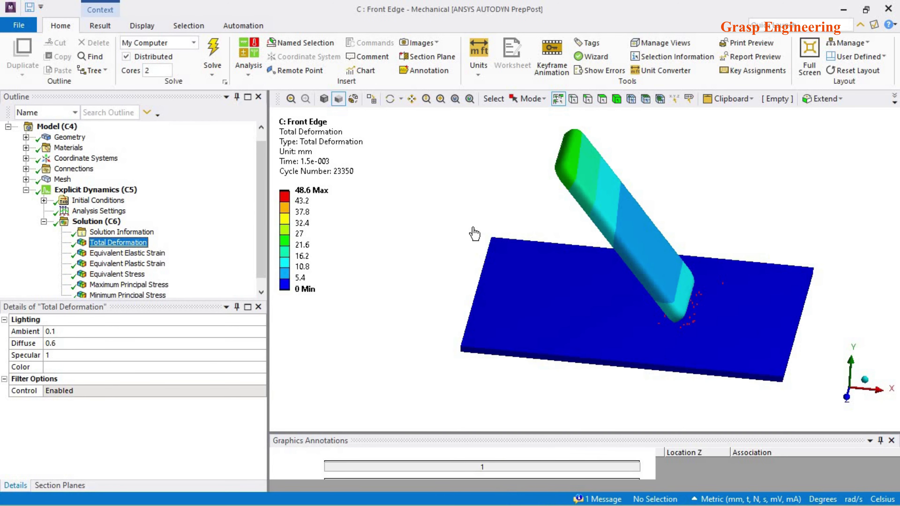
middle_click_drag(467, 230, 783, 371)
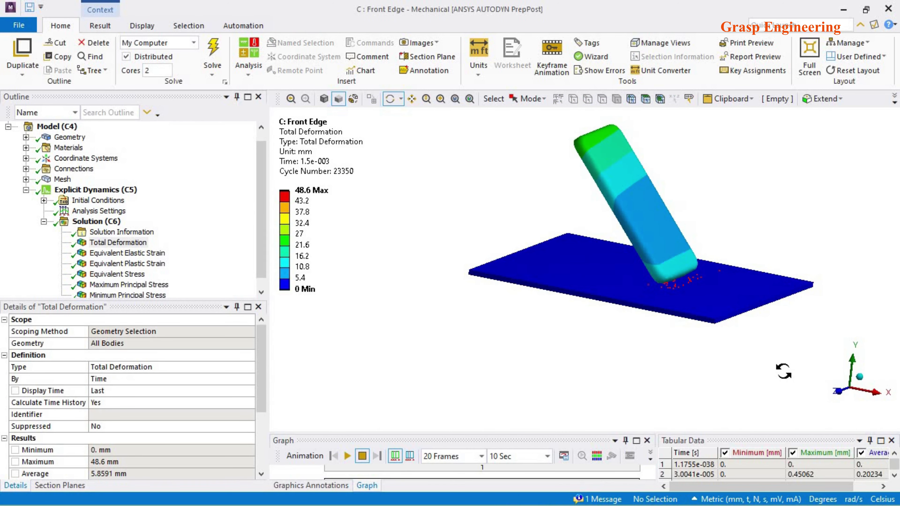
left_click(822, 390)
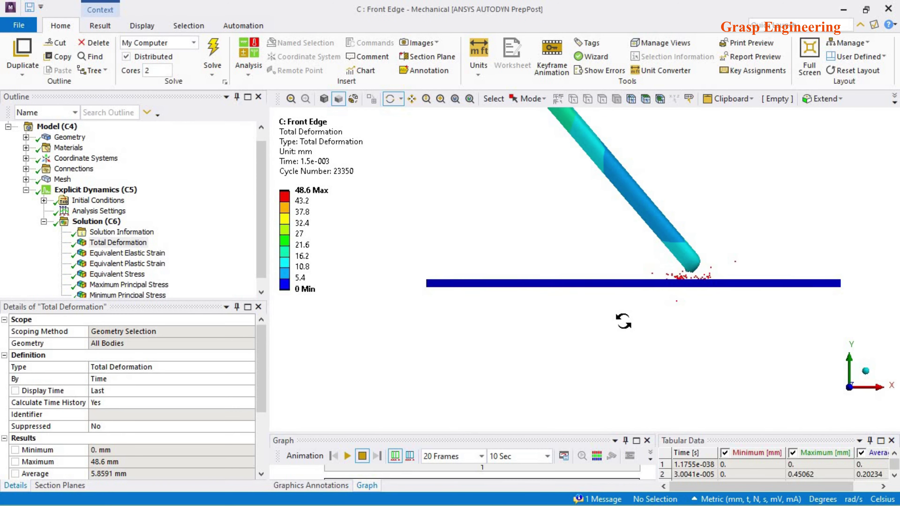
left_click(482, 456)
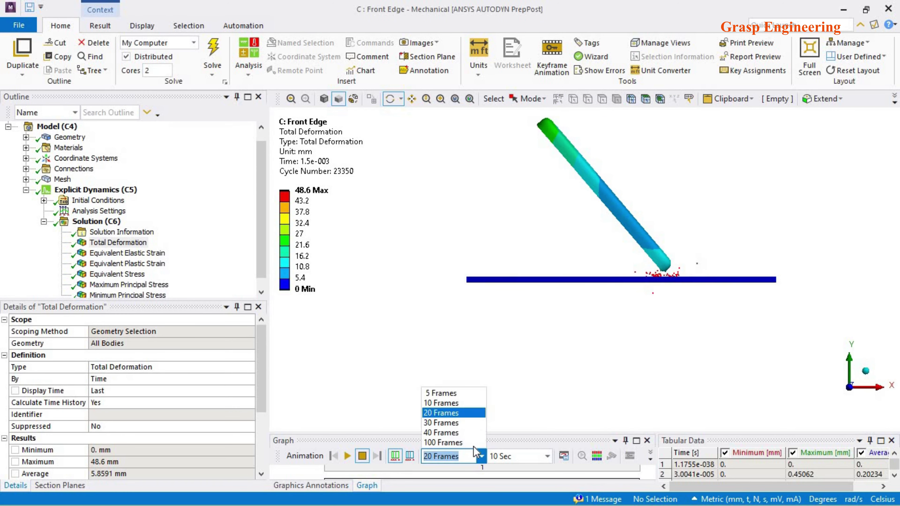
left_click(460, 443)
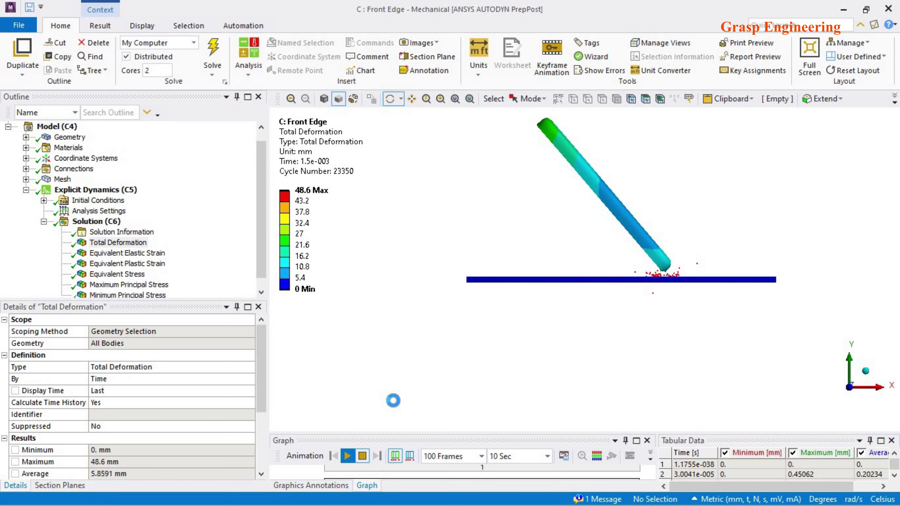
- Switch to the Front Face Impact model and check the Y component of its initial Velocity
key("alt+Tab")
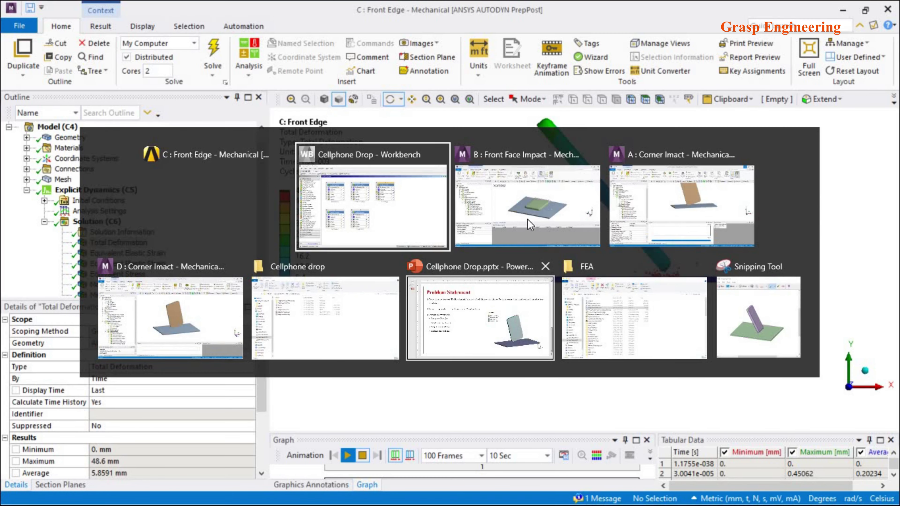
key("alt")
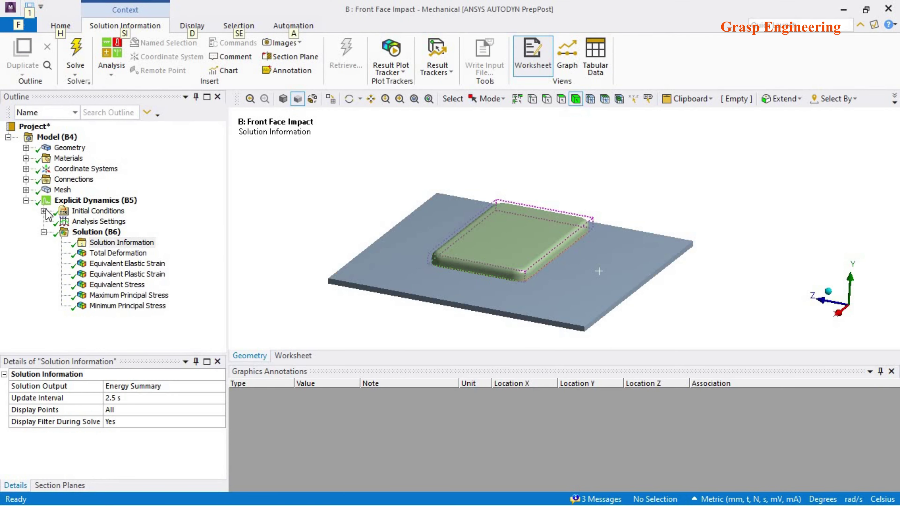
left_click(44, 211)
left_click(113, 232)
mouse_move(518, 241)
middle_mouse_down()
mouse_move(518, 216)
mouse_move(518, 227)
middle_mouse_up()
scroll(117, 443, "down", 1)
left_click(117, 445)
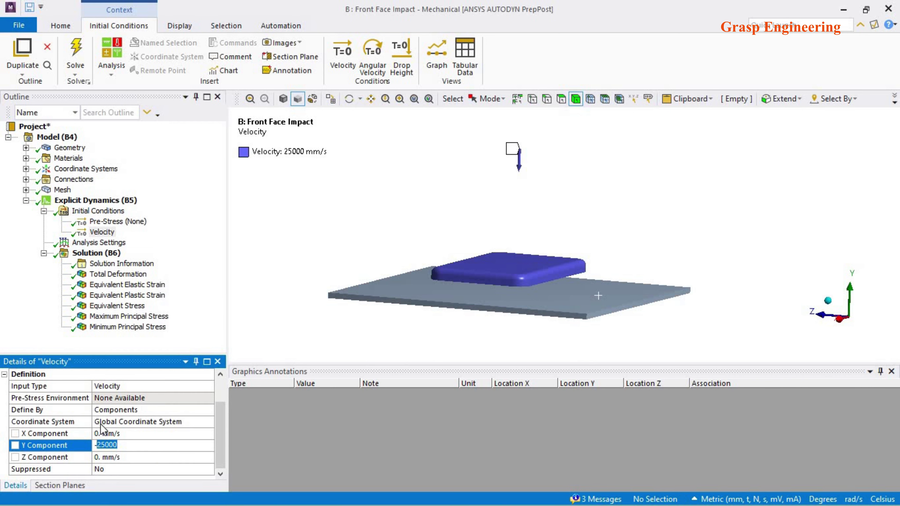
- Review the plate's fixed joint and both body interactions under Connections
left_click(25, 180)
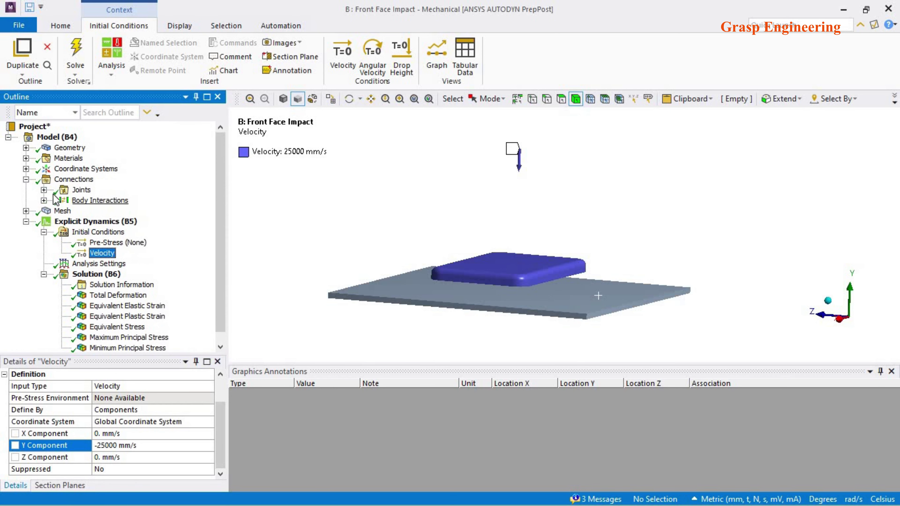
left_click(43, 189)
left_click(107, 201)
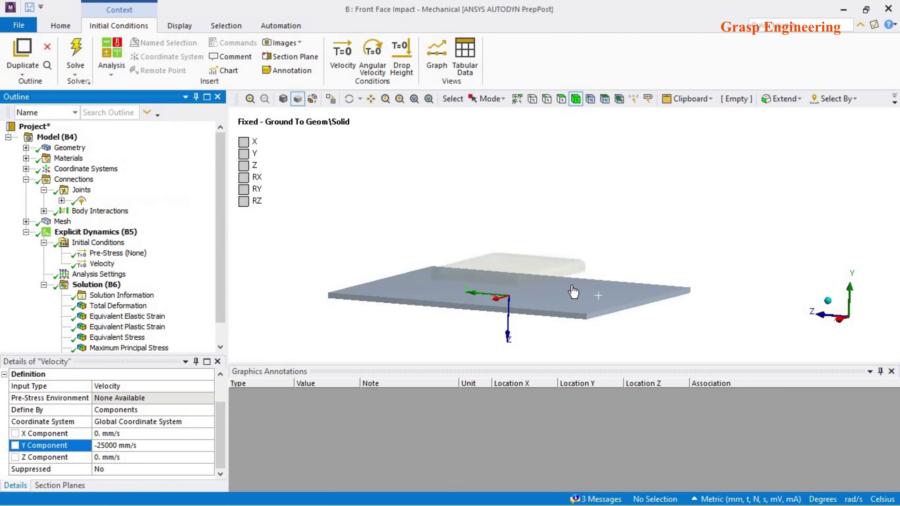
left_click(44, 211)
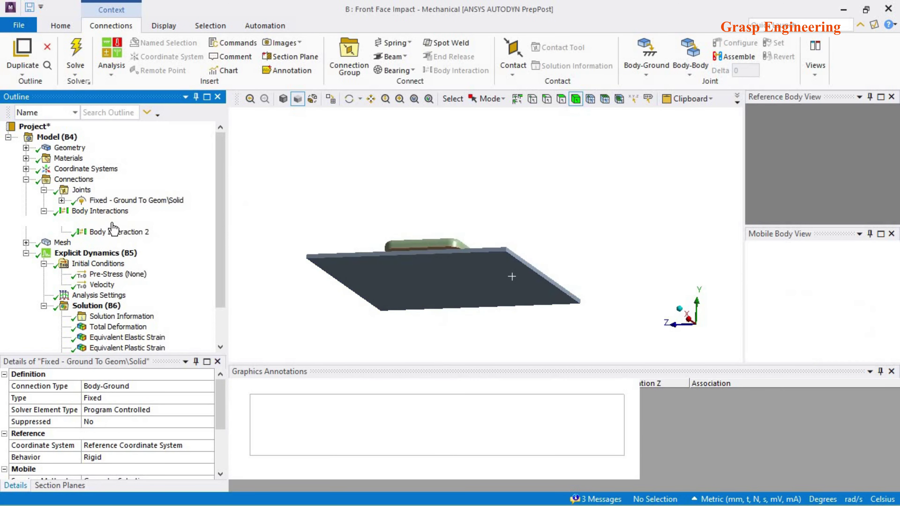
left_click(113, 222)
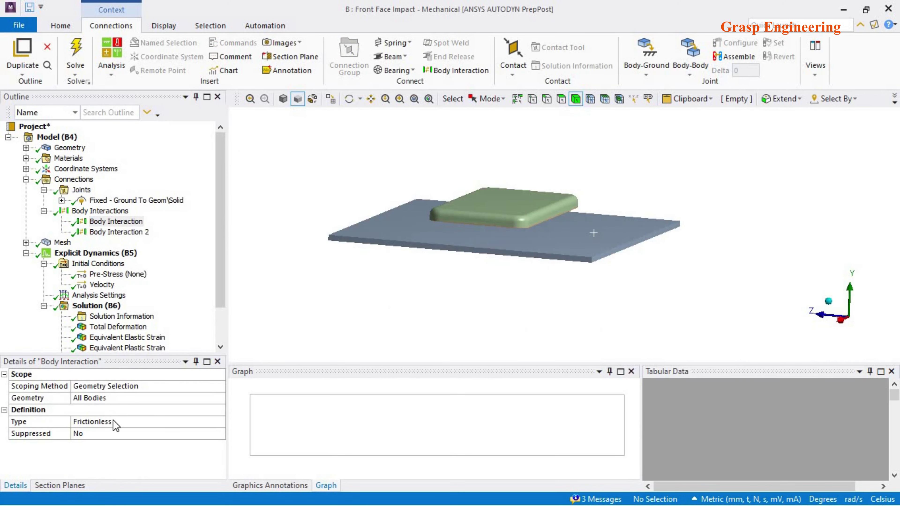
left_click(122, 232)
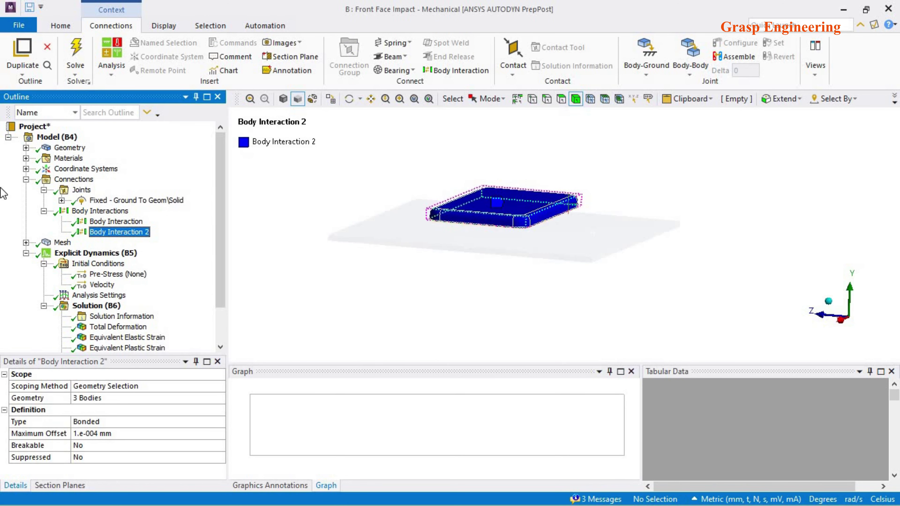
- Review the stiffness behavior and material assignment of each of the four solid bodies under Geometry
left_click(68, 148)
left_click(26, 148)
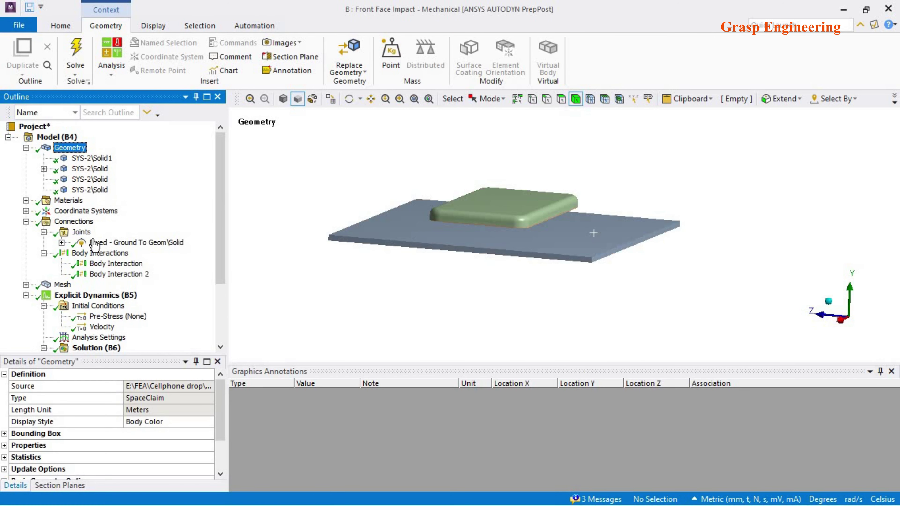
left_click(91, 158)
scroll(164, 438, "down", 2)
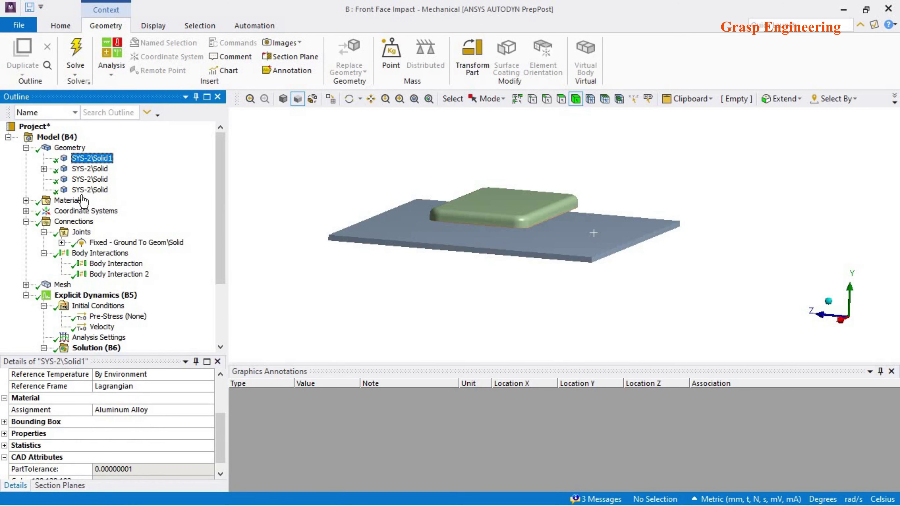
left_click(82, 170)
scroll(188, 452, "down", 1)
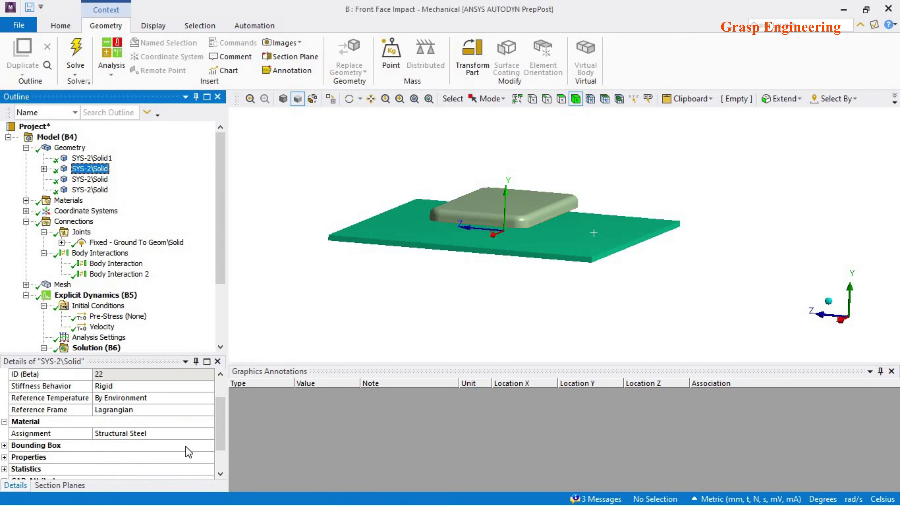
left_click(90, 179)
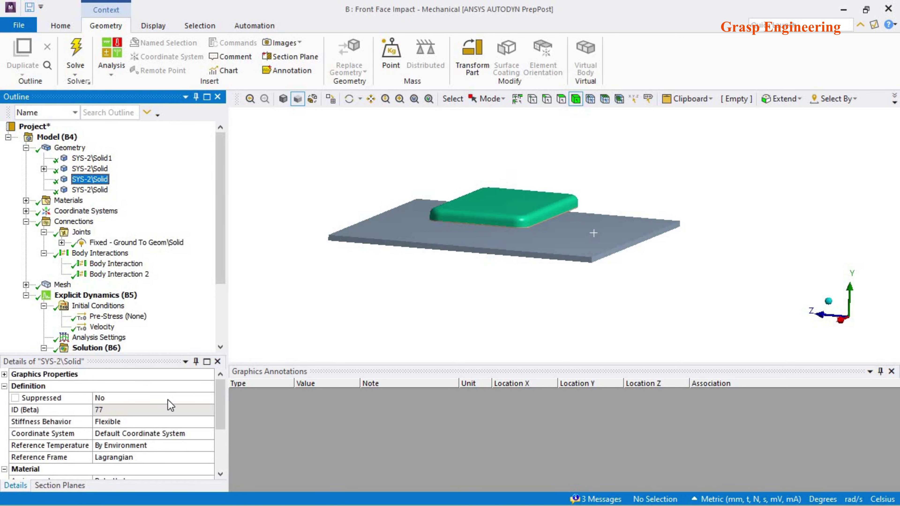
scroll(152, 444, "down", 1)
left_click(96, 189)
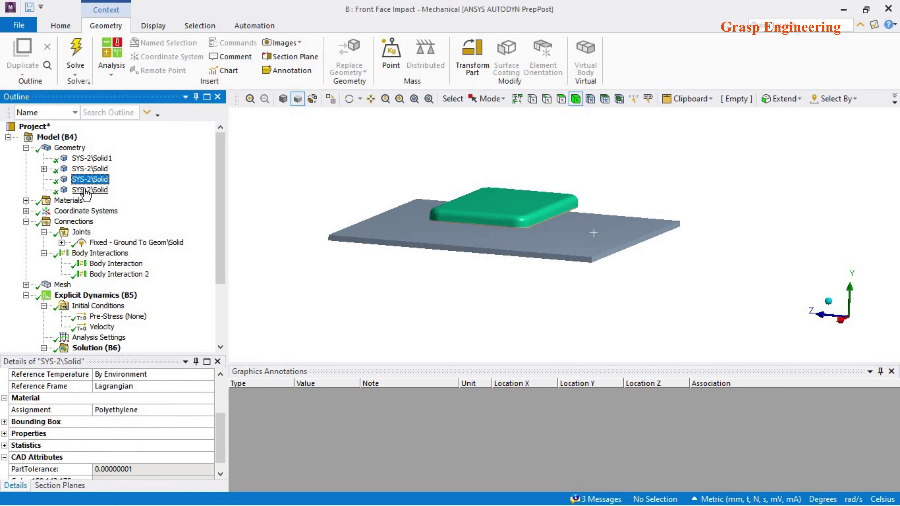
scroll(173, 436, "down", 3)
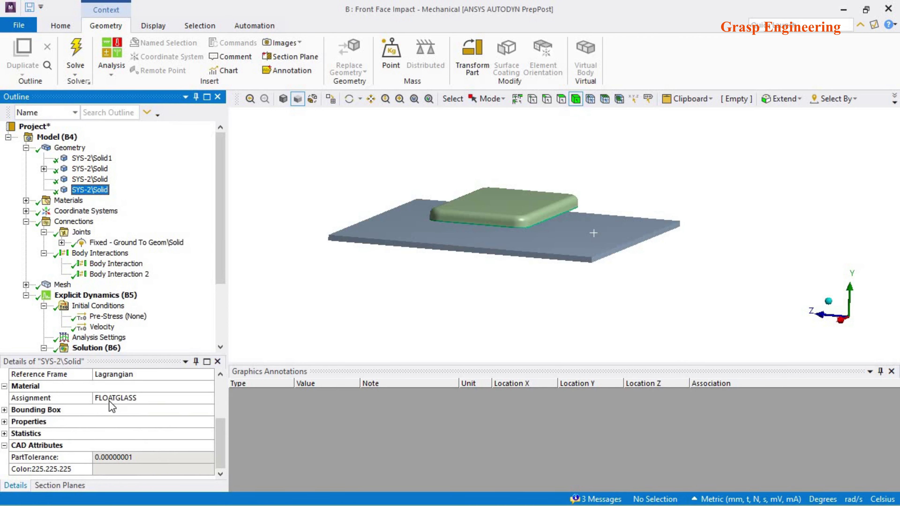
left_click(25, 148)
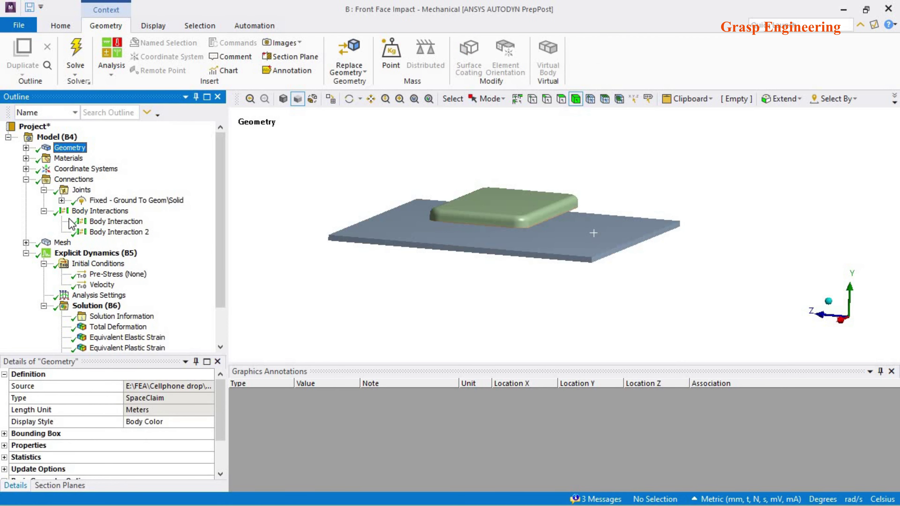
- Show the initial Velocity condition again and inspect the phone bodies it is scoped to
left_click(102, 285)
middle_click_drag(603, 233, 557, 177)
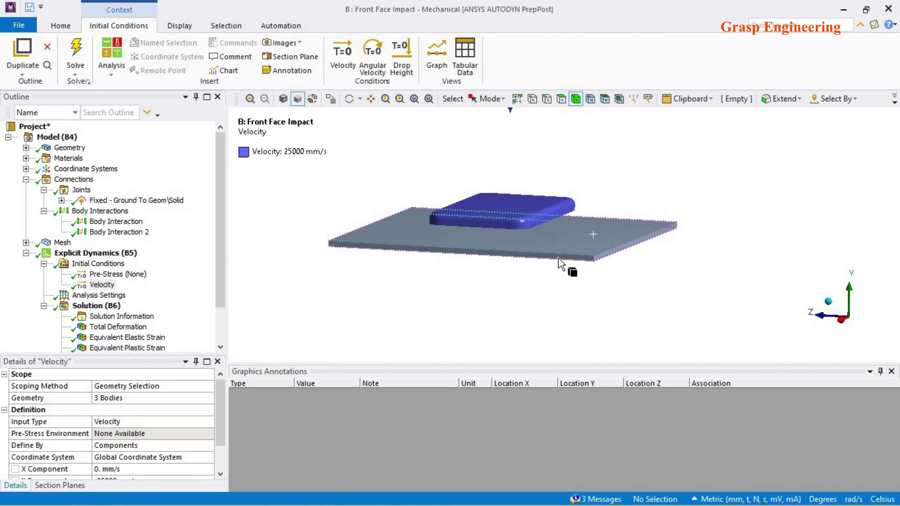
scroll(147, 328, "down", 1)
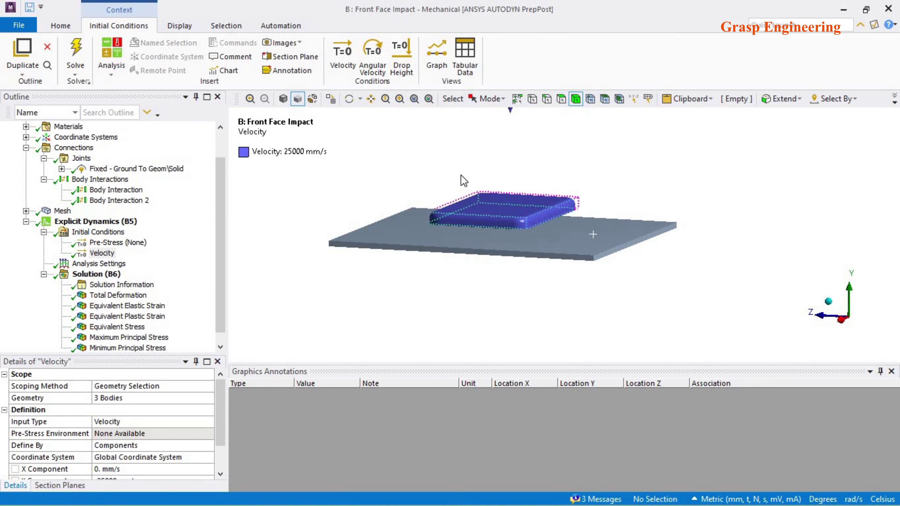
- Return to the Front Edge model and watch the Total Deformation animation close up at the phone's impact edge
key("alt+Tab")
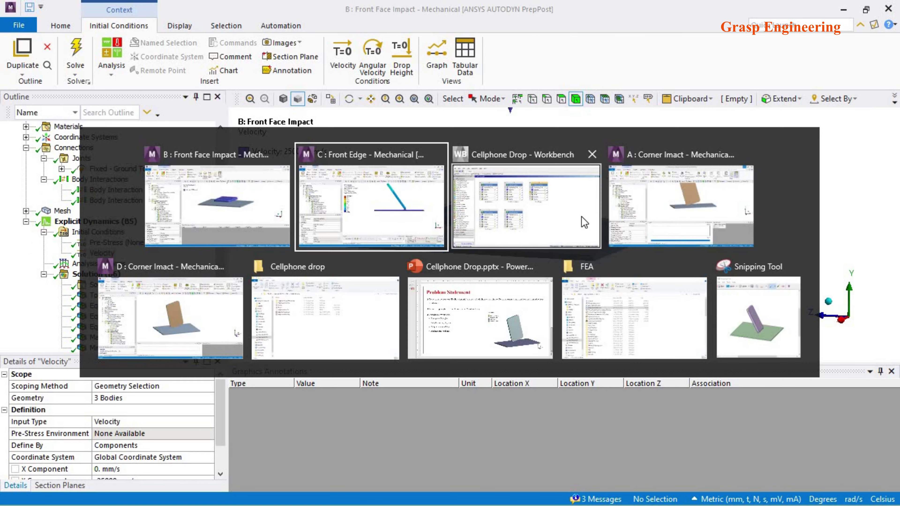
left_click(543, 227)
double_click(519, 172)
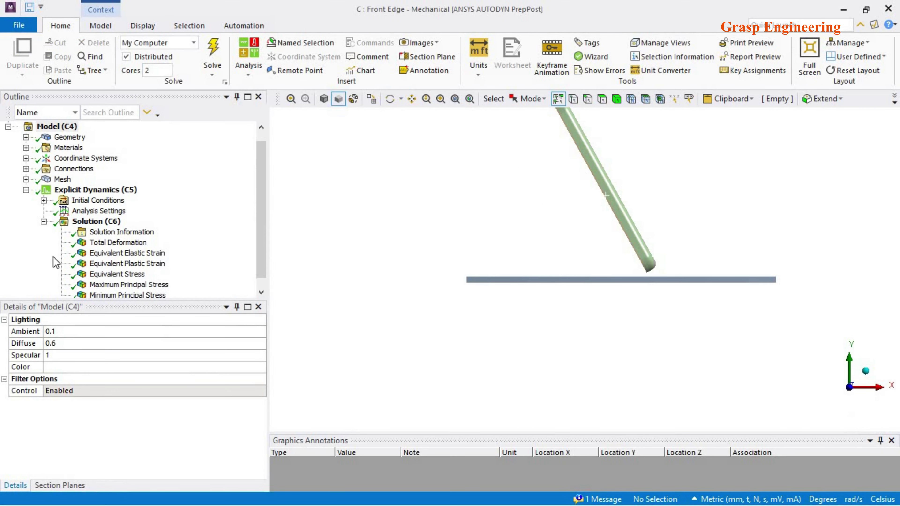
left_click(119, 243)
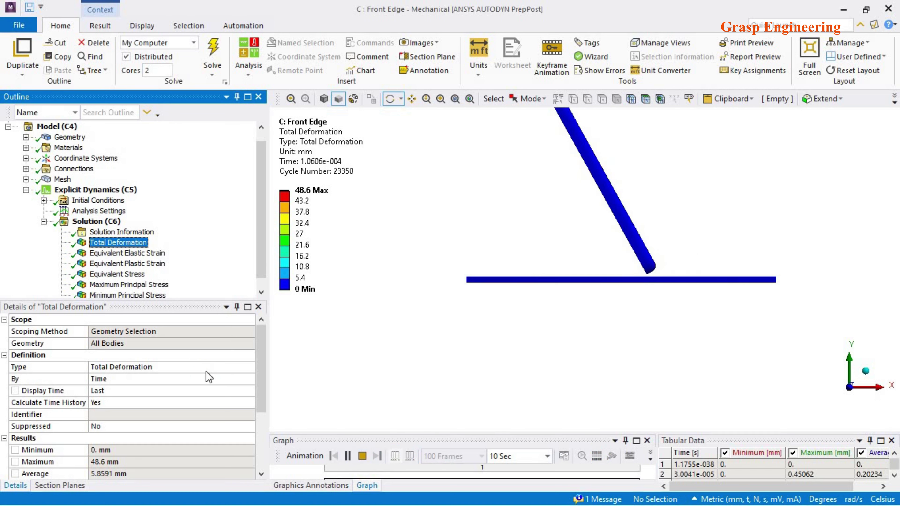
scroll(713, 302, "up", 5)
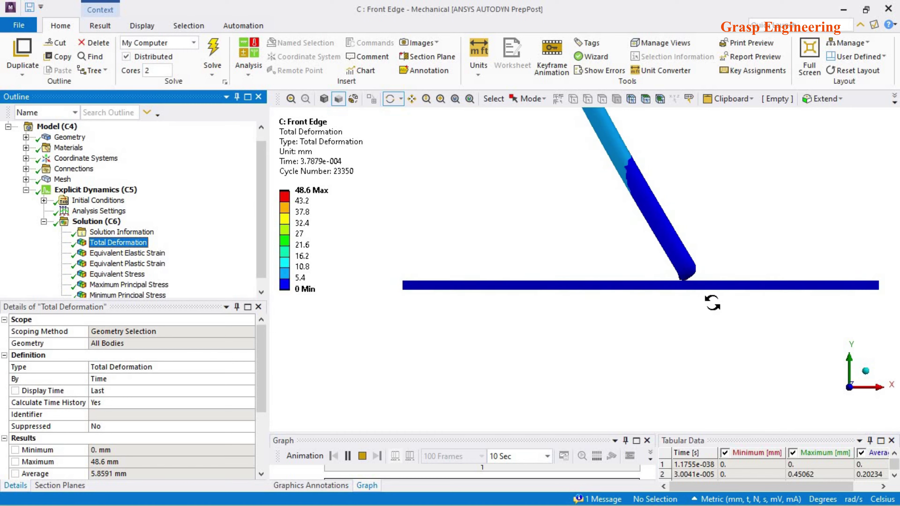
scroll(563, 339, "up", 2)
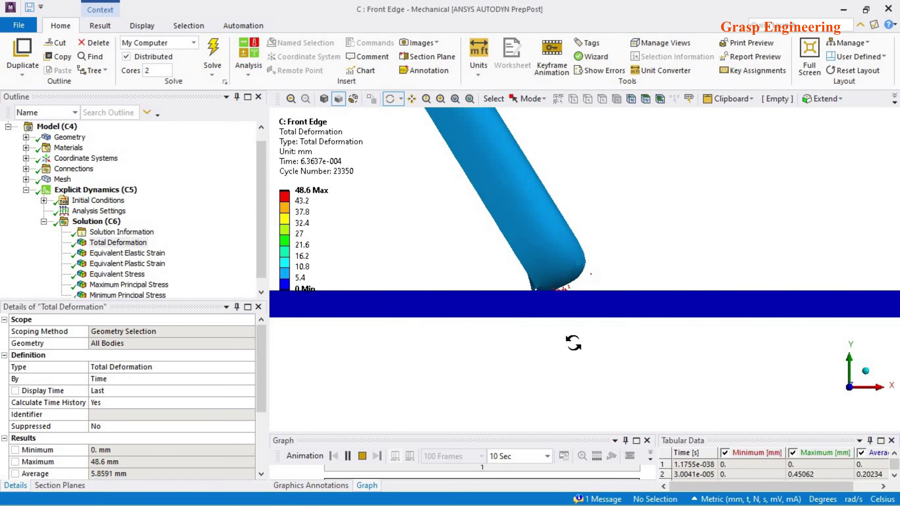
mouse_move(574, 343)
left_mouse_down()
mouse_move(610, 388)
mouse_move(560, 348)
mouse_move(568, 353)
left_mouse_up()
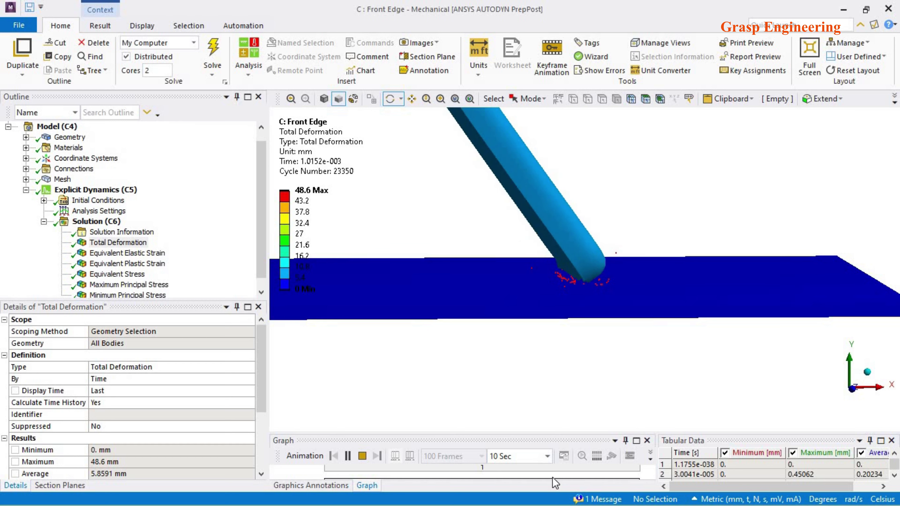
- Set the animation duration to 2 Sec (Auto) and watch the Front Edge Total Deformation from the front and at an angle
left_click(549, 457)
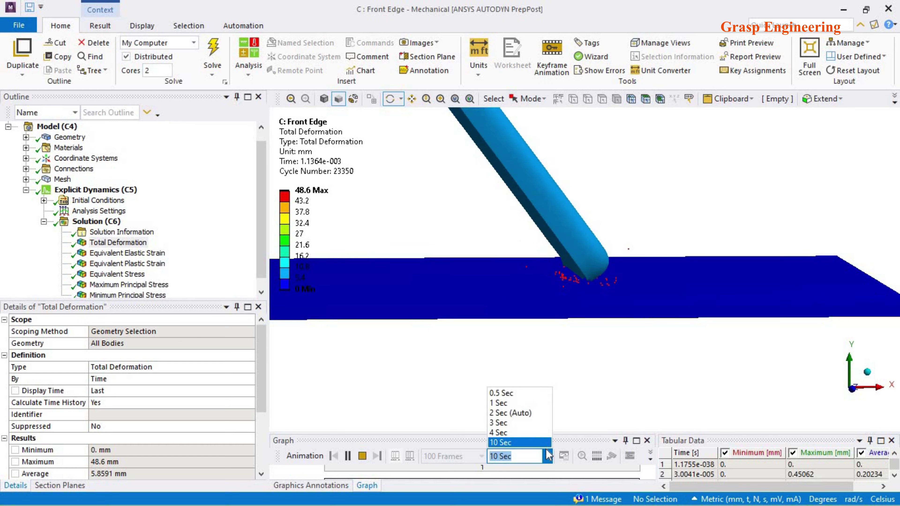
left_click(515, 413)
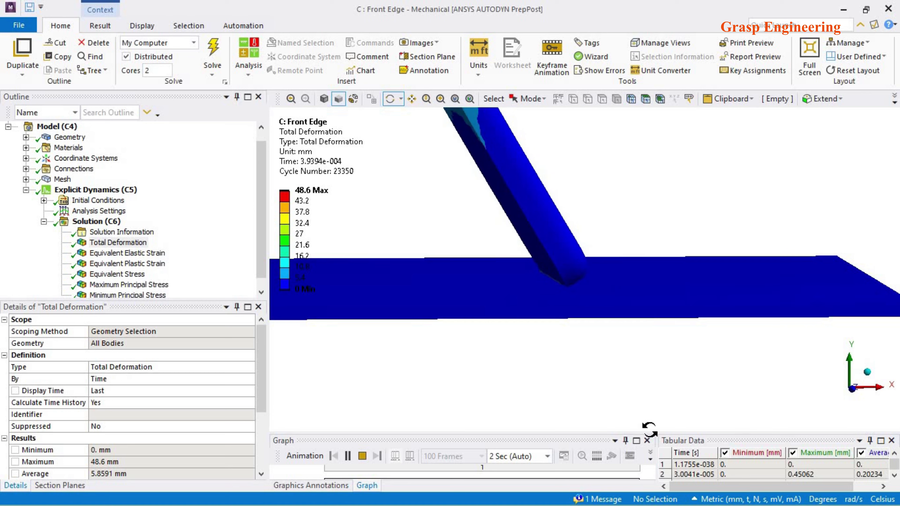
left_click(854, 392)
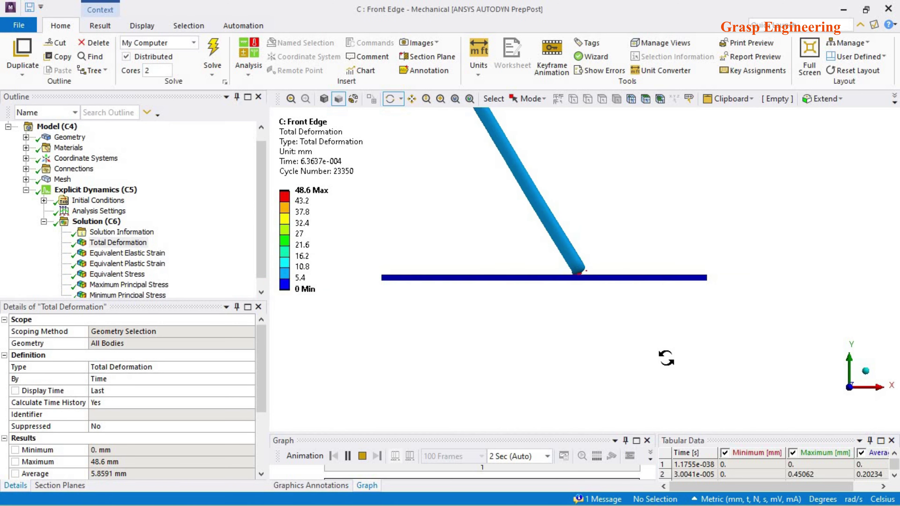
left_click_drag(666, 358, 635, 333)
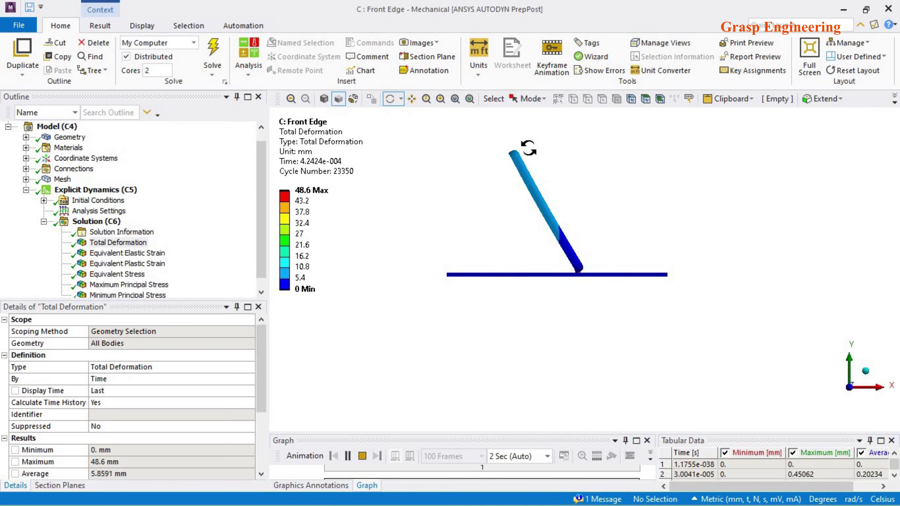
mouse_move(581, 389)
left_mouse_down()
mouse_move(618, 355)
mouse_move(528, 349)
mouse_move(522, 358)
mouse_move(559, 335)
mouse_move(588, 355)
mouse_move(592, 315)
mouse_move(598, 355)
mouse_move(587, 376)
left_mouse_up()
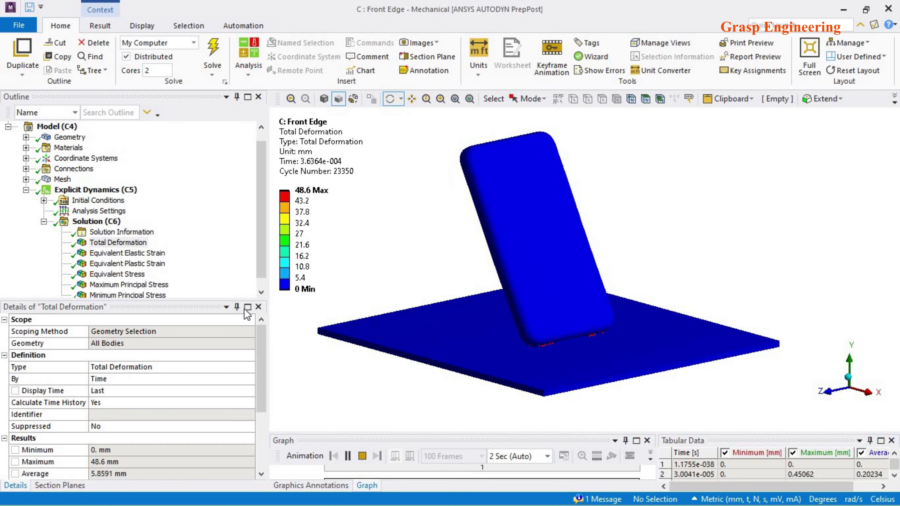
- Review the Equivalent Stress, Maximum Principal Stress and Minimum Principal Stress results on the phone from several angles
left_click(136, 278)
left_click_drag(636, 304, 878, 302)
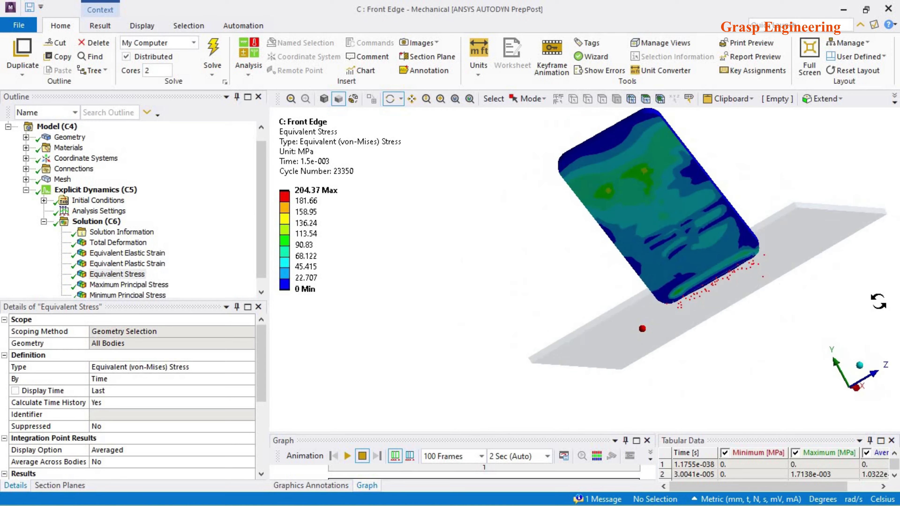
left_click(129, 285)
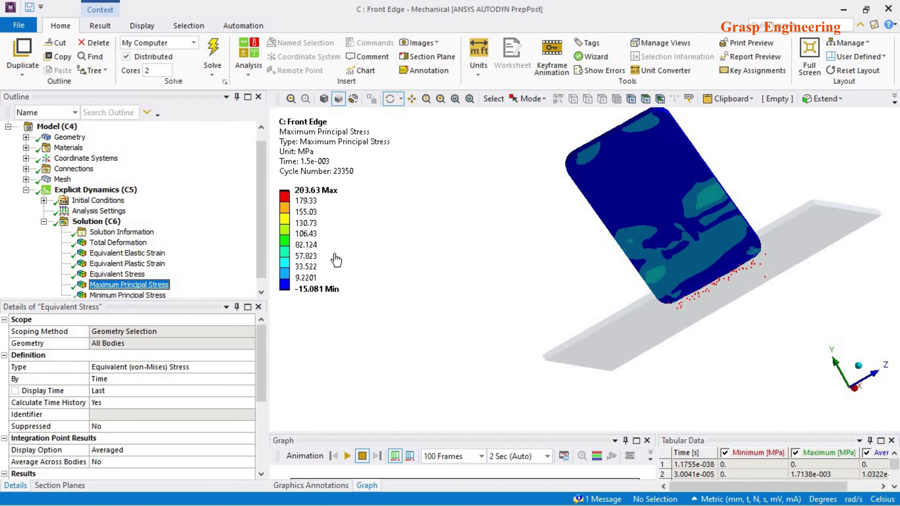
left_click_drag(761, 279, 390, 280)
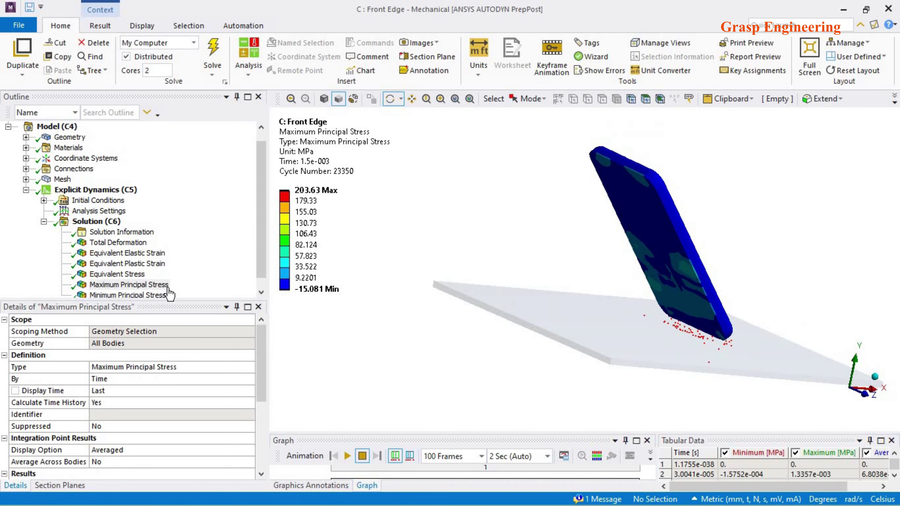
left_click(138, 296)
left_click_drag(707, 298, 312, 271)
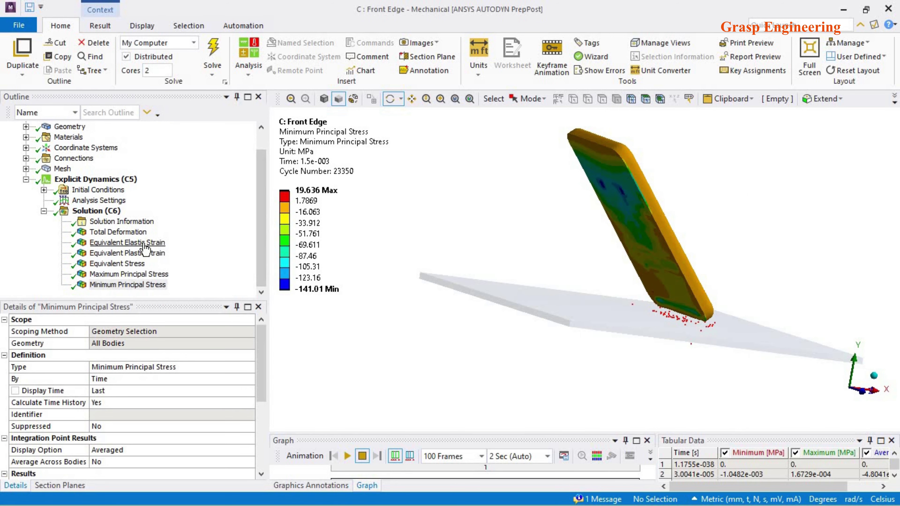
- Examine the Equivalent Elastic Strain and Equivalent Plastic Strain results close up at the phone's impact edge
left_click(127, 243)
left_click_drag(524, 280, 550, 274)
scroll(726, 321, "up", 5)
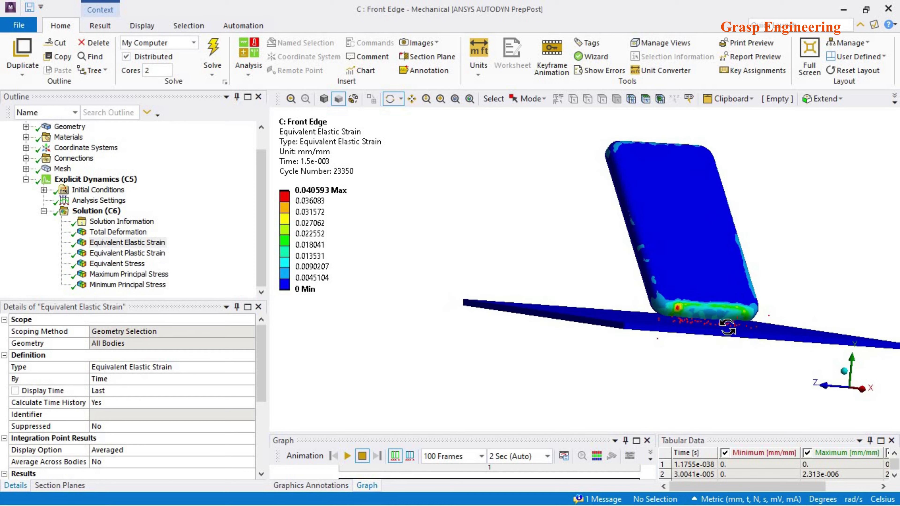
left_click(119, 254)
left_click_drag(723, 346, 689, 326)
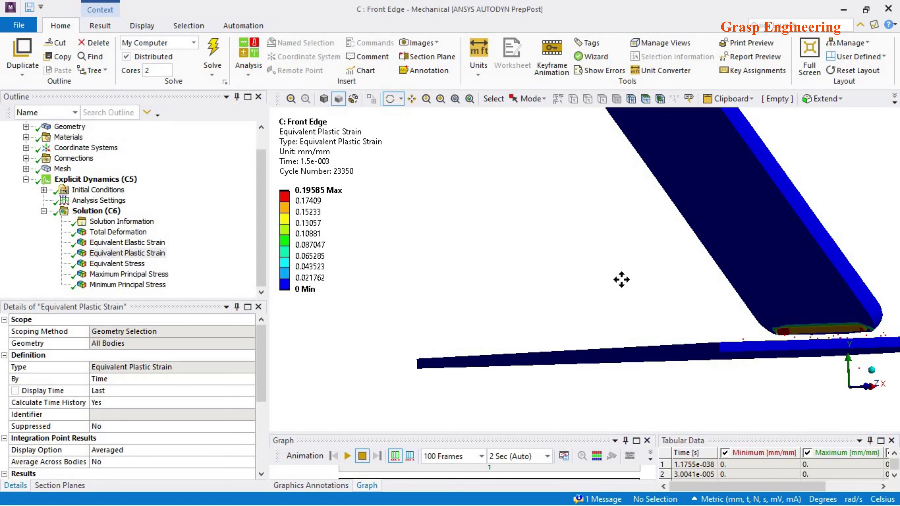
scroll(621, 279, "up", 10)
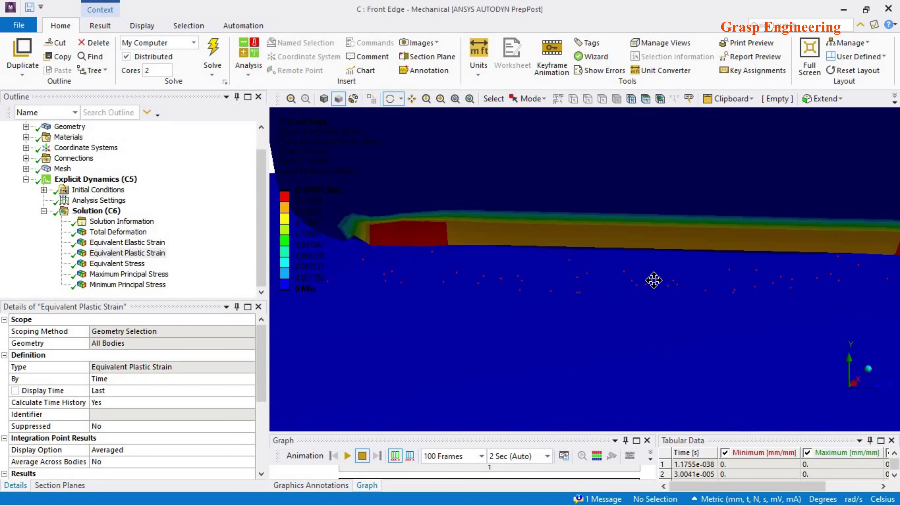
scroll(653, 280, "down", 8)
left_click_drag(715, 297, 596, 312)
- Hide the plate body and inspect the Equivalent Plastic Strain on the underside of the phone's impact edge
left_click(97, 210)
left_click(433, 265)
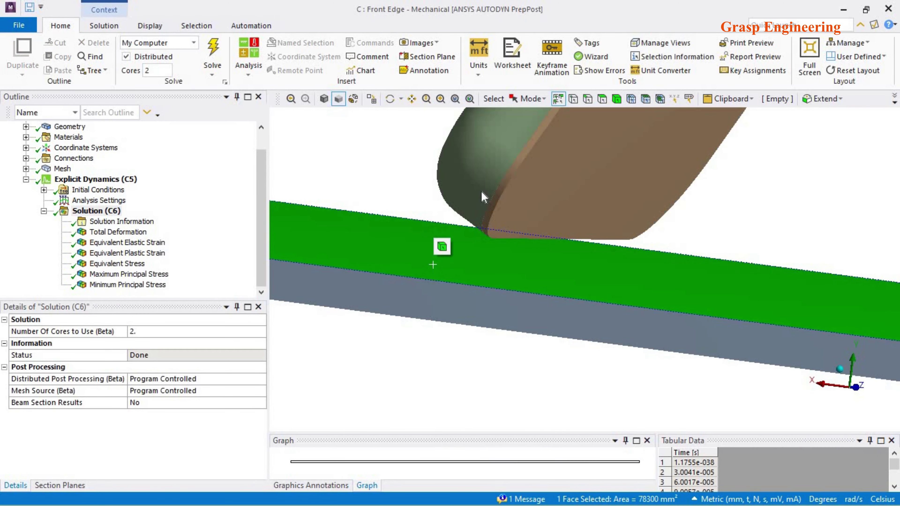
right_click(448, 241)
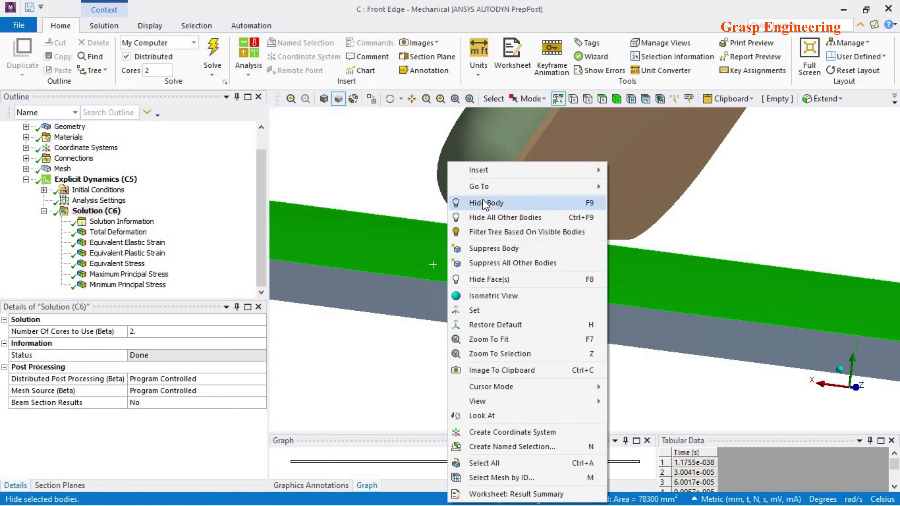
left_click(485, 203)
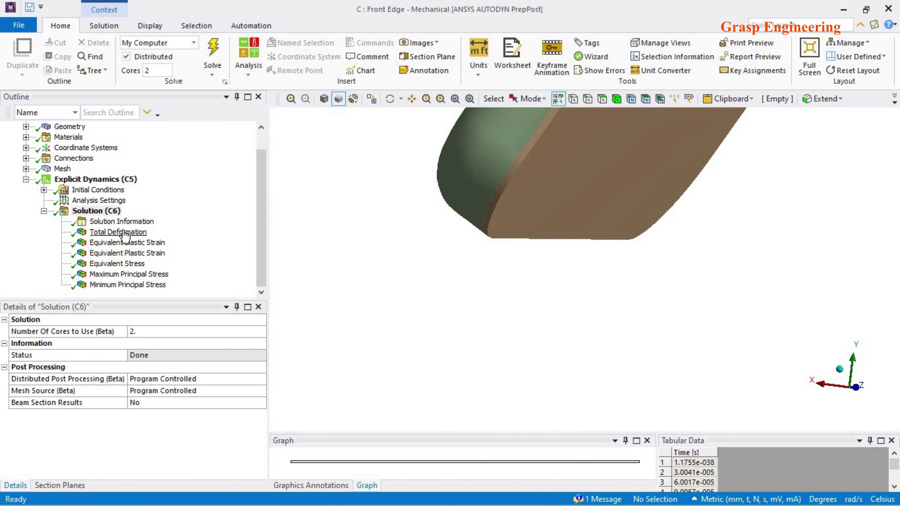
left_click(127, 252)
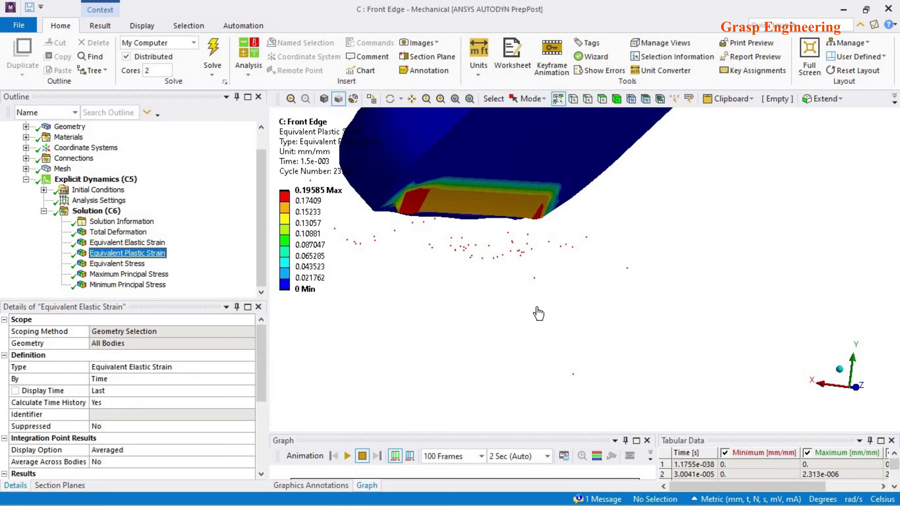
left_click_drag(554, 282, 460, 305)
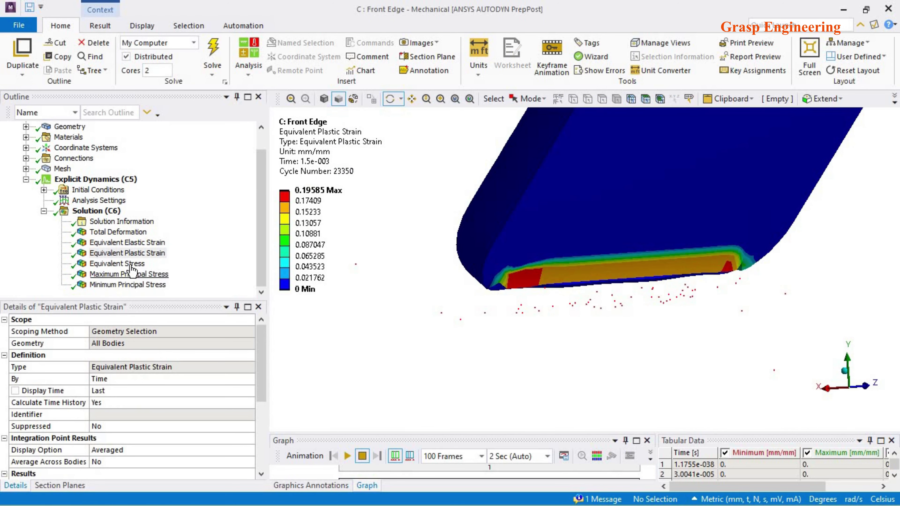
- Hide the phone's large flat outer body and its side body, and display Equivalent Stress on what remains
left_click(117, 264)
left_click(96, 210)
left_click(652, 208)
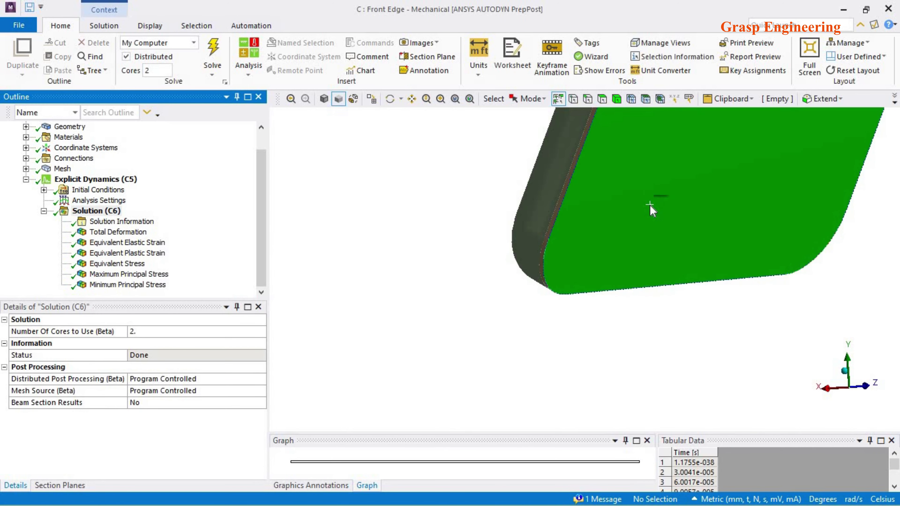
right_click(650, 205)
left_click(537, 189)
left_click(538, 190)
right_click(538, 190)
left_click(575, 175)
left_click(120, 264)
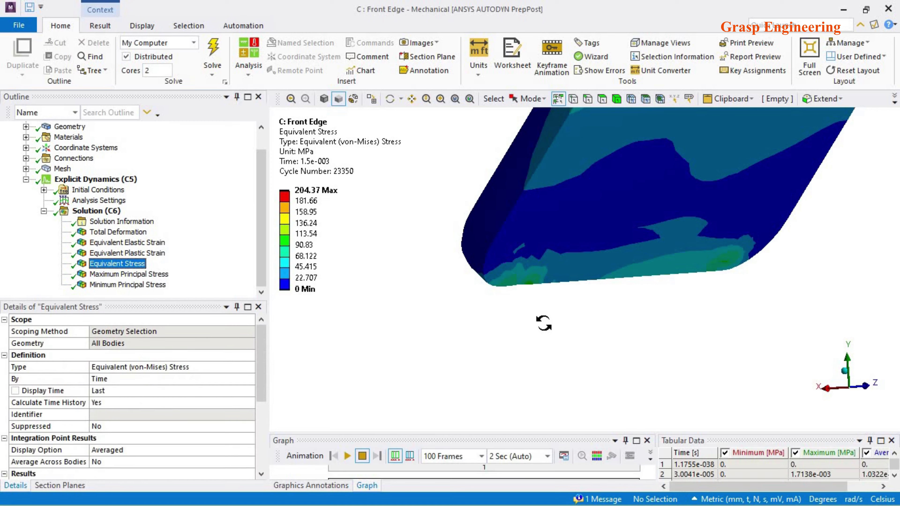
- Adjust the Equivalent Stress legend to the visible bodies and examine the stress bands across the phone's broad face
right_click(323, 191)
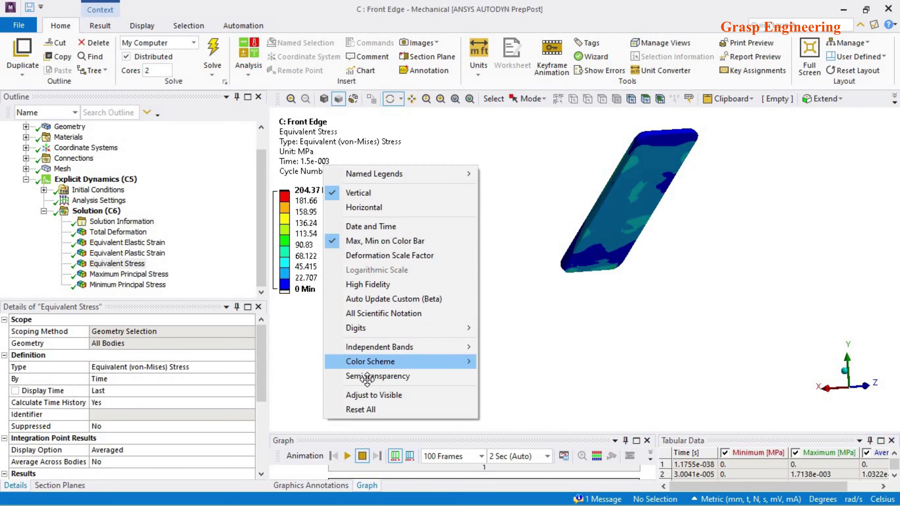
left_click(367, 395)
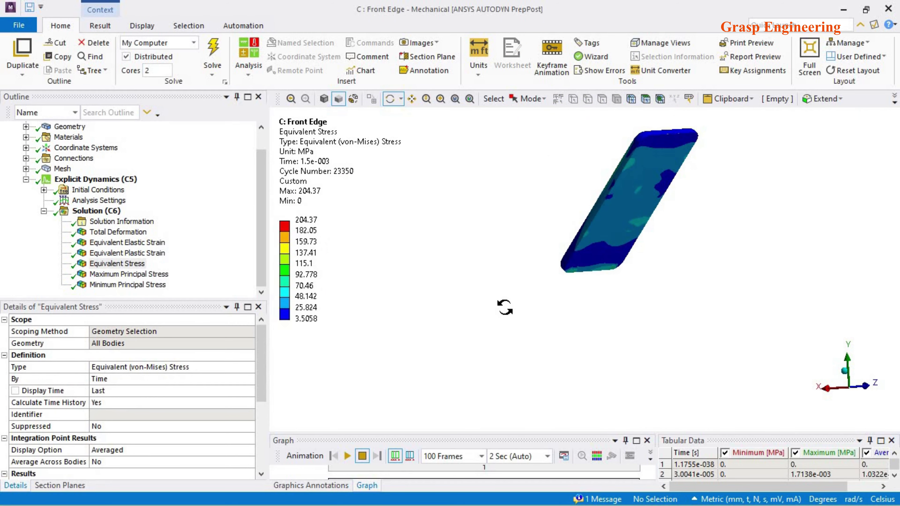
left_click_drag(565, 282, 693, 181)
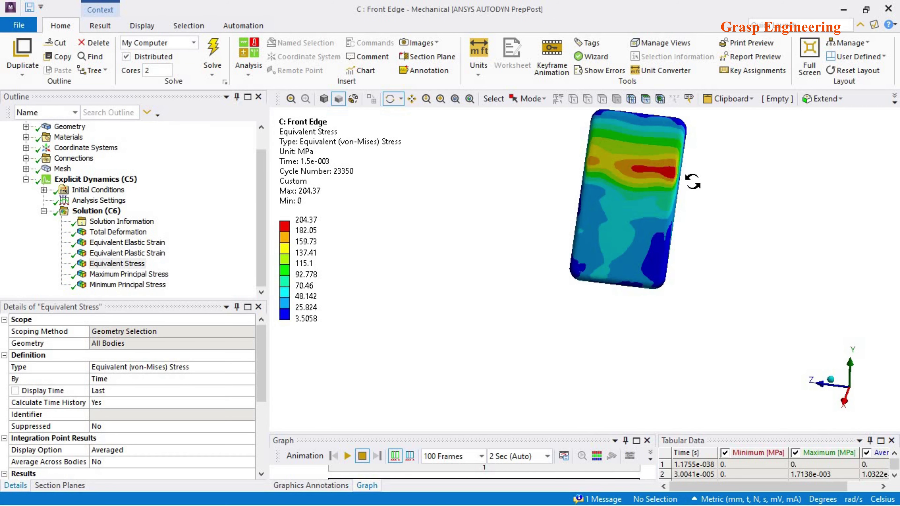
- Compare the Maximum Principal Stress result with Equivalent Stress on the remaining visible phone body
left_click(153, 276)
left_click_drag(647, 302, 248, 284)
left_click(117, 263)
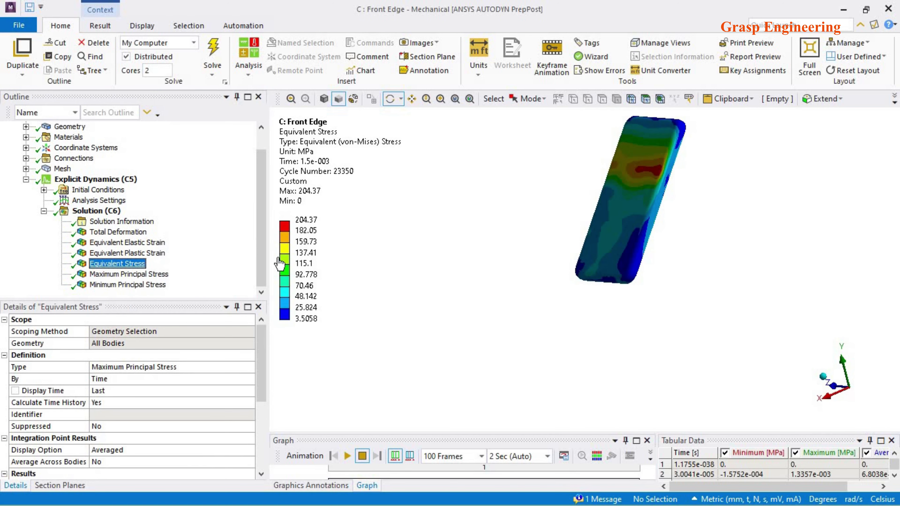
left_click_drag(670, 298, 616, 123)
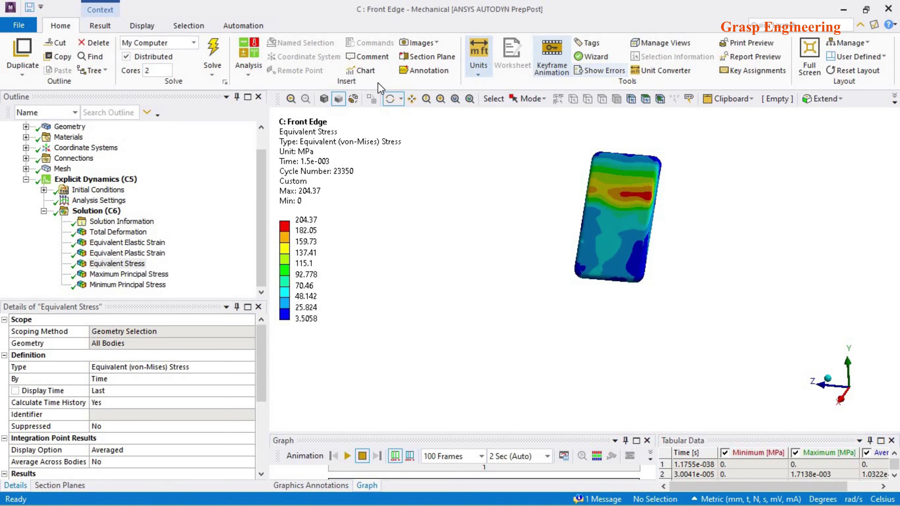
- Probe the Equivalent Stress in the red high-stress zone near the phone's upper edge
left_click(105, 26)
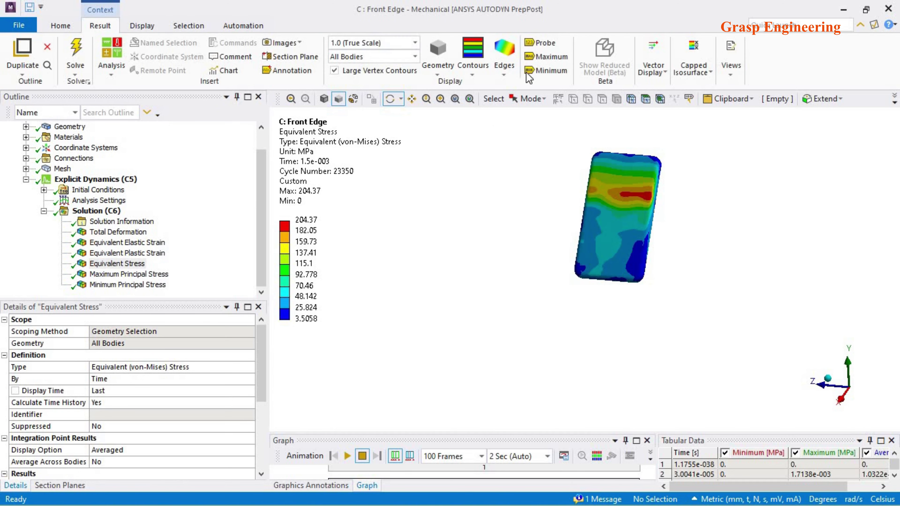
left_click(540, 43)
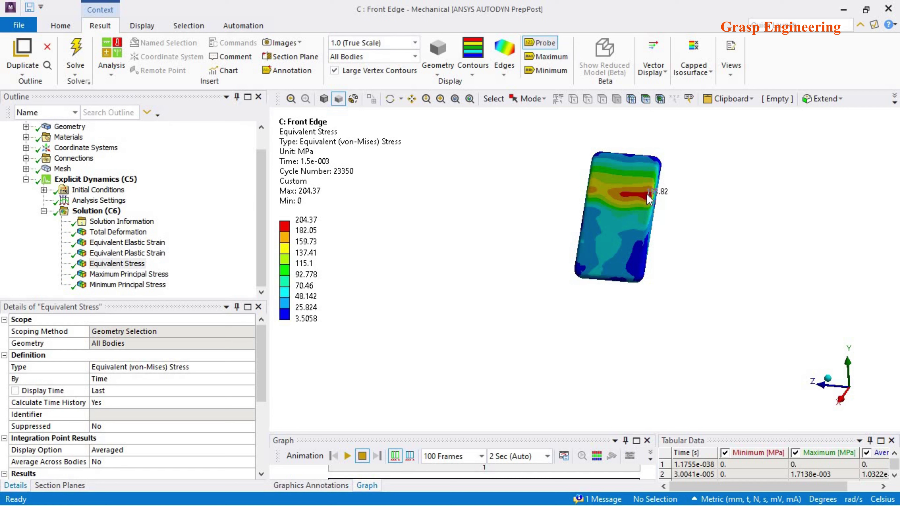
left_click(647, 194)
left_click_drag(554, 291, 441, 228)
- Show all bodies again, adjust the Equivalent Stress legend to the visible bodies, and view the model along the Z axis
right_click(442, 221)
left_click(480, 260)
left_click_drag(480, 260, 484, 340)
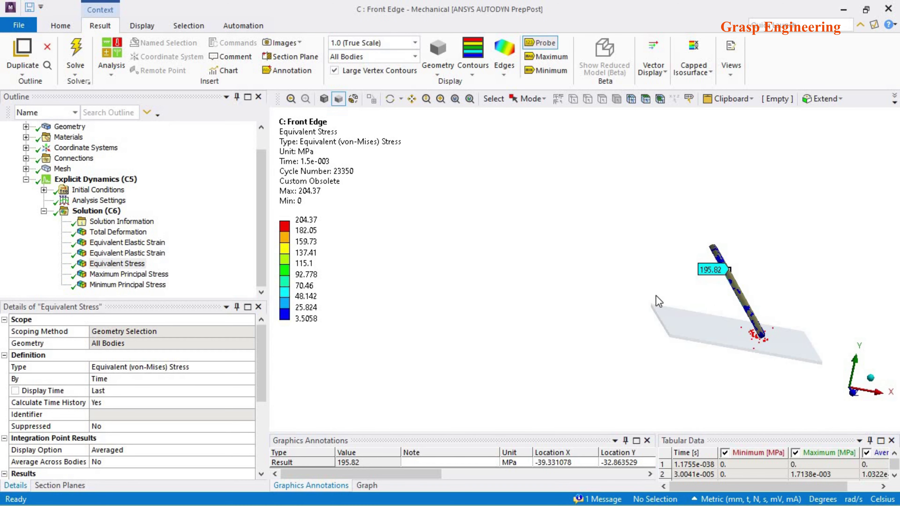
scroll(658, 301, "up", 5)
right_click(314, 146)
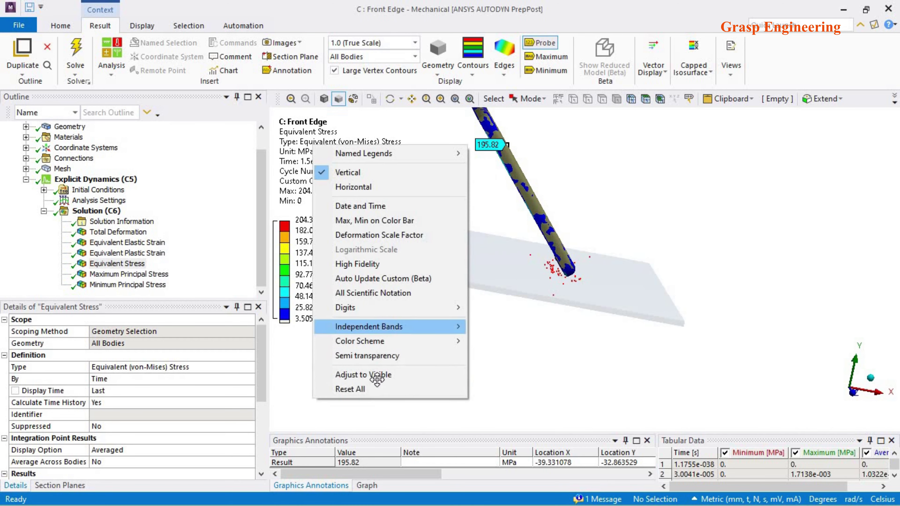
left_click(377, 375)
middle_click_drag(620, 340, 576, 339)
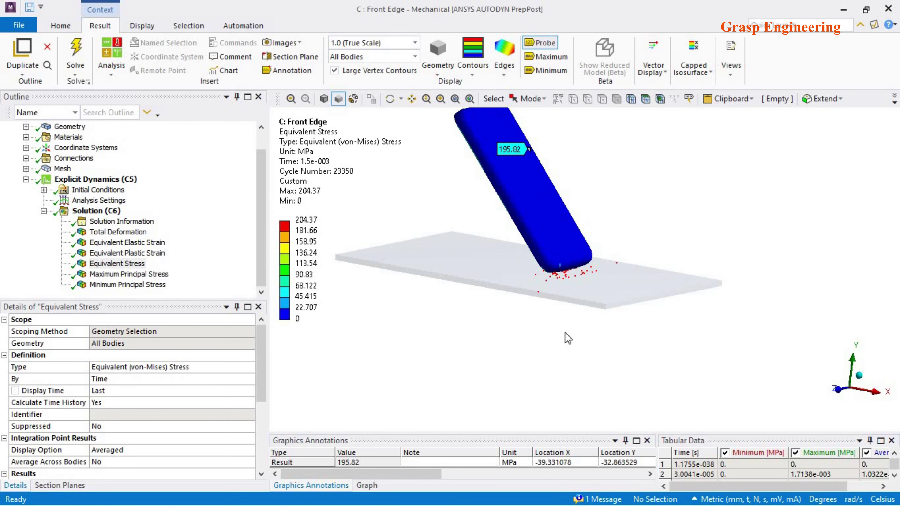
scroll(655, 405, "down", 3)
left_click(834, 394)
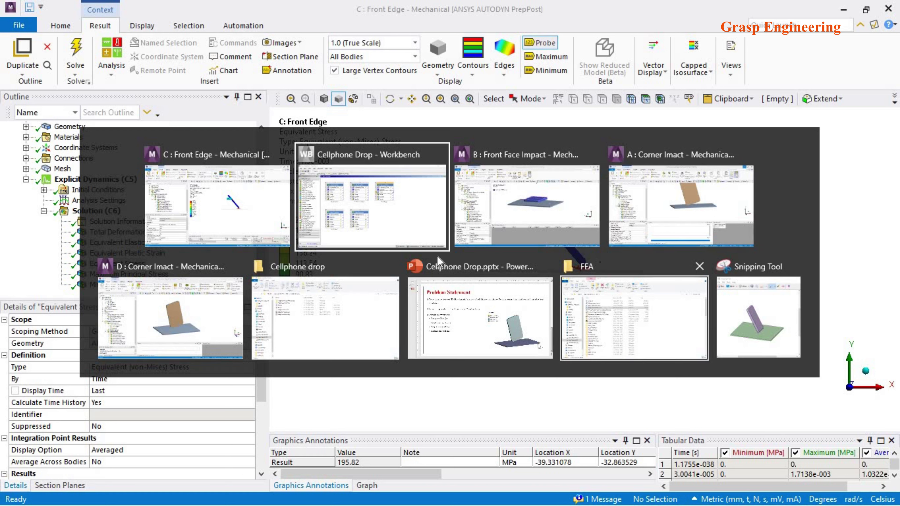
- Switch to Workbench to check the geometry of system E, and return to the Front Edge model's impact area
left_click(402, 233)
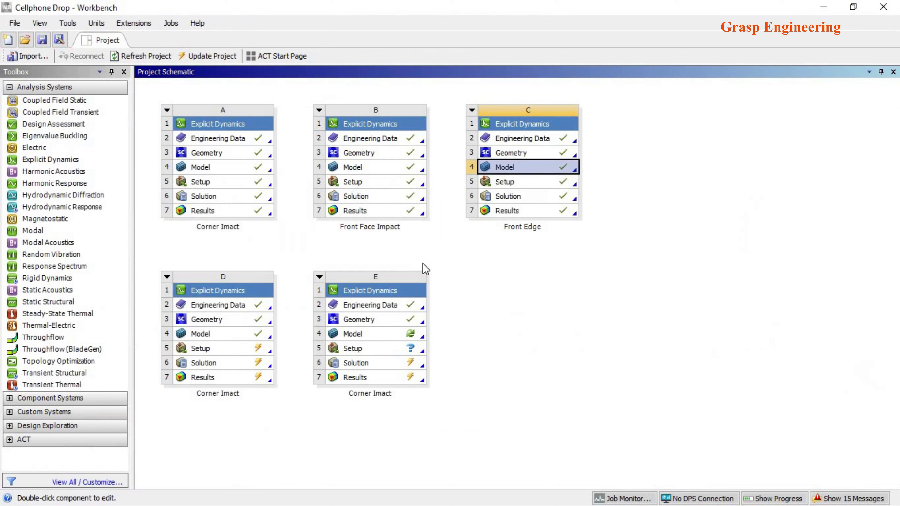
double_click(358, 320)
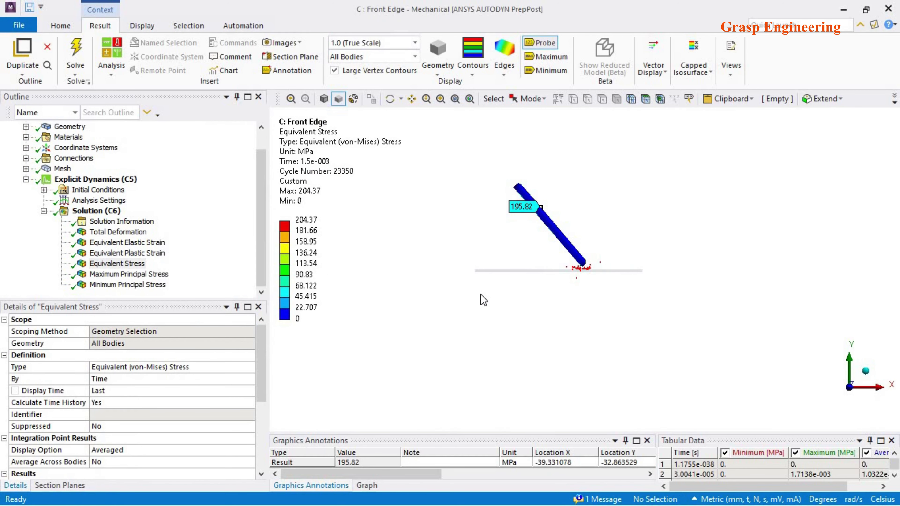
scroll(514, 298, "up", 5)
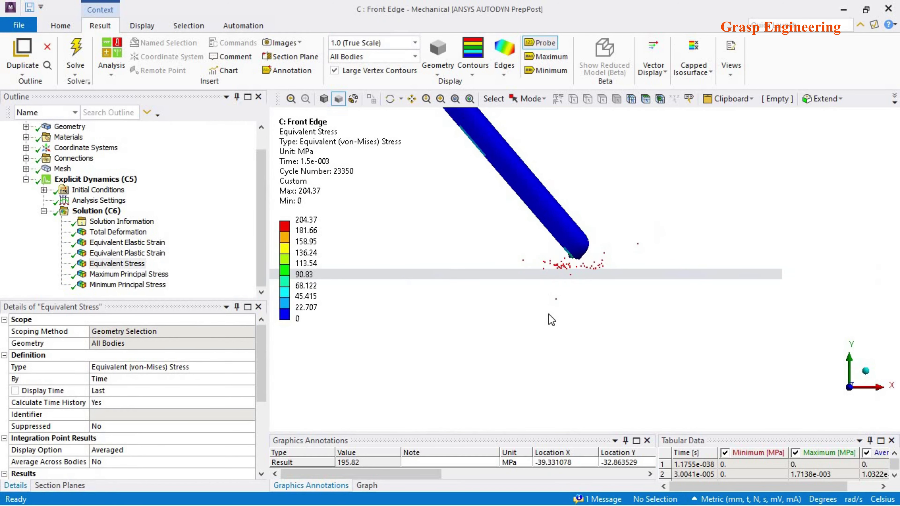
scroll(552, 320, "down", 2)
- Enlarge the graph area and display the Maximum Principal Stress result with its Graph and animation controls
left_click_drag(462, 432, 448, 383)
left_click(130, 275)
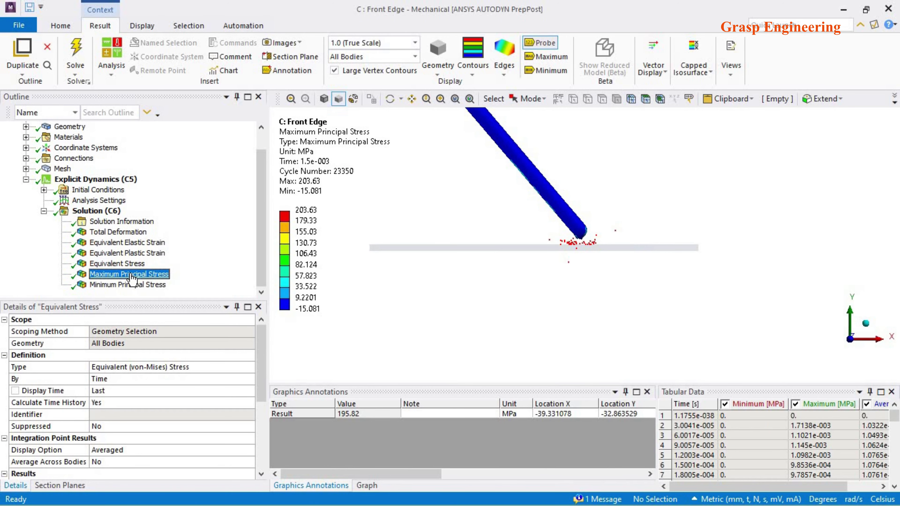
left_click(367, 486)
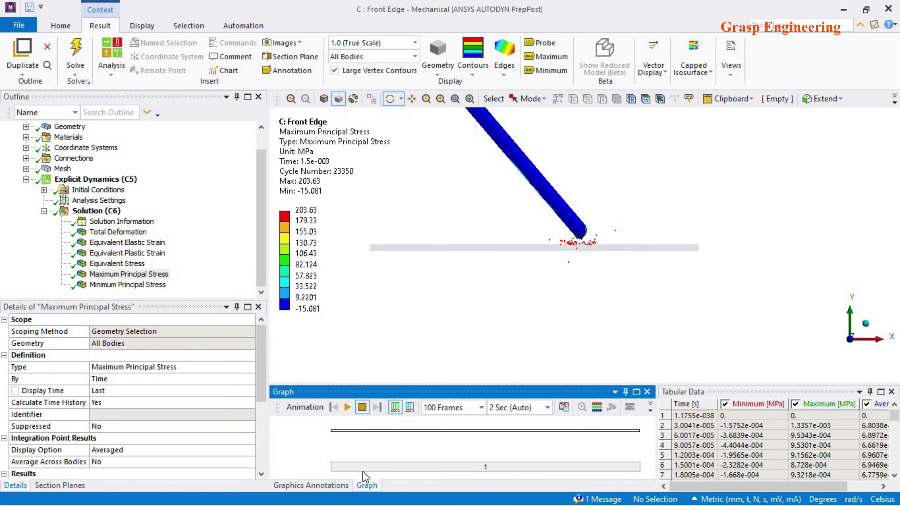
- Play the Maximum Principal Stress animation of the front edge impact, with the contact area enlarged, and pause it
left_click(347, 408)
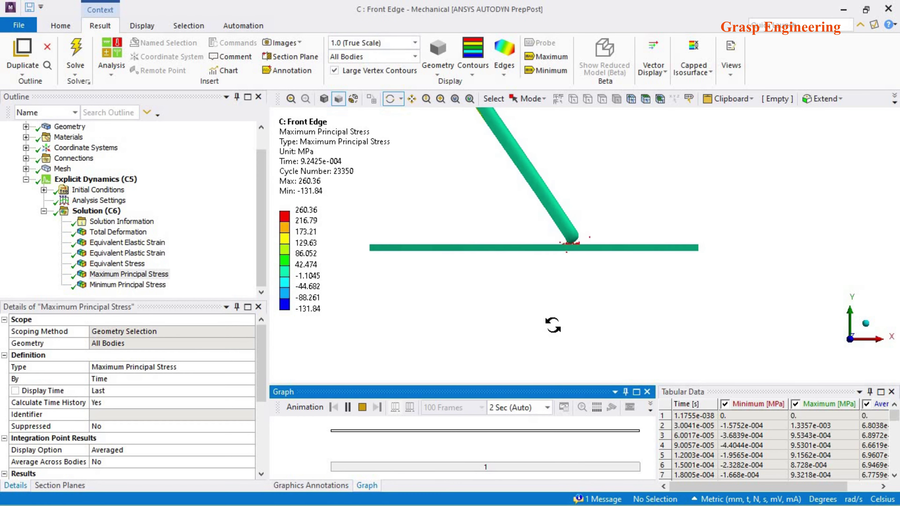
scroll(563, 331, "up", 5)
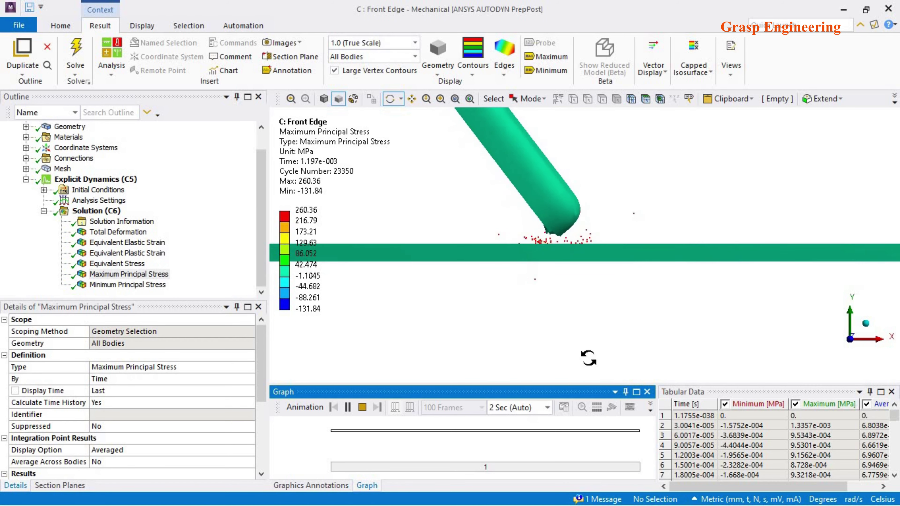
left_click(347, 407)
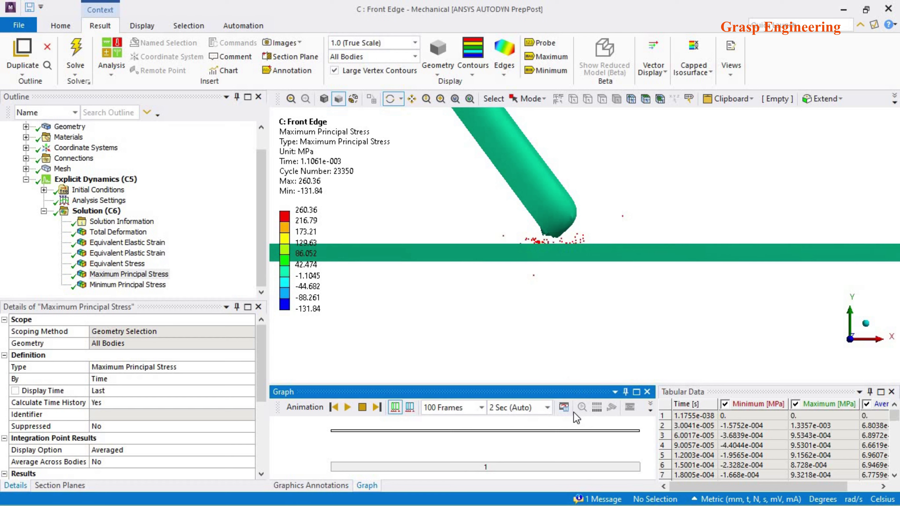
- Examine the file types offered for exporting the animation as a video, and close the export without saving
left_click(564, 407)
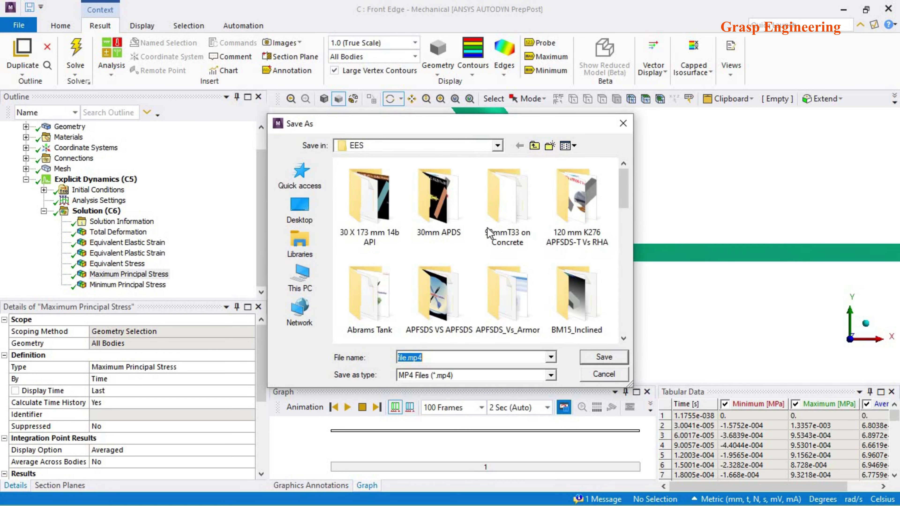
scroll(464, 282, "down", 2)
scroll(425, 280, "up", 4)
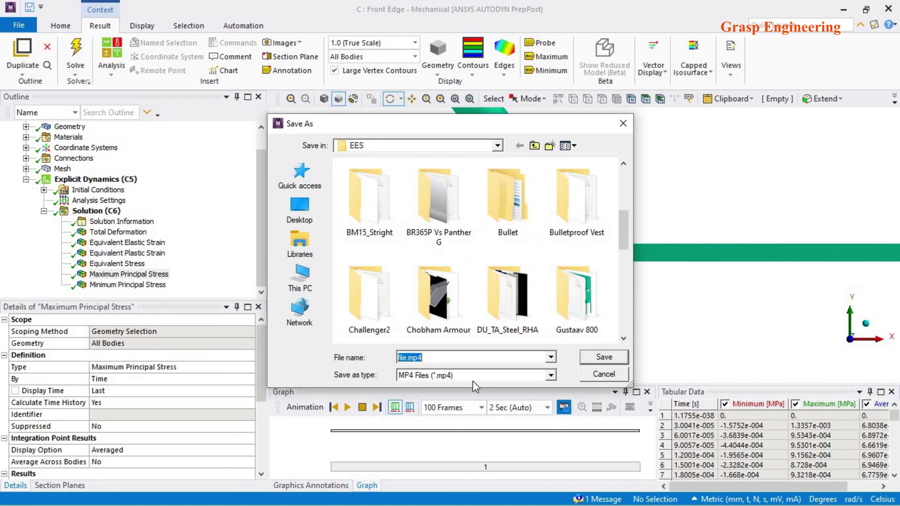
left_click(551, 375)
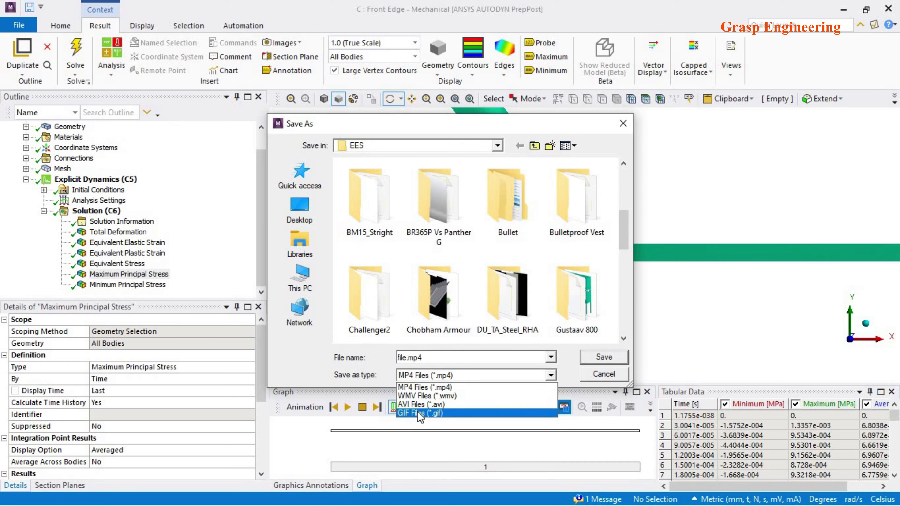
left_click(609, 376)
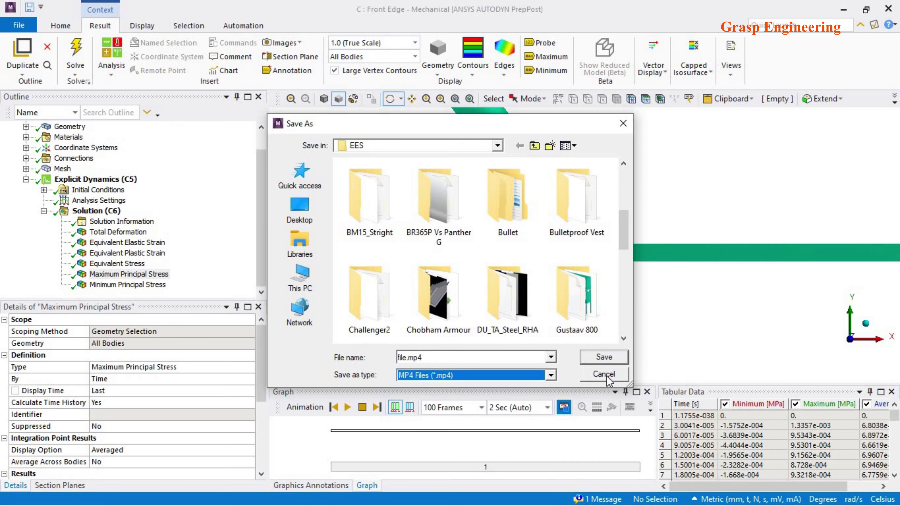
left_click(607, 376)
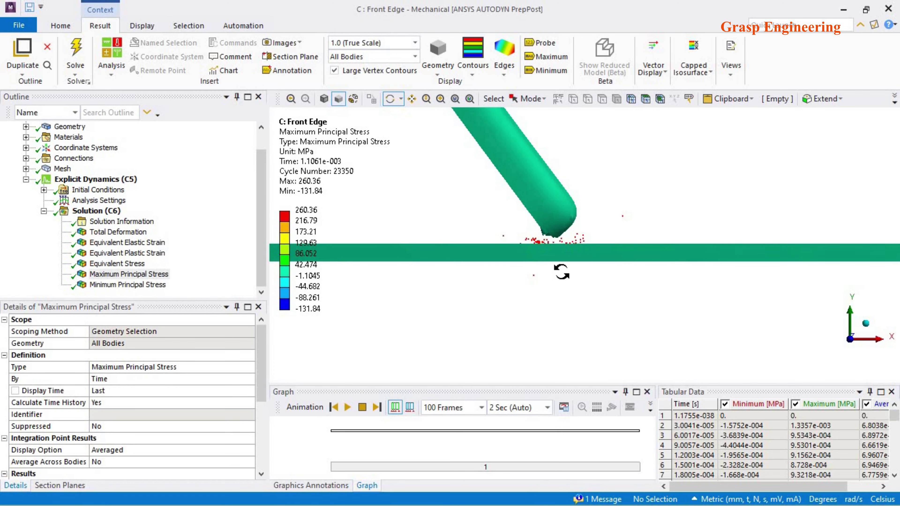
- Minimize the Front Edge model and switch to the maximized SpaceClaim window with the system E corner impact geometry
key("alt+Tab")
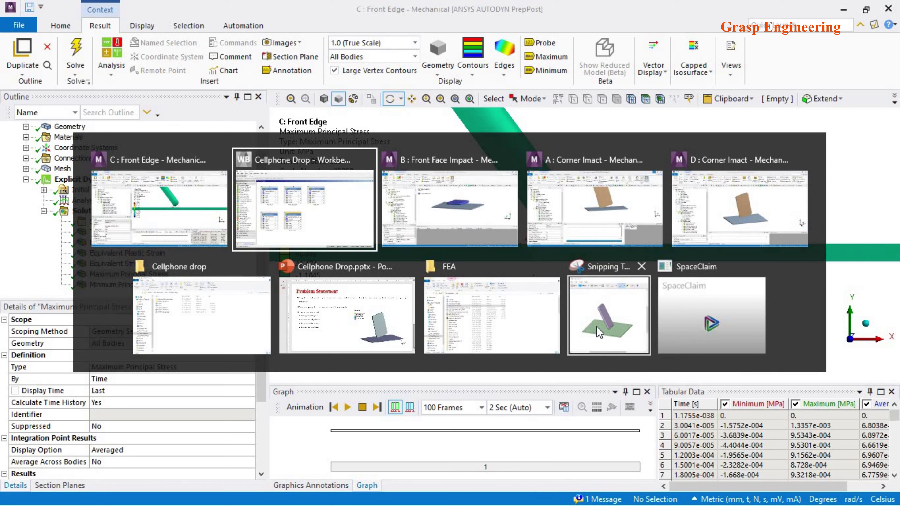
key("Escape")
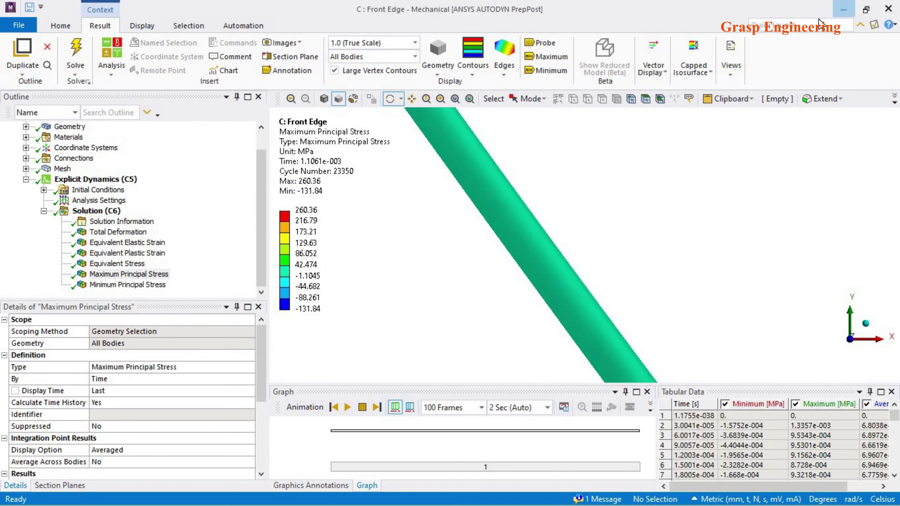
left_click(843, 9)
key("alt+Tab")
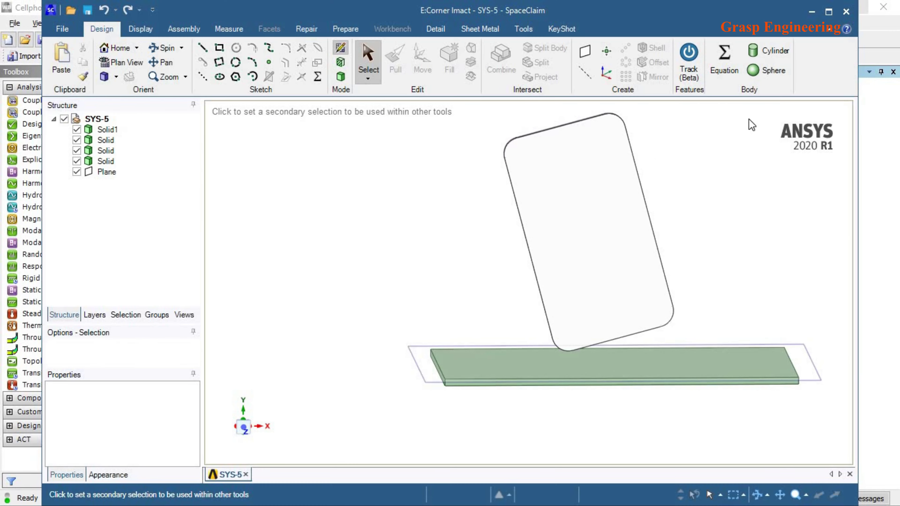
left_click(829, 11)
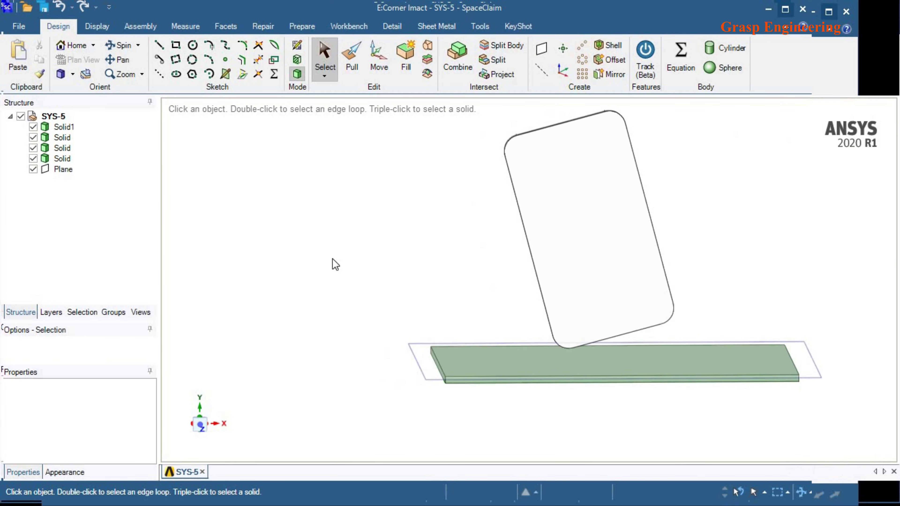
- Examine the tilted phone and the plate in angled views and straight along the Z axis from both sides
mouse_move(469, 307)
middle_mouse_down()
mouse_move(417, 315)
mouse_move(269, 407)
middle_mouse_up()
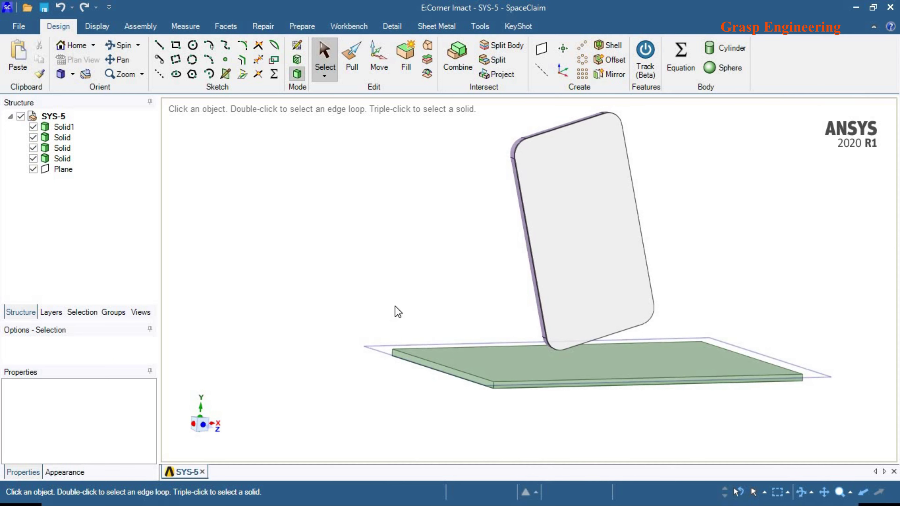
scroll(458, 378, "down", 1)
left_click(203, 424)
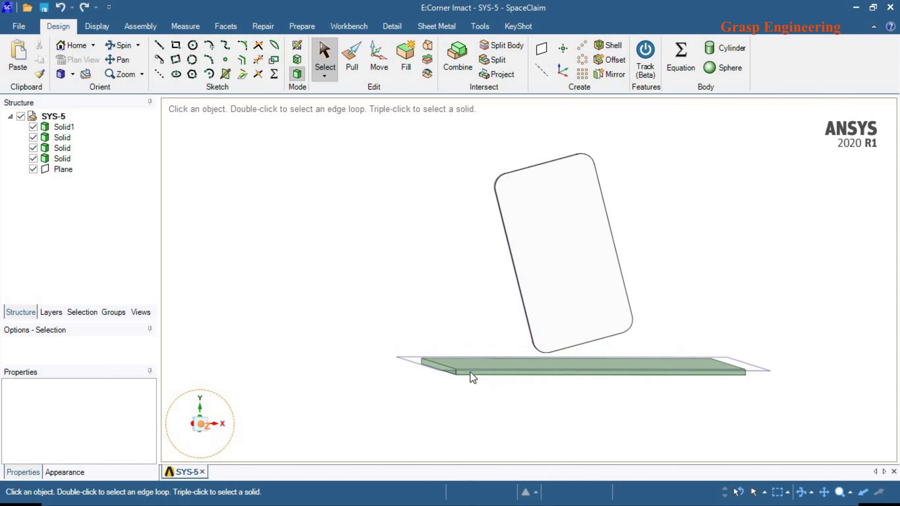
scroll(624, 340, "up", 1)
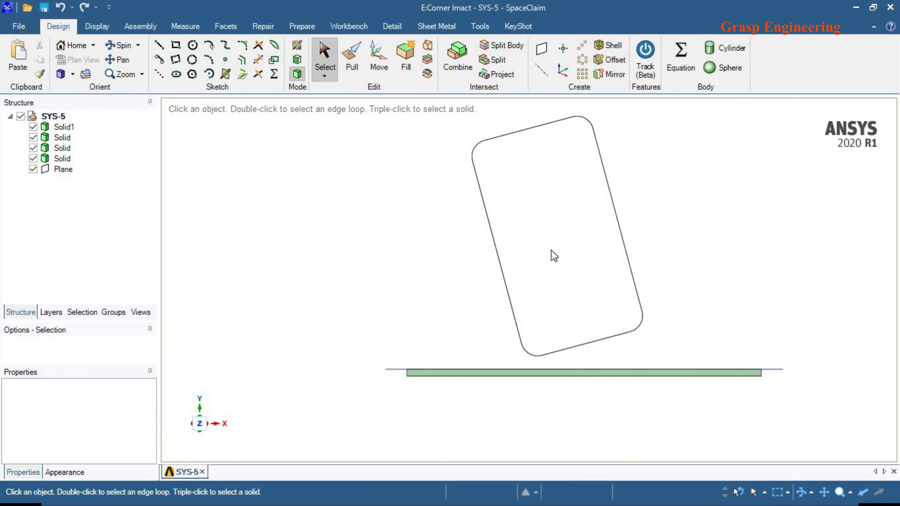
left_click(552, 255)
left_click(237, 135)
left_click(572, 317)
mouse_move(573, 318)
middle_mouse_down()
mouse_move(719, 327)
mouse_move(731, 317)
mouse_move(564, 337)
mouse_move(599, 346)
mouse_move(606, 338)
middle_mouse_up()
key("Escape")
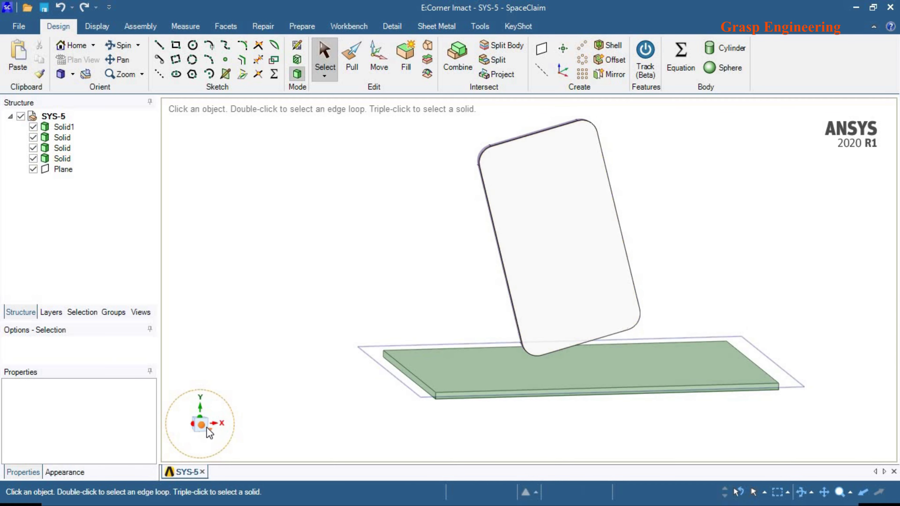
left_click(202, 425)
left_click(199, 424)
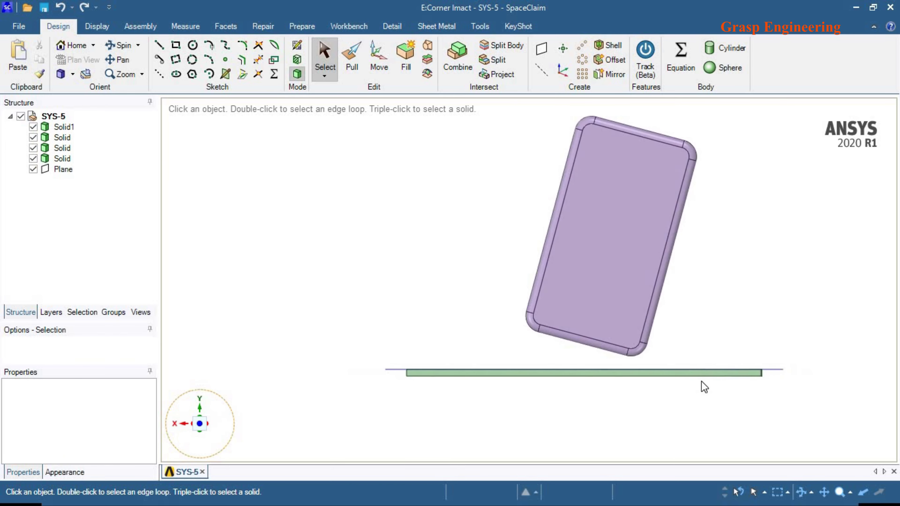
- Use the Move tool to rotate the three phone bodies about 344° around the Z axis, standing the phone upright
left_click(379, 57)
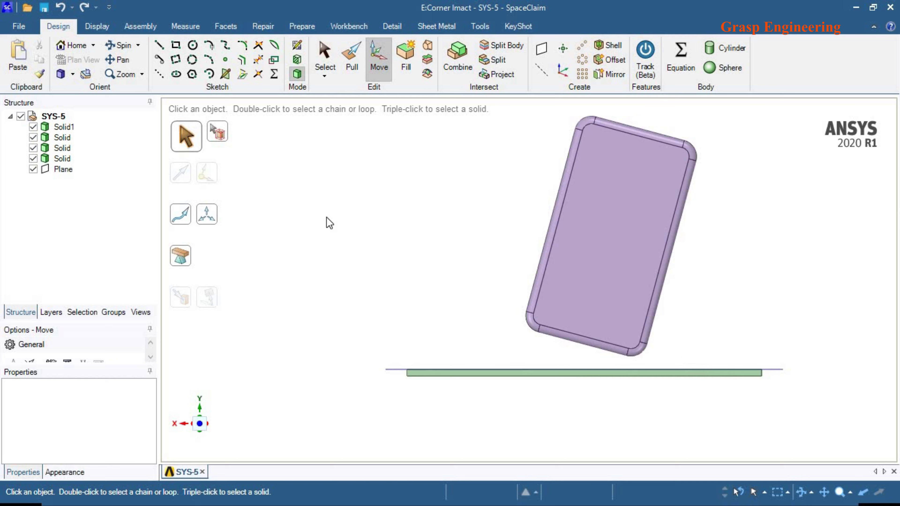
left_click_drag(718, 362, 486, 128)
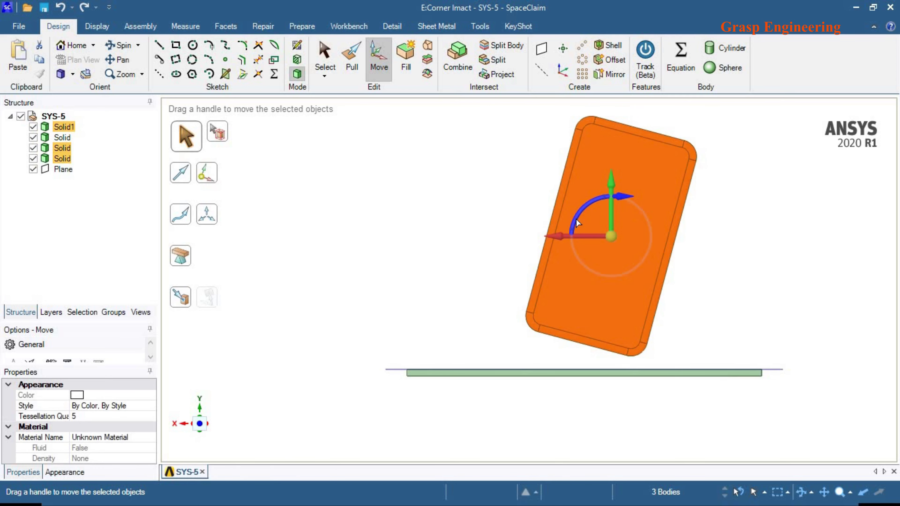
left_click_drag(571, 226, 587, 220)
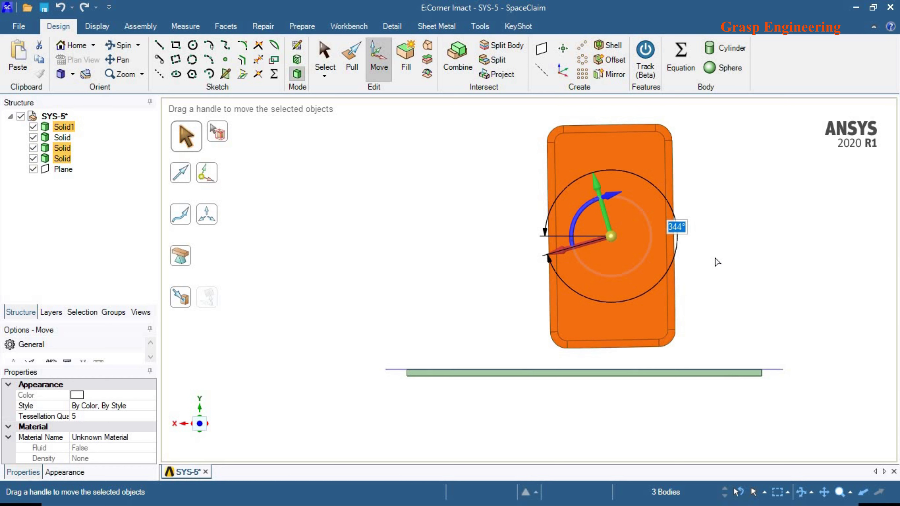
left_click(535, 276)
- Tilt the three phone bodies 30° around the X axis in the side view
left_click(211, 430)
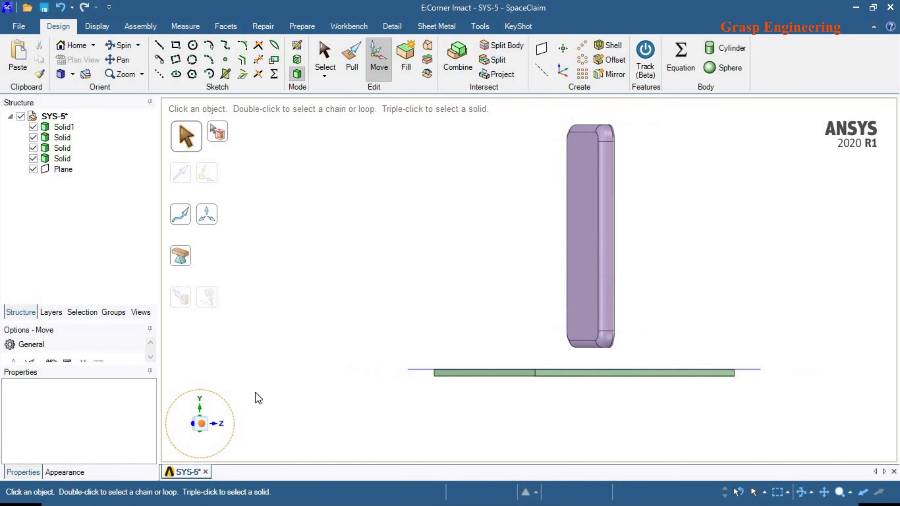
left_click_drag(617, 356, 544, 108)
left_click_drag(612, 218, 627, 230)
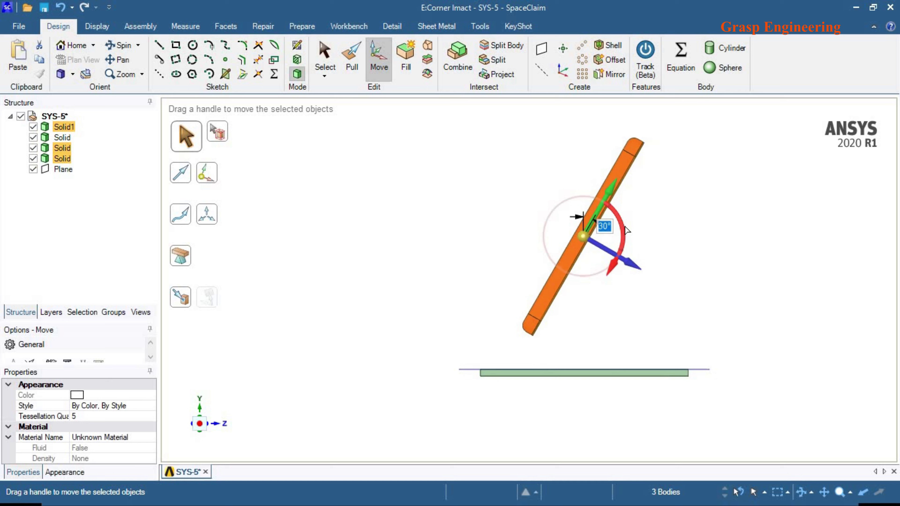
left_click(712, 266)
- Move the tilted phone straight down close to the plate and check its position from the side
scroll(657, 276, "down", 1)
left_click_drag(668, 338, 482, 128)
mouse_move(598, 195)
left_mouse_down()
mouse_move(601, 214)
mouse_move(593, 201)
left_mouse_up()
left_click(645, 316)
middle_click_drag(644, 316, 231, 407)
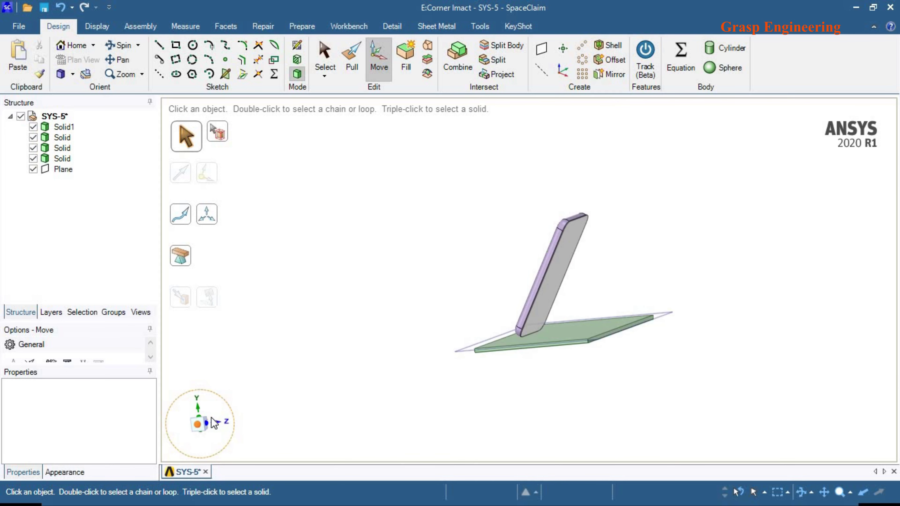
left_click(197, 423)
scroll(688, 318, "up", 1)
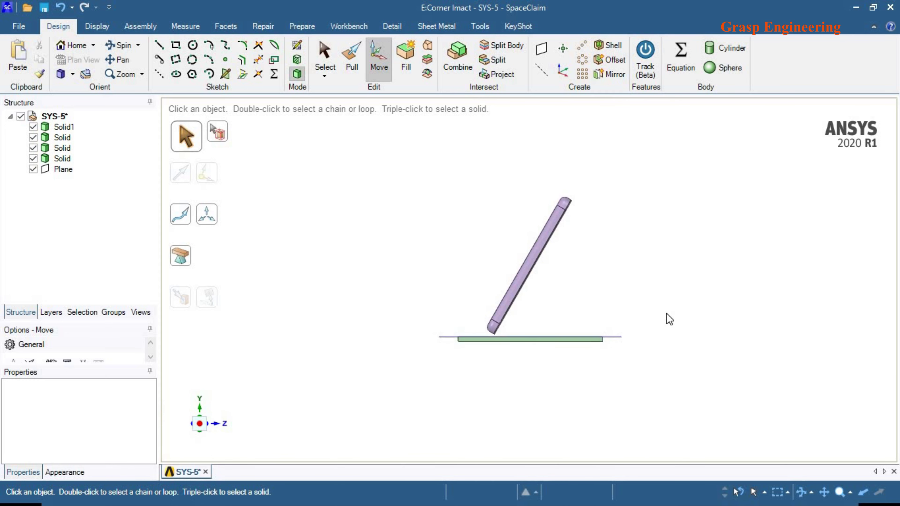
scroll(645, 256, "up", 1)
- Try to rotate the selected phone bodies about 61° around the X axis, and undo the rotation
left_click(645, 256)
left_click_drag(696, 325, 447, 120)
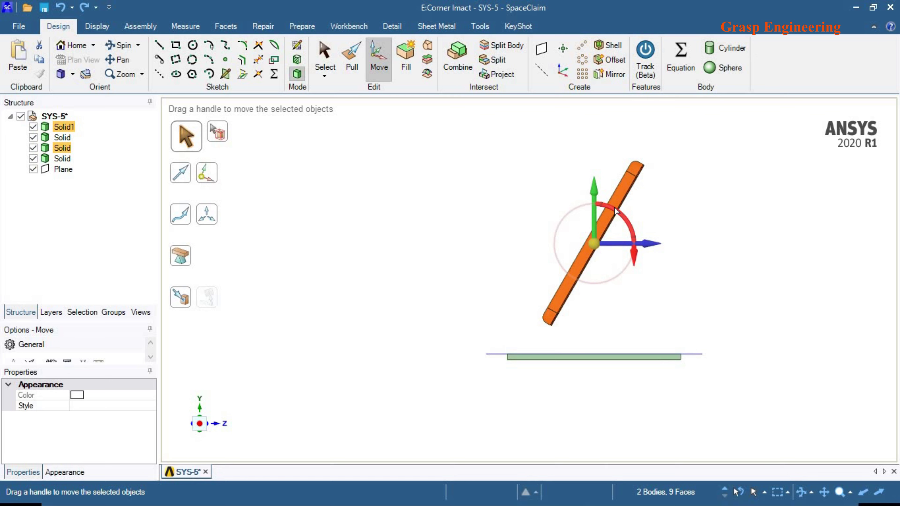
left_click_drag(635, 235, 631, 244)
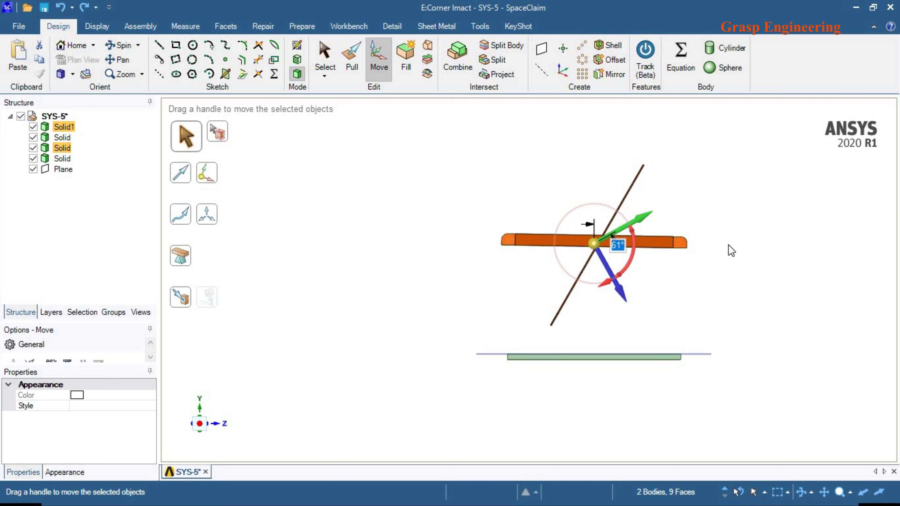
left_click_drag(713, 285, 355, 215)
left_click(783, 287)
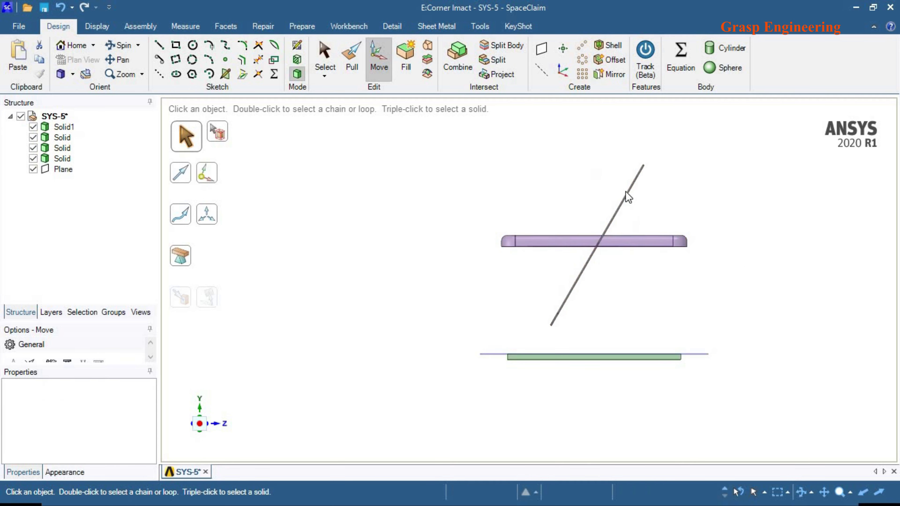
scroll(635, 170, "up", 5)
scroll(641, 201, "down", 3)
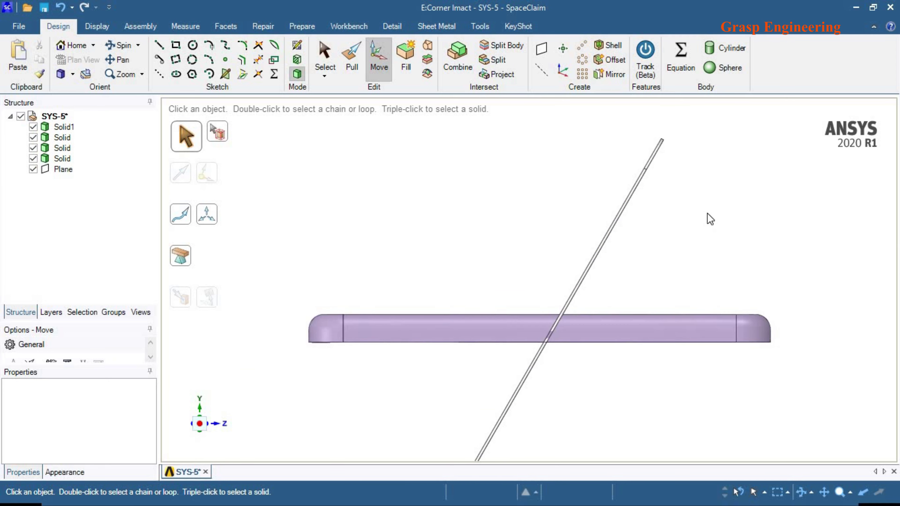
key("ctrl+z")
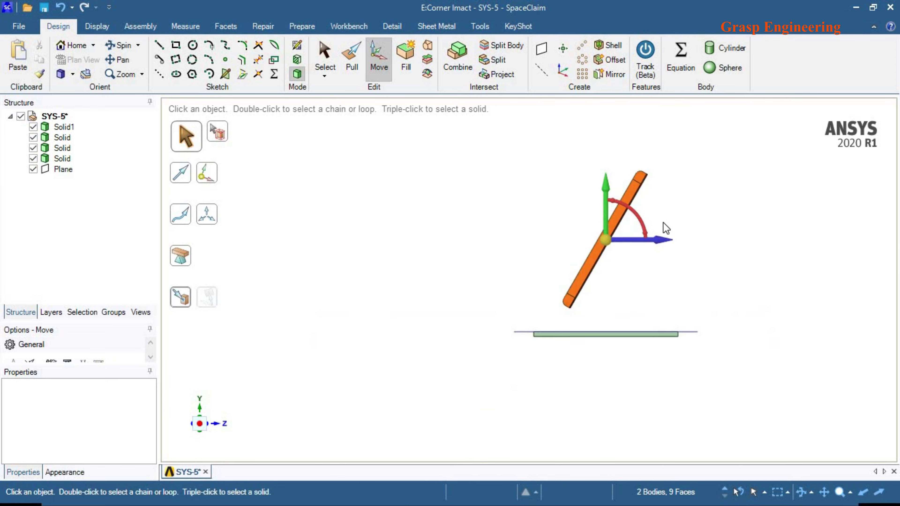
- Select all three phone bodies and rotate them around the X axis until the phone lies parallel to the plate
left_click(698, 305)
left_click_drag(535, 288, 677, 213)
left_click(658, 237)
type("25")
key("Return")
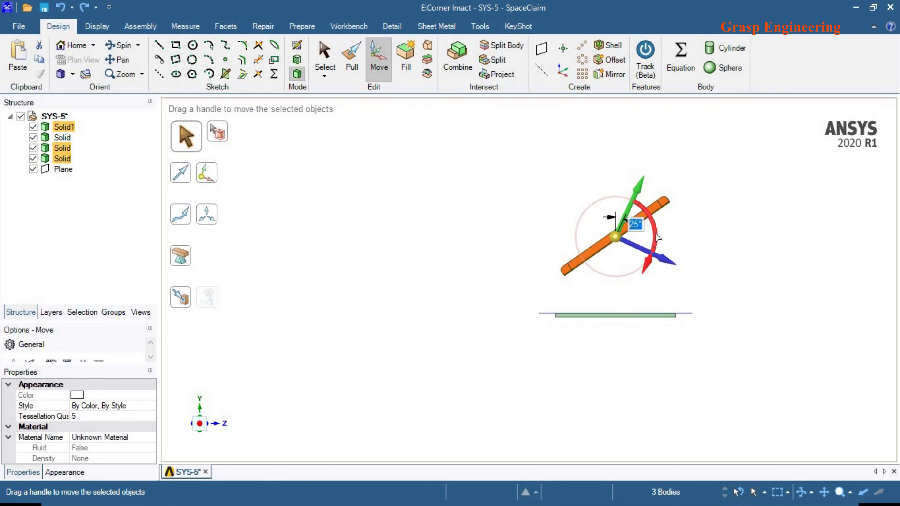
left_click(653, 267)
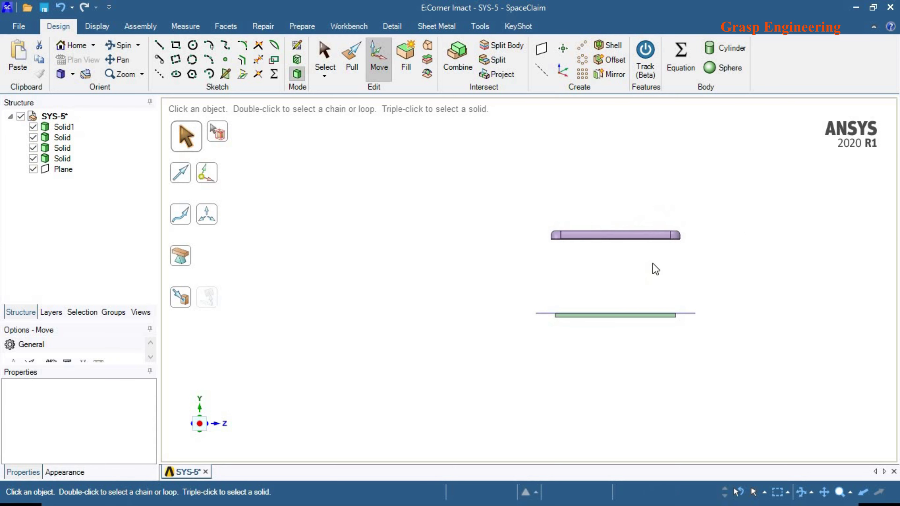
- Move the horizontal phone down about 97 mm along the Y axis, leaving a small gap above the plate
left_click(600, 203)
left_click_drag(618, 199, 616, 253)
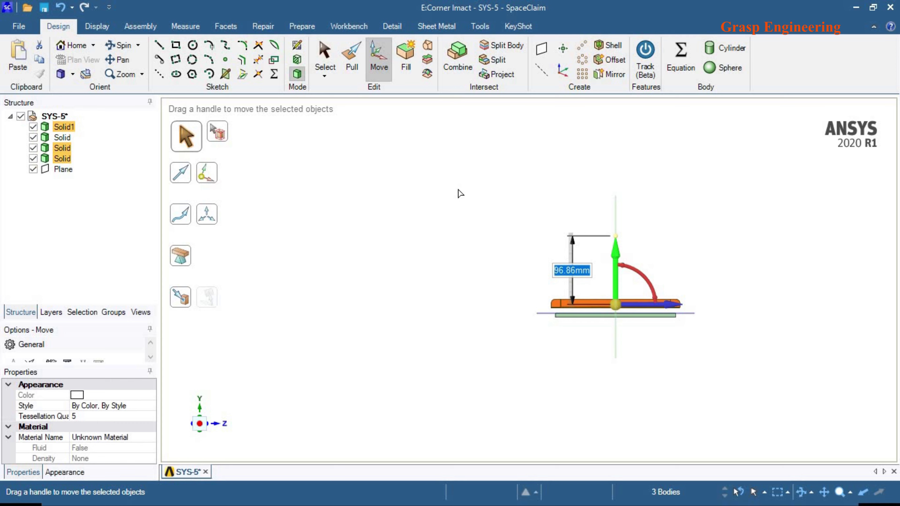
left_click(541, 335)
- Select the three phone bodies and rotate them about 272° around the Y axis in the top view
middle_click_drag(369, 281, 212, 439)
scroll(584, 342, "up", 3)
left_click(201, 425)
left_click_drag(825, 349, 286, 242)
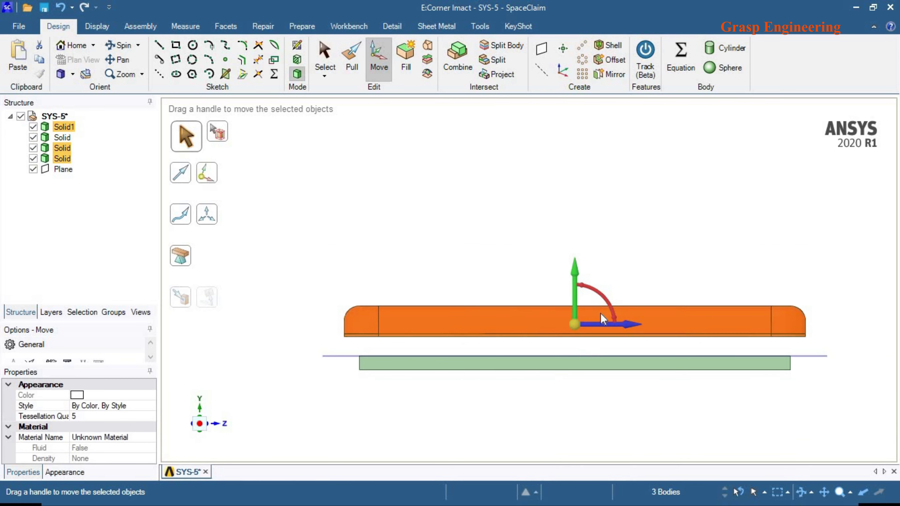
left_click(199, 406)
scroll(634, 306, "up", 5)
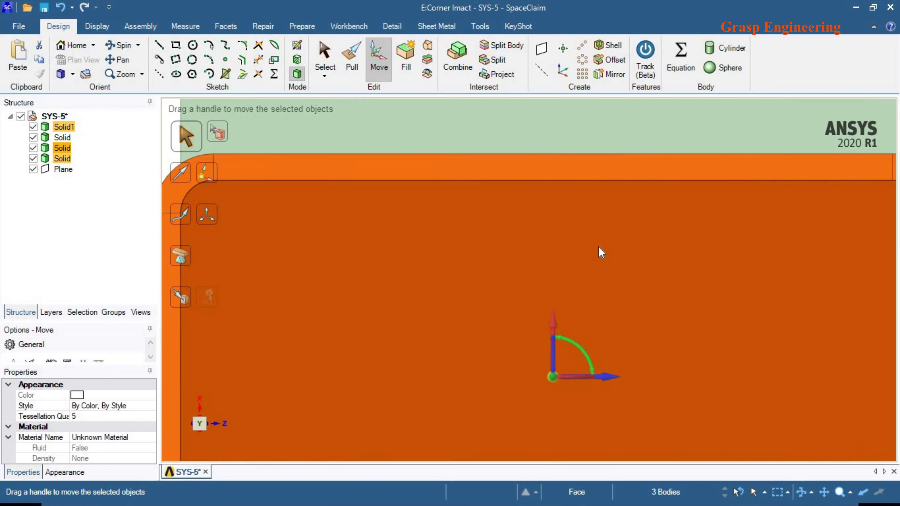
scroll(601, 252, "down", 5)
left_click_drag(617, 278, 607, 311)
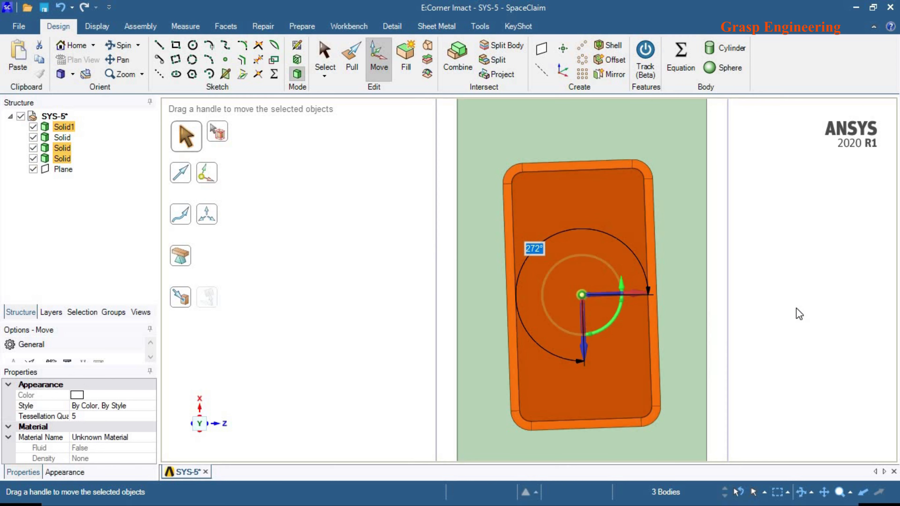
- Clear the phone body selection and examine the flat phone's orientation above the plate in an angled 3D view
key("Escape")
left_click(556, 295)
middle_click_drag(556, 295, 395, 104)
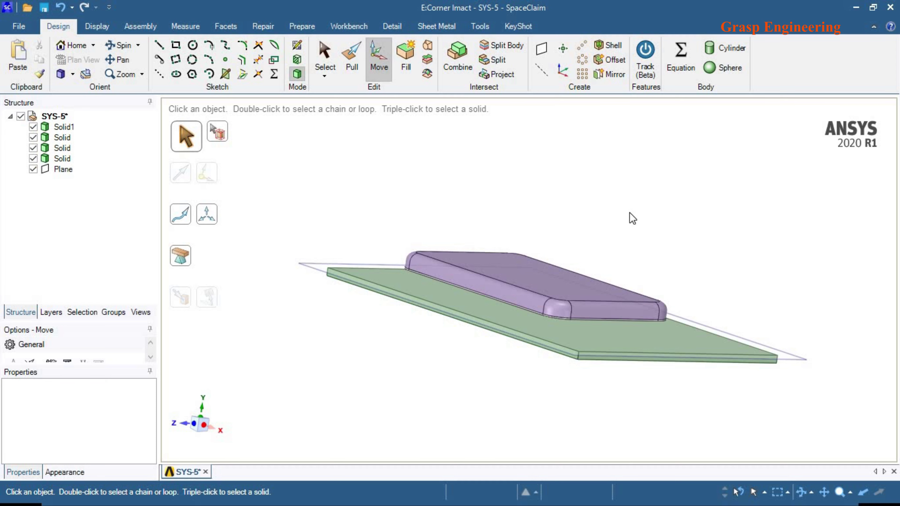
- Switch to the Mechanical window of system A, Corner Imact, and review how the phone meets the plate
key("alt+Tab")
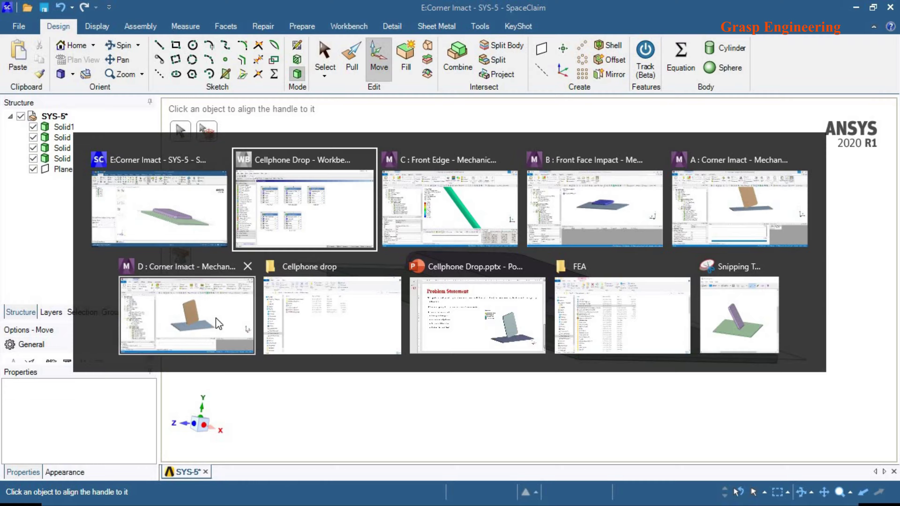
key("alt+Tab")
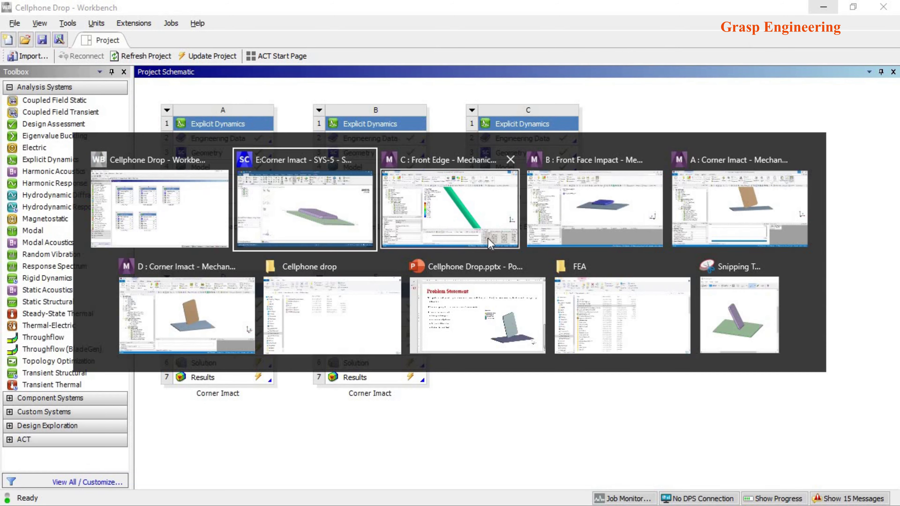
left_click(723, 227)
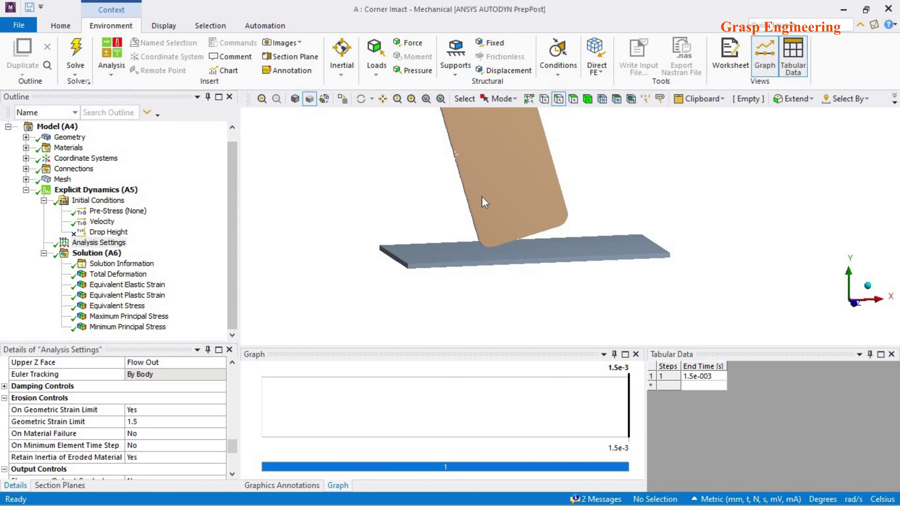
- Switch to the Mechanical window of system C, Front Edge, and view the whole tilted phone and plate in the Maximum Principal Stress result
key("alt+Tab")
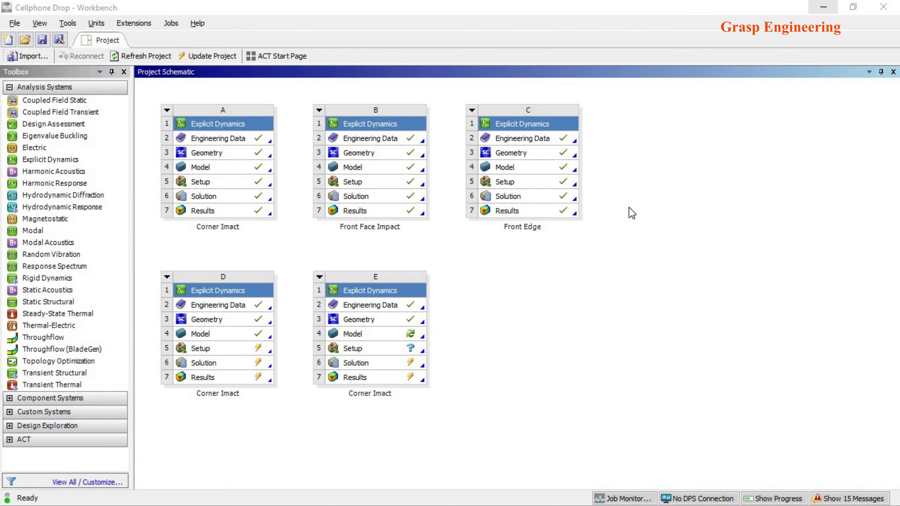
key("alt+Tab")
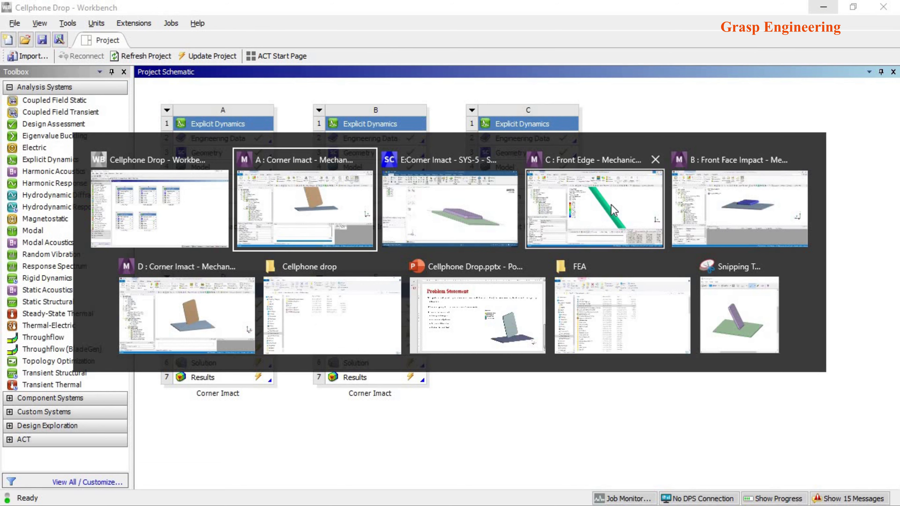
left_click(614, 210)
scroll(491, 270, "down", 3)
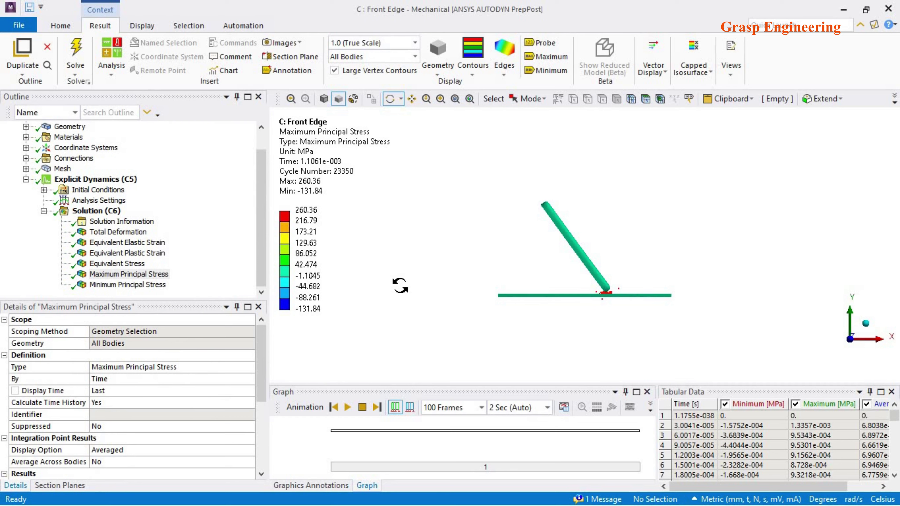